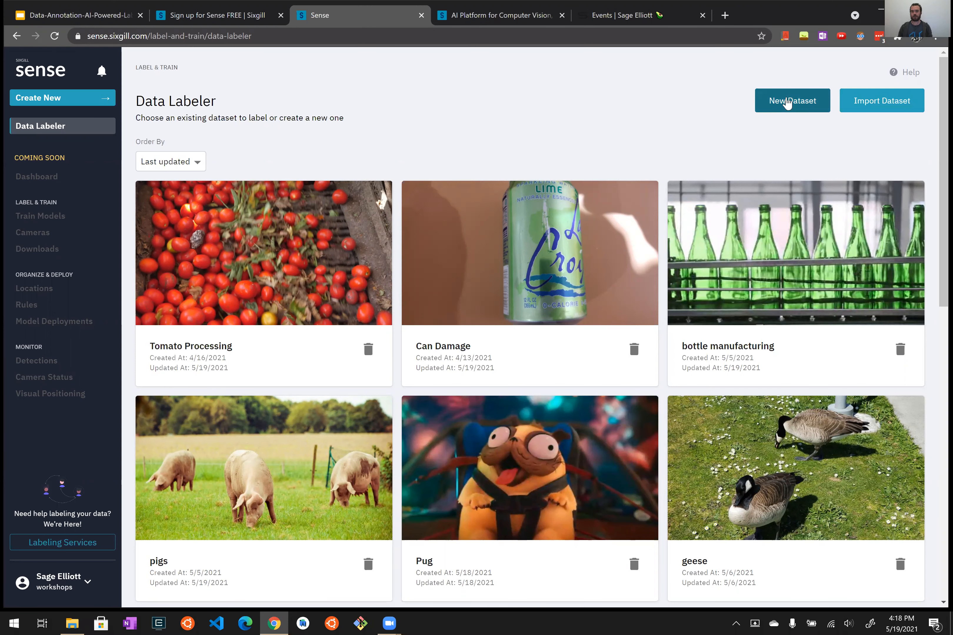
Create a new dataset named "workshop object" and continue to its sources.
click(786, 102)
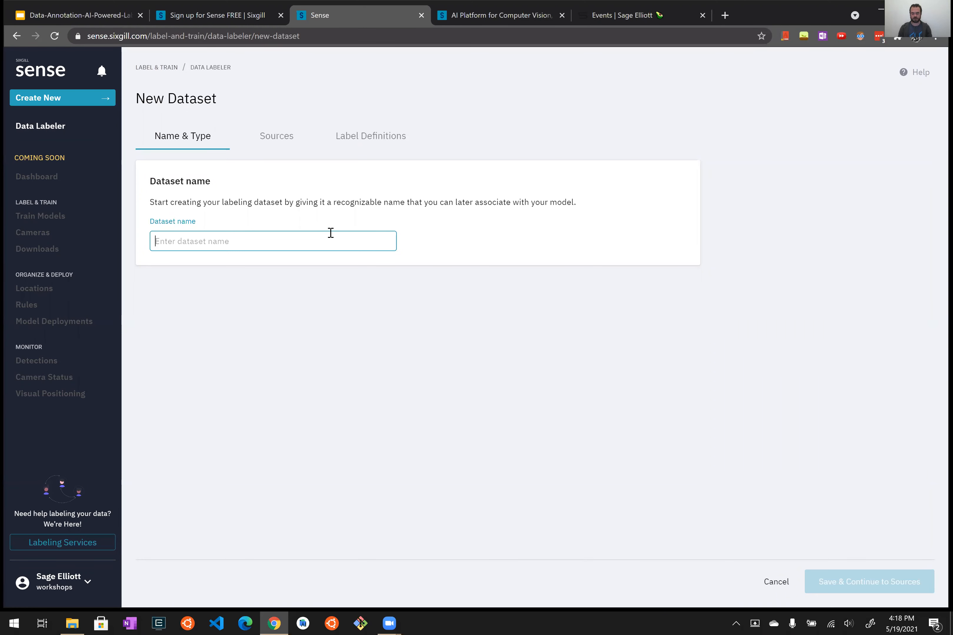
text(workshop object)
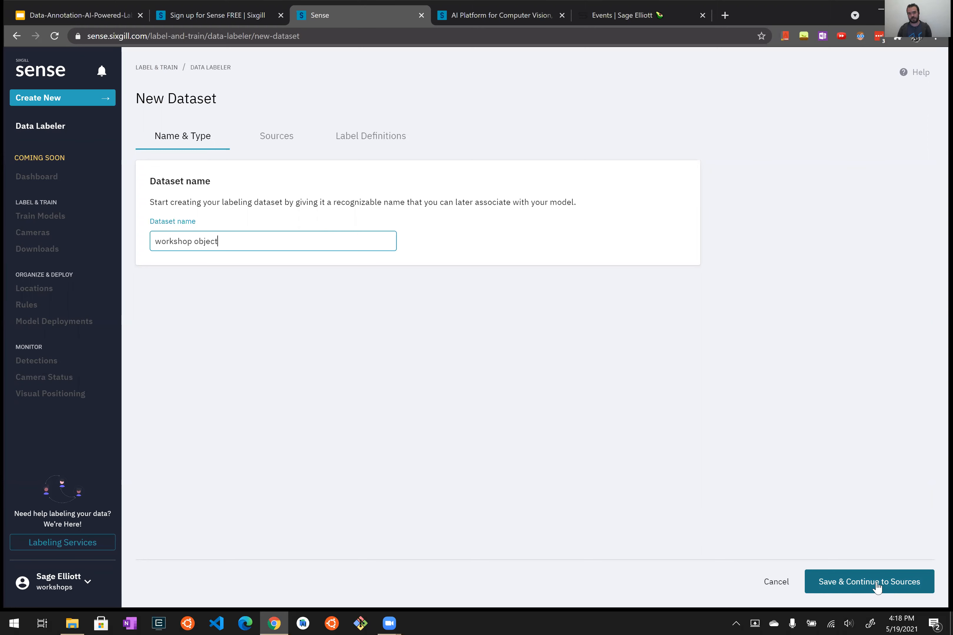
right_click(859, 581)
click(504, 399)
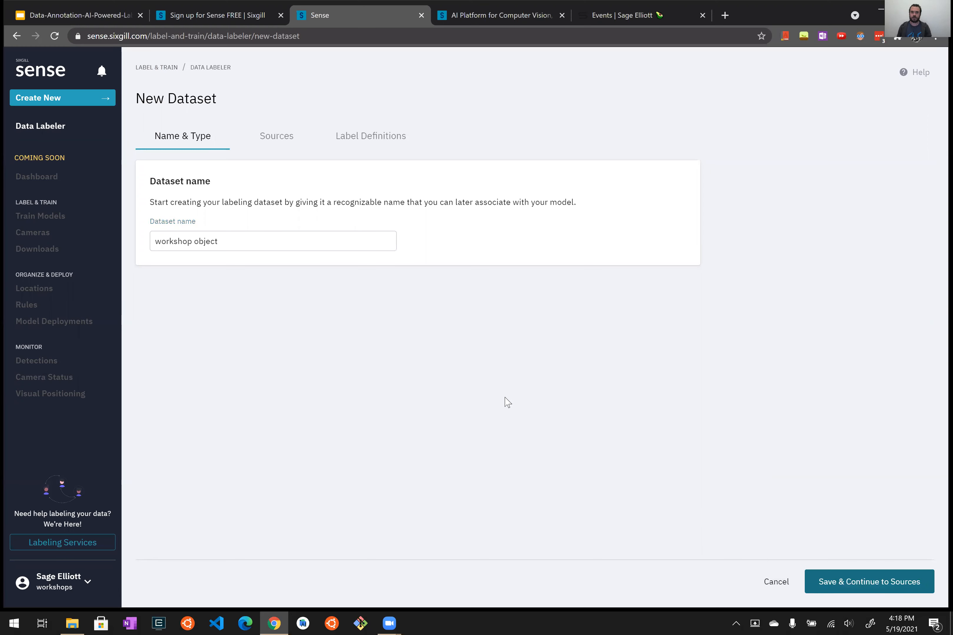
click(855, 589)
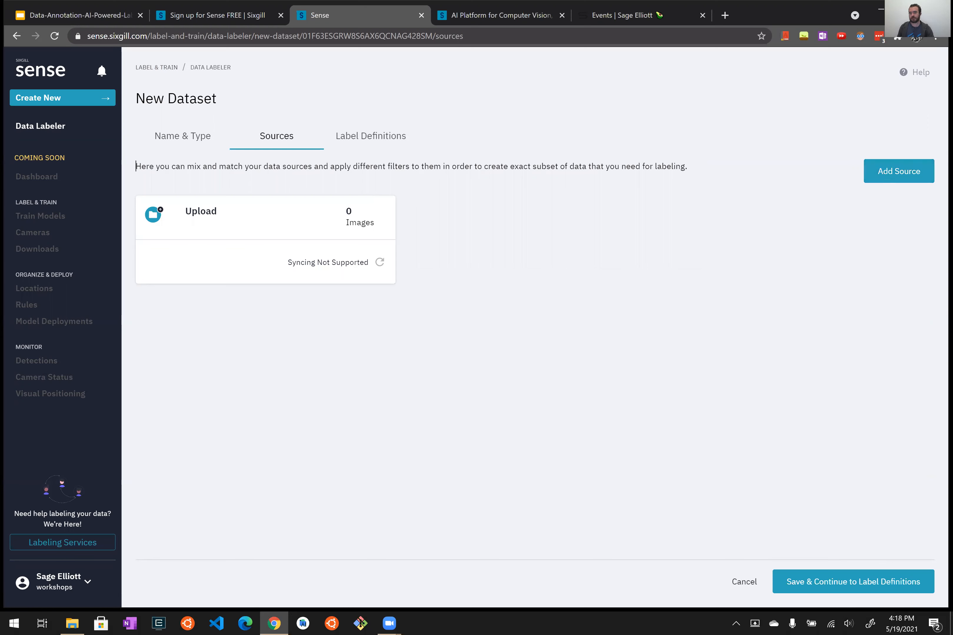
Add an Upload Local Files source and browse to the segmentation_object_detection folder in data-annotation-samples for the image files.
click(900, 169)
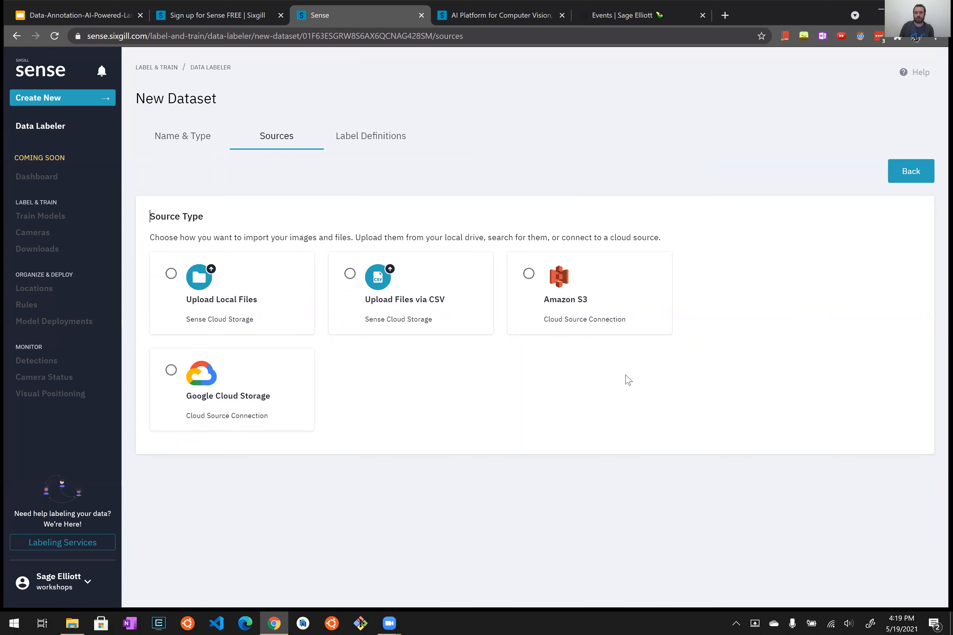
click(208, 294)
click(208, 299)
click(195, 541)
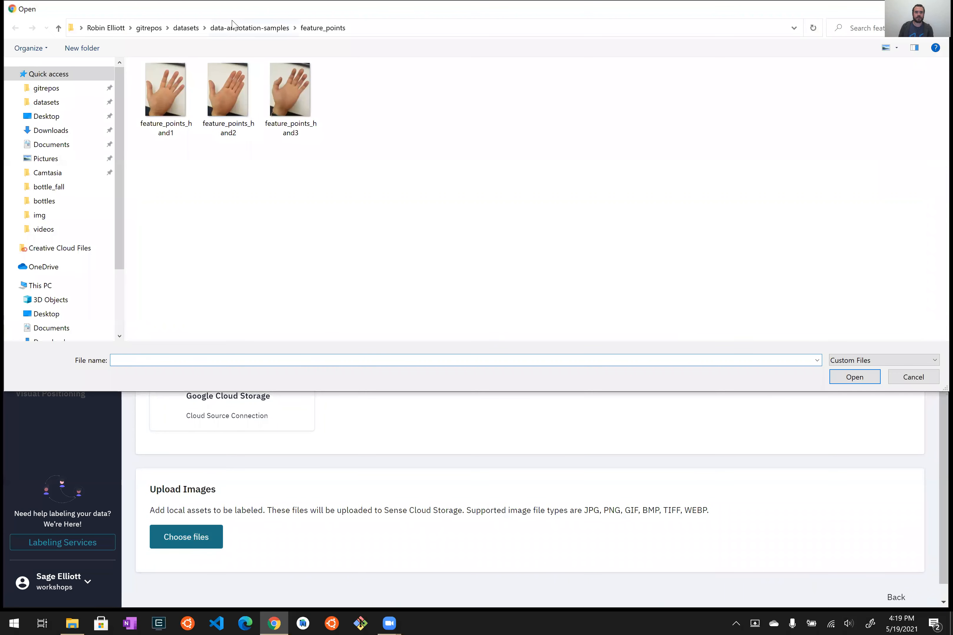
click(236, 28)
double_click(303, 123)
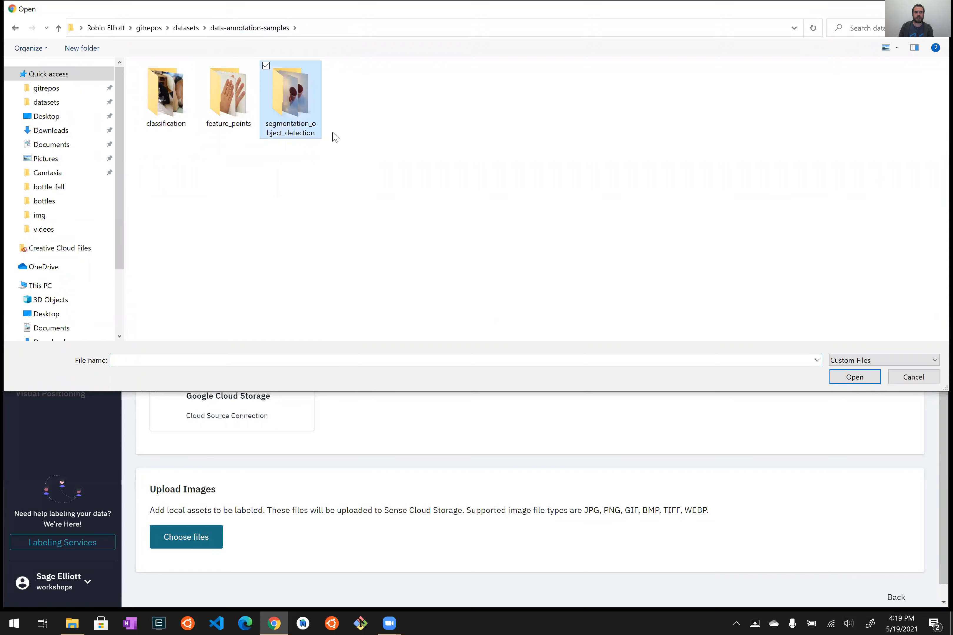
click(195, 118)
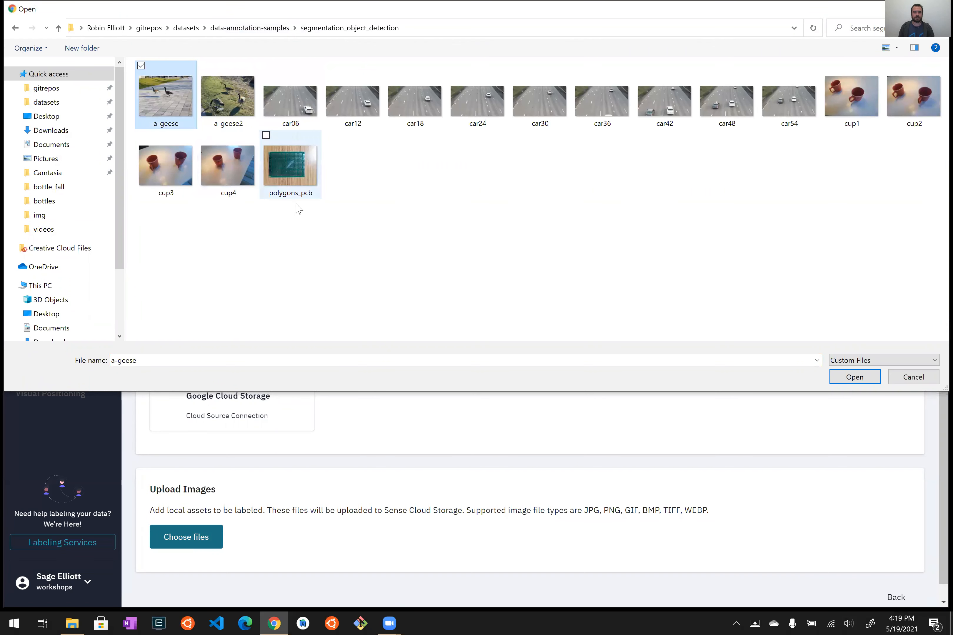
shift+click(294, 180)
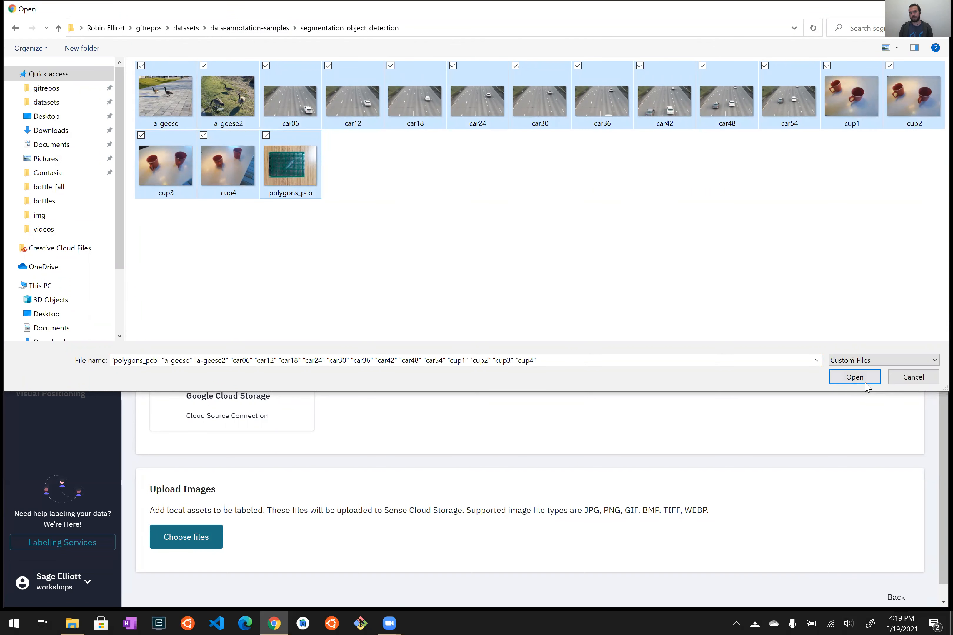
click(257, 29)
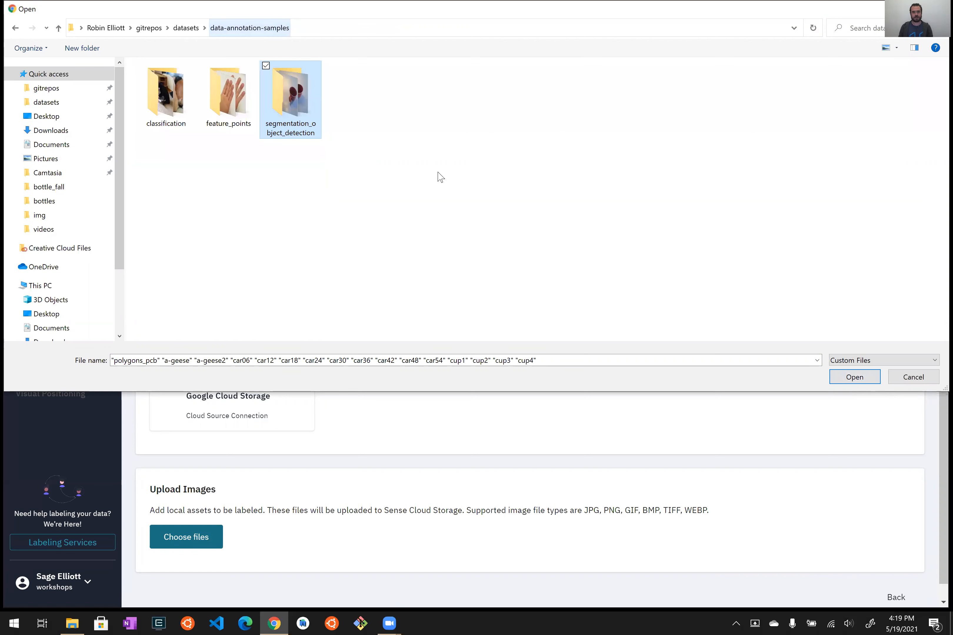
click(443, 174)
double_click(282, 120)
Upload all images in the folder, from a-geese to polygons_pcb, and check their upload progress.
click(168, 102)
shift+click(306, 193)
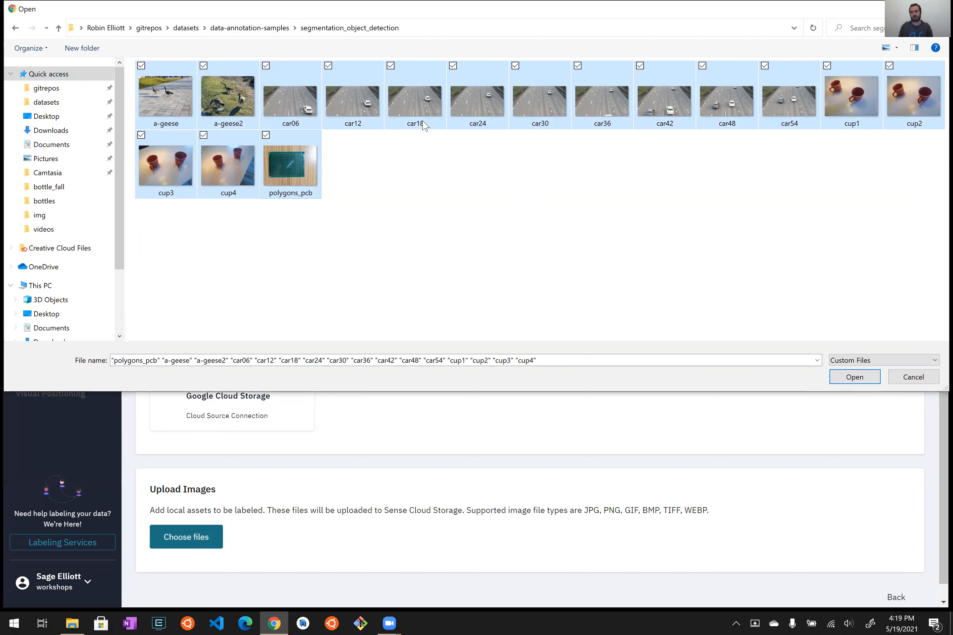
click(856, 379)
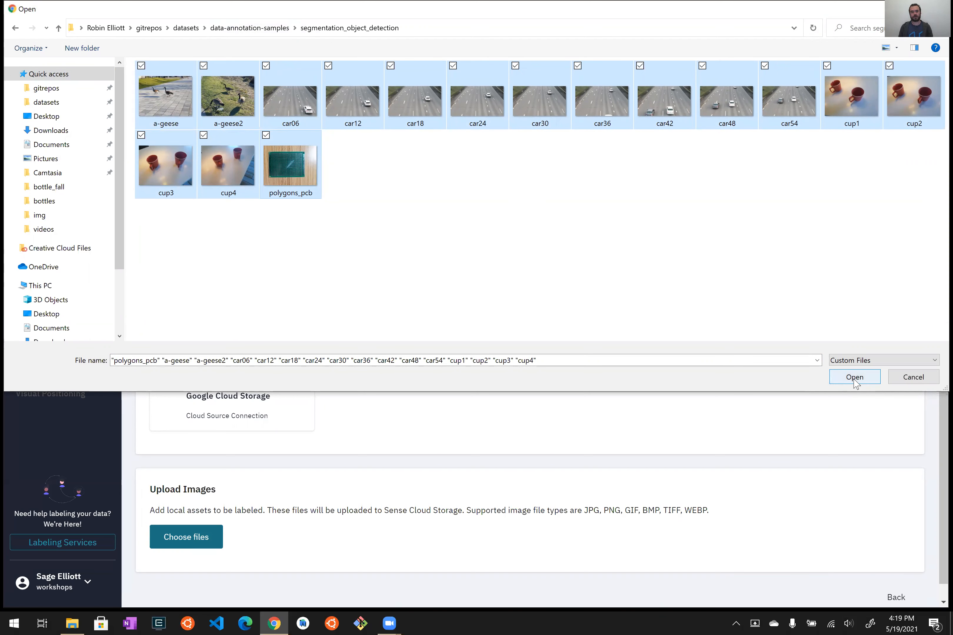
scroll(660, 340, down, 5)
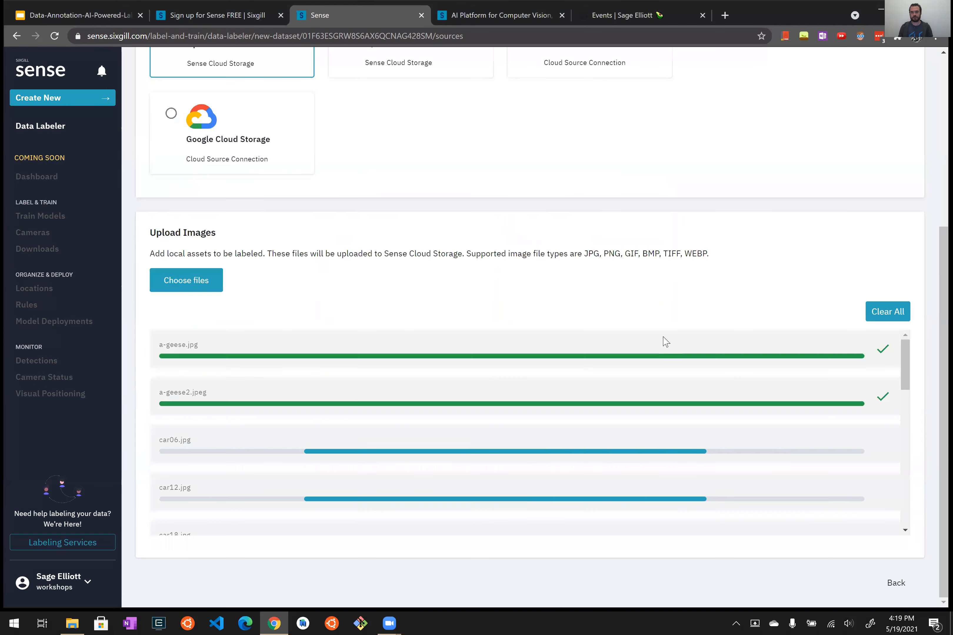
scroll(673, 365, down, 7)
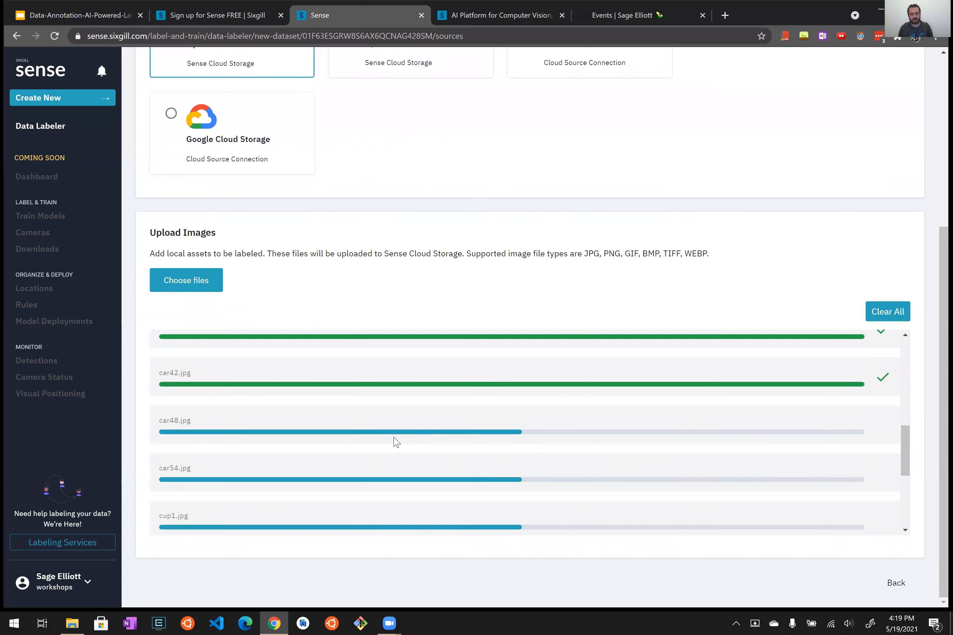
scroll(395, 443, down, 5)
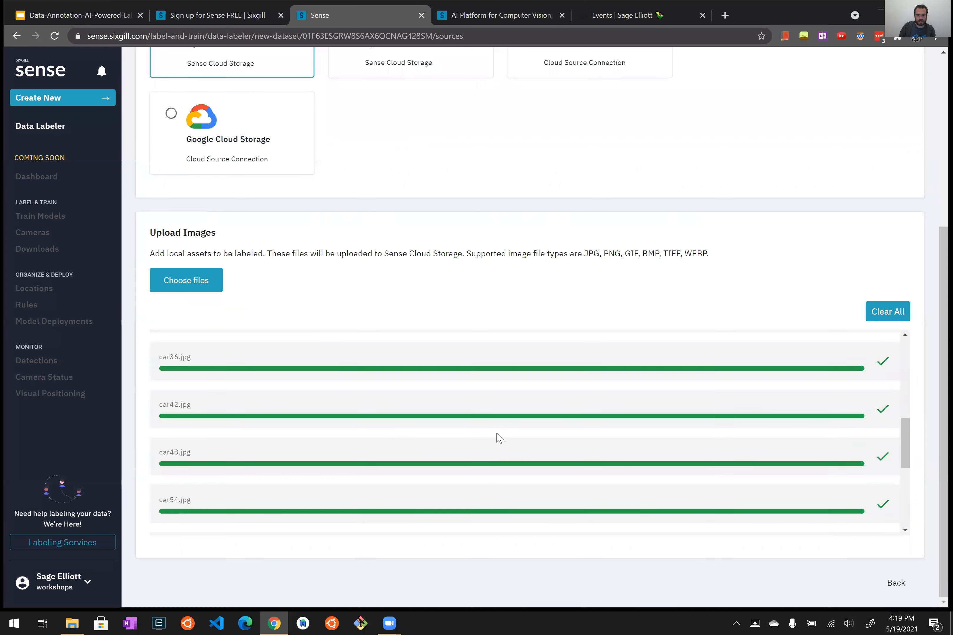
scroll(560, 313, up, 5)
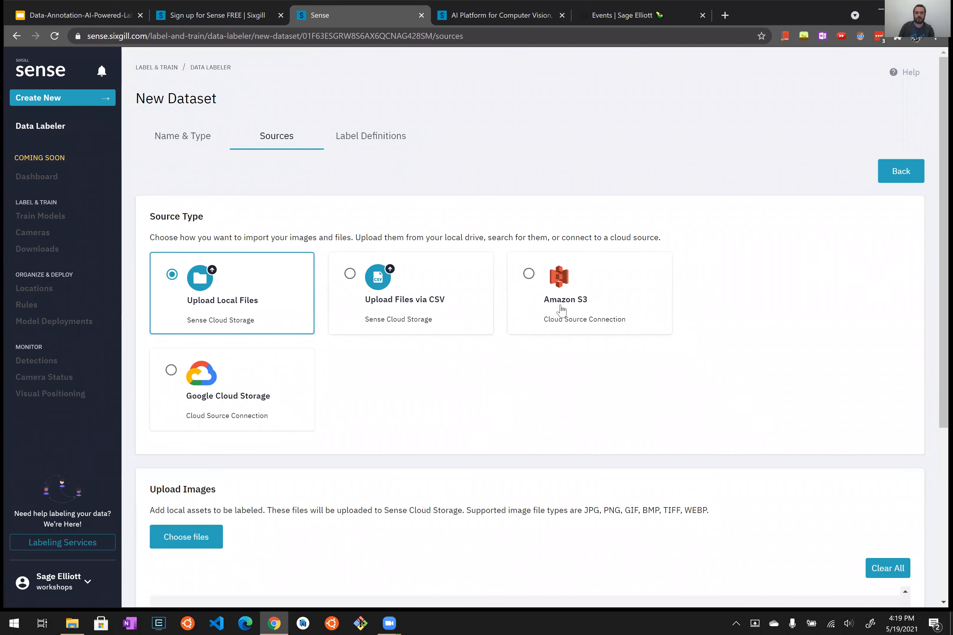
In the label definitions, save a Rectangle label named "Goose" with colour #0071ff and no AutoLabel class.
click(365, 137)
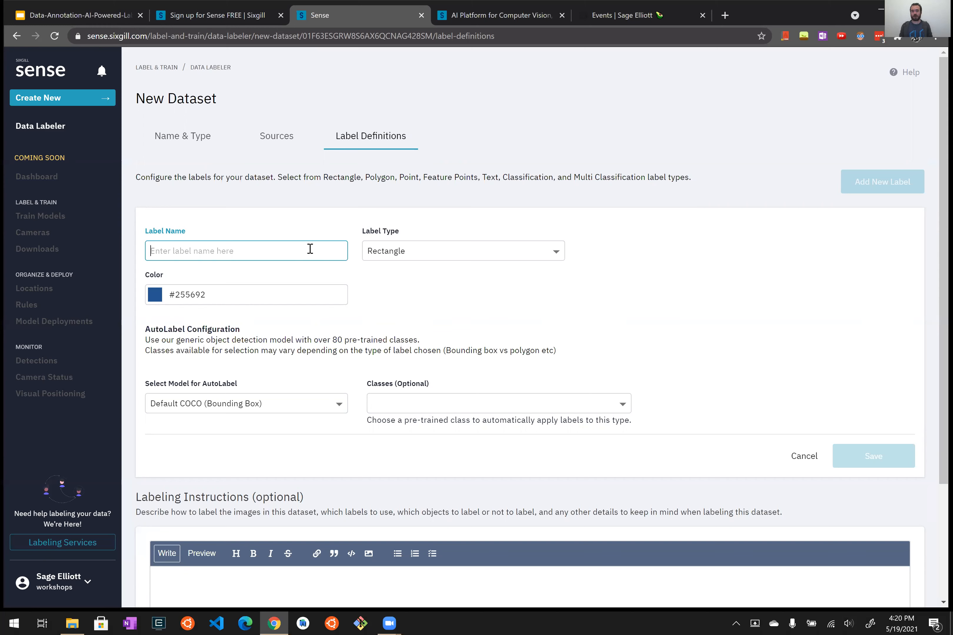
text(Goose)
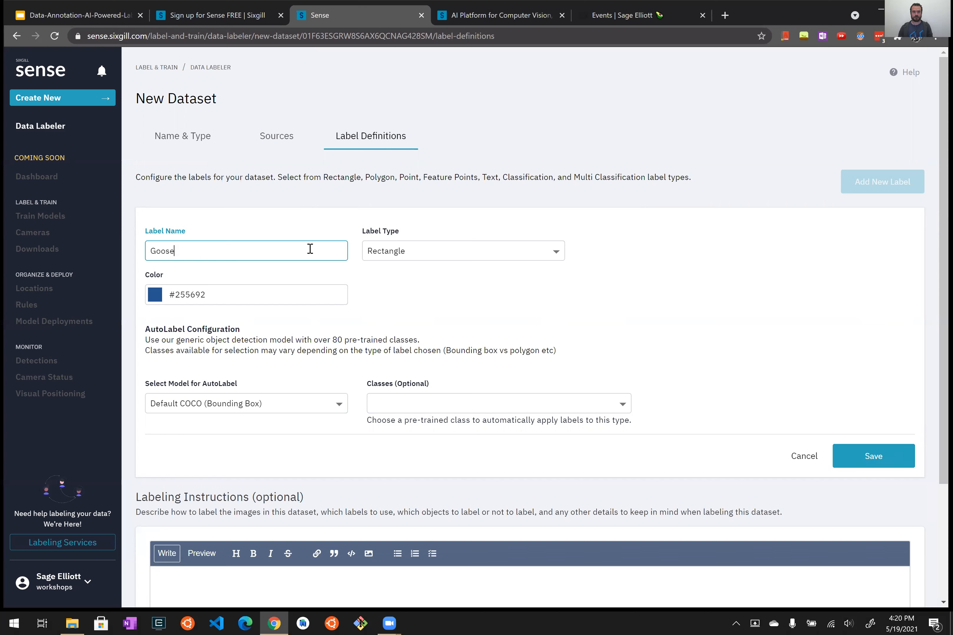
click(238, 297)
drag(245, 345, 267, 308)
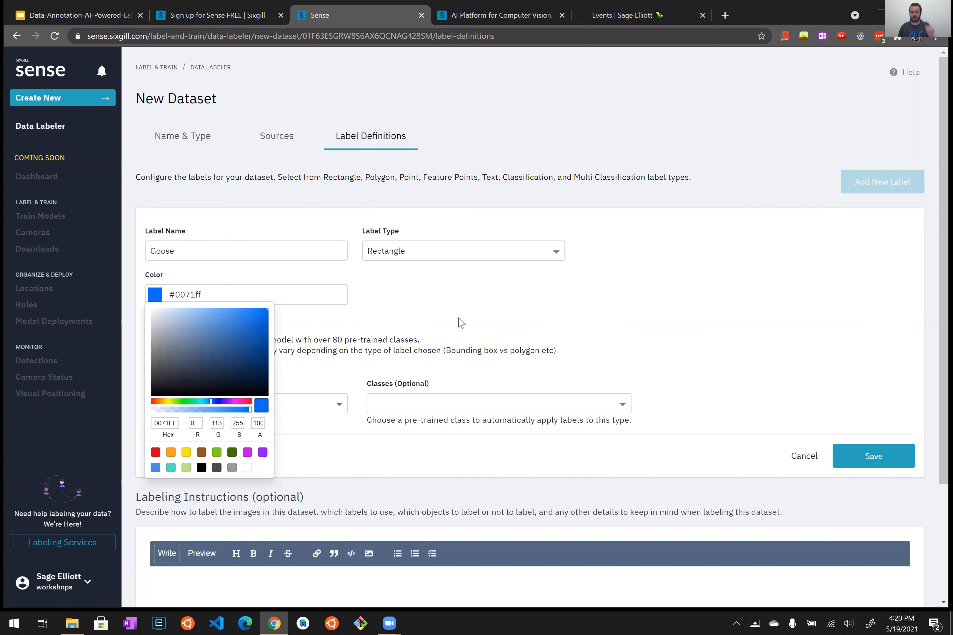
click(478, 291)
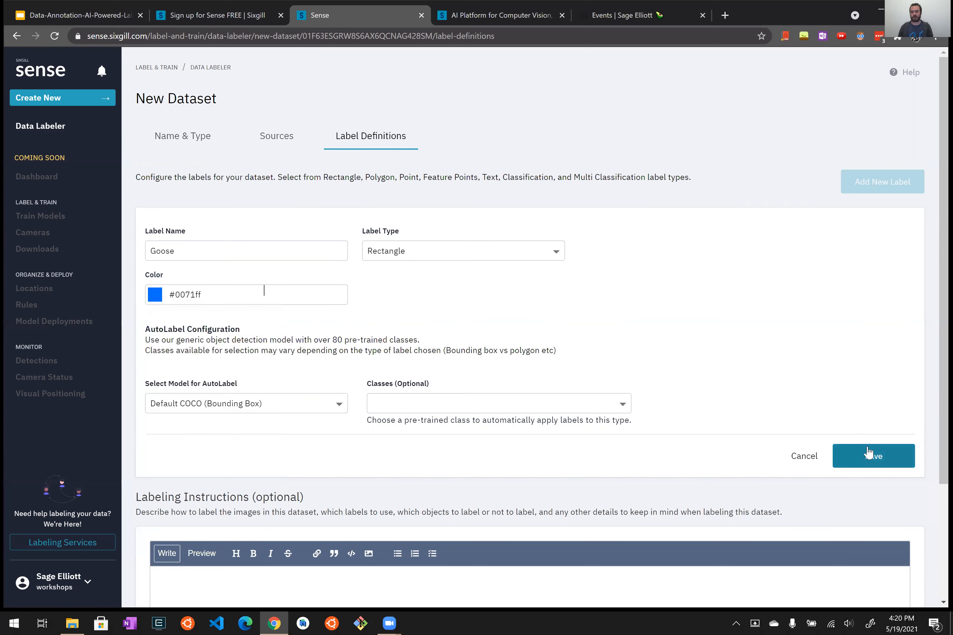
click(283, 406)
click(674, 335)
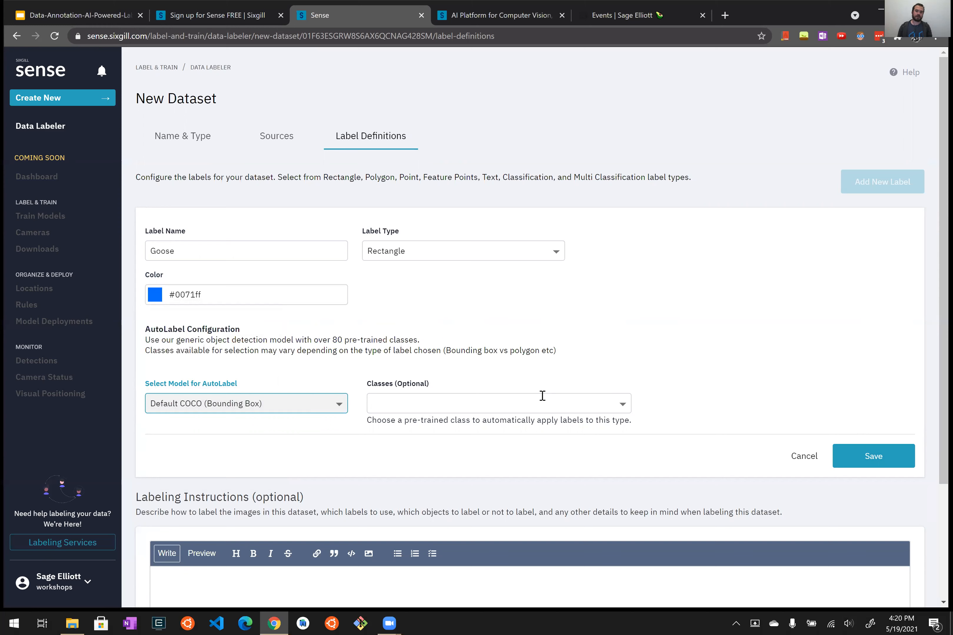
click(541, 405)
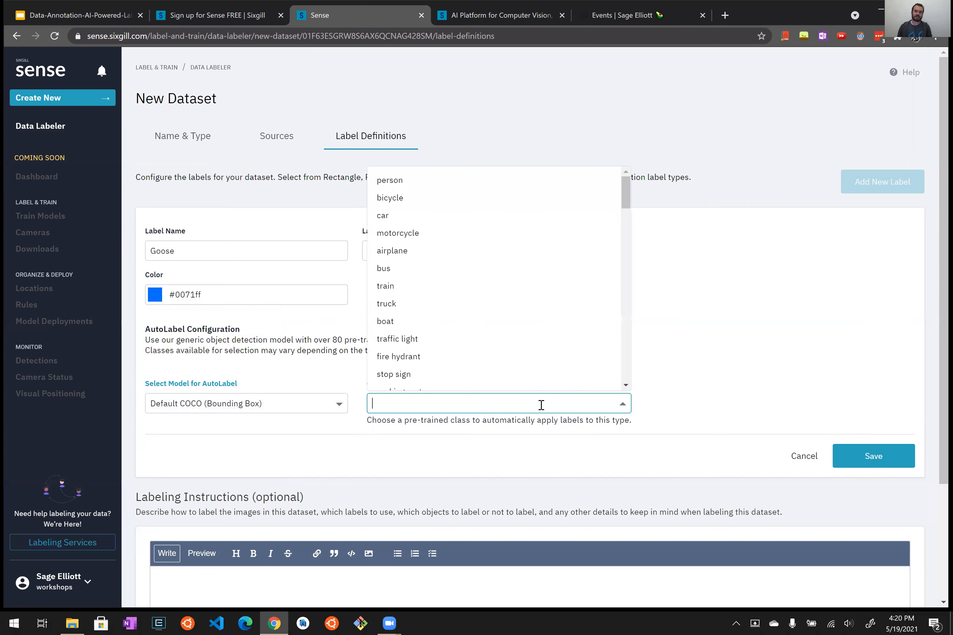
click(728, 322)
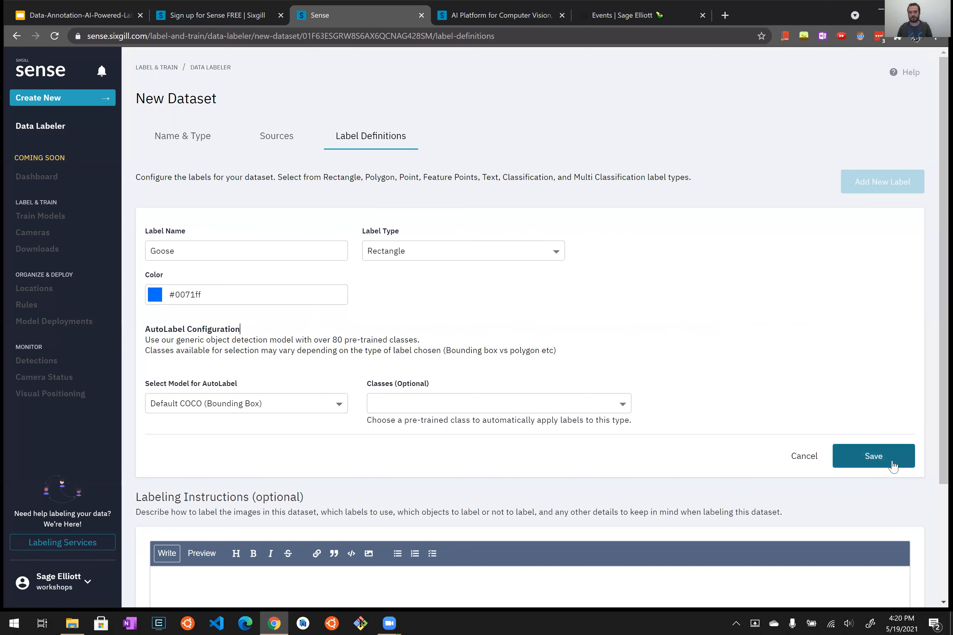
click(877, 463)
Add a label definition named "Goose polygon" with the Polygon type.
click(259, 254)
text(G)
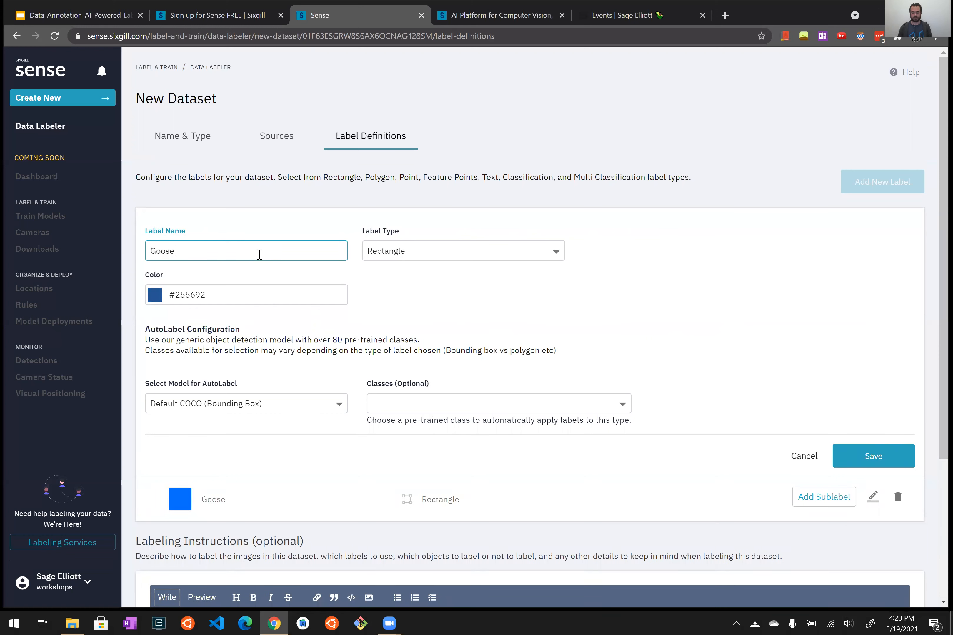
click(400, 255)
click(388, 268)
click(871, 457)
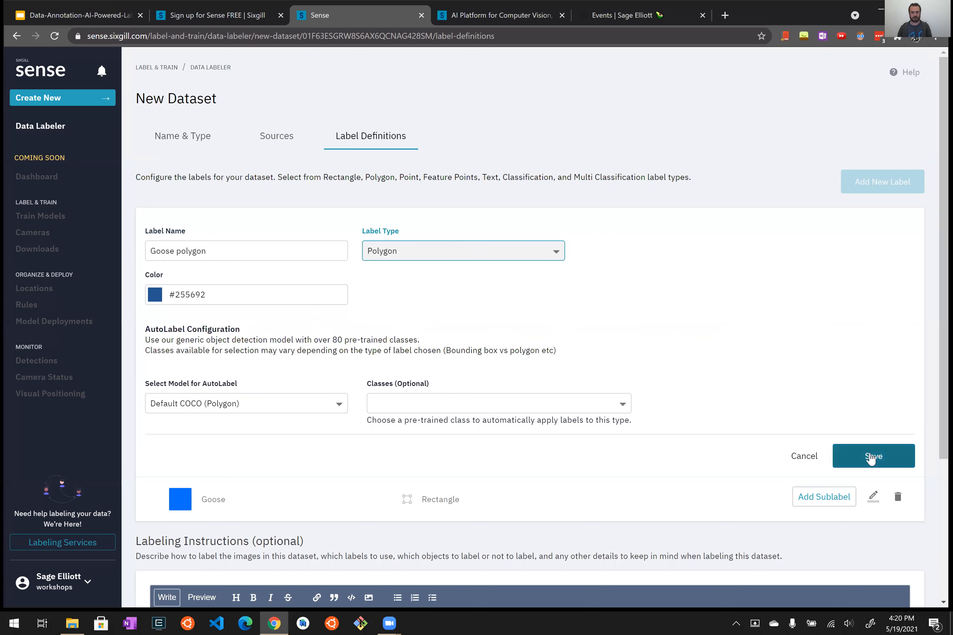
Add a label definition named "car" with the Polygon type.
click(264, 254)
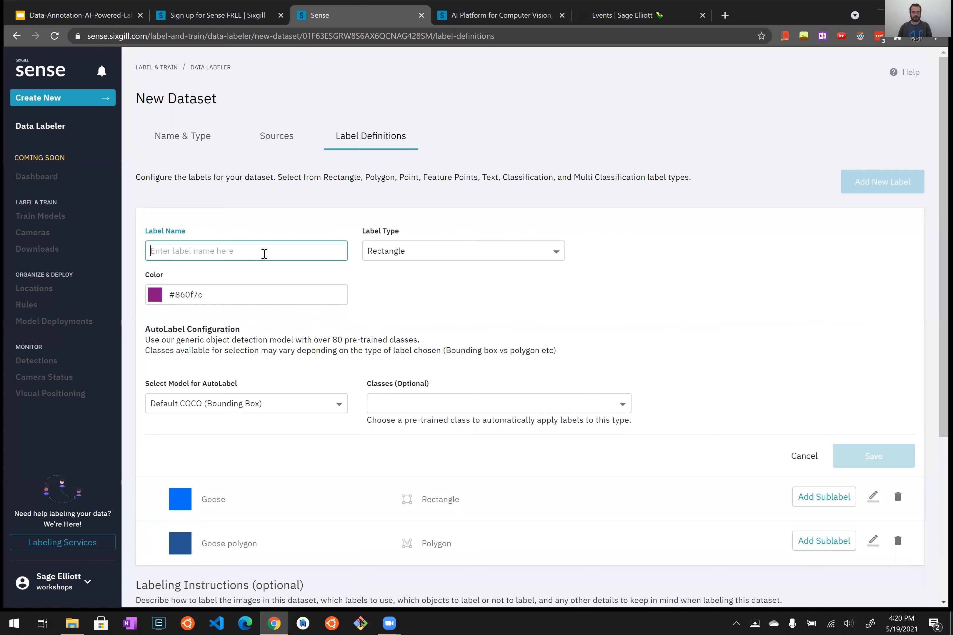
text(car)
click(427, 254)
click(426, 279)
click(892, 467)
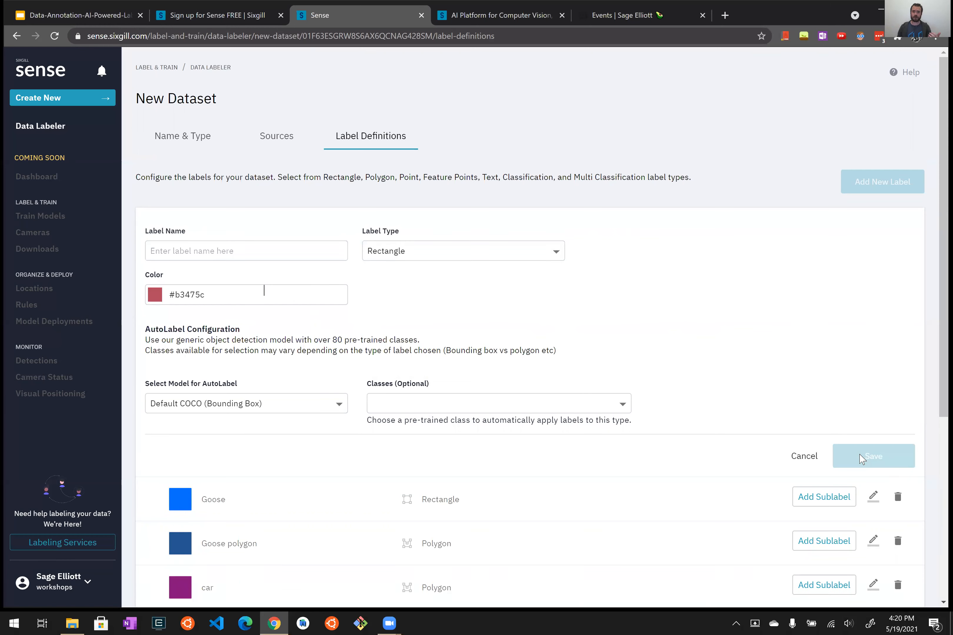
Add a label definition named "cup" with the Polygon type.
scroll(335, 274, down, 1)
click(246, 193)
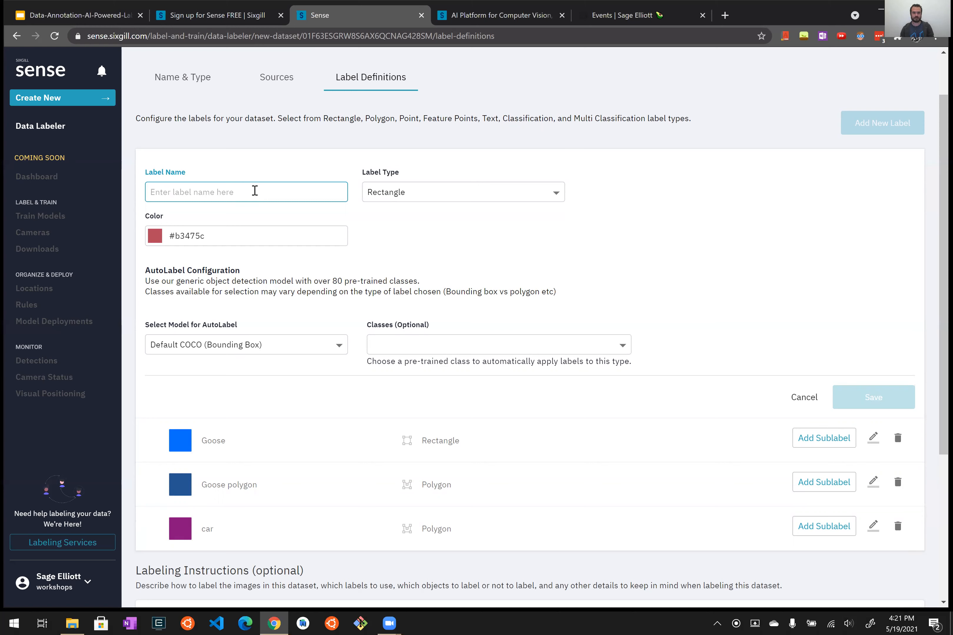
text(cup)
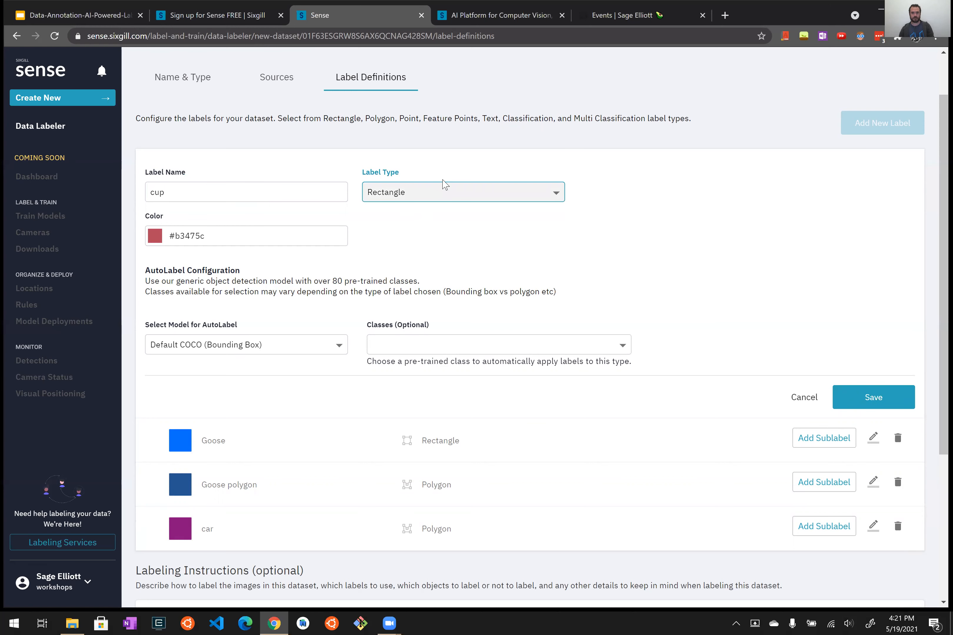
click(446, 199)
click(449, 210)
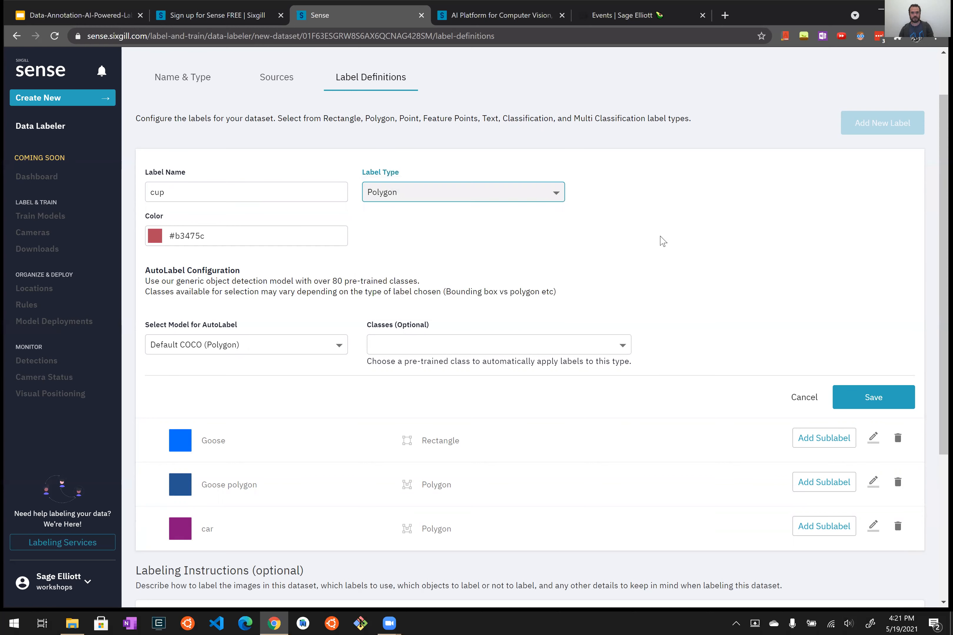
click(885, 405)
Add a label definition named "pcb" with the Polygon type.
click(245, 196)
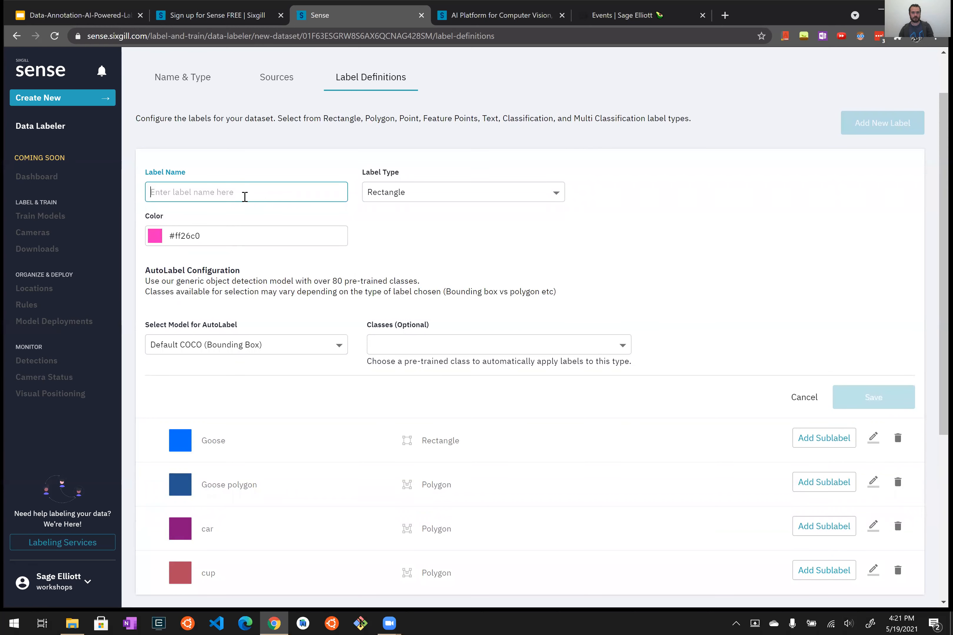
text(po)
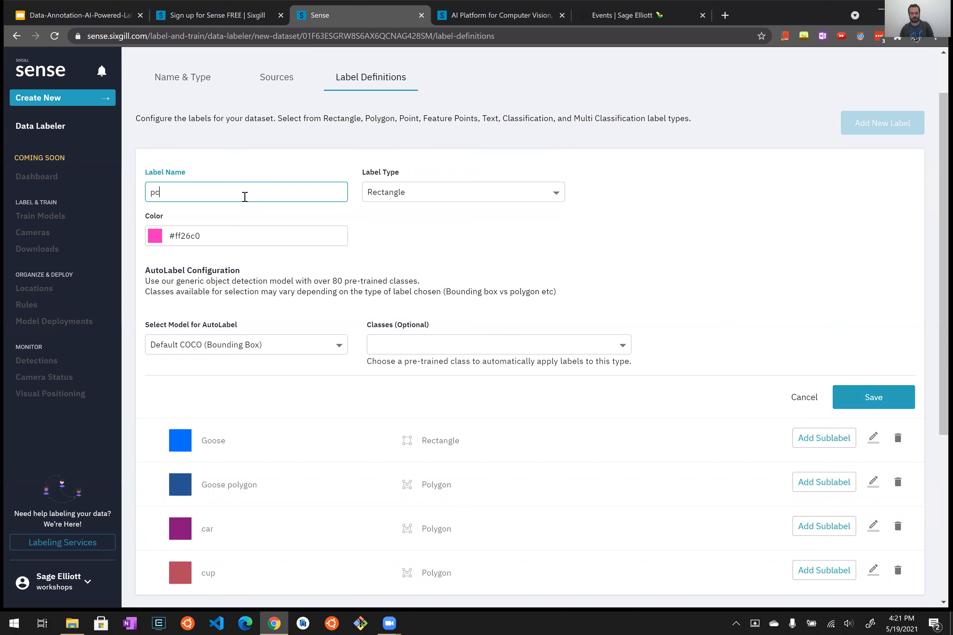
click(480, 199)
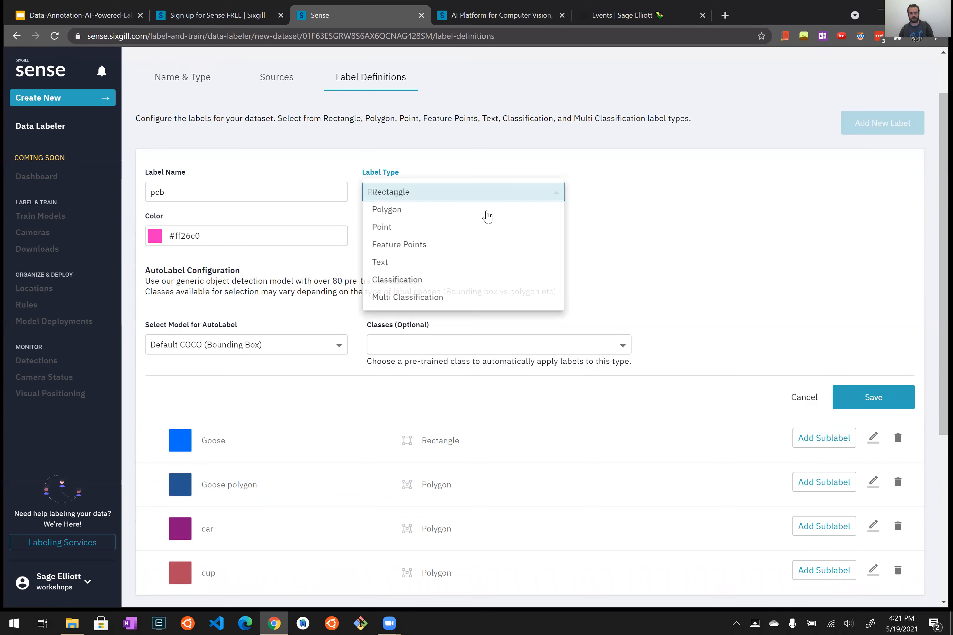
click(487, 221)
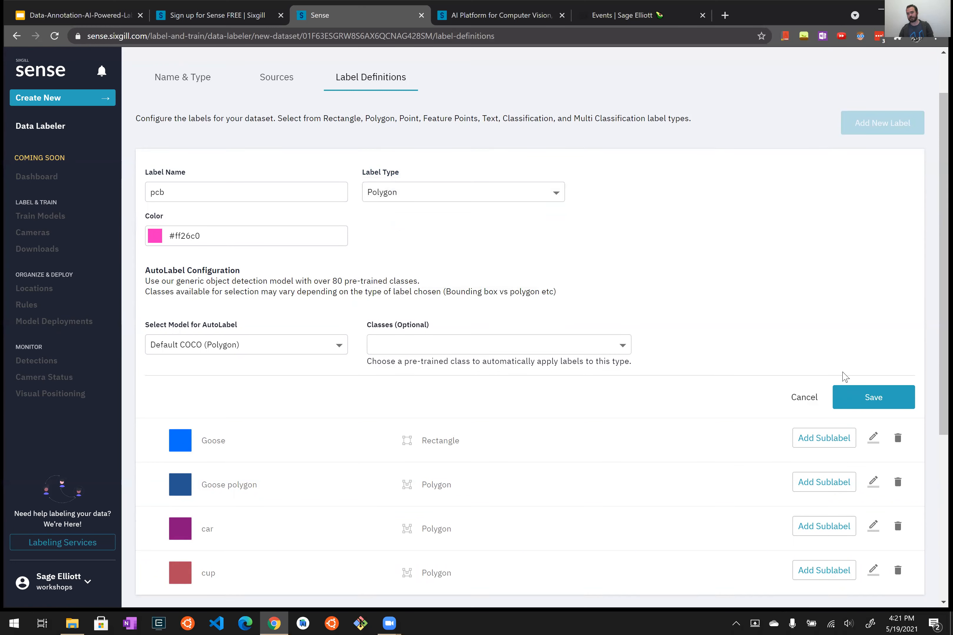
click(869, 403)
Add a label definition named "damage" with the Polygon type.
click(226, 188)
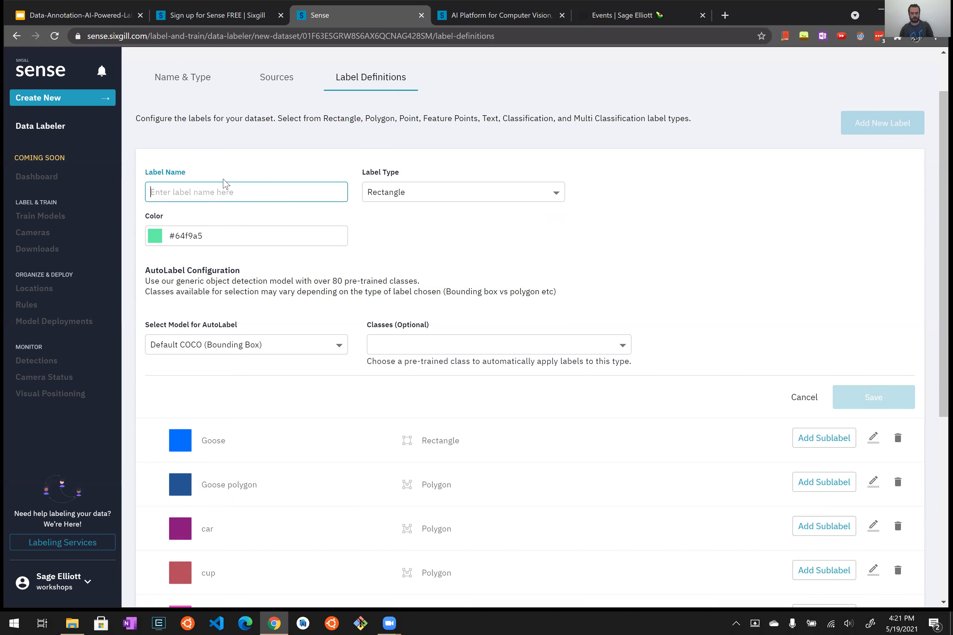
text(damage)
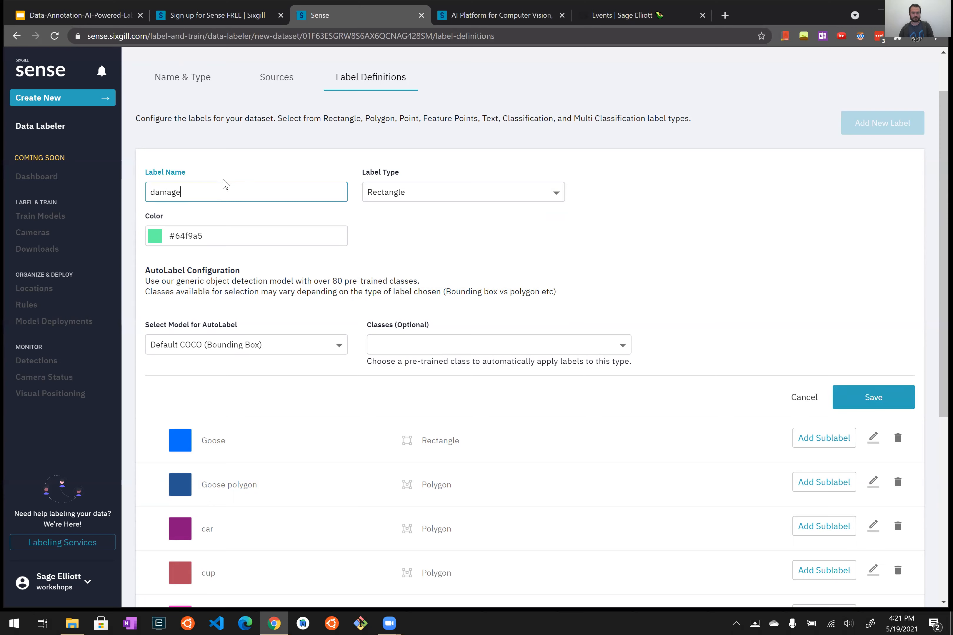
click(473, 200)
click(475, 211)
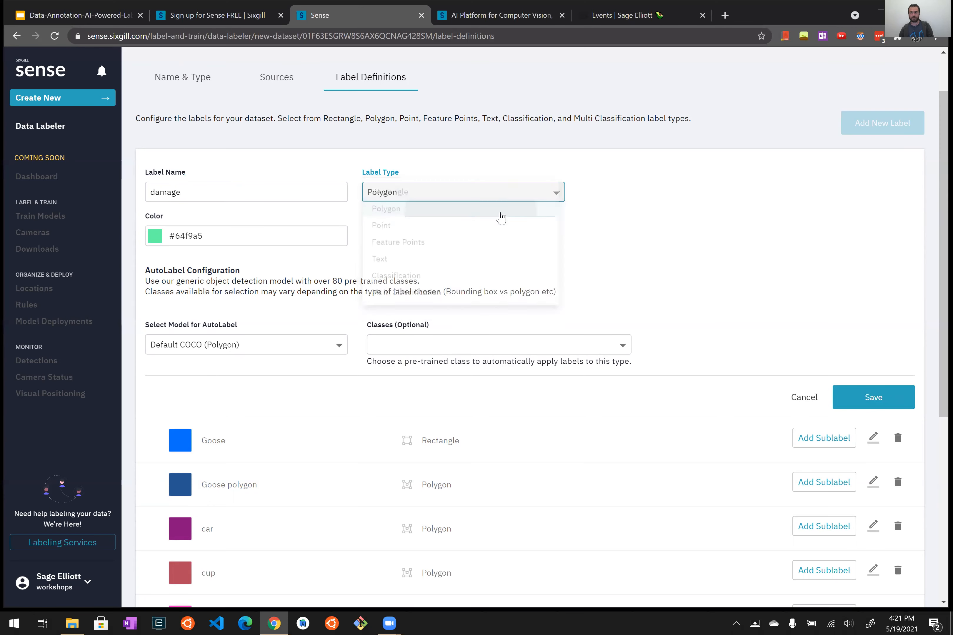
scroll(834, 327, down, 3)
click(893, 285)
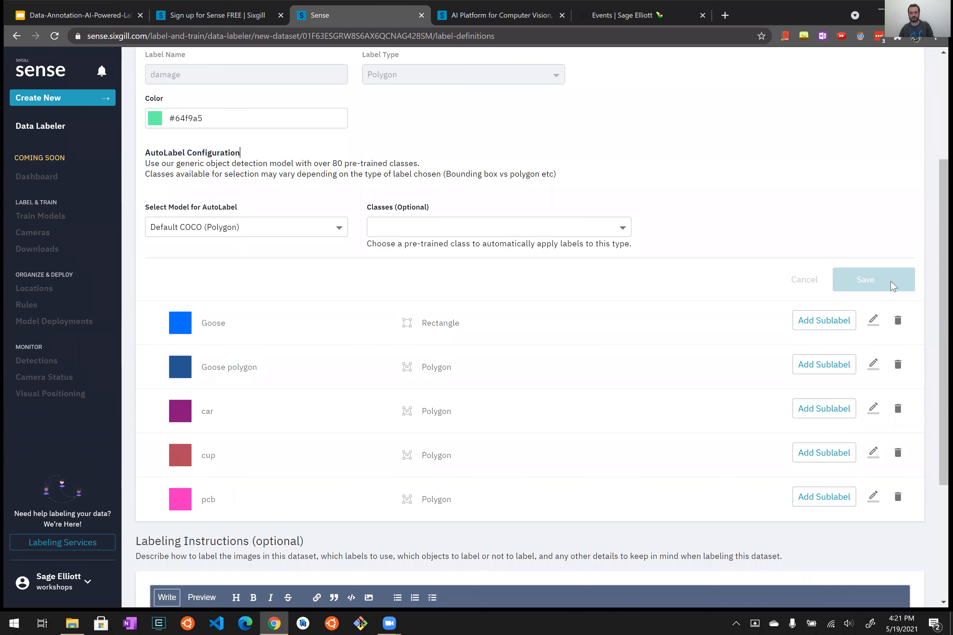
Review the label definitions, leave the labeling instructions empty, and save the dataset to start labeling.
scroll(789, 108, up, 3)
scroll(718, 272, down, 5)
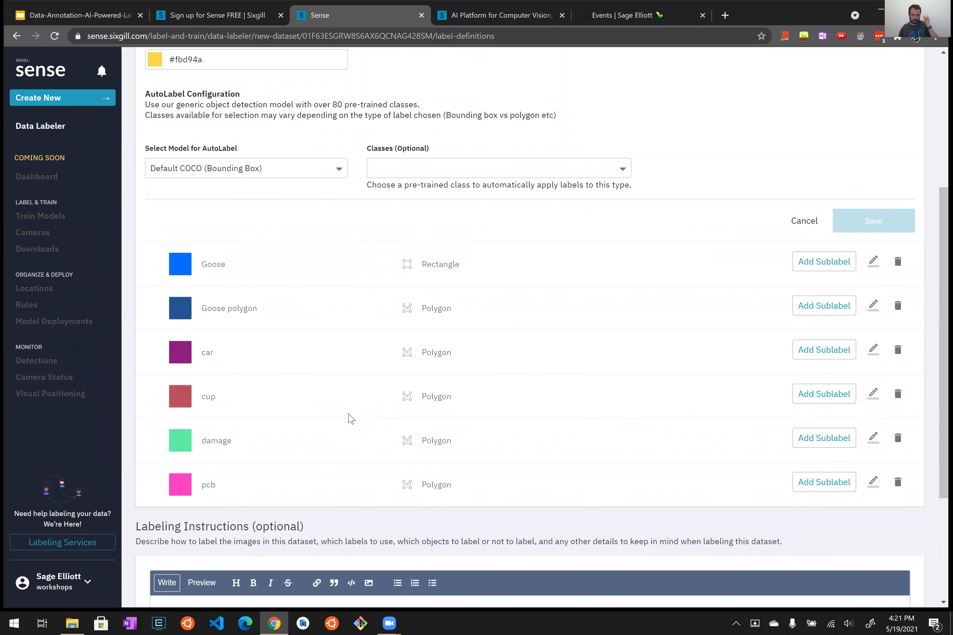
scroll(353, 407, up, 6)
scroll(679, 299, down, 3)
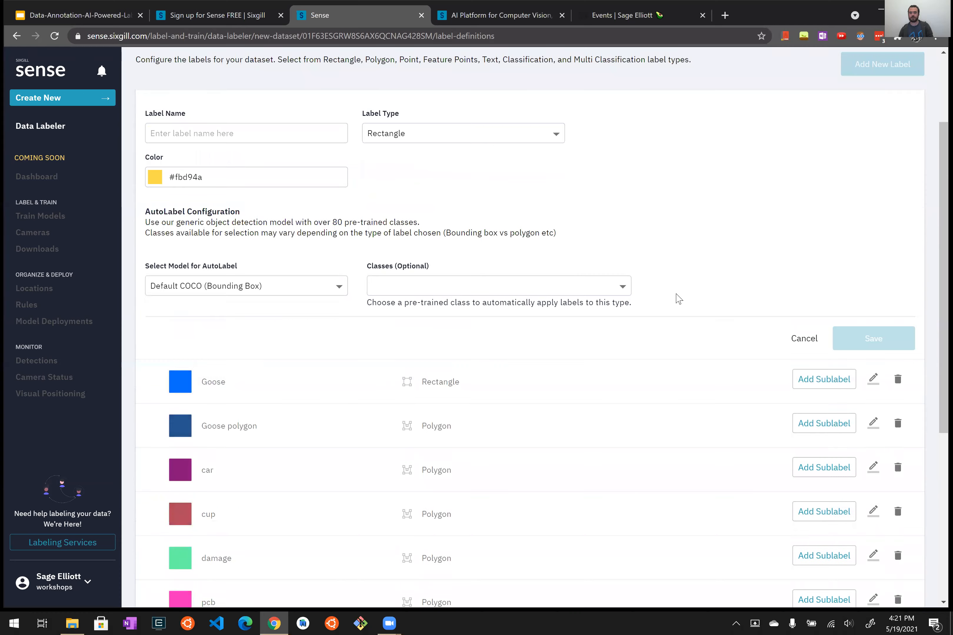
scroll(520, 319, down, 6)
scroll(379, 364, up, 8)
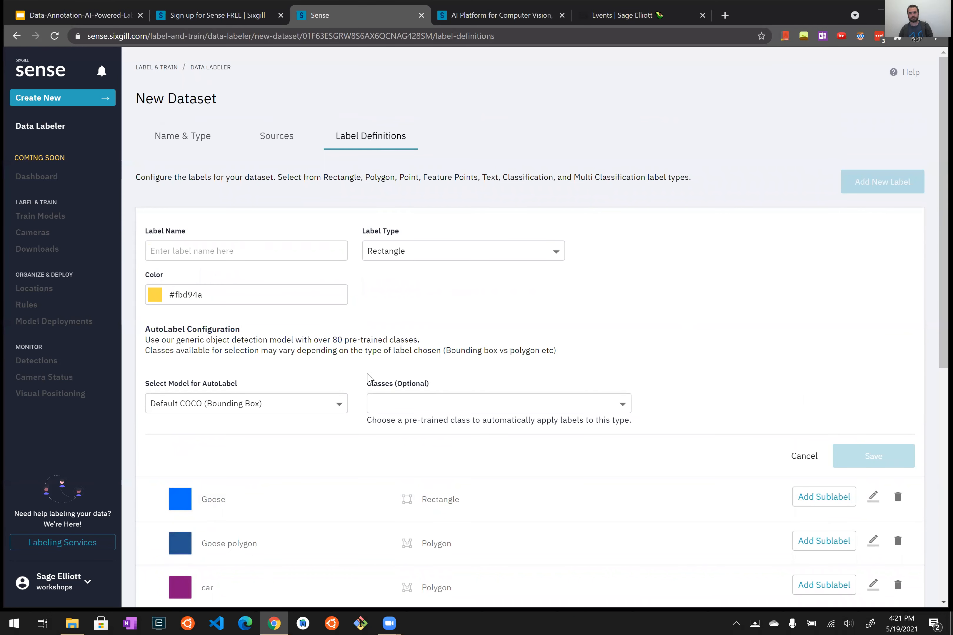
scroll(367, 376, down, 10)
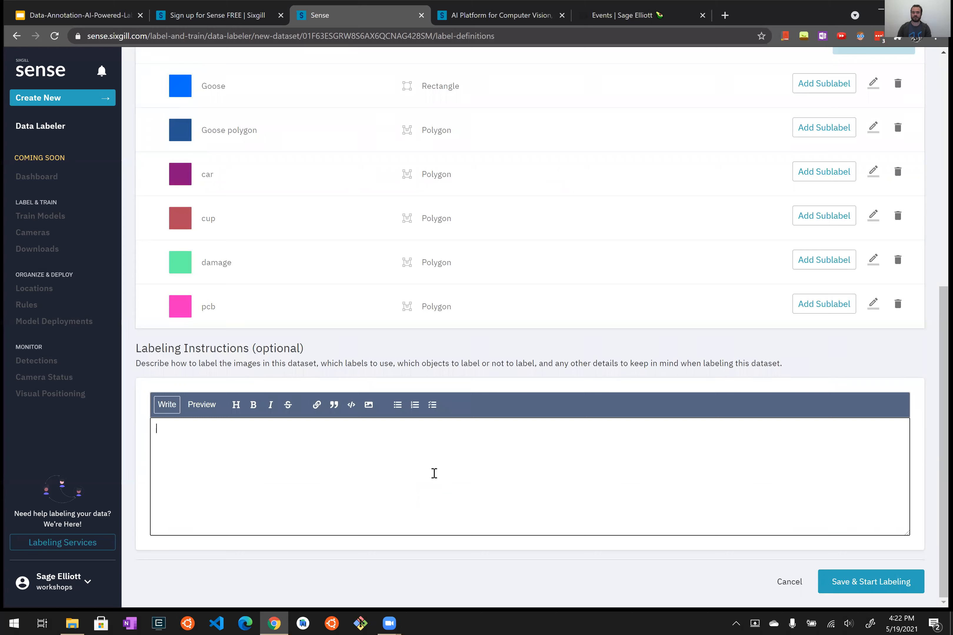
click(895, 584)
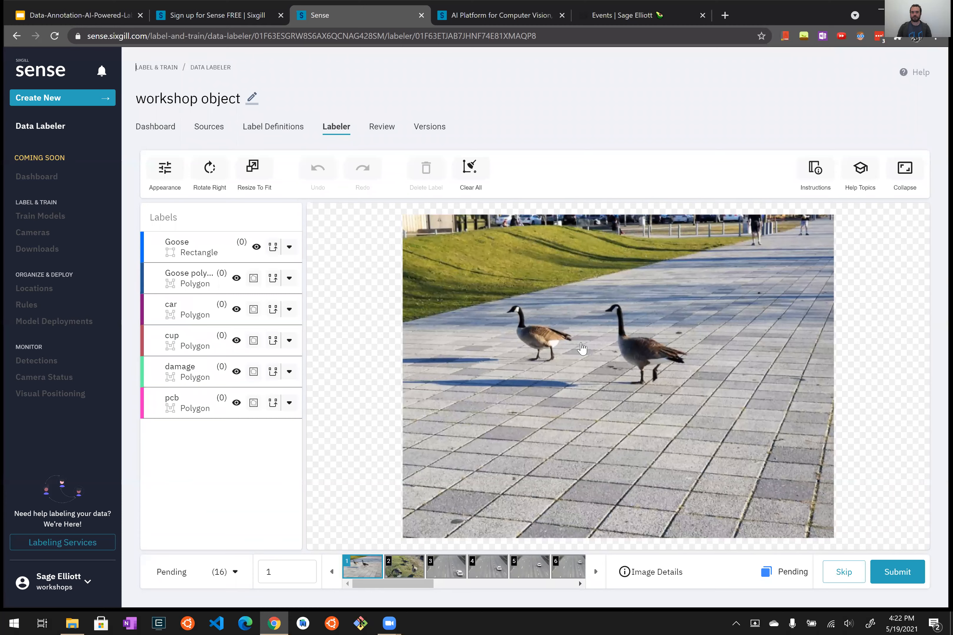
Draw a Goose rectangle tightly around each of the two geese in the first image, then leave drawing mode.
scroll(582, 349, up, 3)
scroll(621, 383, down, 3)
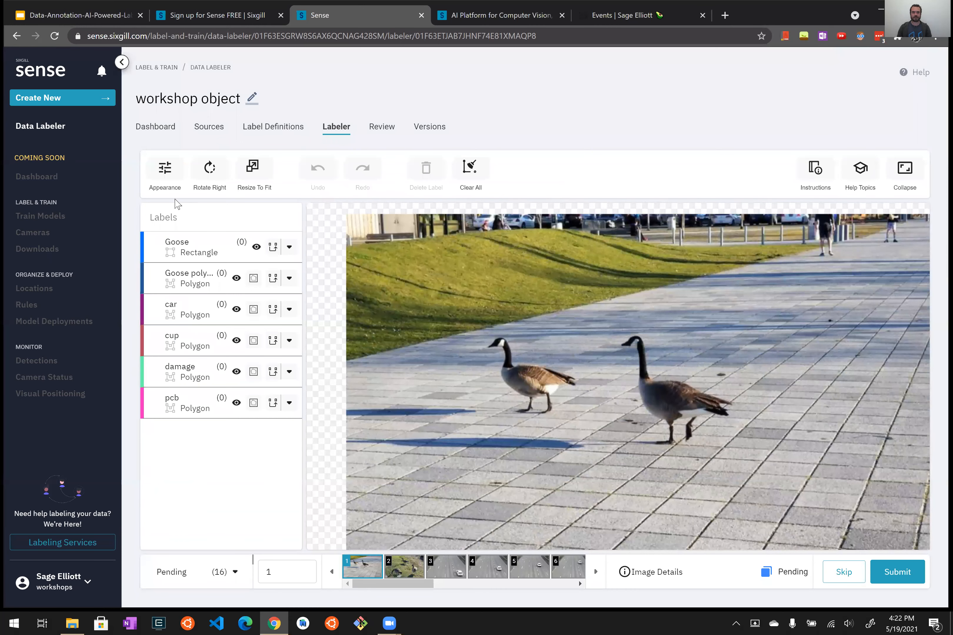
click(189, 253)
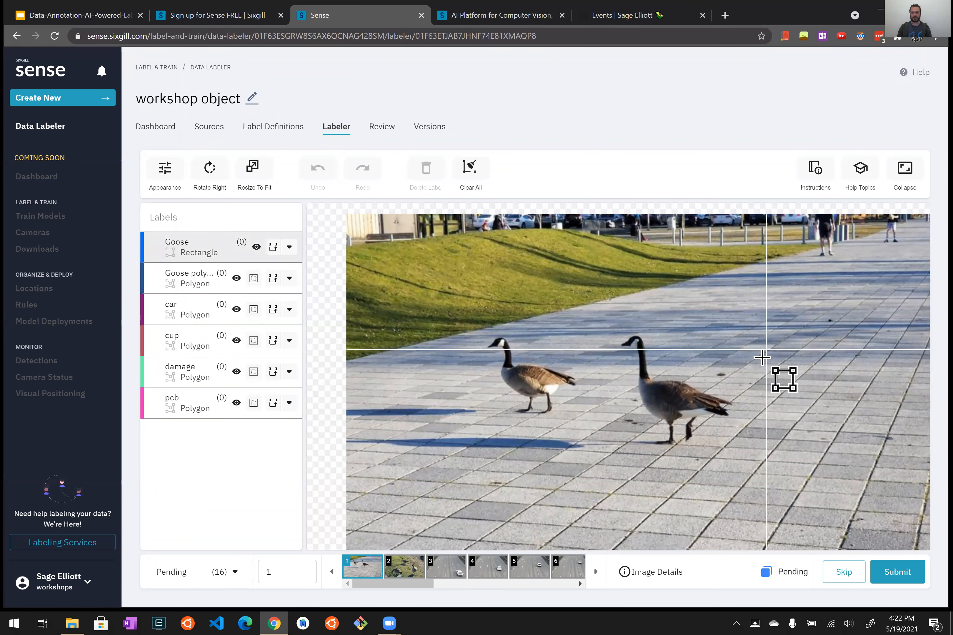
mouse_move(484, 335)
mouse_down()
mouse_move(573, 400)
mouse_move(580, 417)
mouse_up()
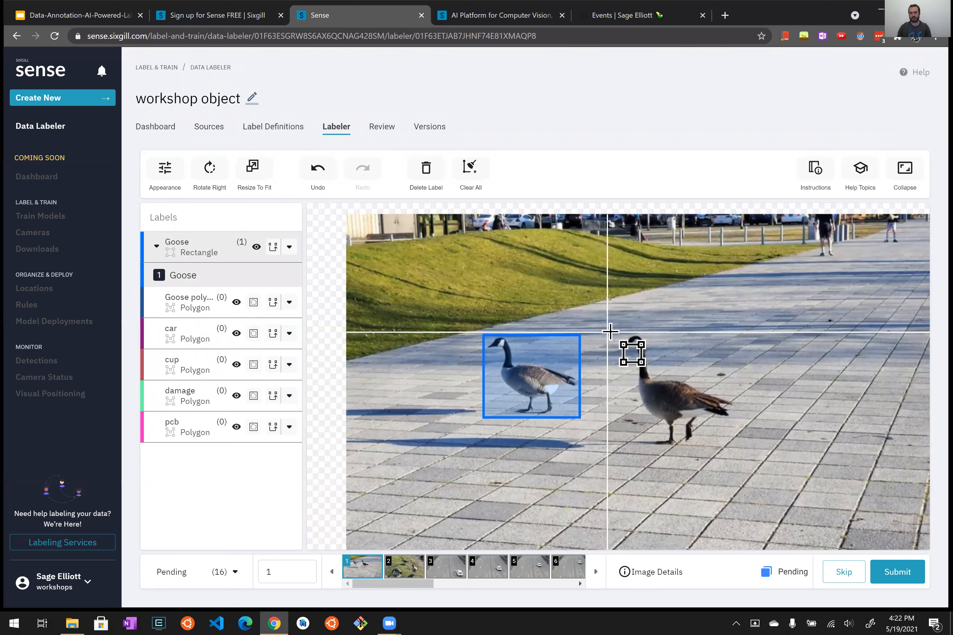
drag(619, 333, 734, 446)
scroll(645, 403, up, 5)
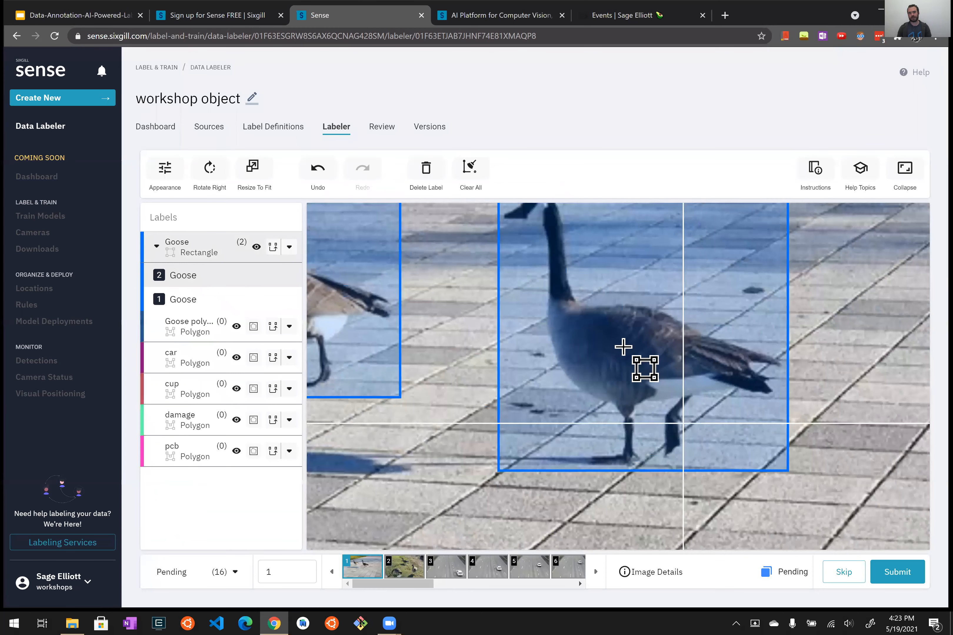
key(Escape)
Enlarge the rectangle around the larger goose by moving its lower-right corner outward.
mouse_move(531, 209)
mouse_down()
mouse_move(531, 272)
mouse_move(523, 262)
mouse_up()
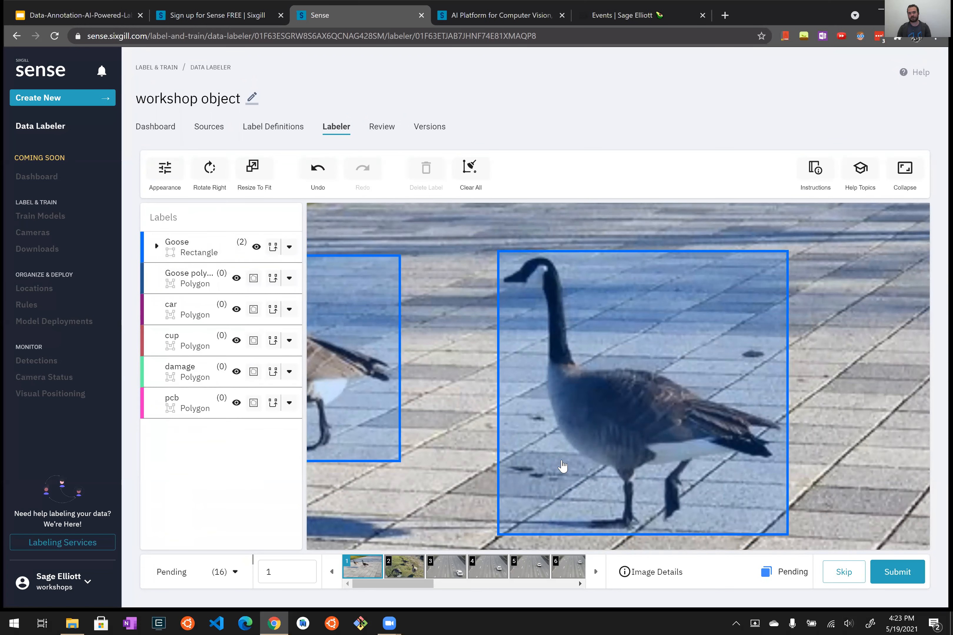
scroll(595, 383, down, 5)
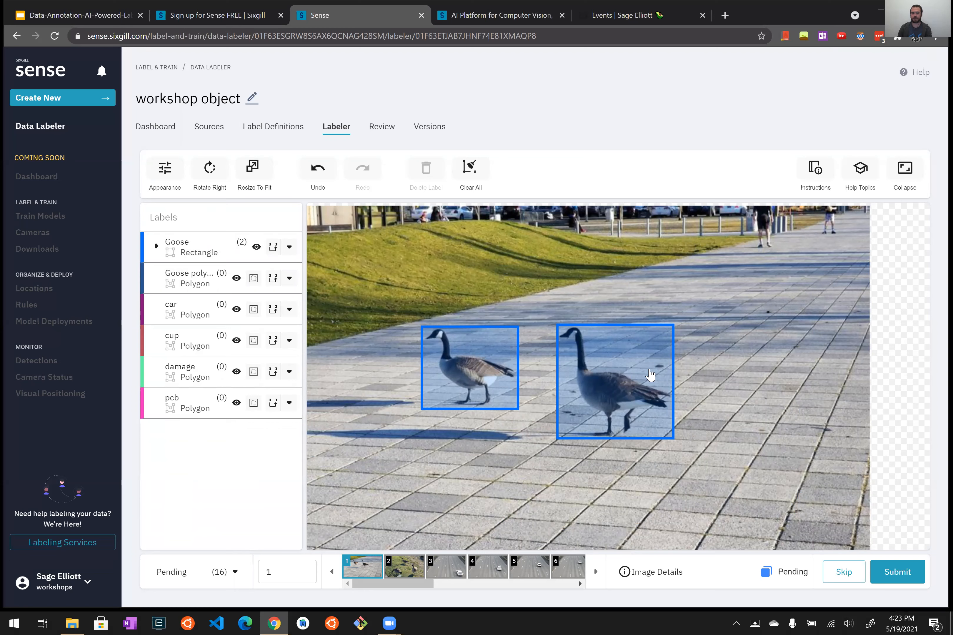
scroll(546, 403, up, 3)
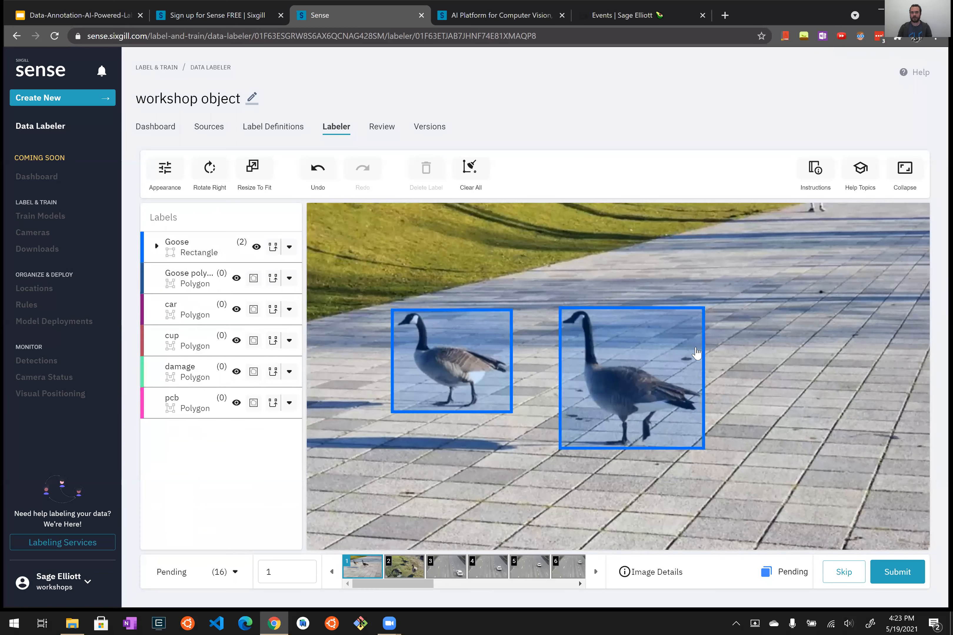
click(680, 362)
drag(718, 453, 780, 476)
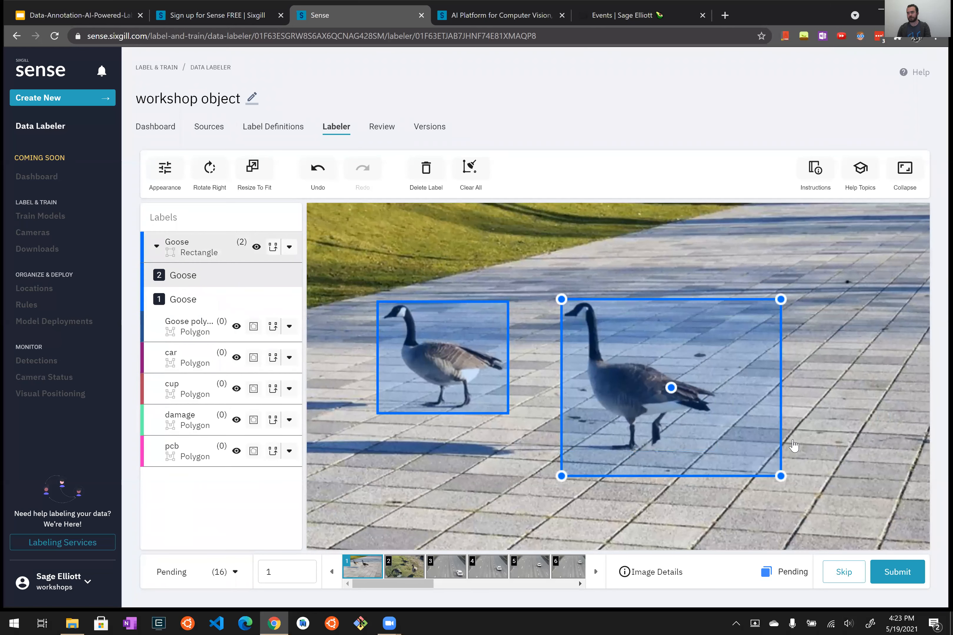
Delete both Goose rectangles from the first image.
key(Delete)
click(475, 376)
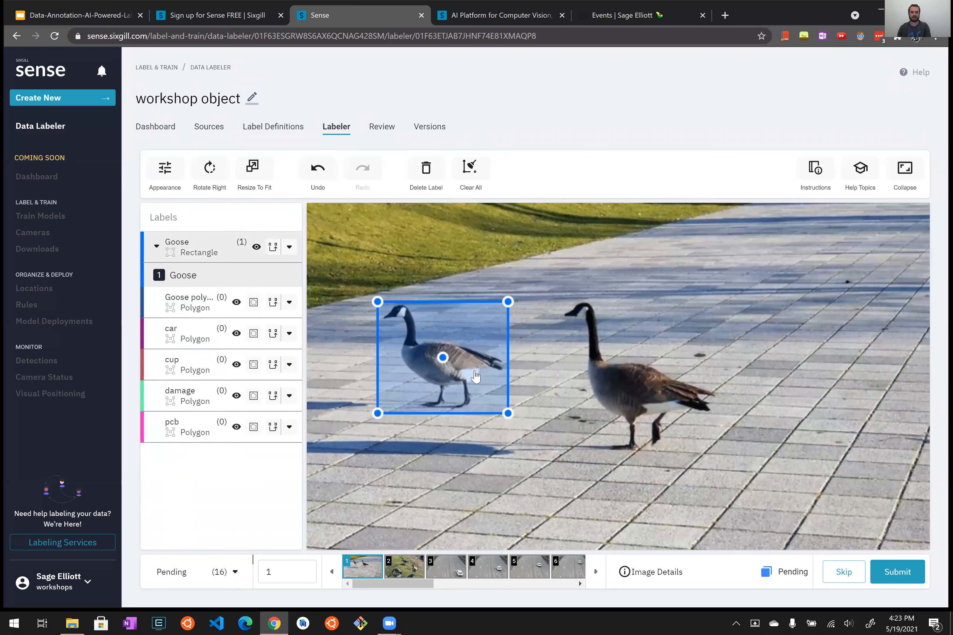
key(Delete)
Trace the smaller goose with a closed Goose polygon, following its neck, back, tail, both legs, breast and head.
click(198, 286)
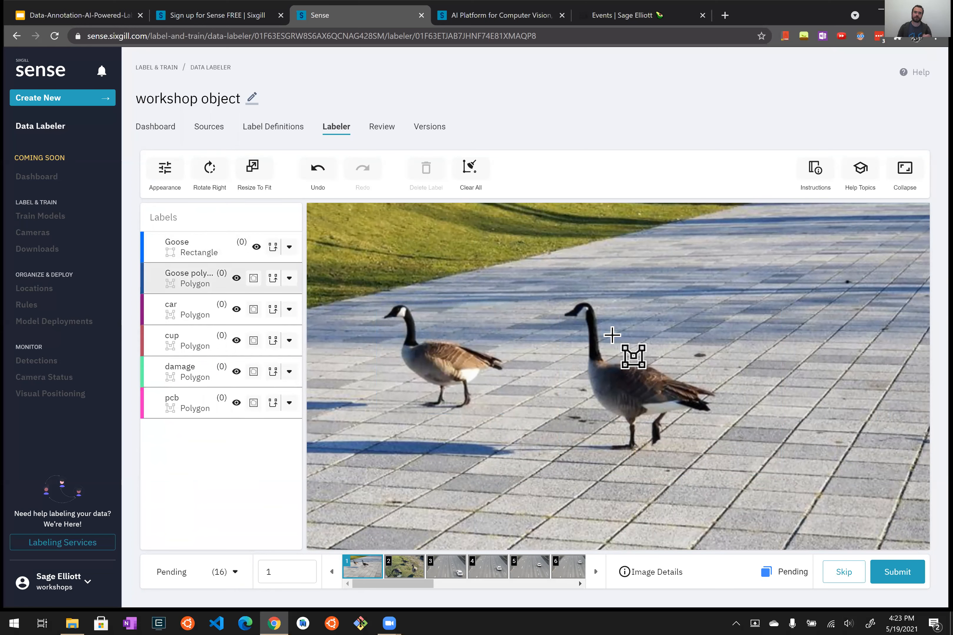
scroll(408, 310, up, 3)
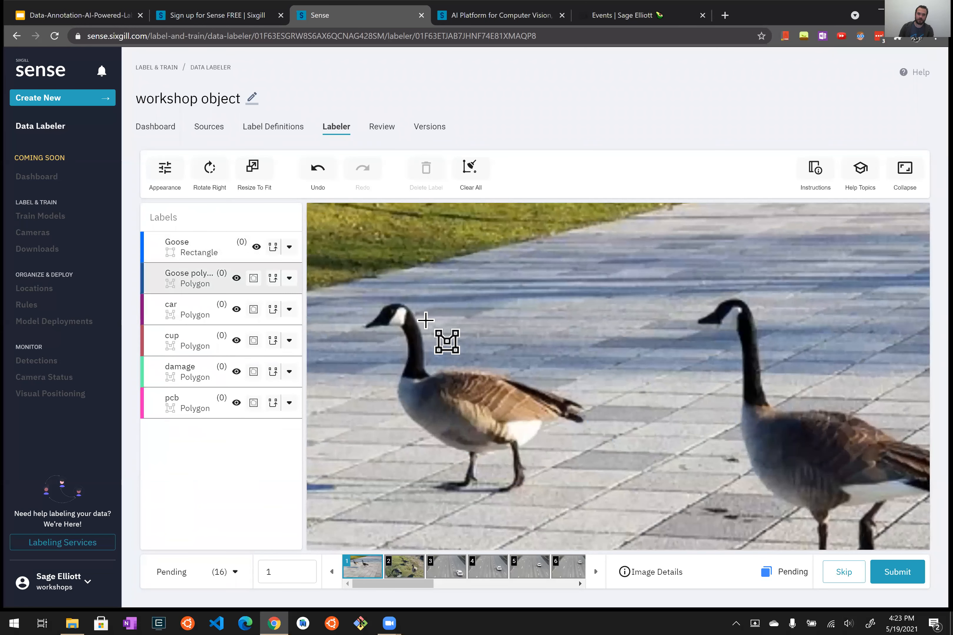
scroll(408, 309, up, 3)
scroll(446, 428, down, 3)
scroll(436, 436, up, 5)
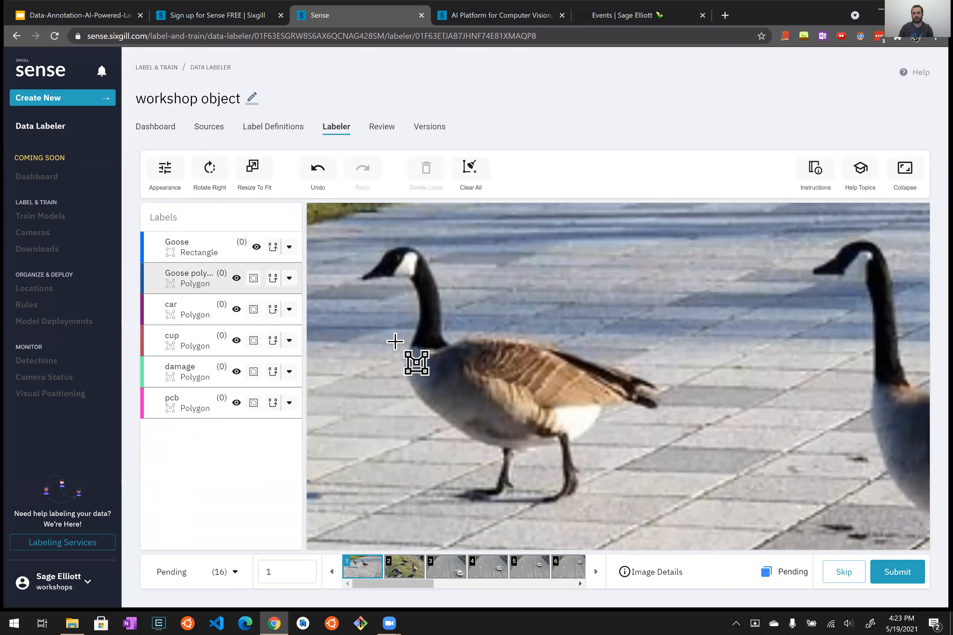
scroll(393, 340, up, 3)
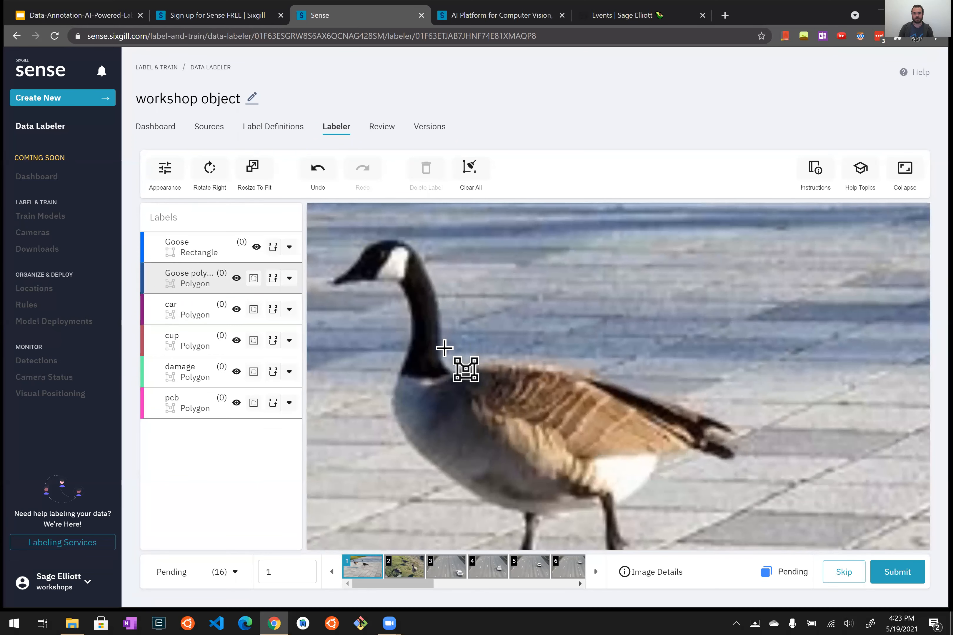
scroll(441, 336, down, 2)
click(416, 266)
click(435, 286)
click(445, 321)
click(445, 347)
click(448, 356)
click(467, 349)
click(487, 346)
click(506, 349)
click(557, 359)
click(597, 370)
click(637, 386)
click(651, 392)
click(664, 402)
click(664, 421)
click(643, 434)
click(627, 433)
click(608, 440)
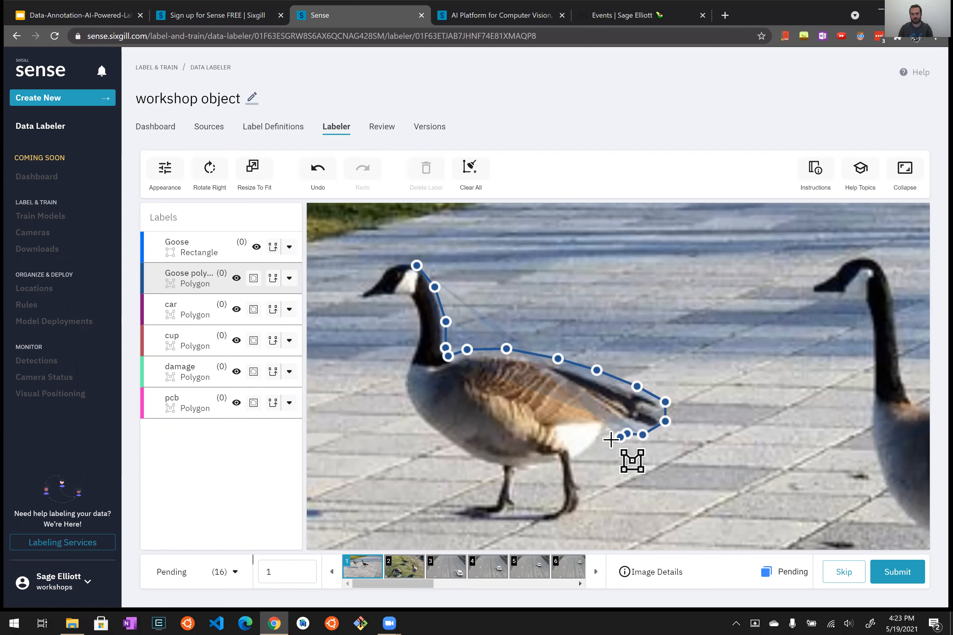
click(573, 453)
click(590, 454)
click(577, 467)
click(581, 485)
click(584, 505)
click(582, 511)
click(564, 525)
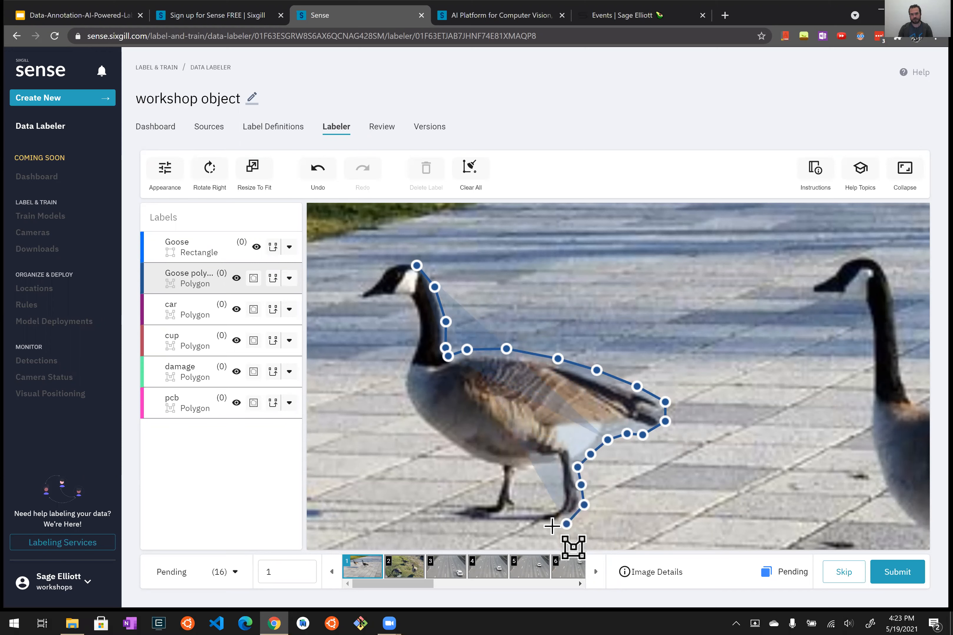
click(543, 523)
click(543, 511)
click(549, 508)
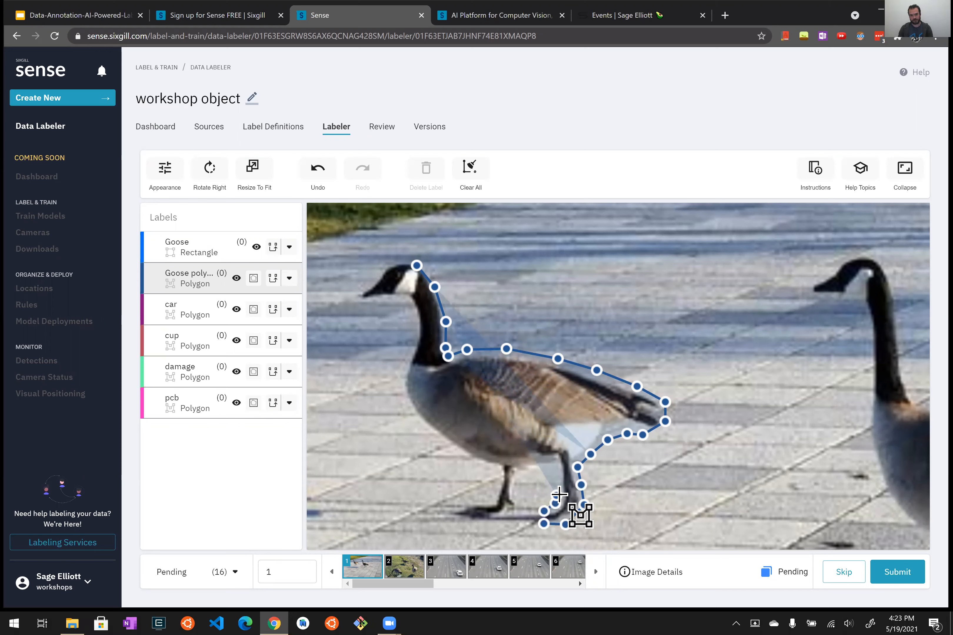
click(559, 474)
click(555, 465)
click(543, 471)
click(528, 475)
click(518, 481)
click(521, 497)
click(516, 512)
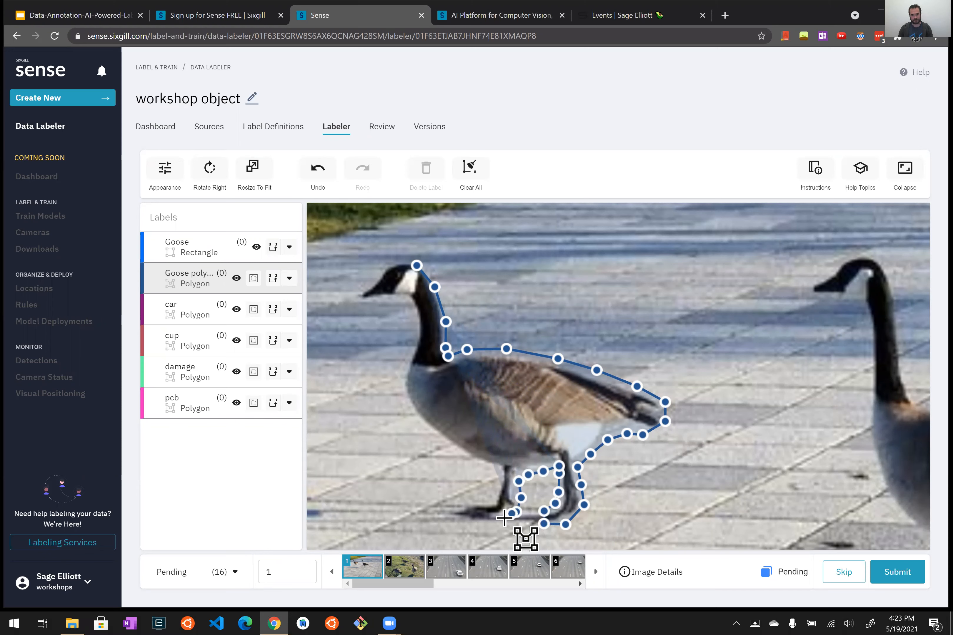
click(496, 519)
click(480, 520)
click(472, 517)
click(461, 507)
click(471, 502)
click(482, 504)
click(491, 500)
click(498, 485)
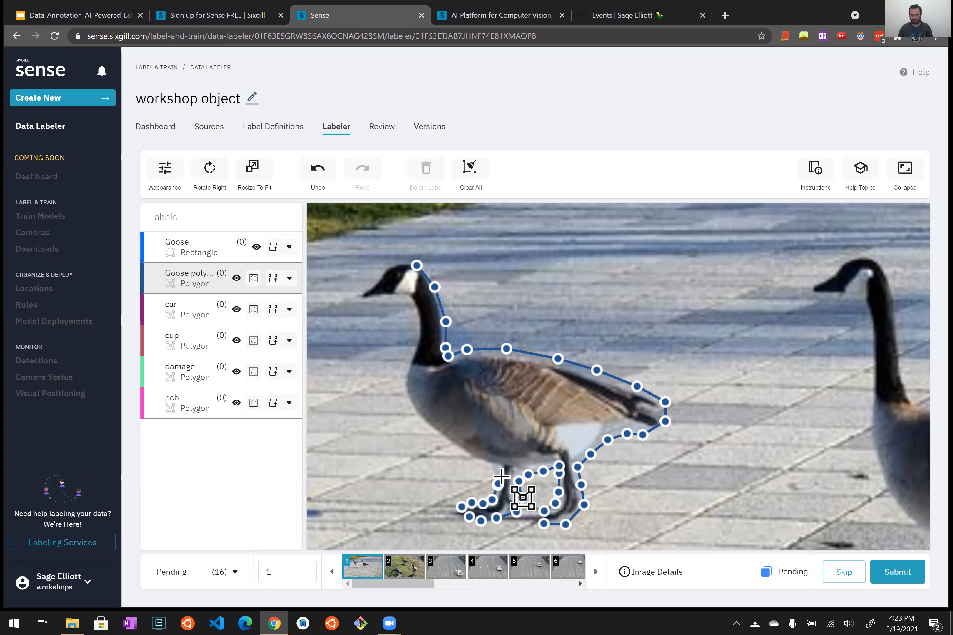
click(501, 472)
click(490, 468)
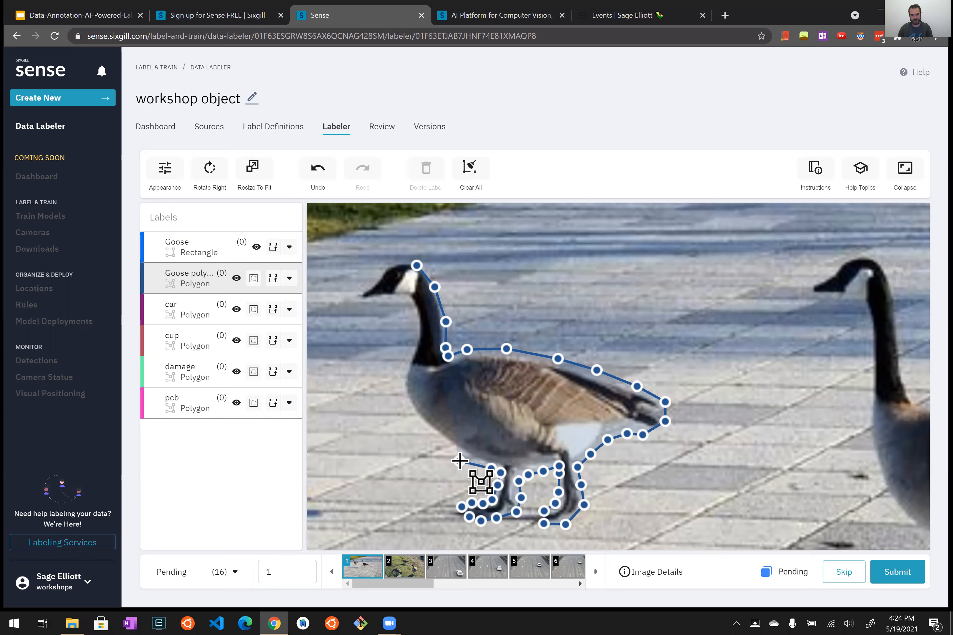
click(453, 452)
click(440, 445)
click(427, 433)
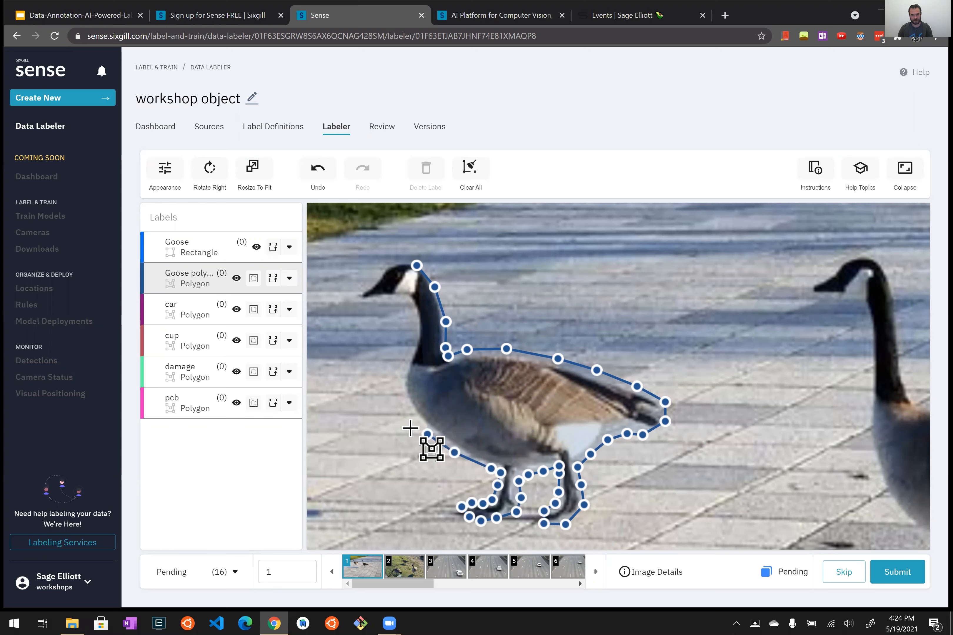
click(402, 401)
click(402, 373)
click(411, 338)
click(409, 306)
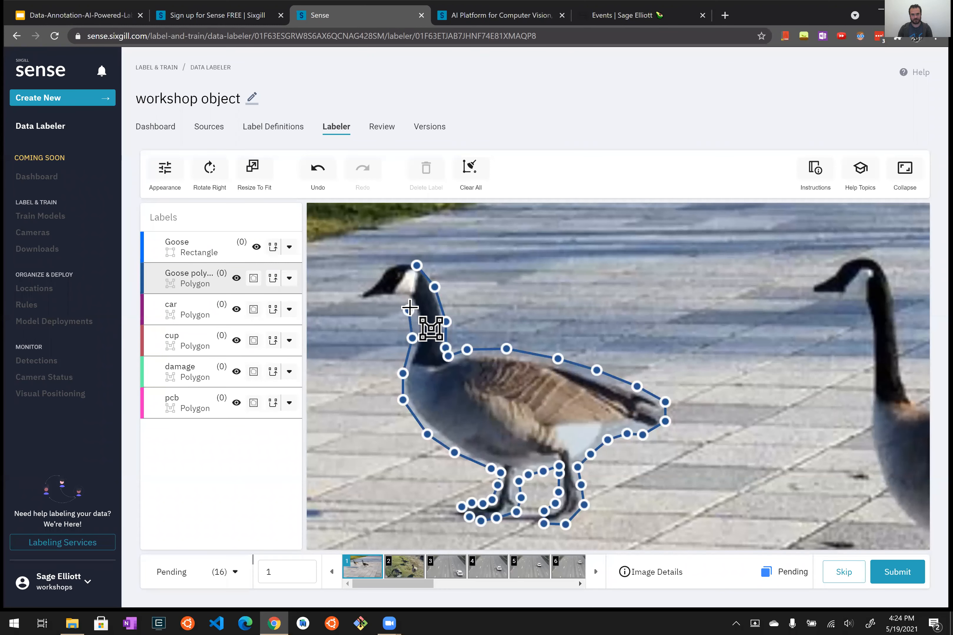
click(379, 301)
click(361, 302)
click(355, 294)
click(365, 281)
click(381, 269)
click(403, 260)
click(415, 265)
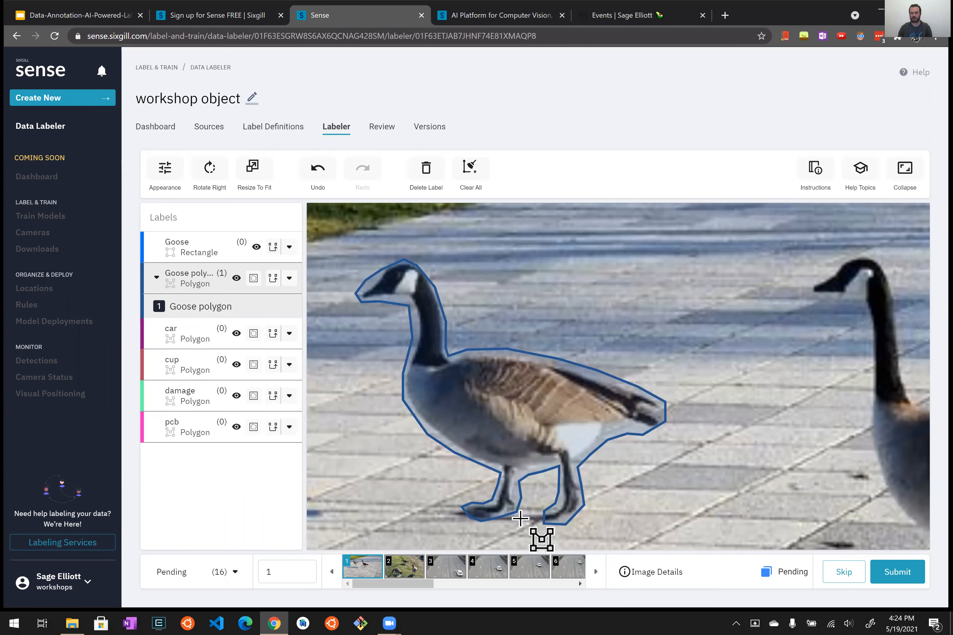
Leave polygon drawing and delete the hand-traced Goose polygon from the image.
scroll(389, 436, down, 2)
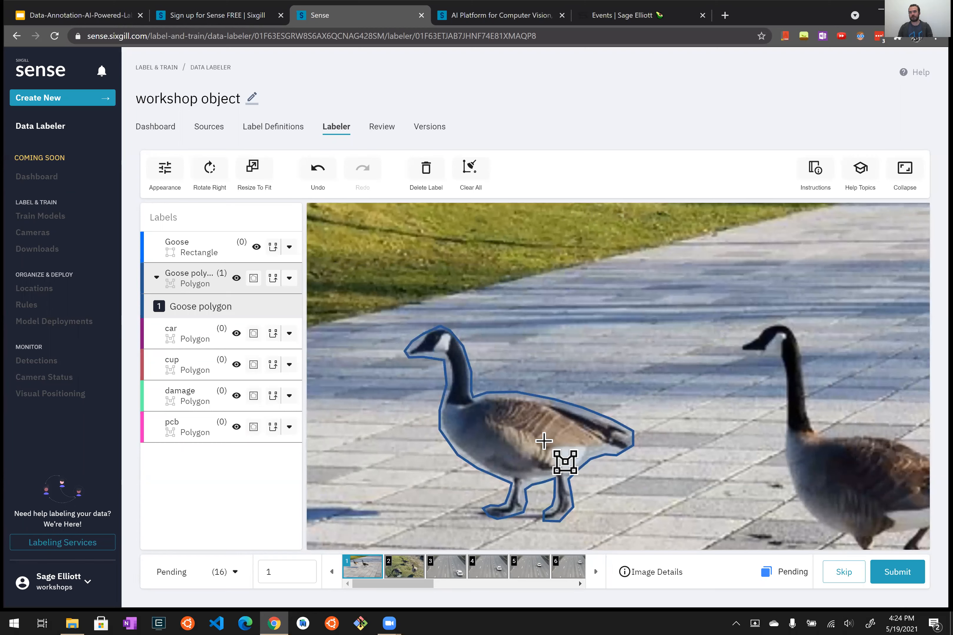
key(Escape)
click(522, 434)
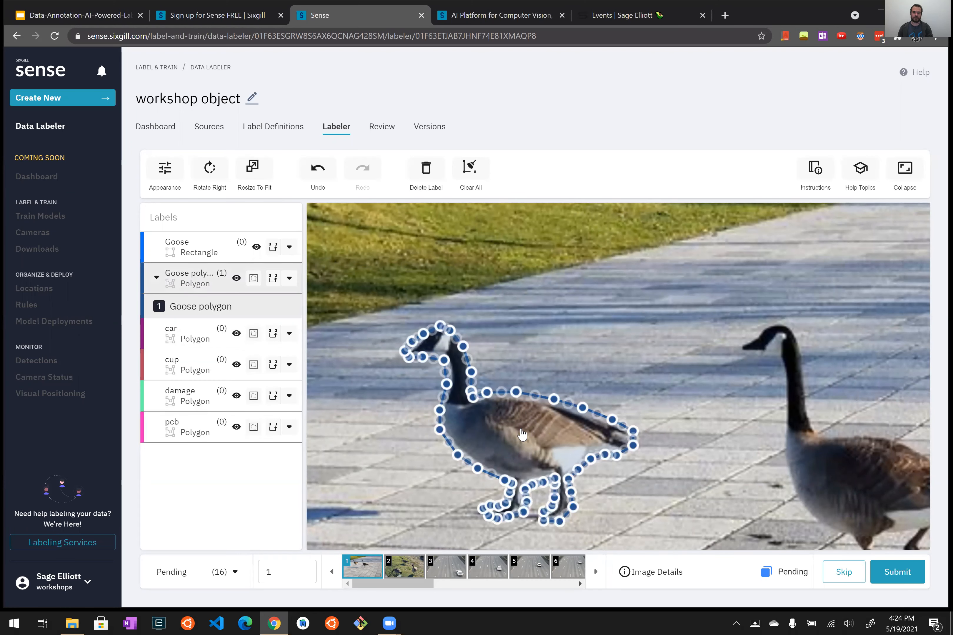
key(Delete)
Turn on the box-guided polygon drawing mode for the Goose polygon label.
click(253, 279)
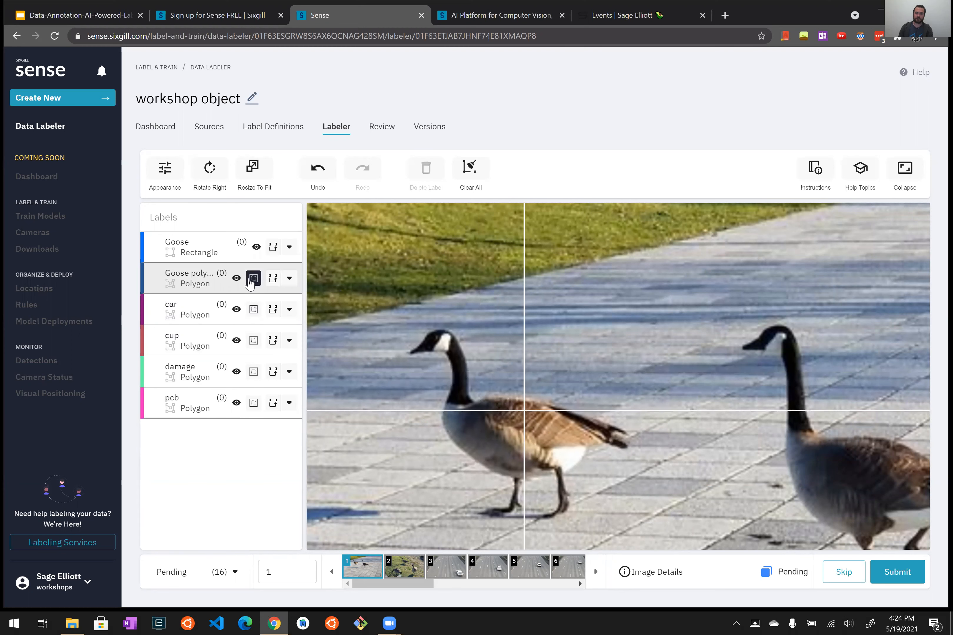
click(254, 280)
click(254, 279)
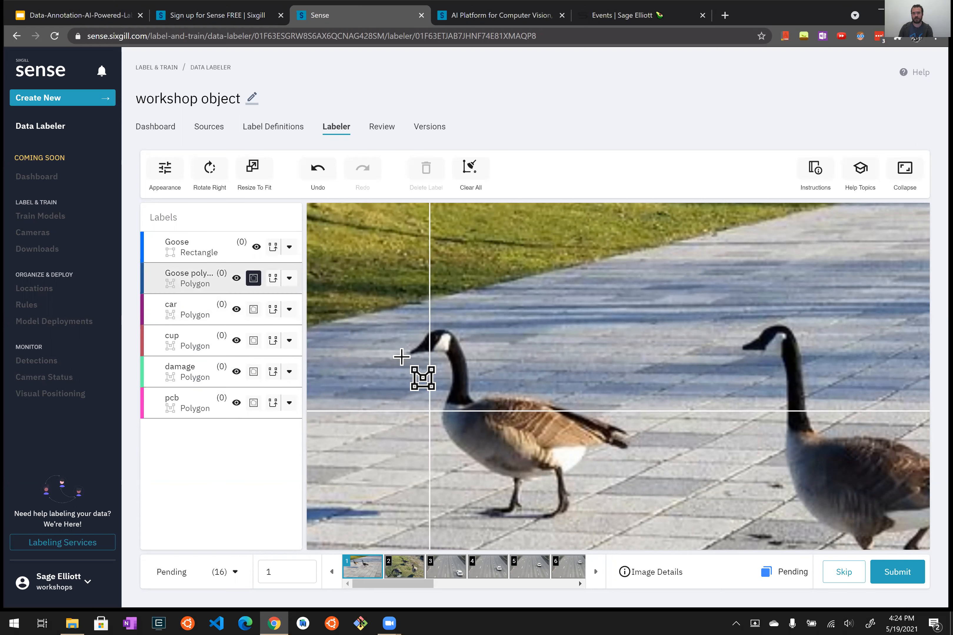
Box the smaller goose from beak to tail and feet, then generate its Goose polygon from the adjusted box.
drag(407, 327, 634, 528)
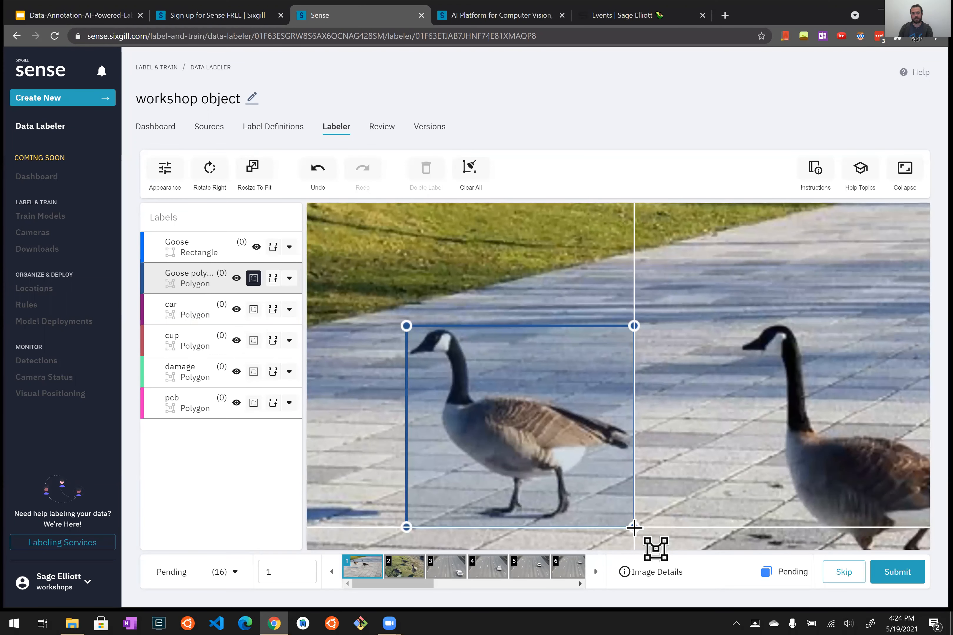
drag(634, 529, 636, 526)
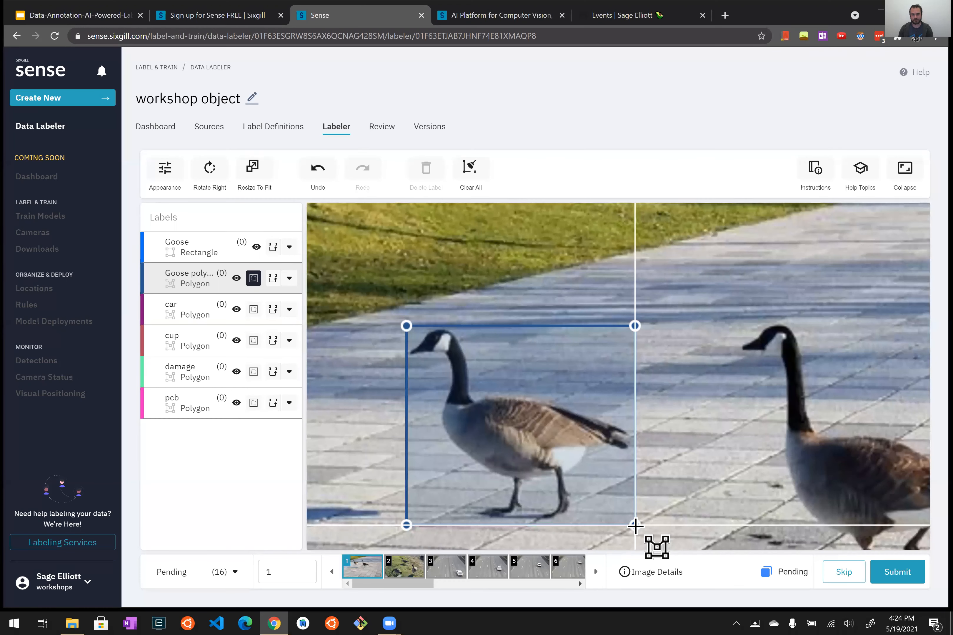
click(635, 525)
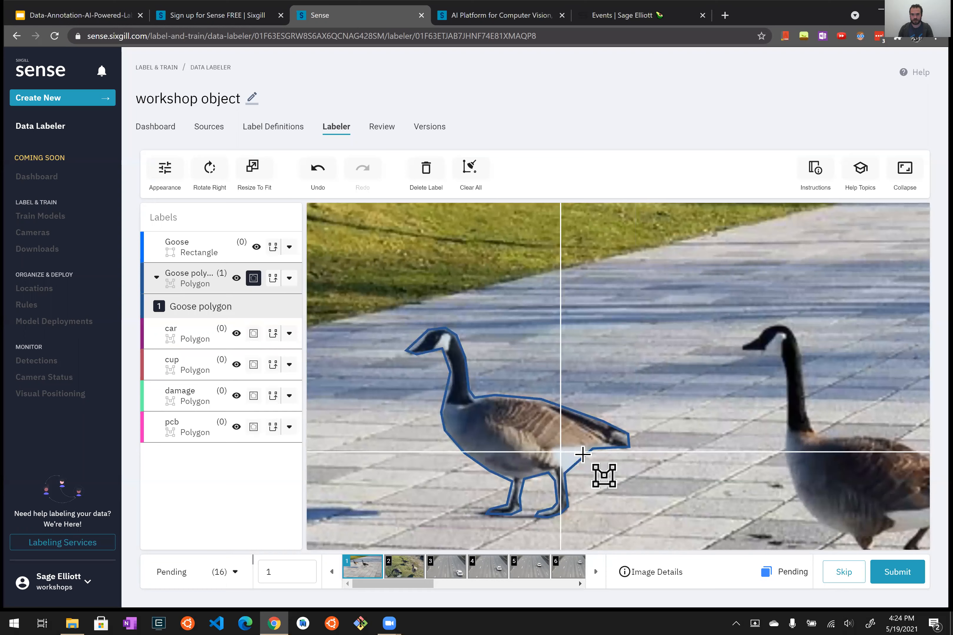
key(Escape)
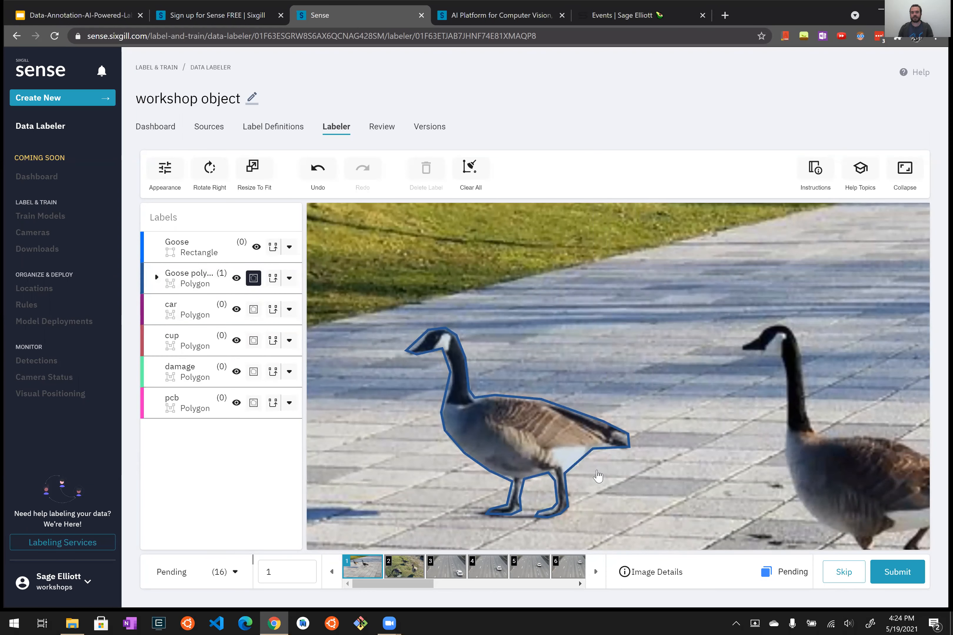
Generate a second Goose polygon by boxing the larger goose, fitting the box around its head, tail and feet.
scroll(598, 482, down, 2)
drag(585, 455, 508, 354)
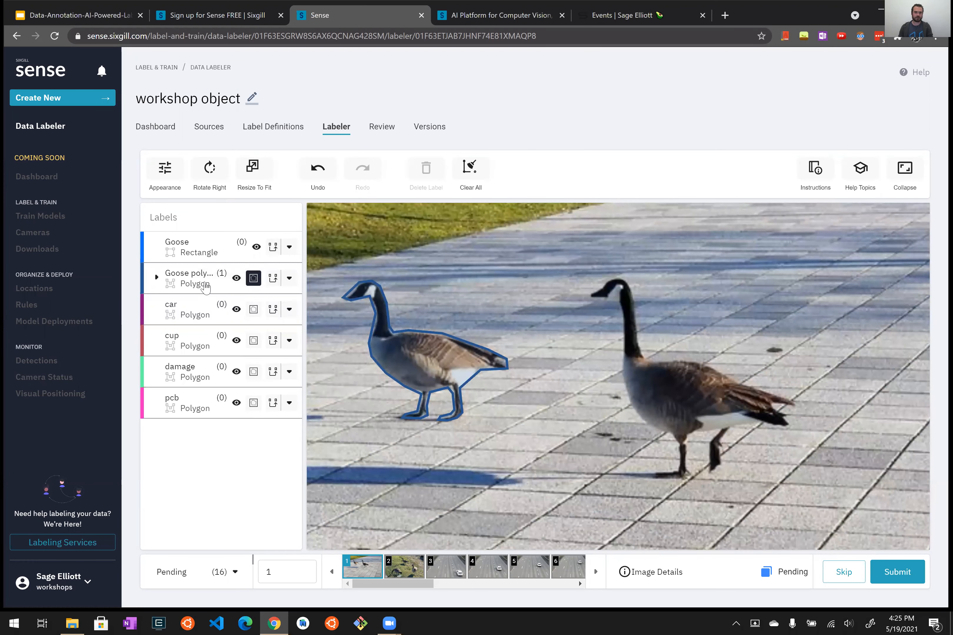
click(197, 284)
click(589, 277)
click(747, 414)
drag(764, 444, 798, 481)
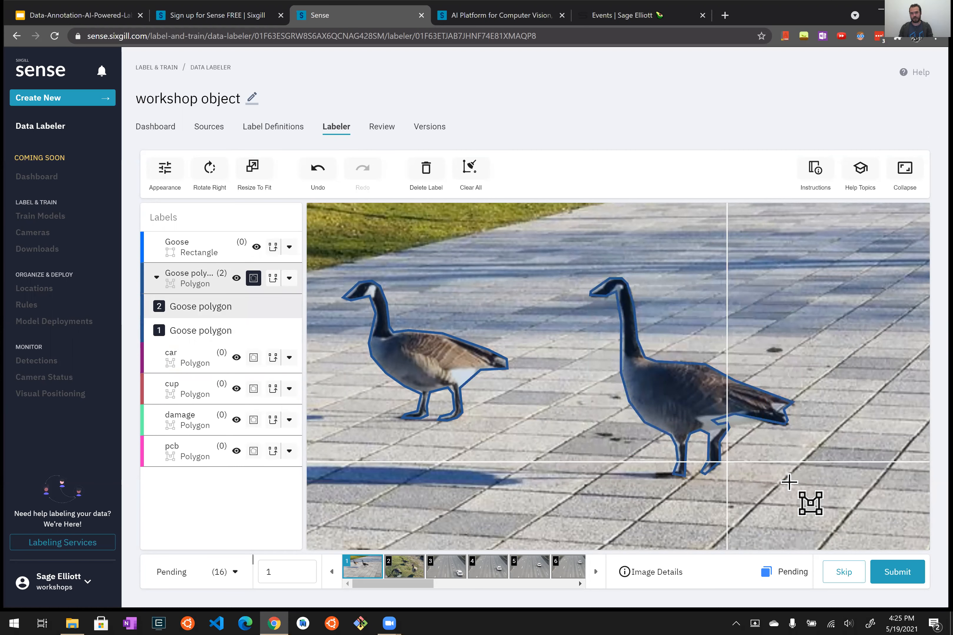
key(Escape)
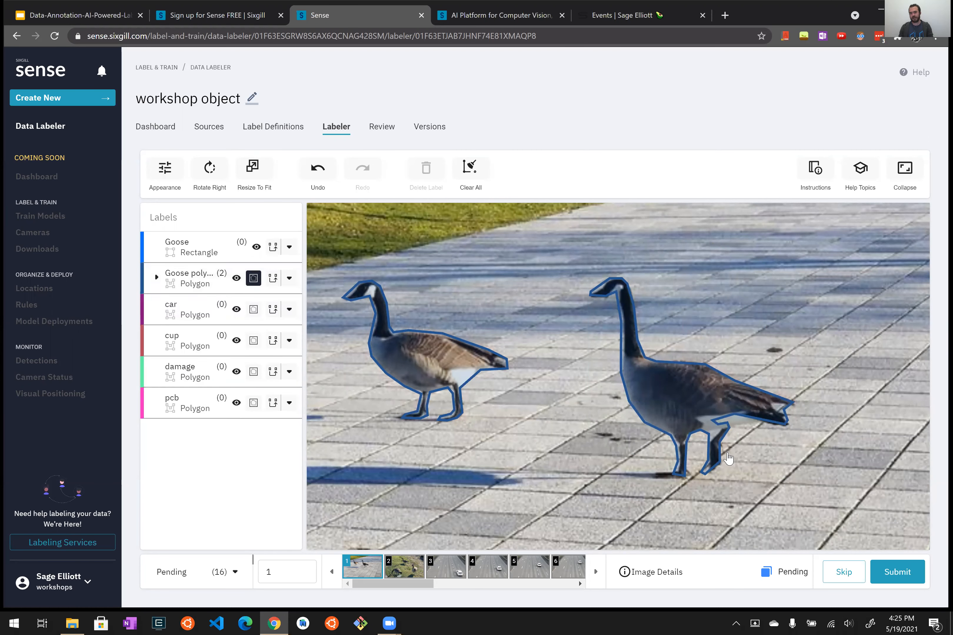
Examine how closely the larger goose's generated polygon follows its legs, belly and tail.
scroll(728, 458, up, 3)
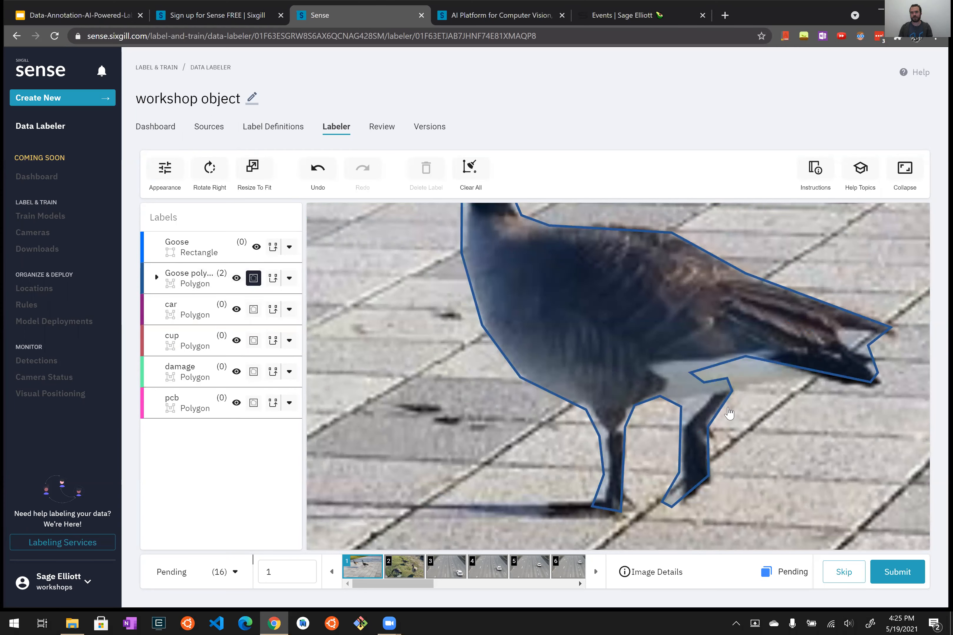
scroll(753, 393, up, 2)
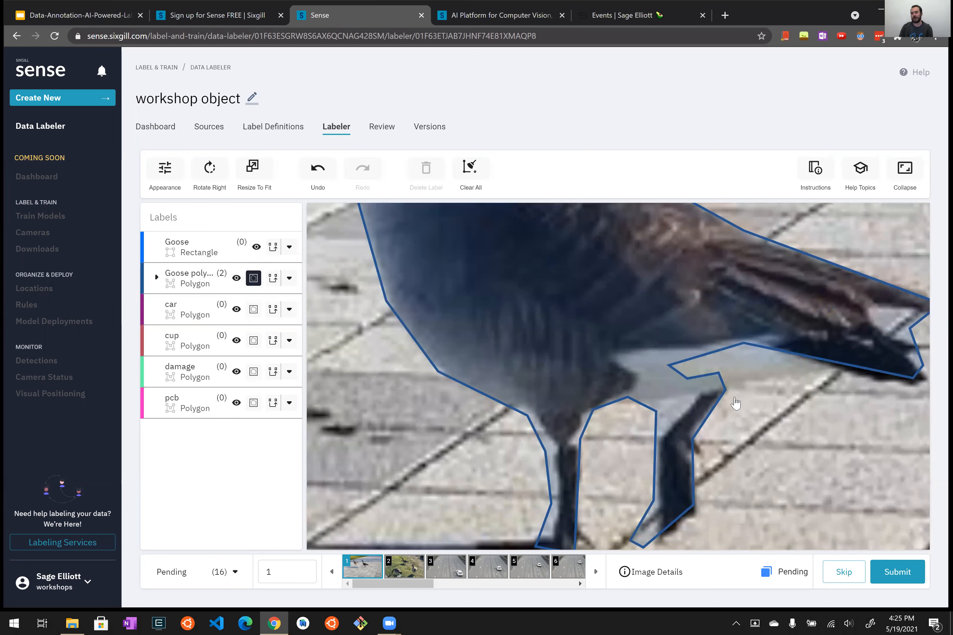
scroll(733, 402, up, 3)
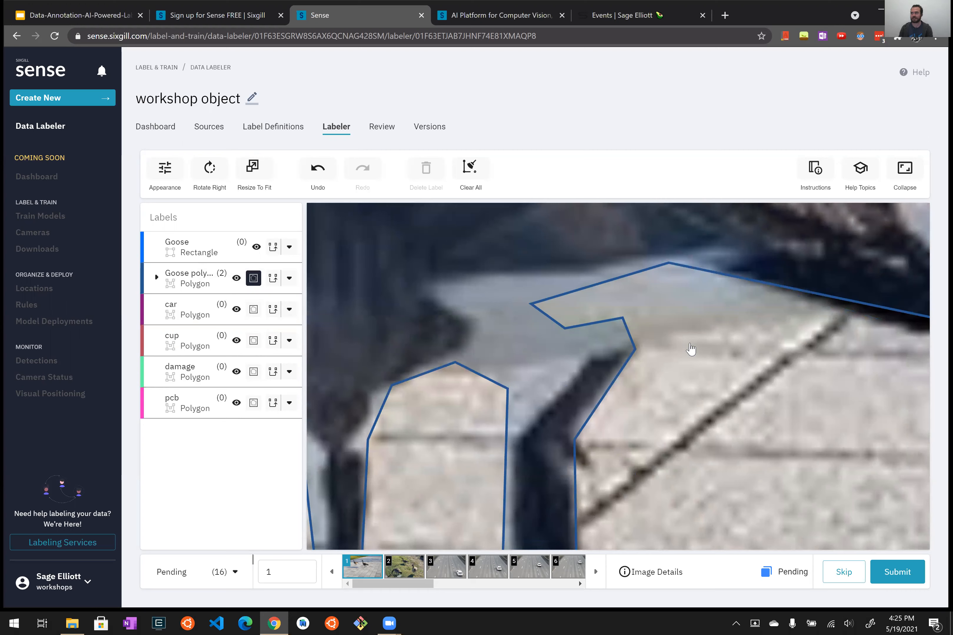
scroll(691, 349, down, 2)
click(665, 322)
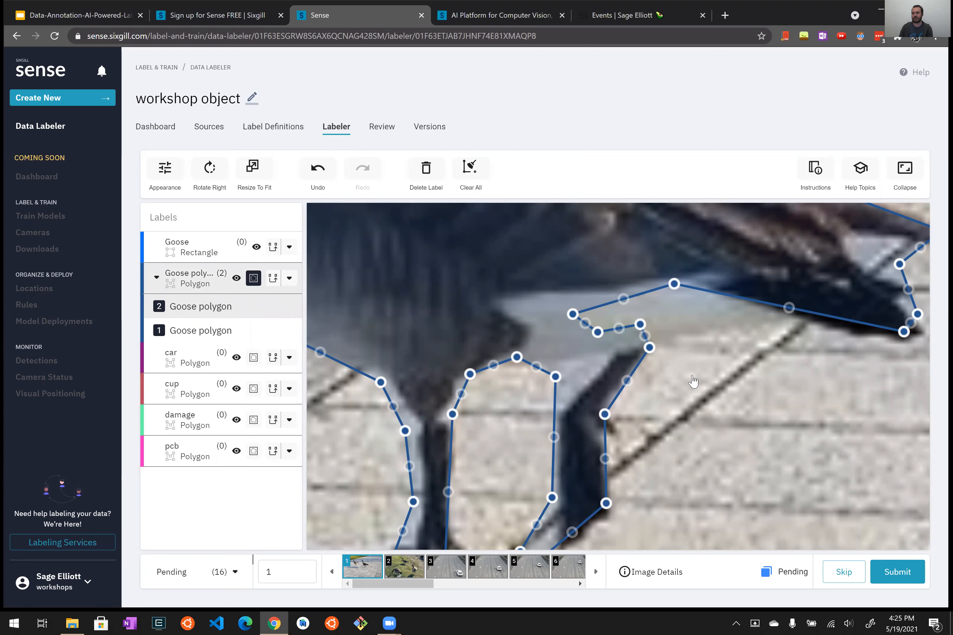
scroll(681, 403, down, 4)
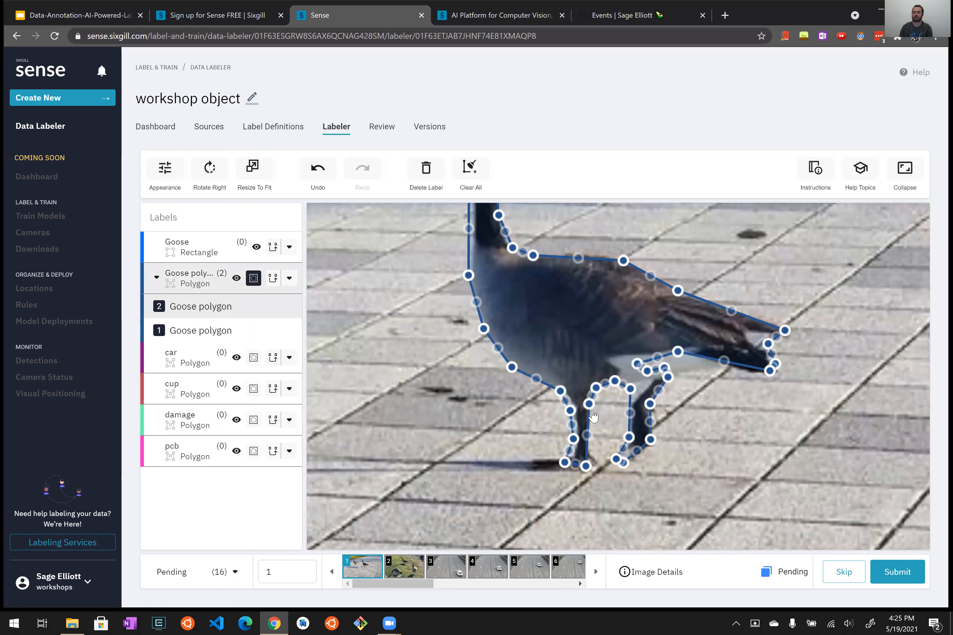
scroll(587, 405, down, 4)
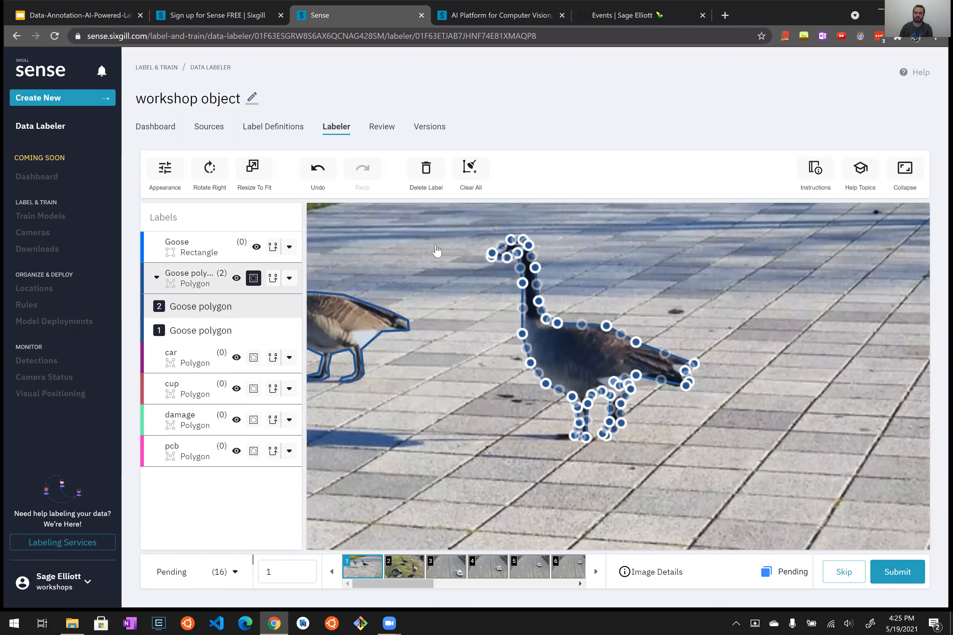
click(489, 325)
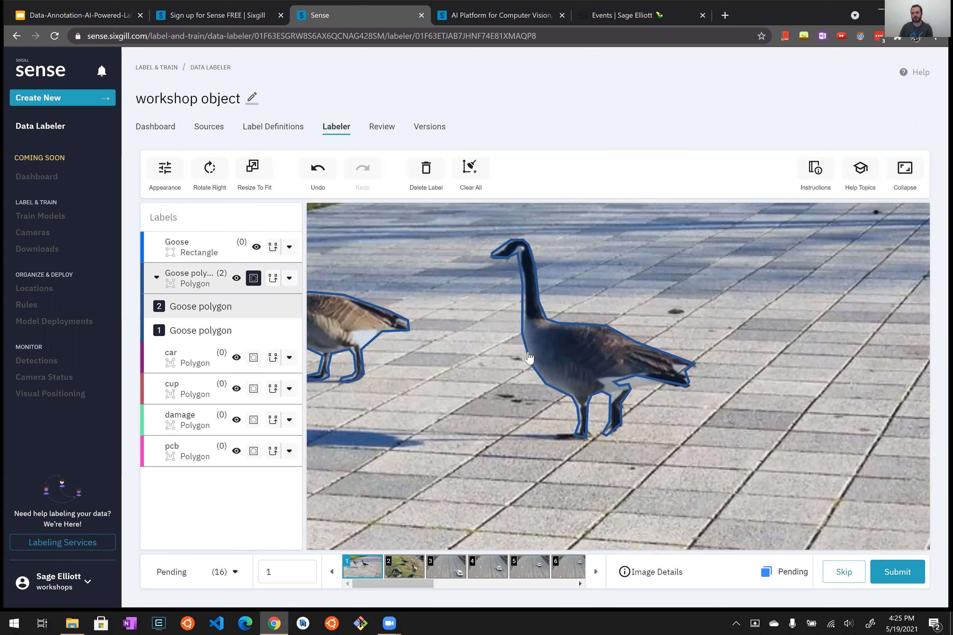
scroll(683, 433, up, 5)
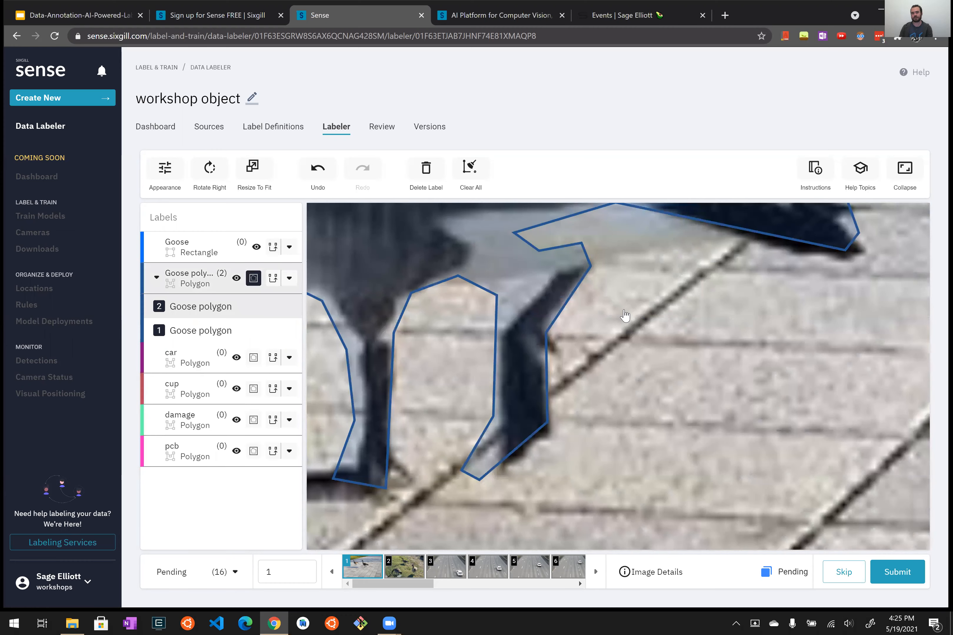
scroll(625, 314, down, 5)
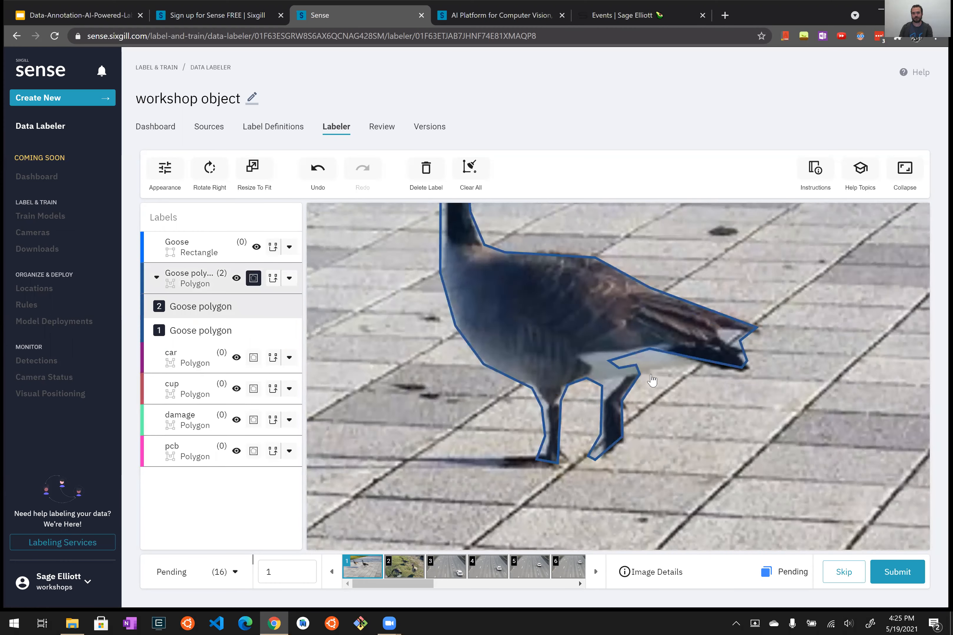
Move the larger goose polygon's points along the rear belly, upper rear leg and tail tip to follow the bird's edge.
click(638, 355)
scroll(656, 371, up, 5)
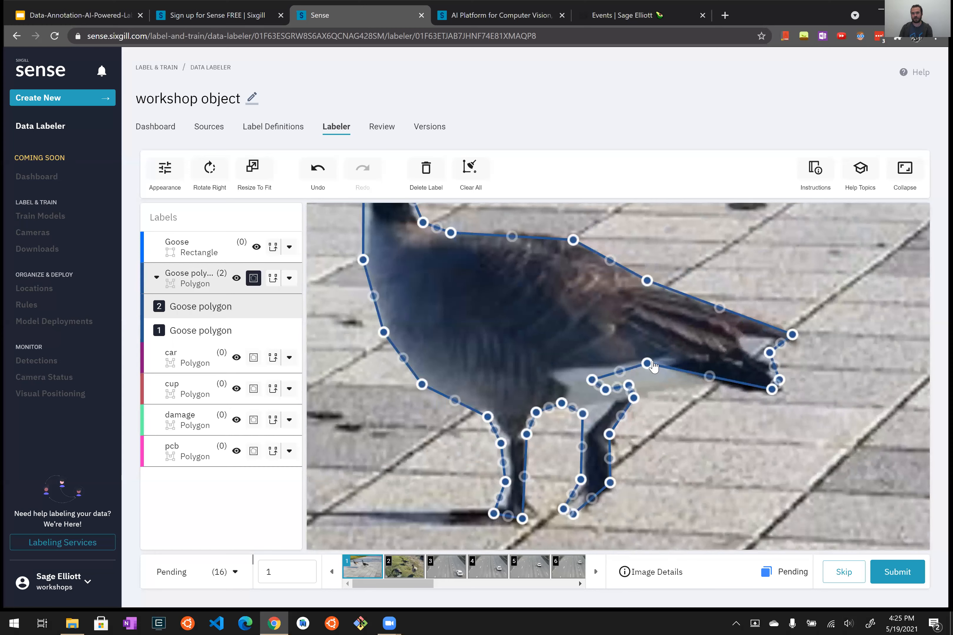
drag(678, 383, 657, 404)
click(570, 386)
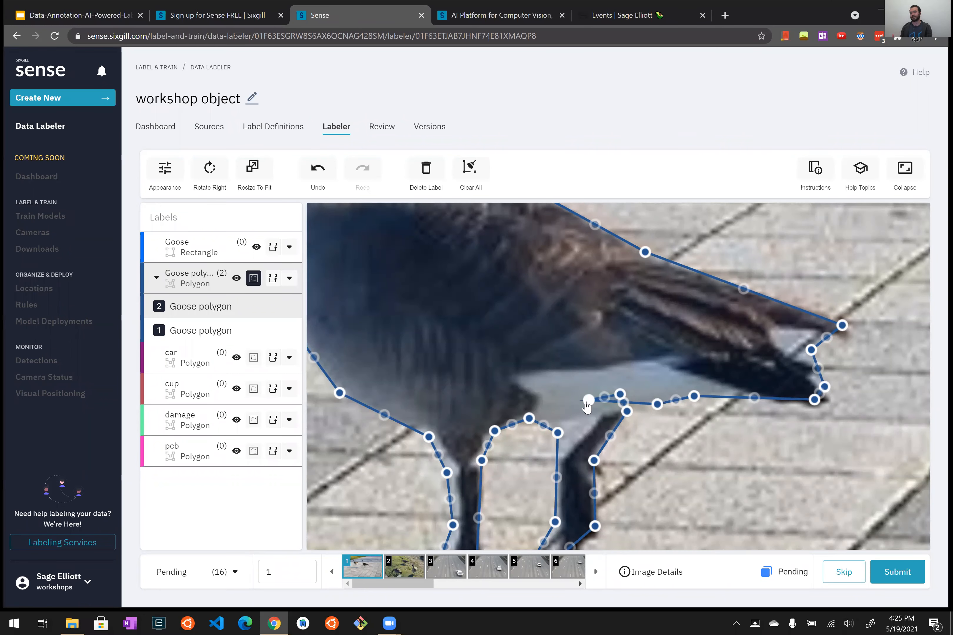
scroll(587, 406, down, 4)
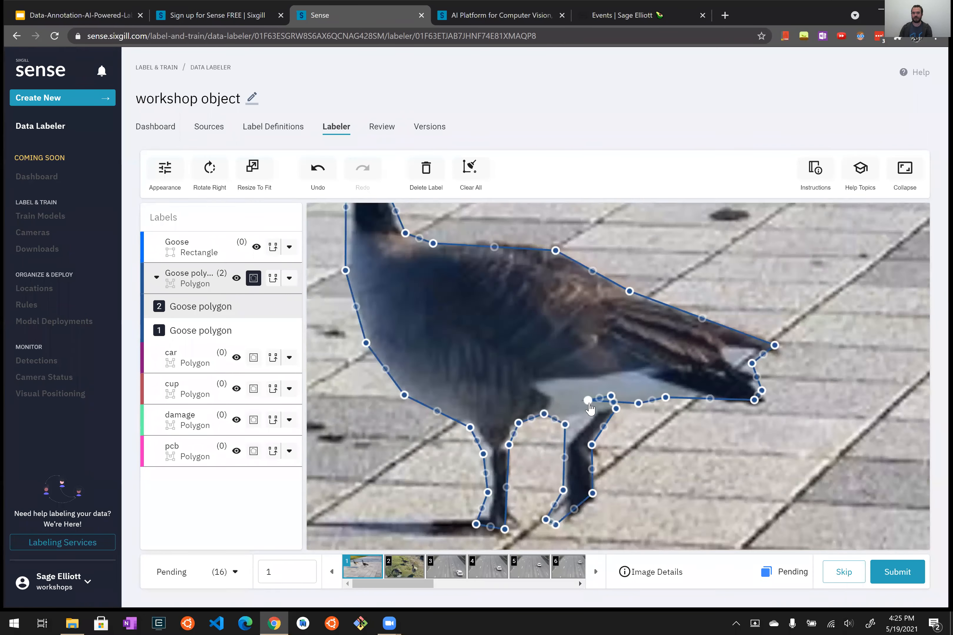
scroll(595, 423, up, 5)
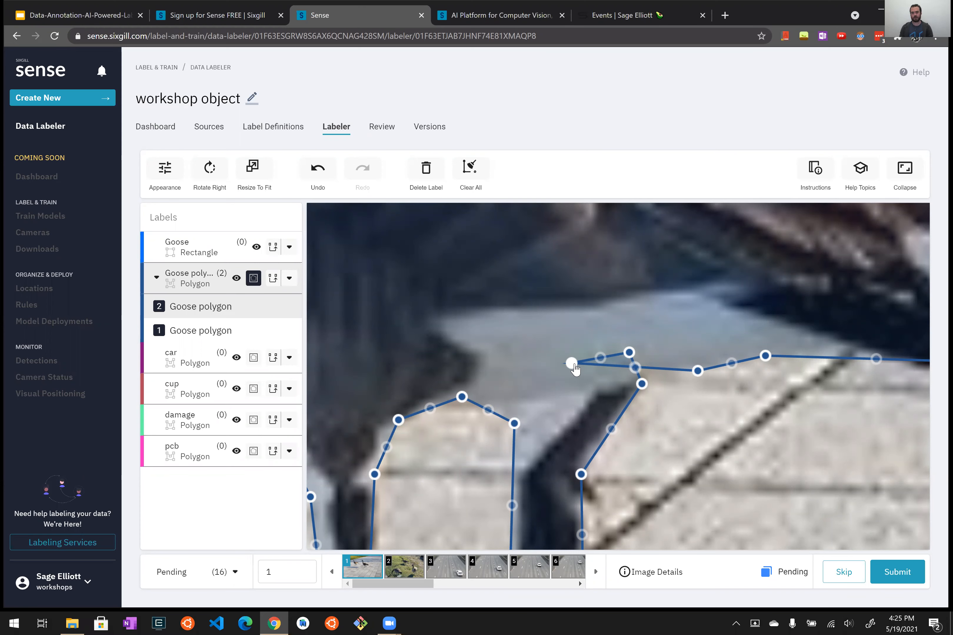
click(574, 364)
drag(630, 352, 669, 383)
scroll(695, 433, down, 3)
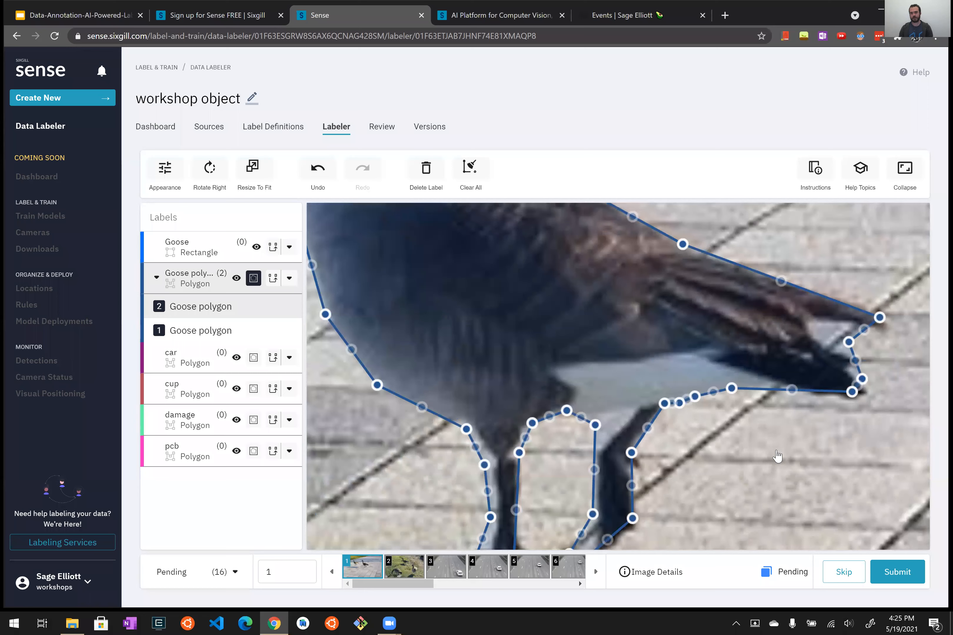
drag(852, 391, 869, 403)
scroll(705, 439, down, 1)
scroll(705, 440, down, 2)
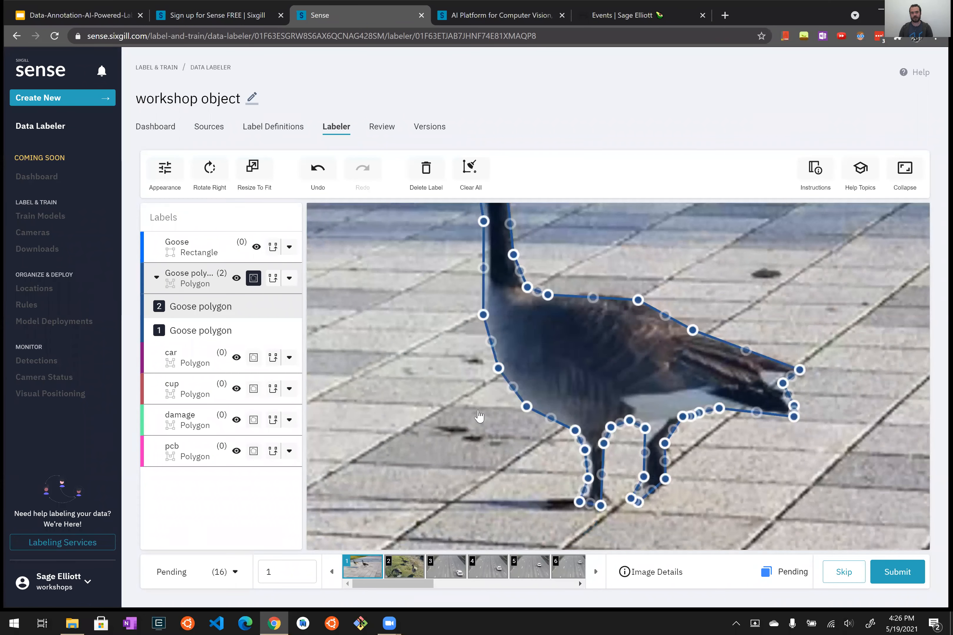
Adjust the larger goose polygon's points under the head and at the throat to include the white cheek patch.
scroll(482, 416, down, 3)
scroll(459, 369, up, 4)
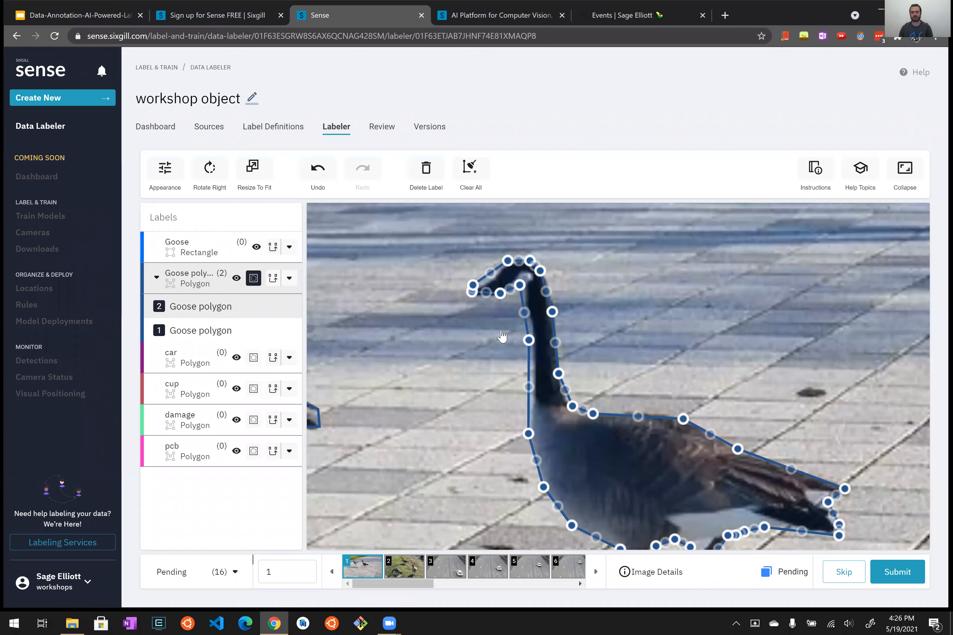
scroll(502, 336, up, 5)
drag(536, 252, 525, 303)
drag(485, 274, 540, 290)
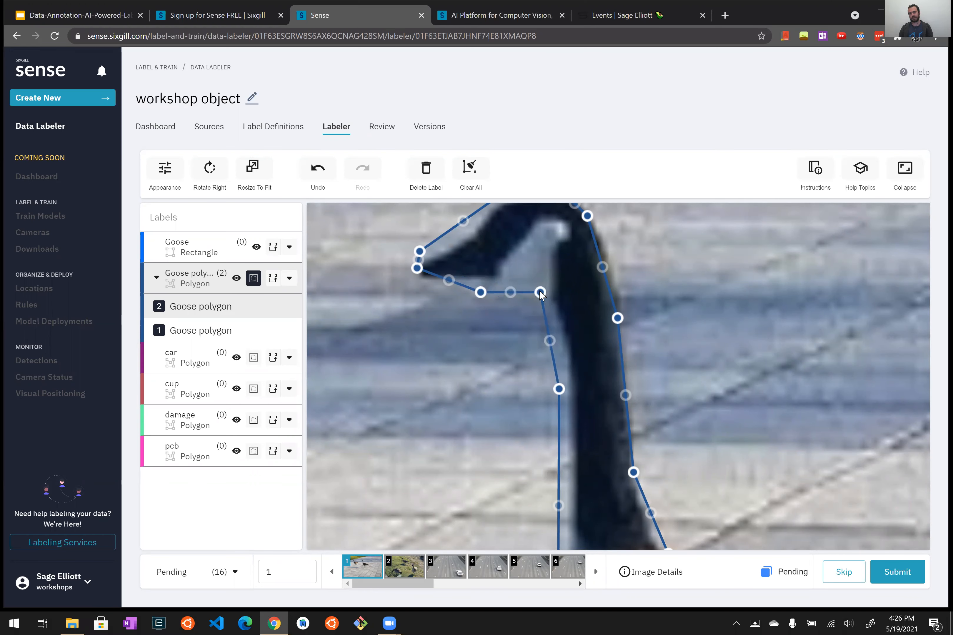
scroll(506, 351, down, 5)
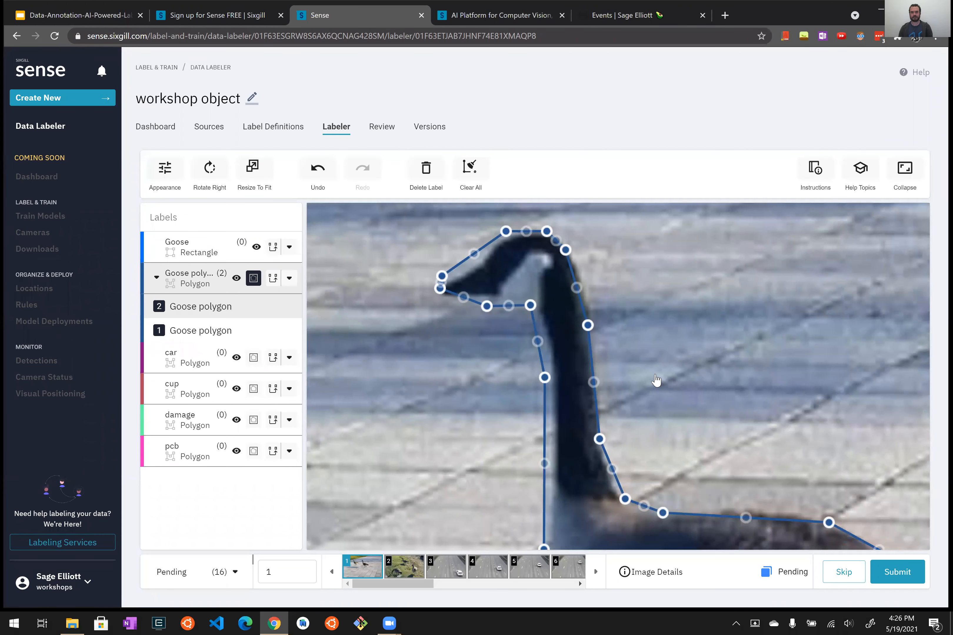
scroll(714, 378, down, 3)
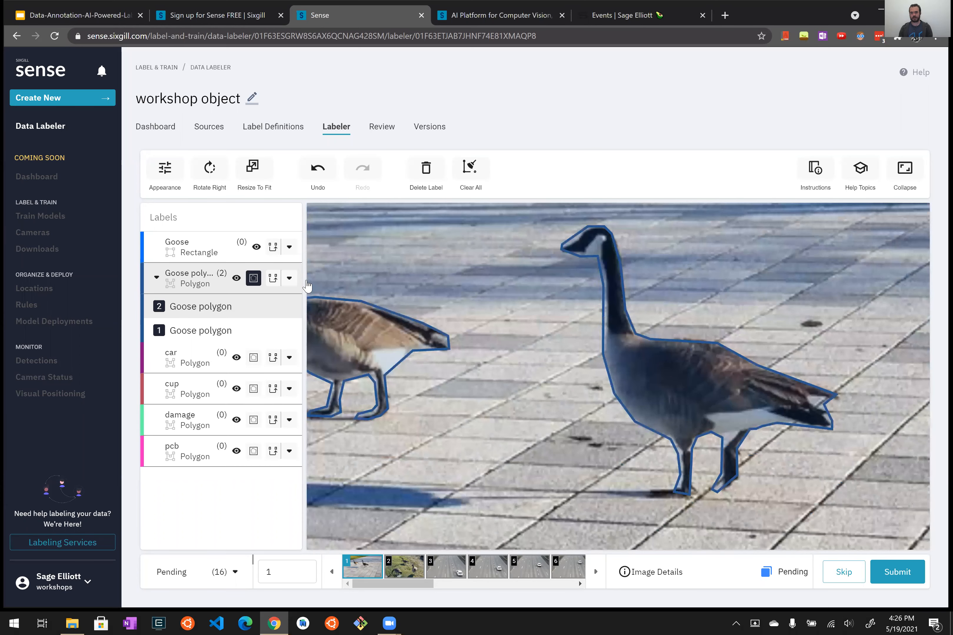
Move the larger goose polygon's two rear-foot points outward to enclose the whole foot.
scroll(728, 464, up, 5)
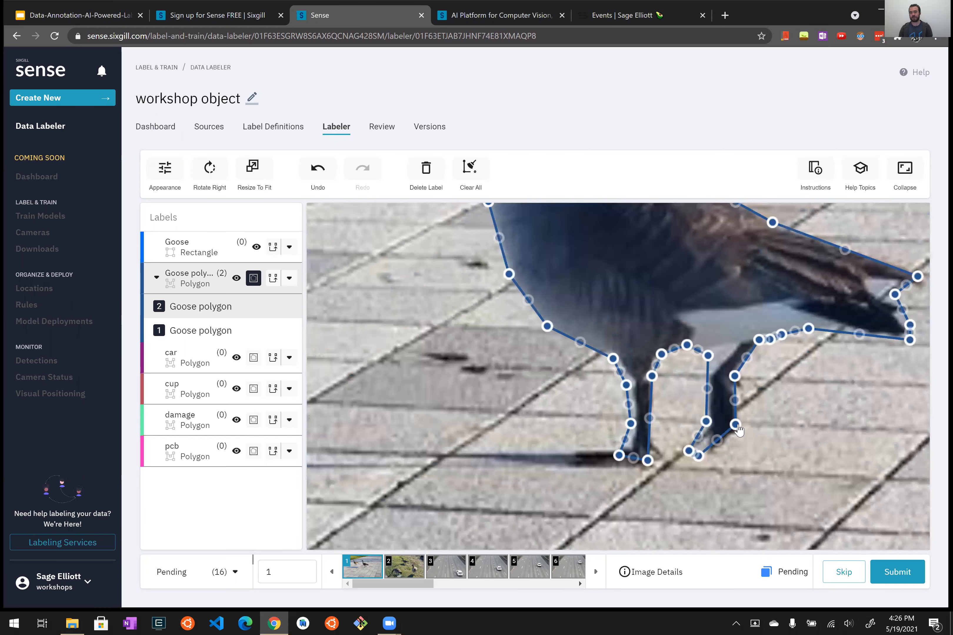
drag(735, 425, 747, 435)
drag(698, 456, 713, 458)
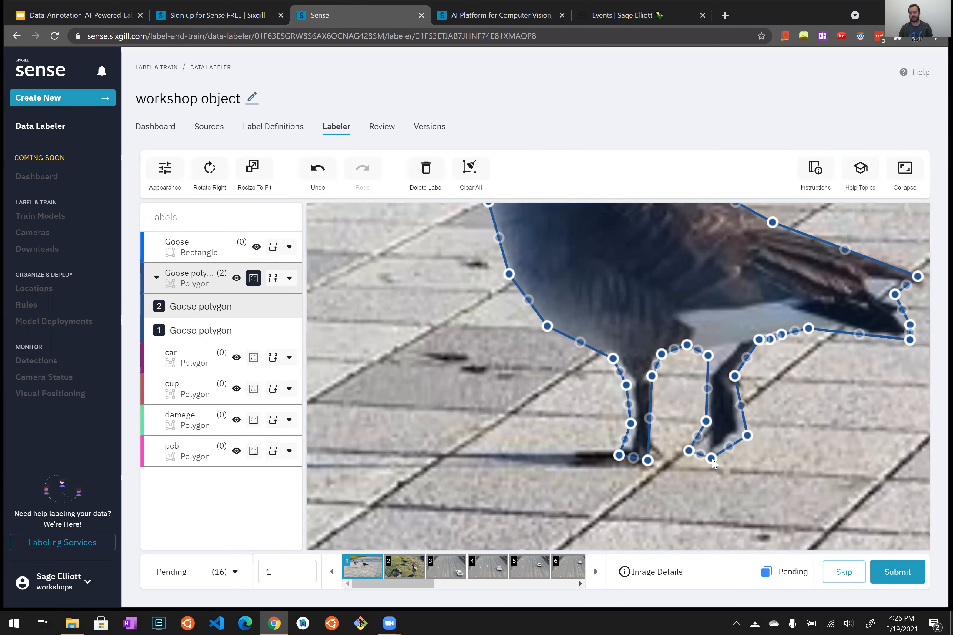
scroll(743, 473, down, 5)
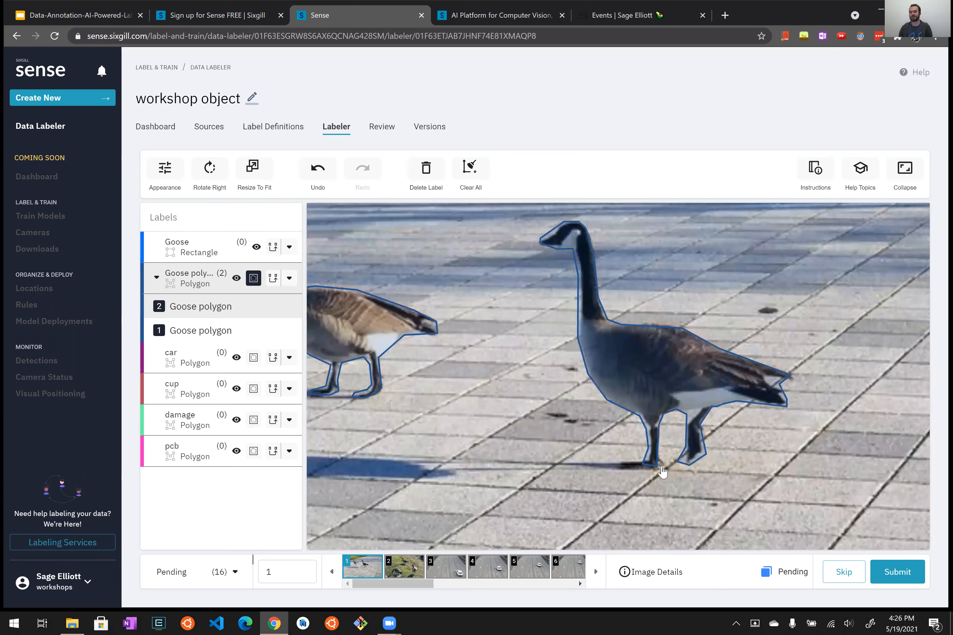
scroll(535, 415, down, 3)
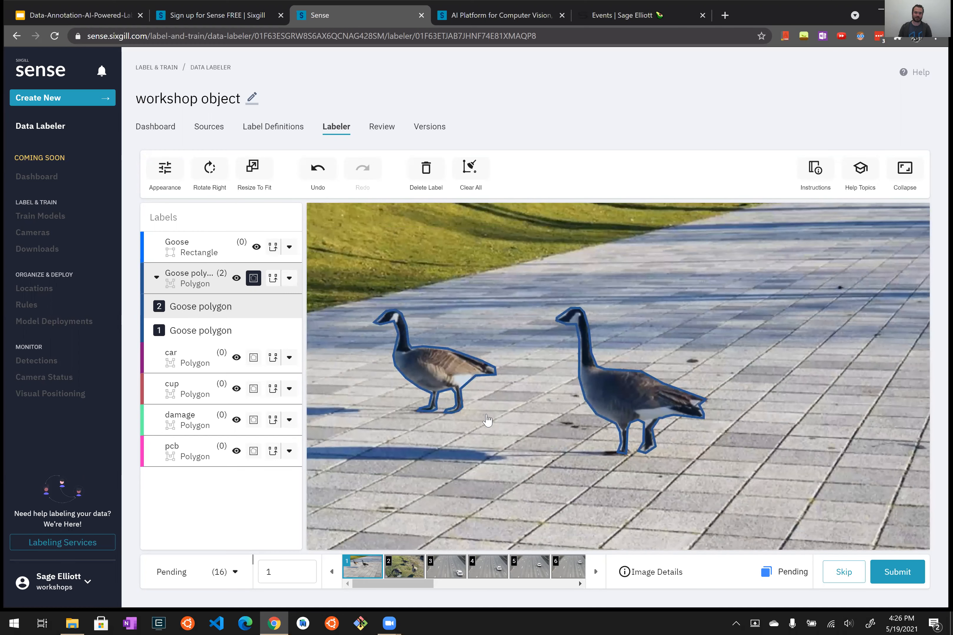
Delete the Goose polygons of both the larger and the smaller goose from the first image.
scroll(565, 406, up, 5)
scroll(576, 410, down, 3)
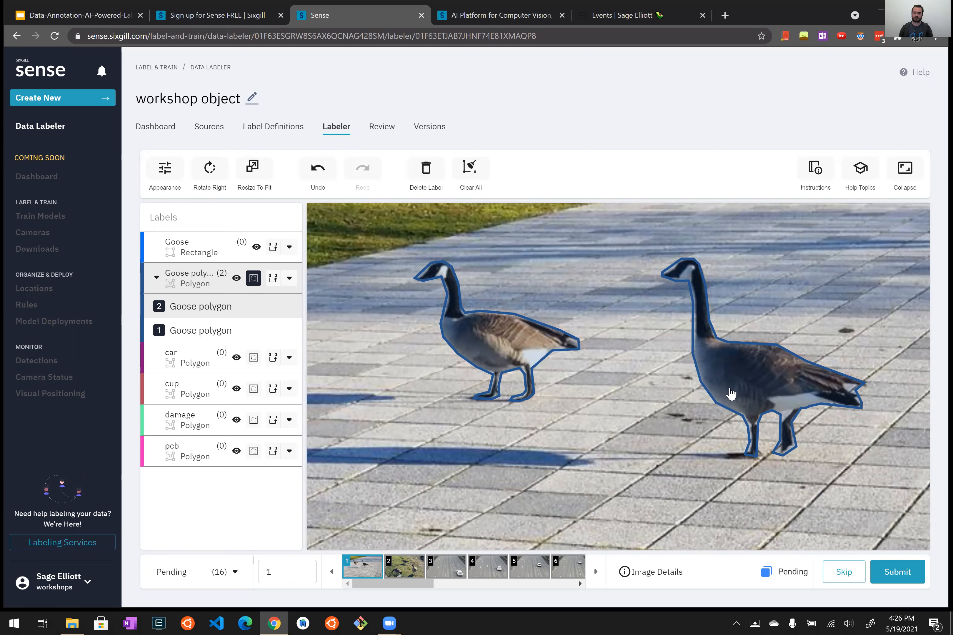
click(761, 382)
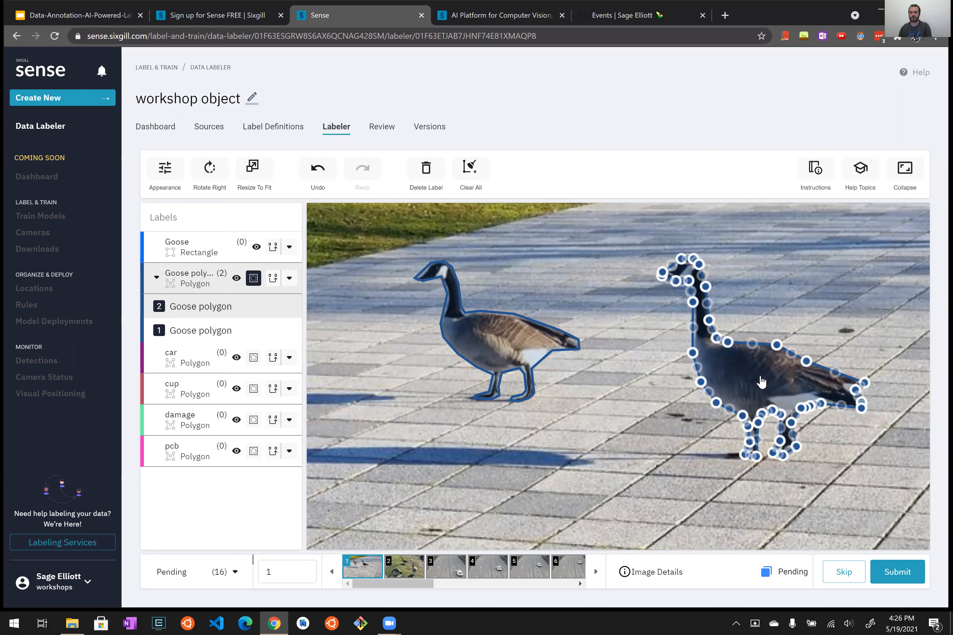
key(Delete)
click(531, 353)
key(Delete)
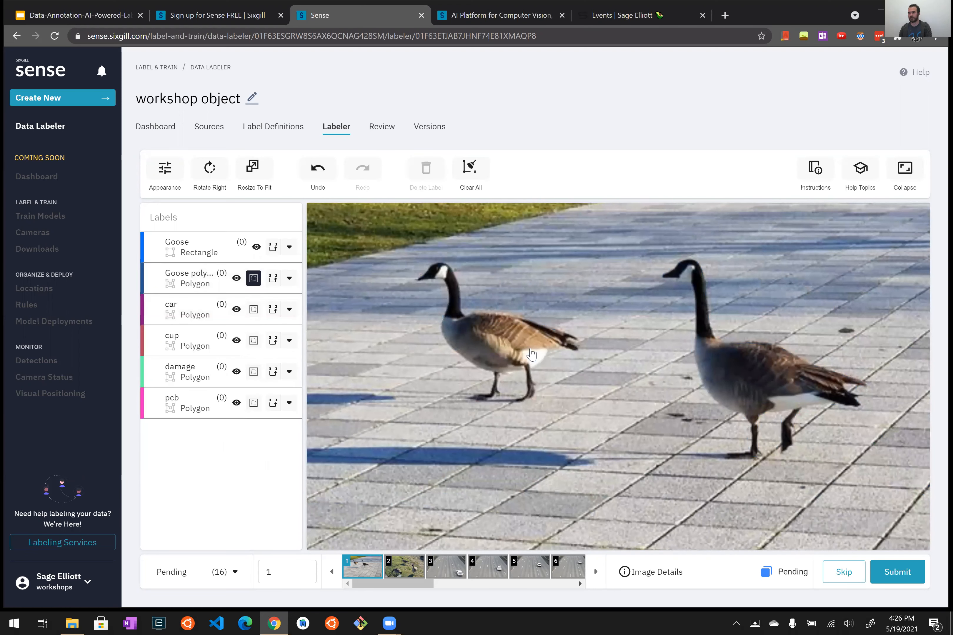
drag(547, 383, 506, 380)
drag(417, 584, 319, 574)
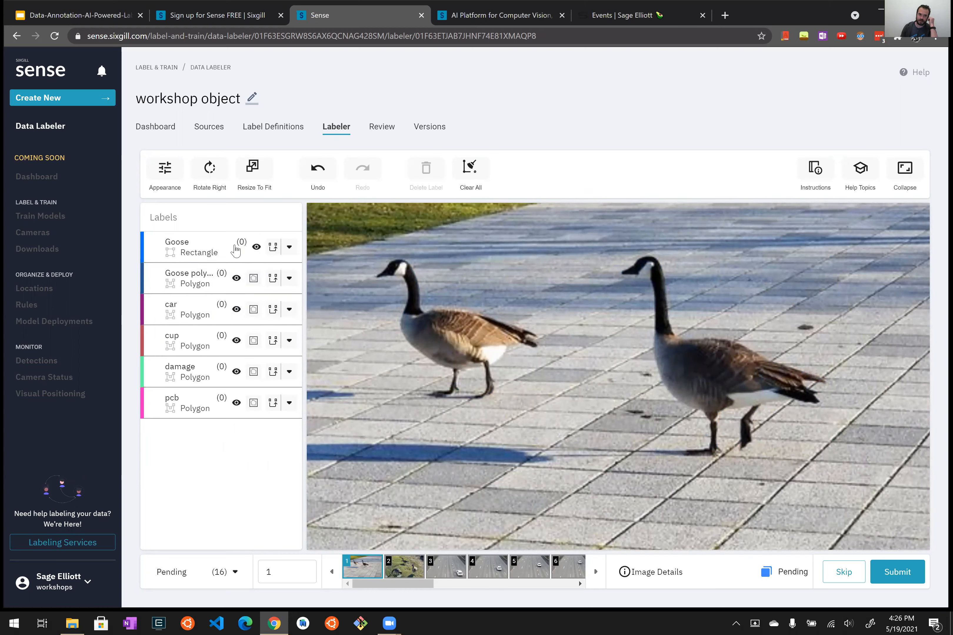
click(290, 253)
click(289, 252)
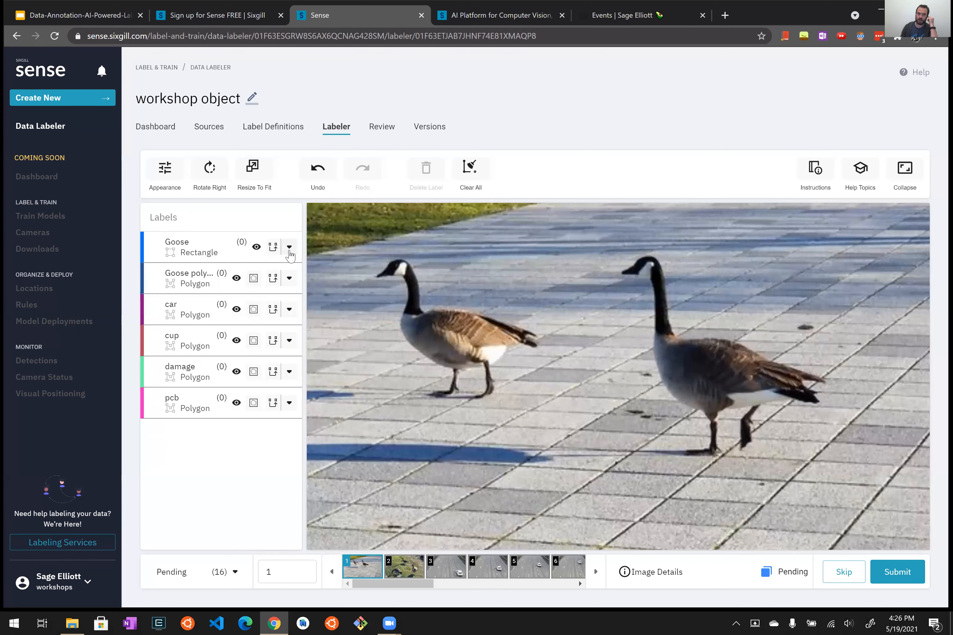
Set up AutoLabel for the Goose rectangle label using the Default COCO (Bounding Box) model and the bird class.
click(289, 253)
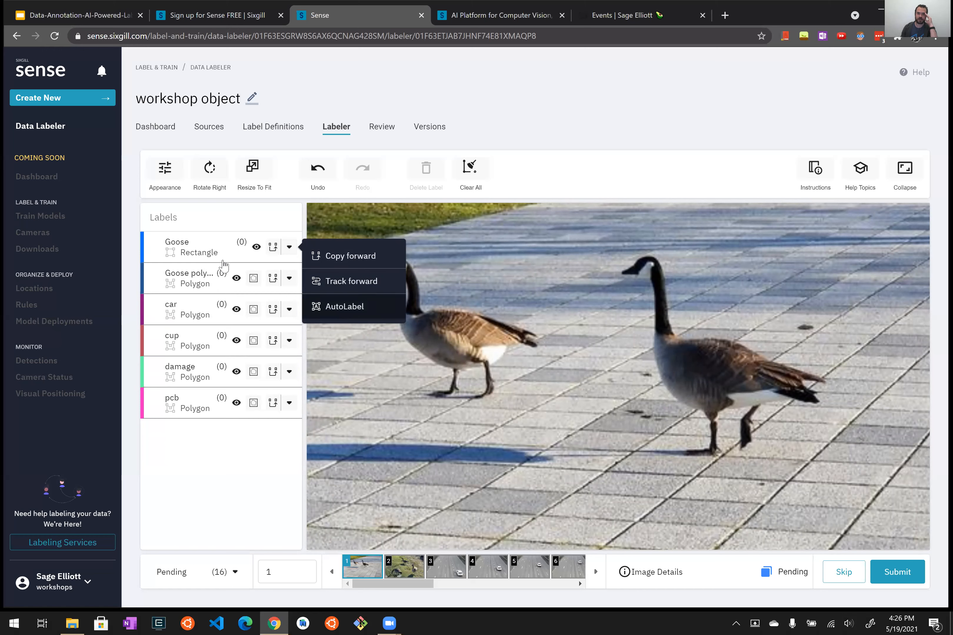
click(289, 248)
click(289, 248)
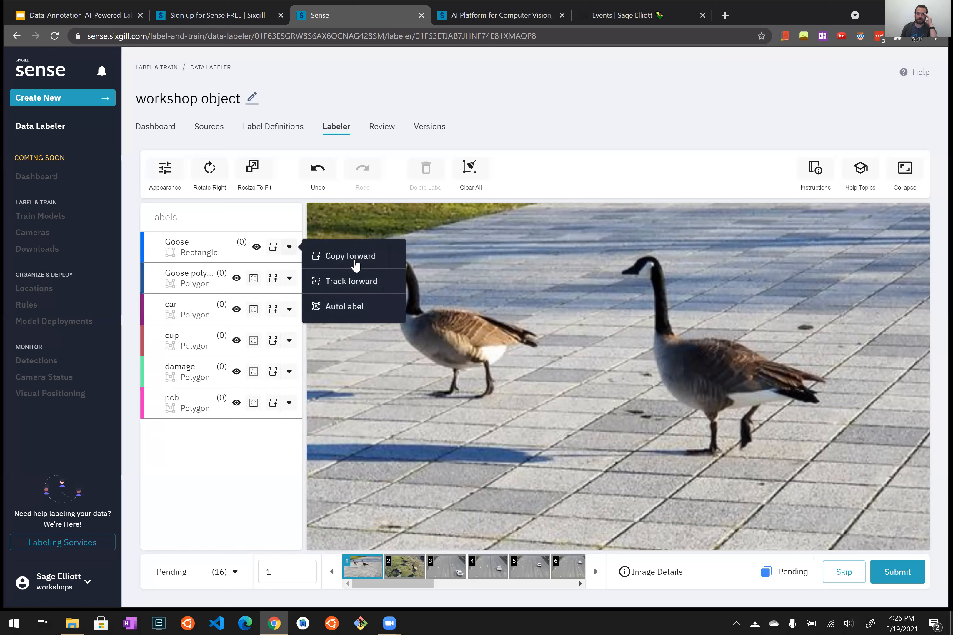
click(364, 315)
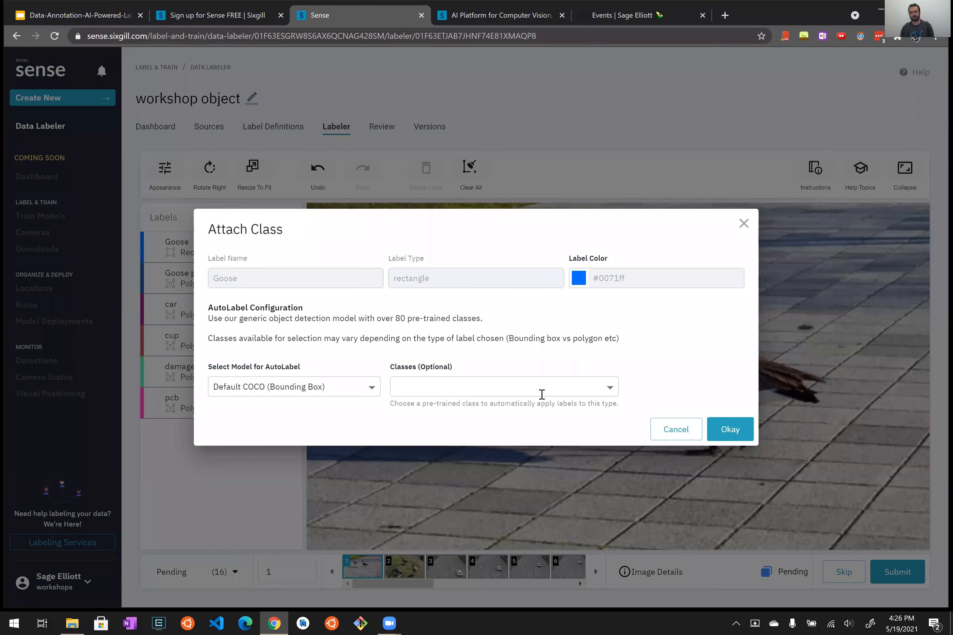
click(539, 386)
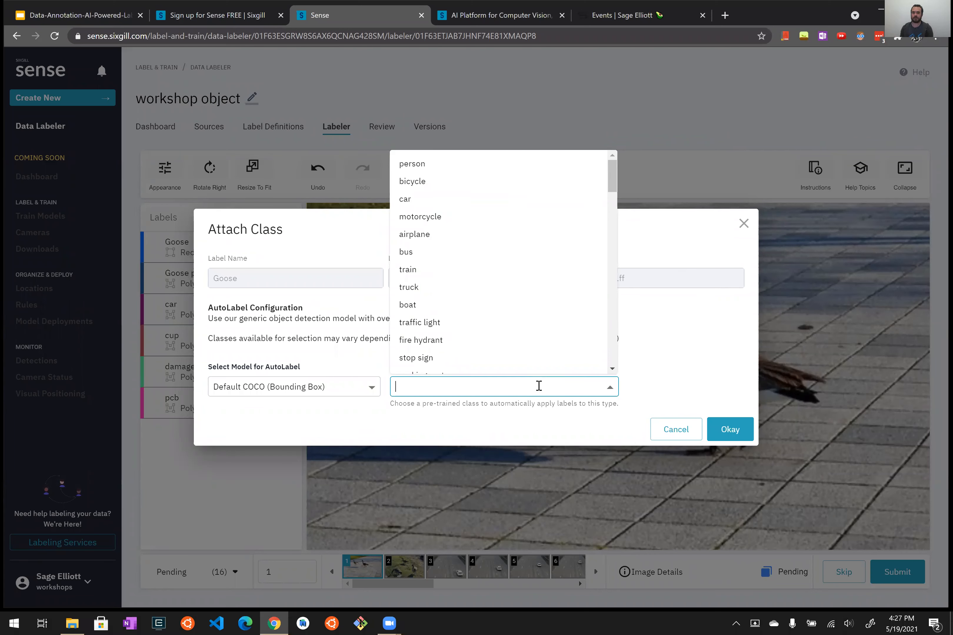
mouse_move(612, 185)
mouse_down()
mouse_move(617, 267)
mouse_move(620, 181)
mouse_move(611, 173)
mouse_move(608, 295)
mouse_move(610, 203)
mouse_up()
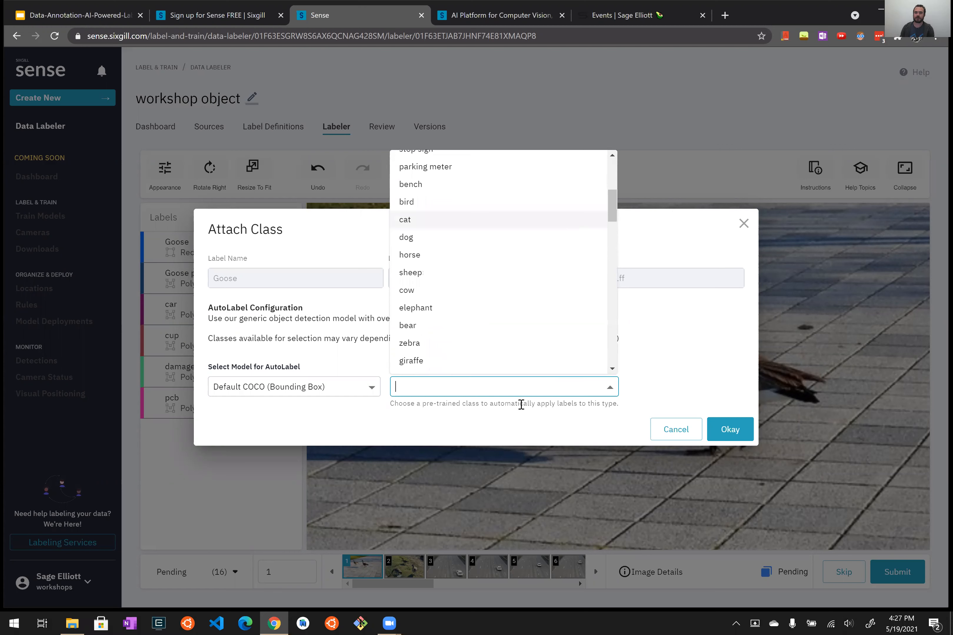
click(521, 386)
text(bird)
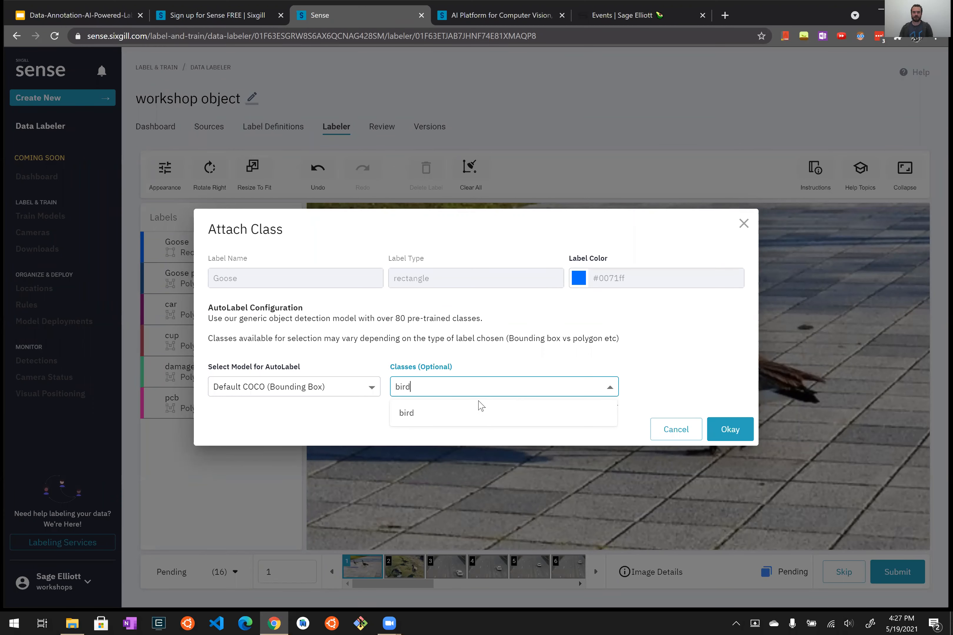
click(478, 413)
click(724, 429)
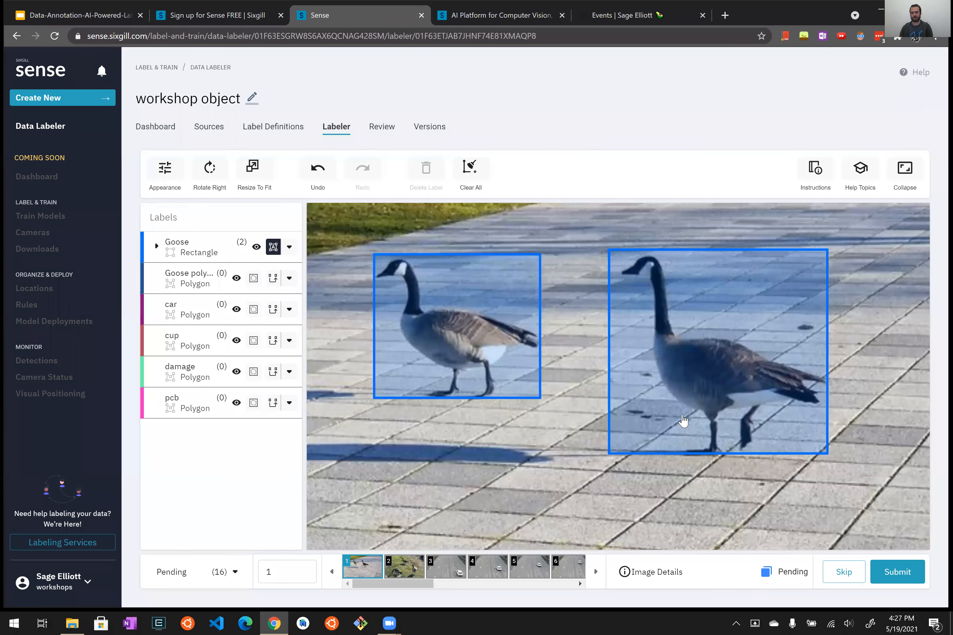
Check the automatically generated Goose rectangles on images 1 and 2, and submit both images.
scroll(623, 382, down, 2)
scroll(552, 382, down, 2)
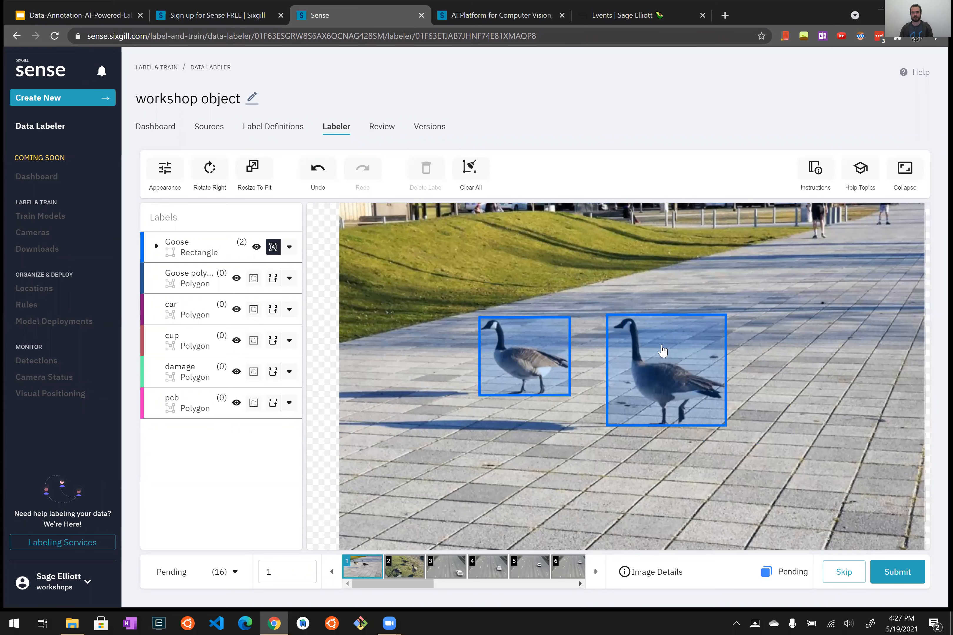
click(905, 575)
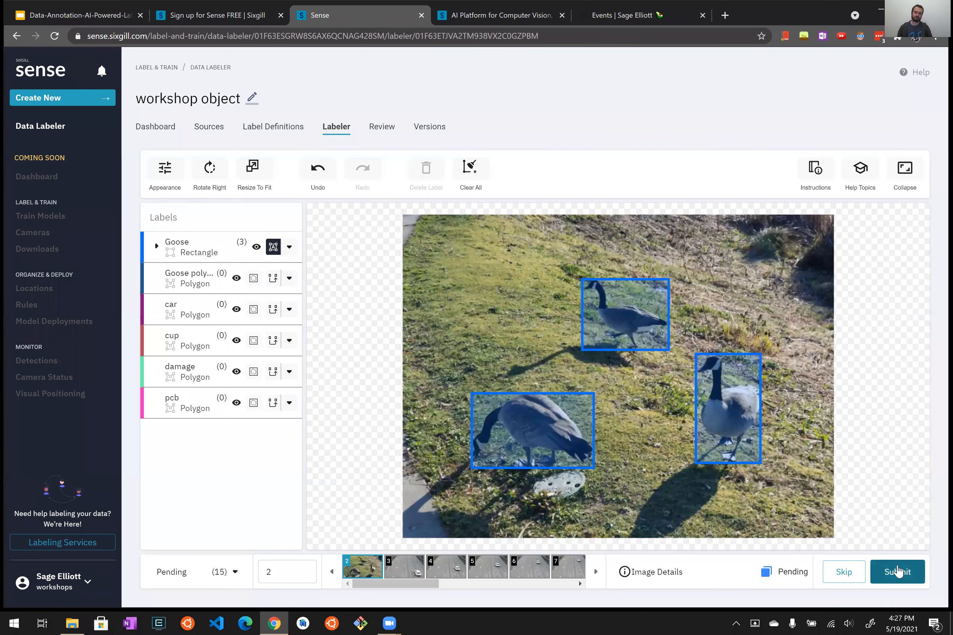
scroll(797, 371, up, 3)
drag(589, 444, 626, 397)
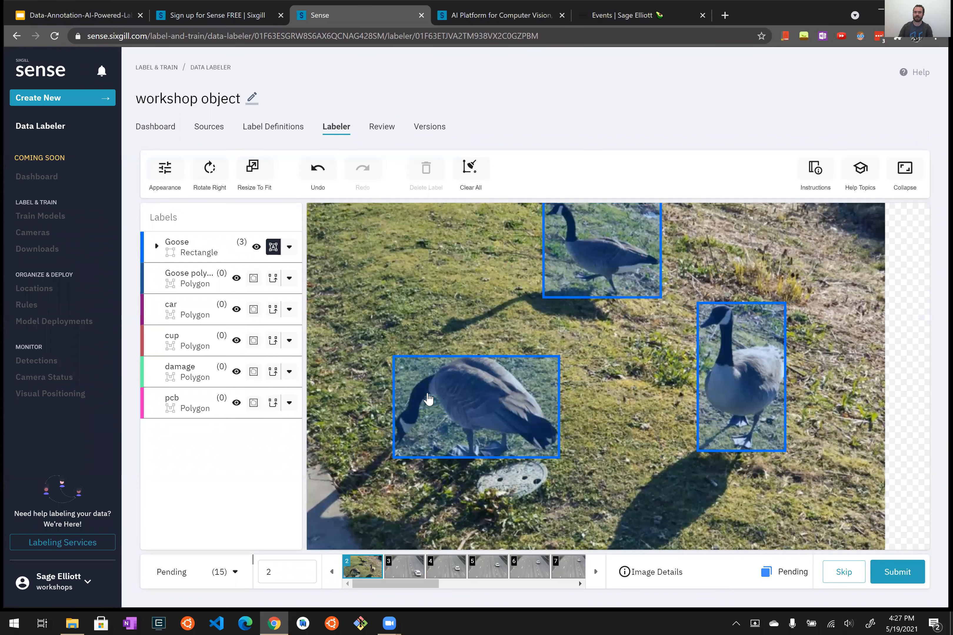
scroll(462, 385, down, 3)
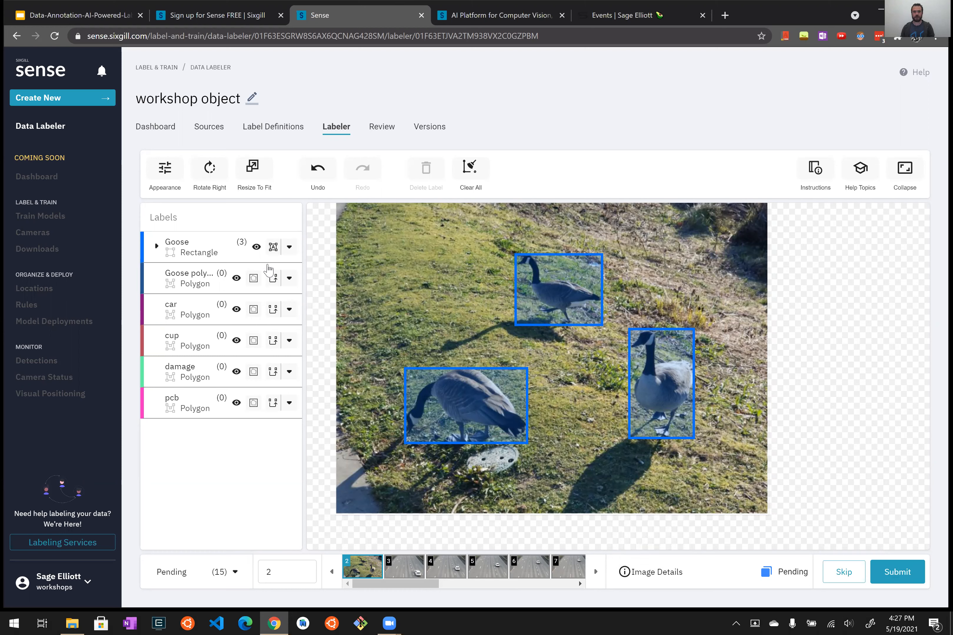
click(883, 567)
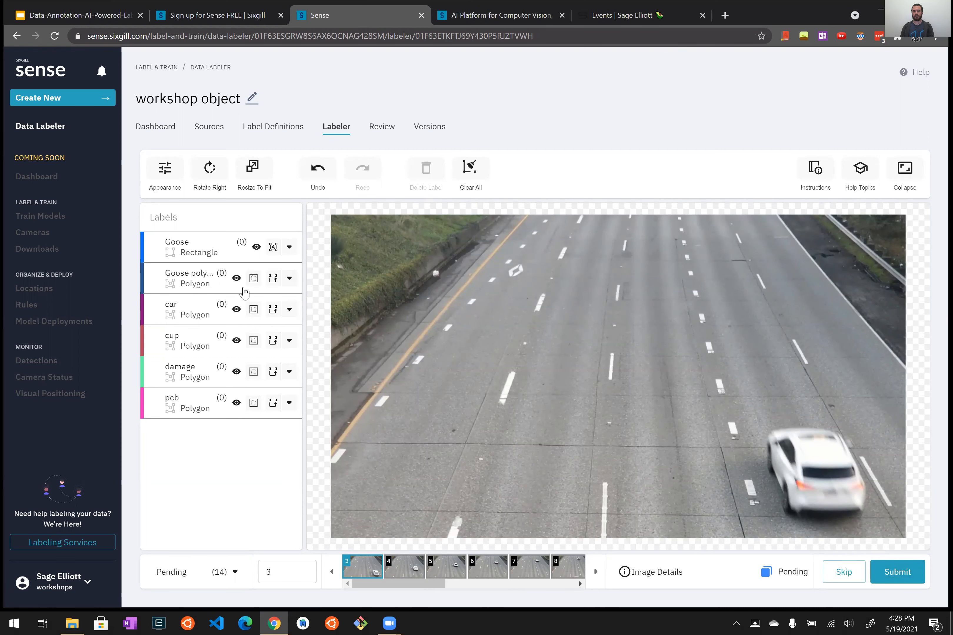
Set up AutoLabel for the car polygon label using Default COCO (Polygon) with the classes car, truck and motorcycle.
click(290, 282)
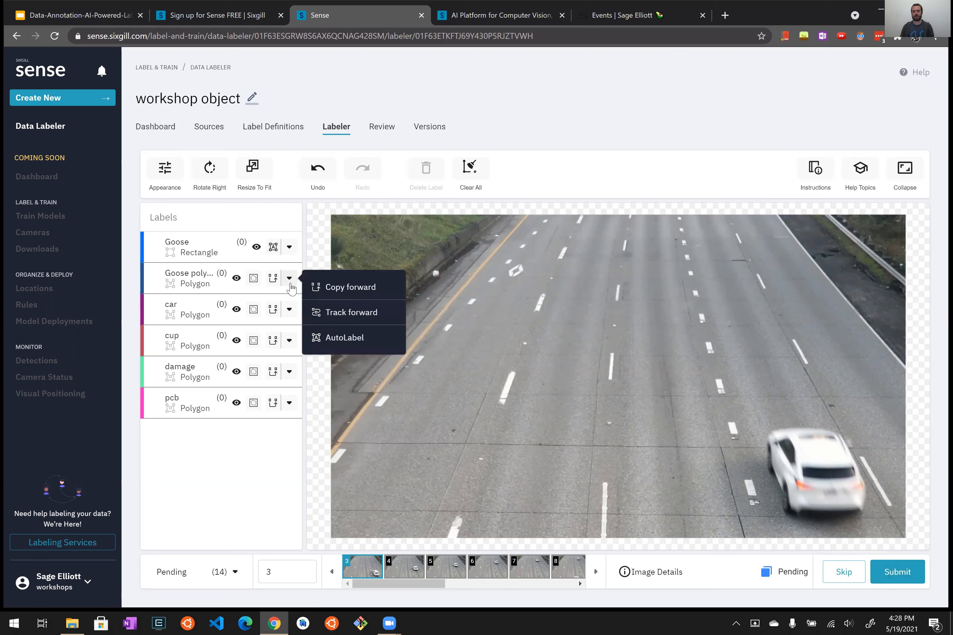
click(290, 284)
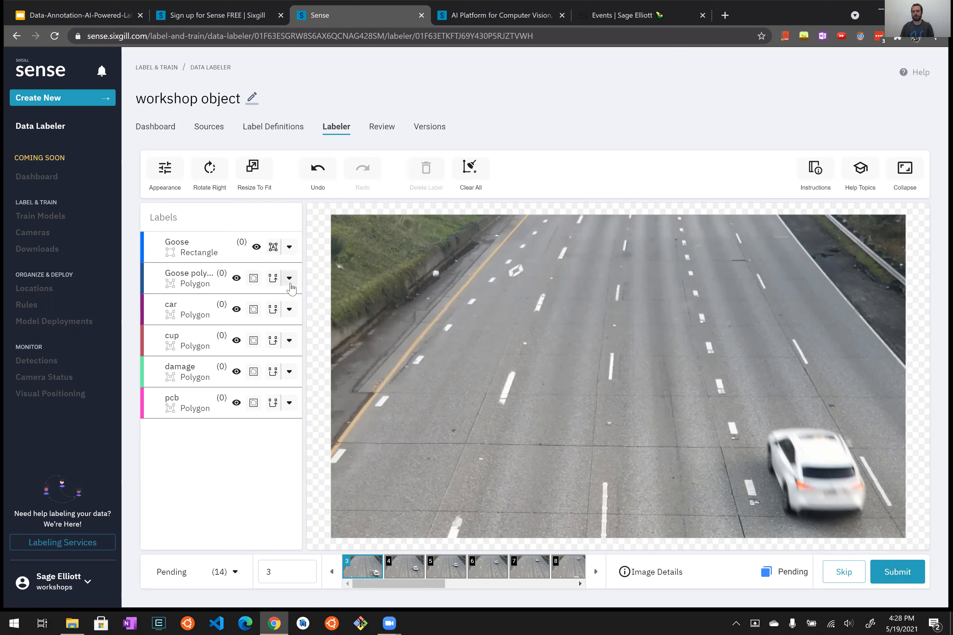
click(290, 310)
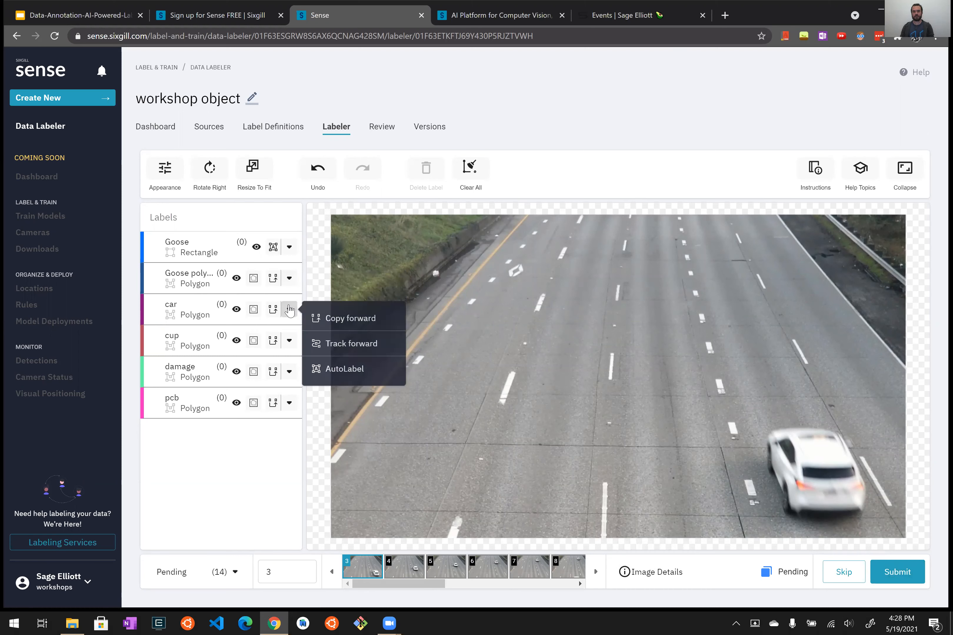
click(372, 374)
click(573, 388)
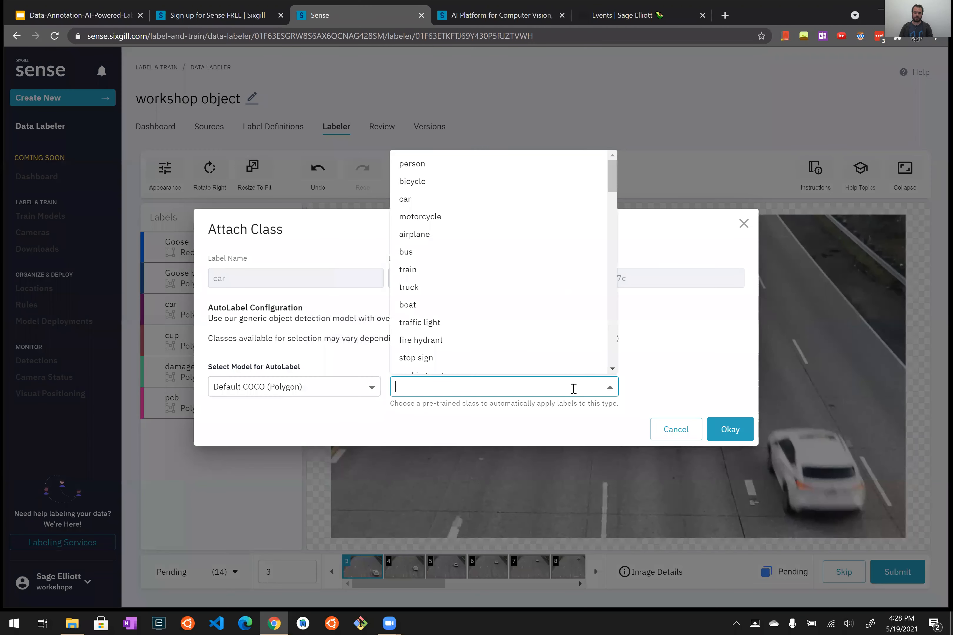
text(car)
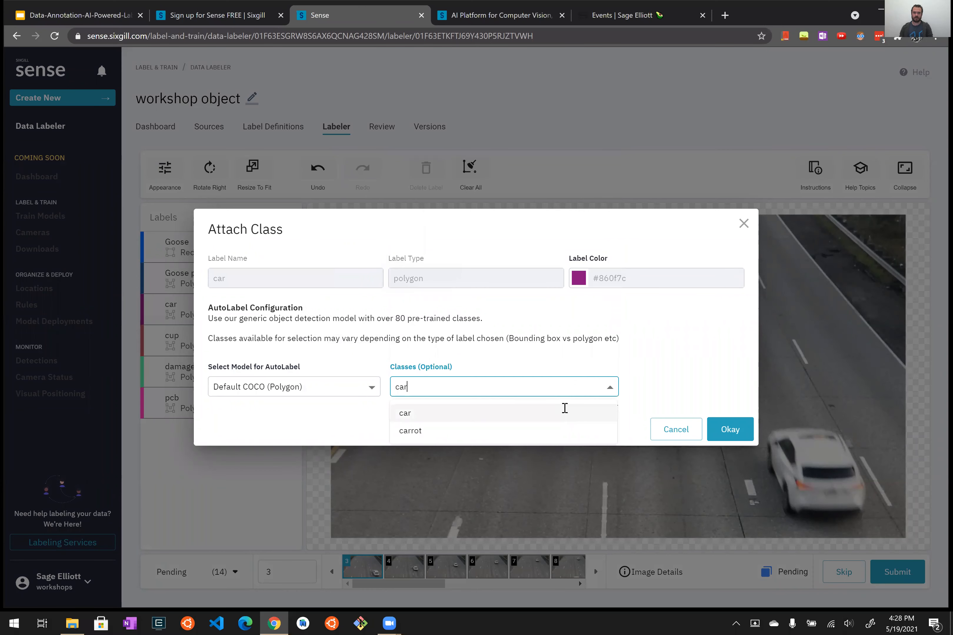
click(564, 408)
text(truck)
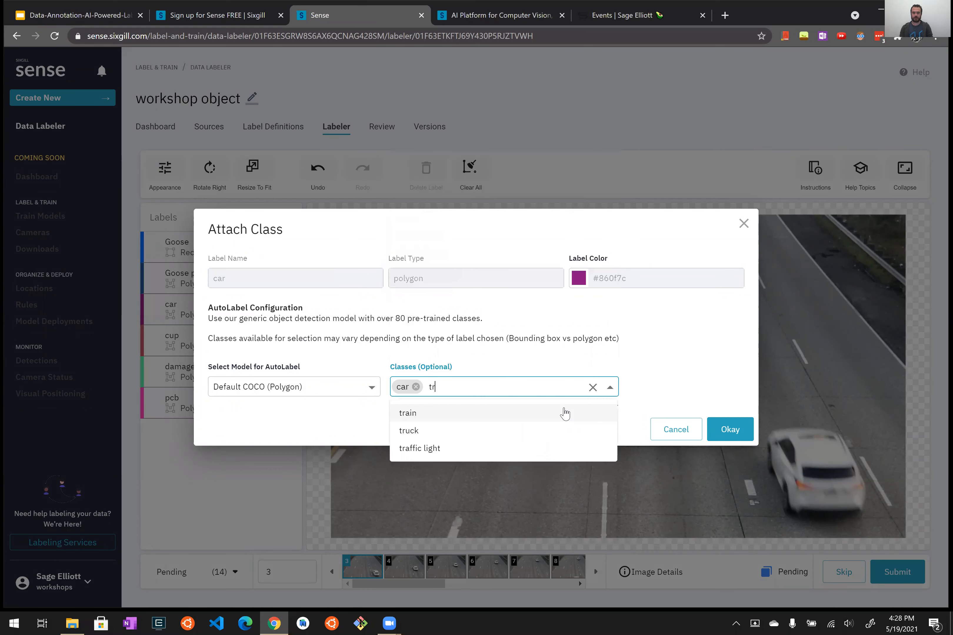
click(564, 412)
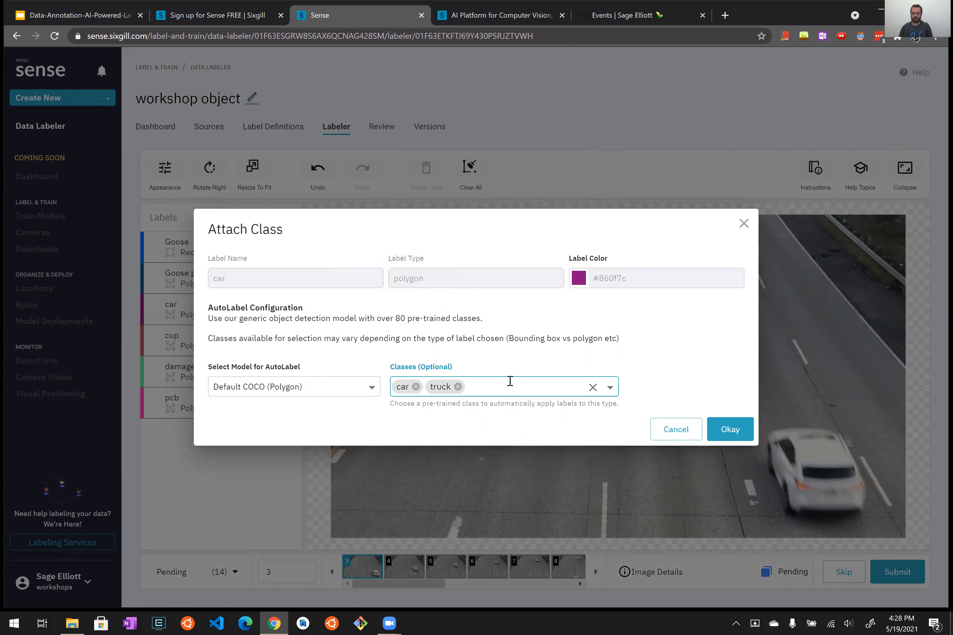
text(mot)
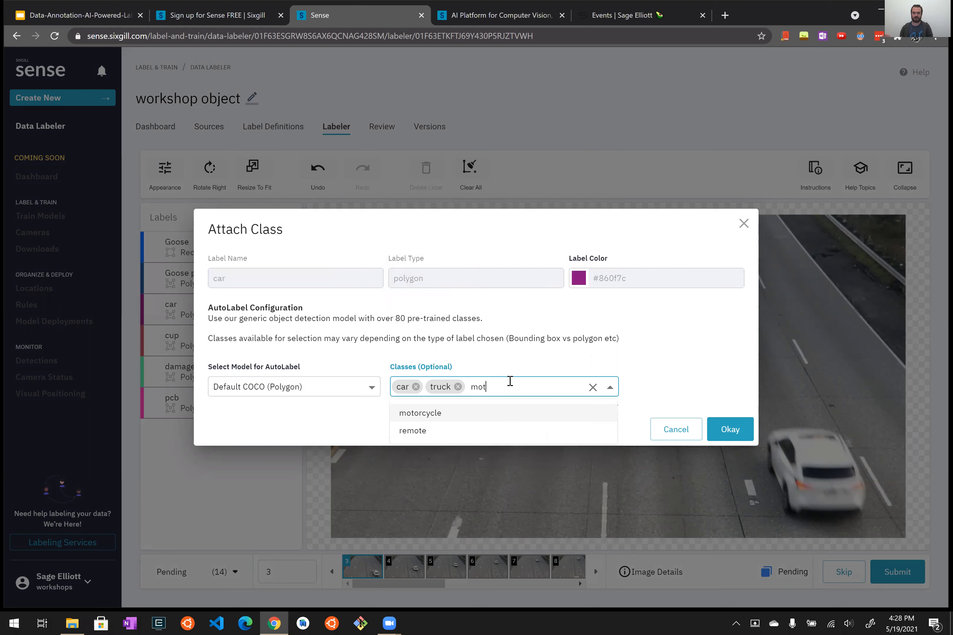
click(436, 415)
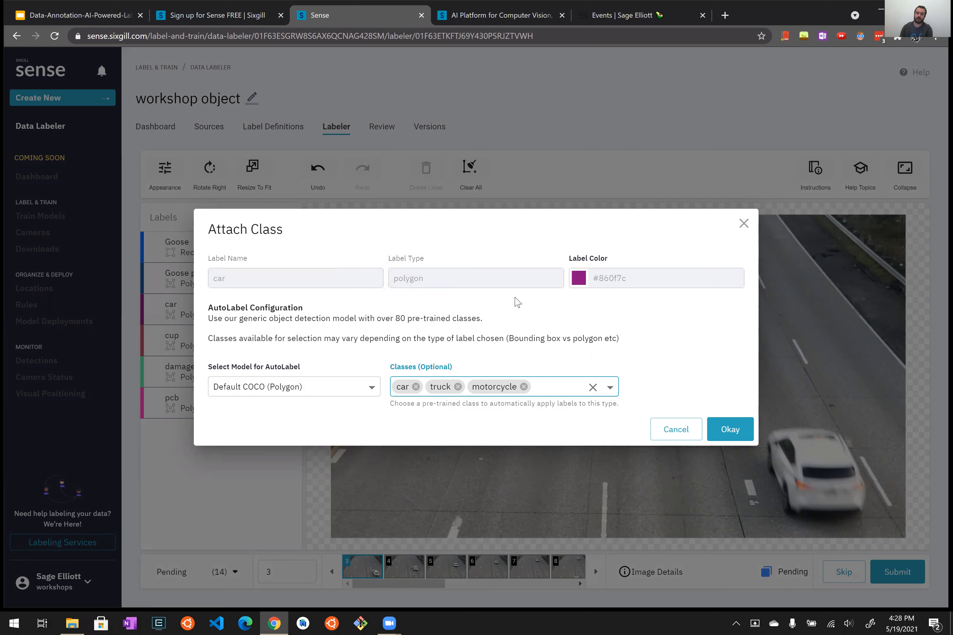
click(728, 433)
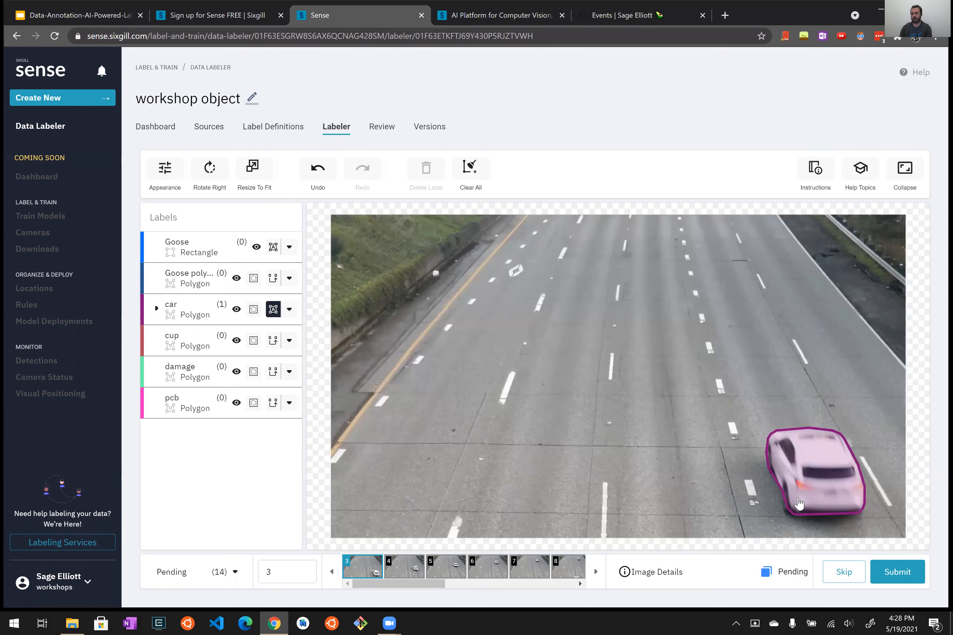
Submit the highway images 3 to 8 with their automatically generated car polygons.
click(897, 572)
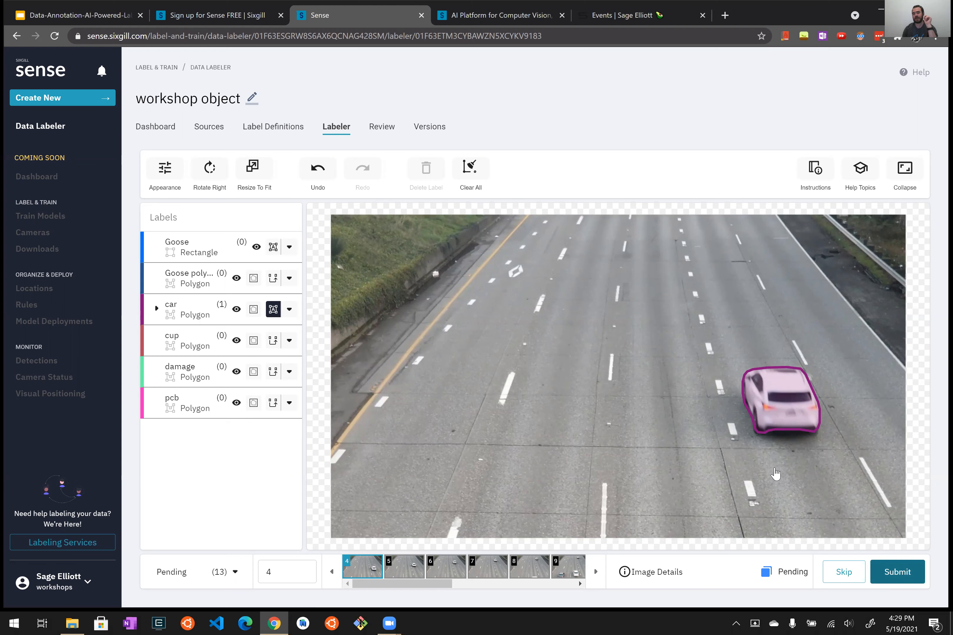
click(895, 575)
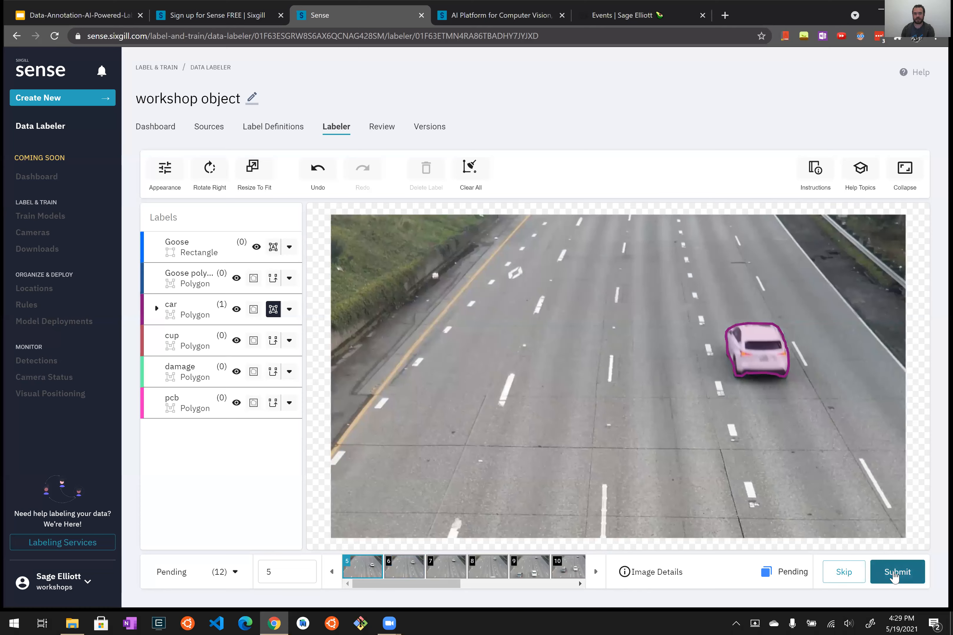
click(894, 576)
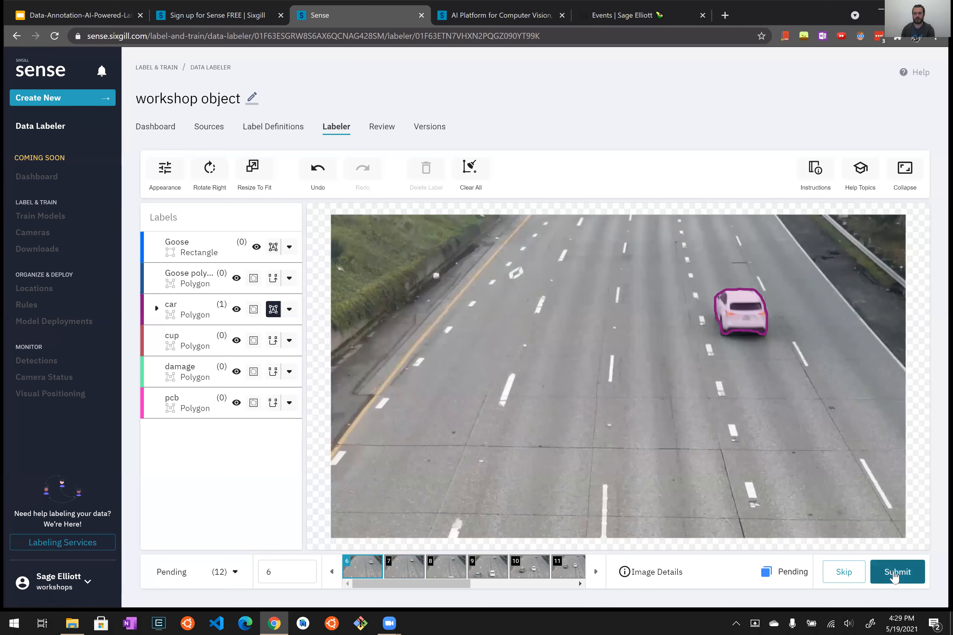
click(895, 576)
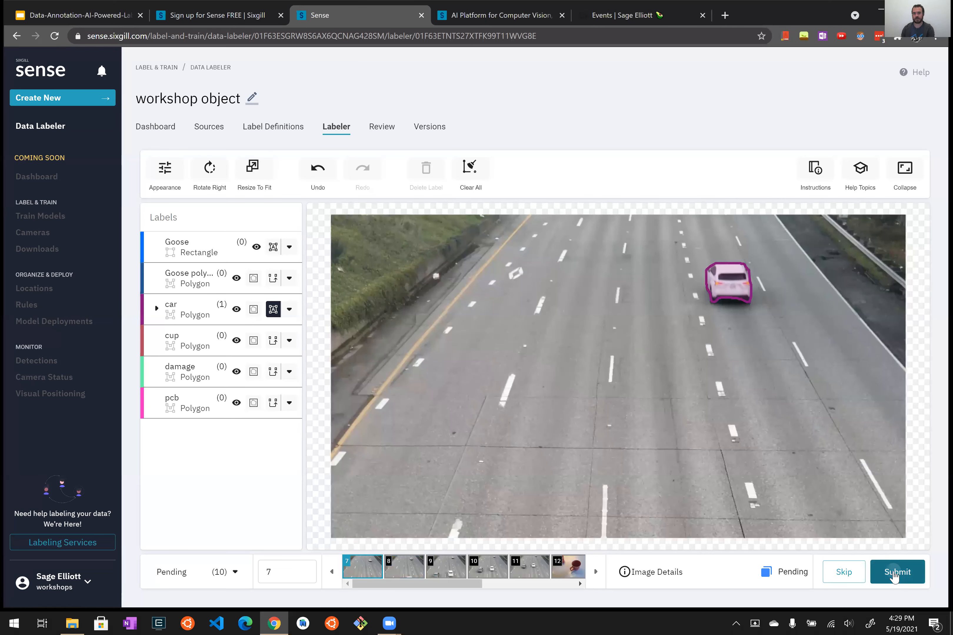
click(895, 576)
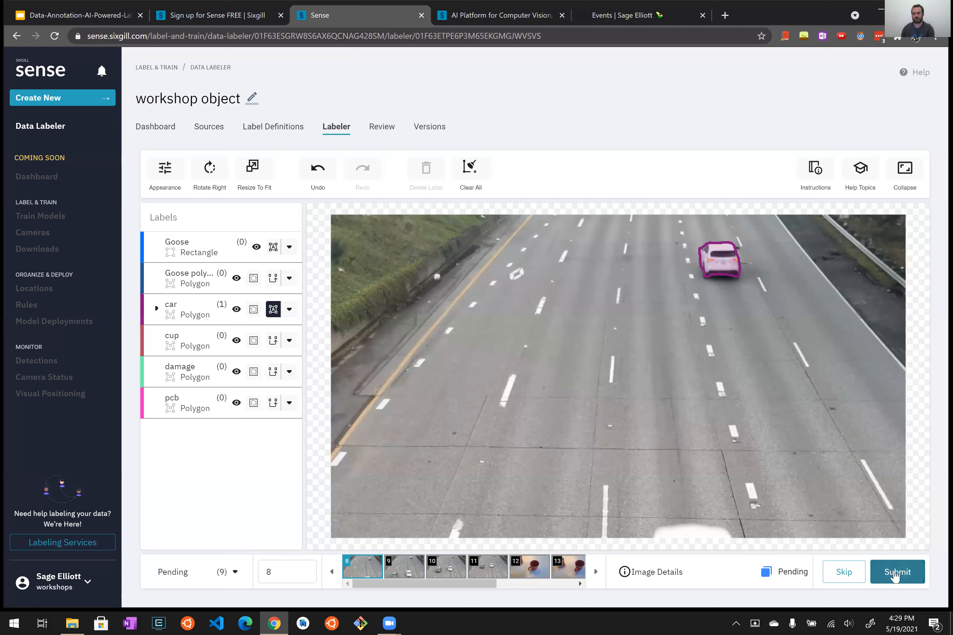
click(895, 576)
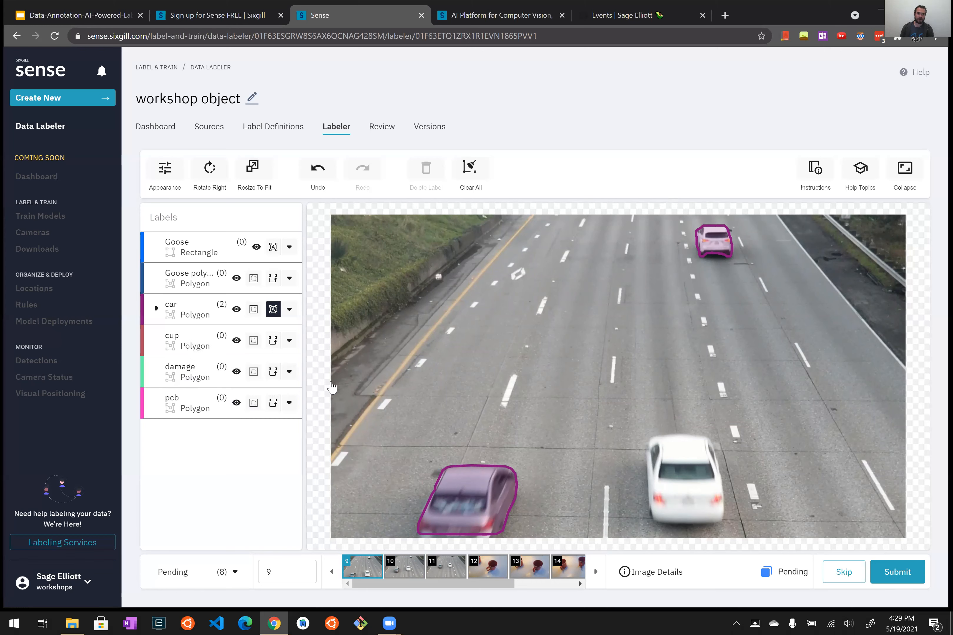
Outline the unlabeled white car in image 9 as car with SmartPoly, and submit images 9 to 11.
click(253, 309)
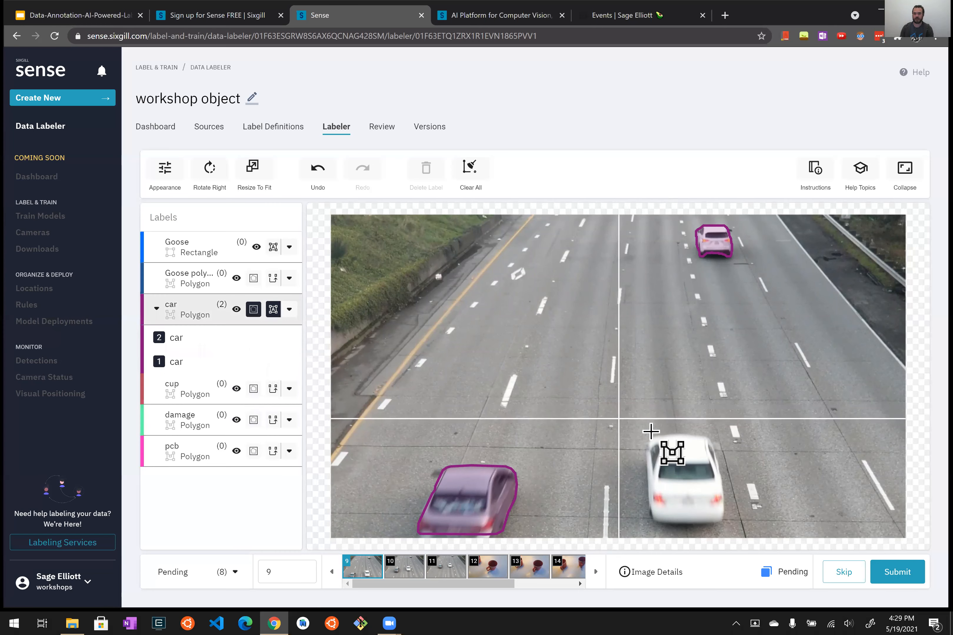
drag(643, 433, 727, 526)
click(891, 577)
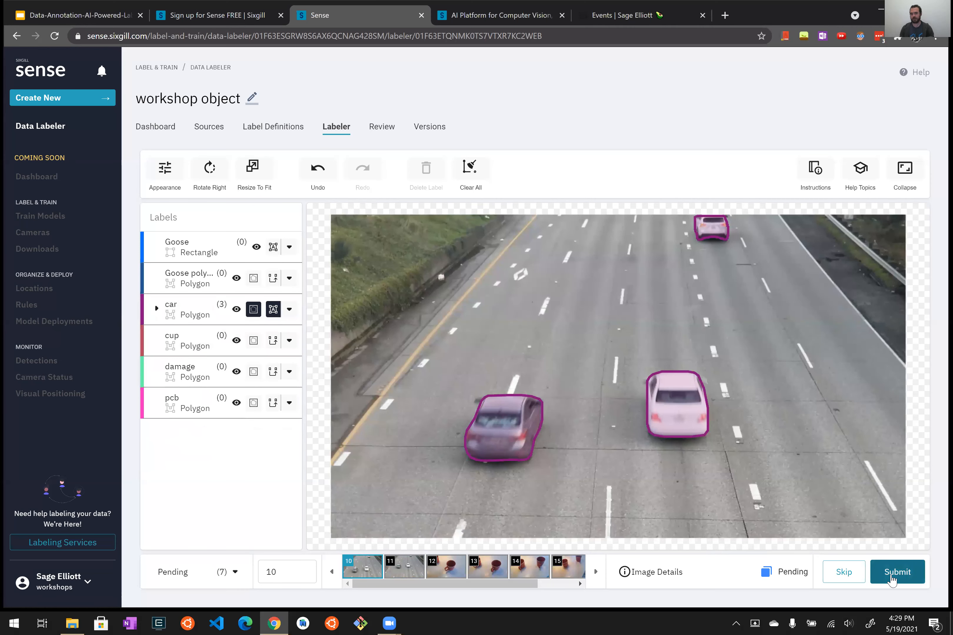
click(888, 578)
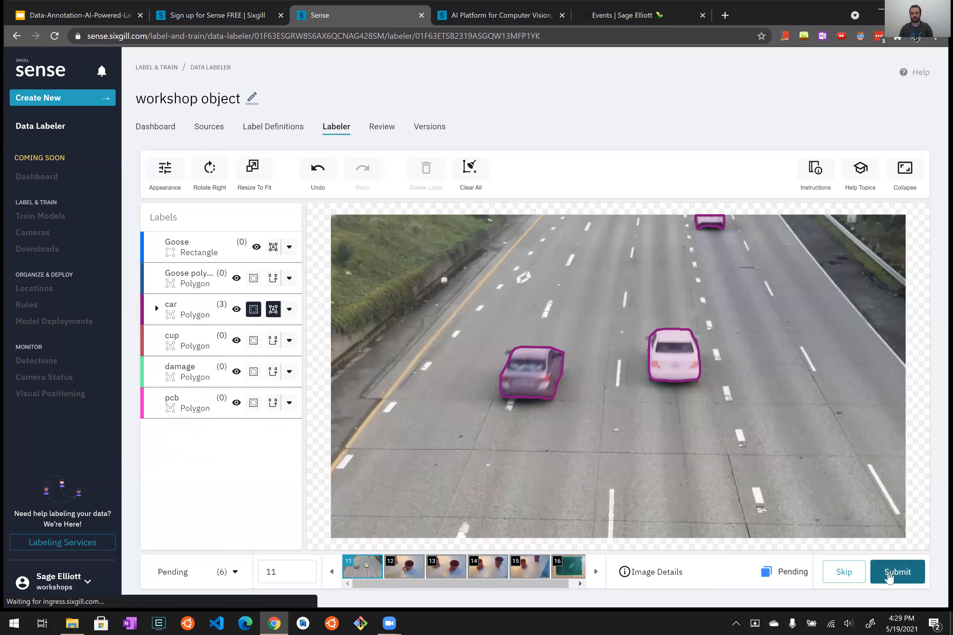
click(888, 577)
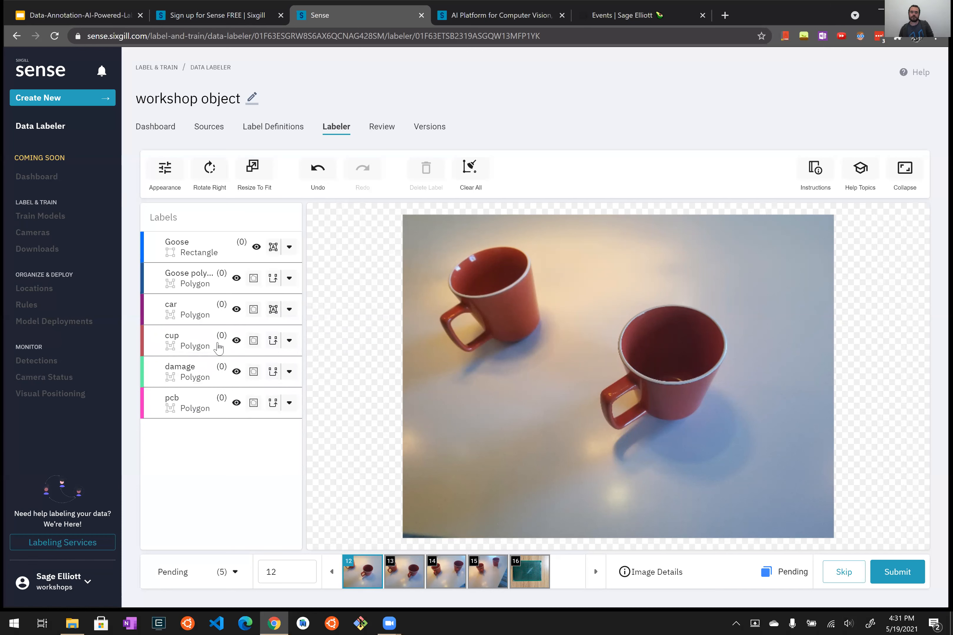
Enable SmartPoly and Track Forward for the cup label, and outline both red cups in image 12.
click(253, 342)
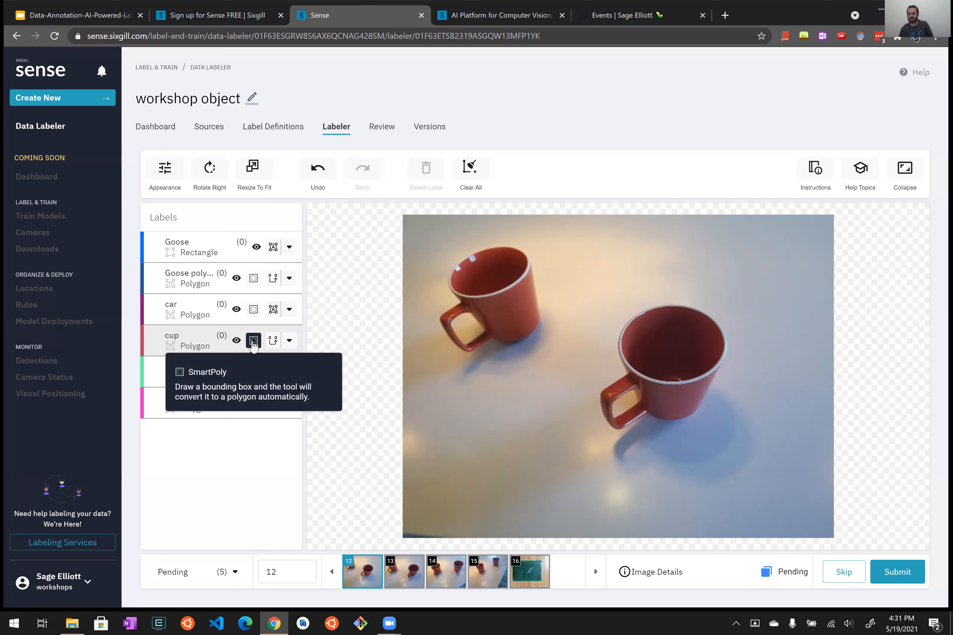
click(288, 342)
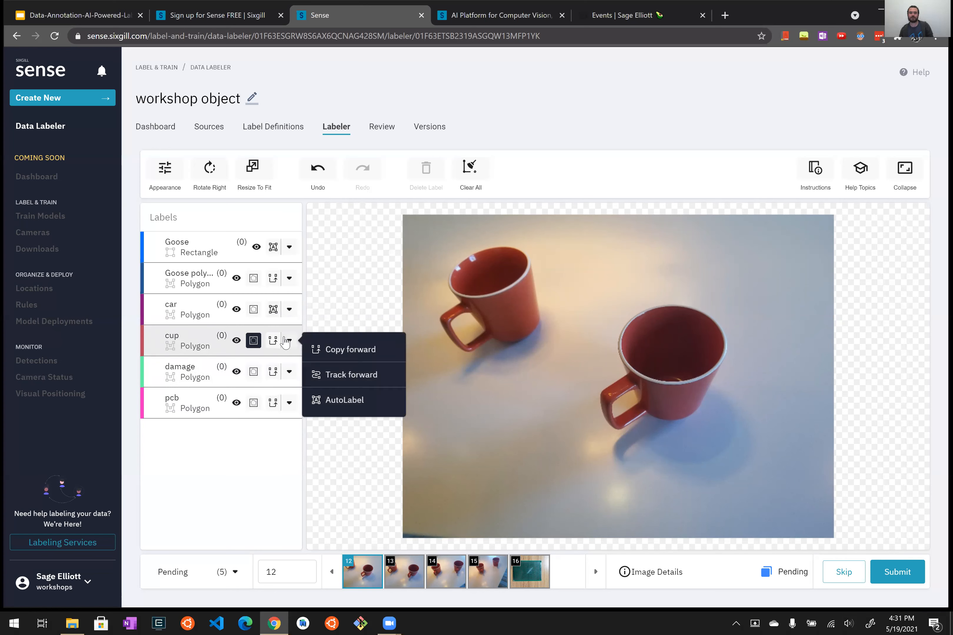
click(362, 379)
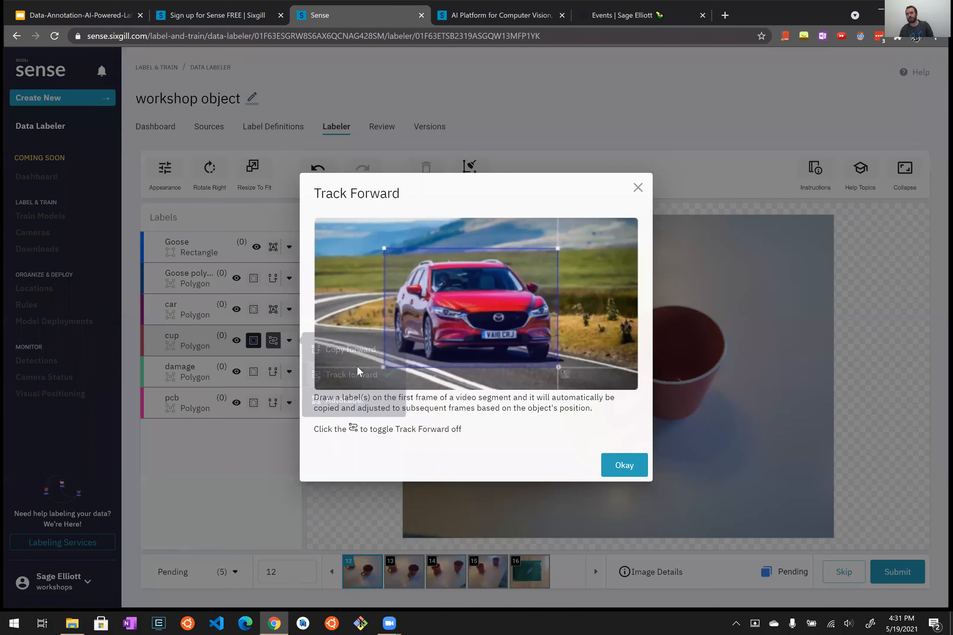
click(627, 469)
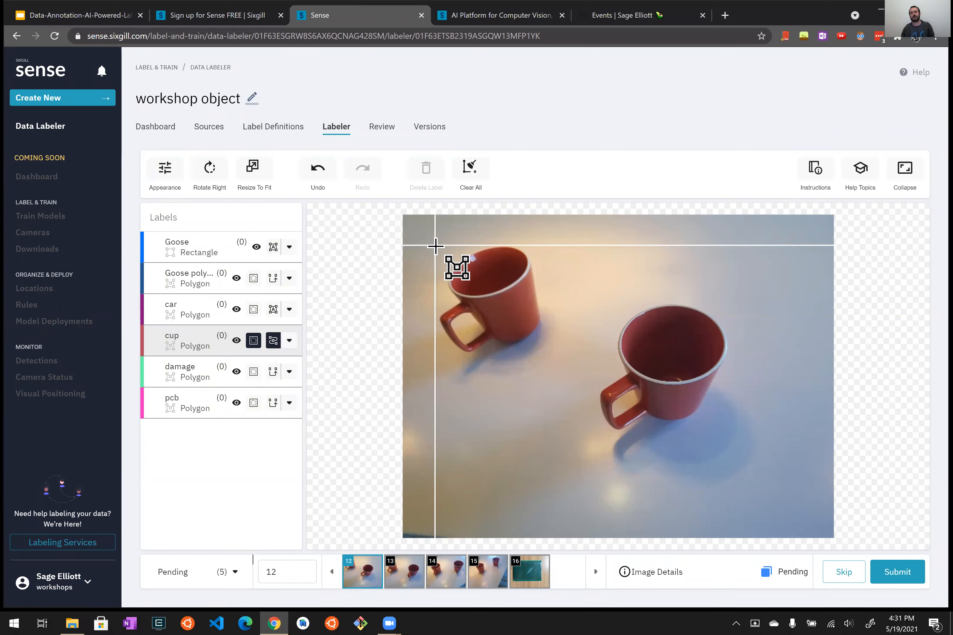
mouse_move(436, 245)
mouse_down()
mouse_move(539, 337)
mouse_move(541, 353)
mouse_up()
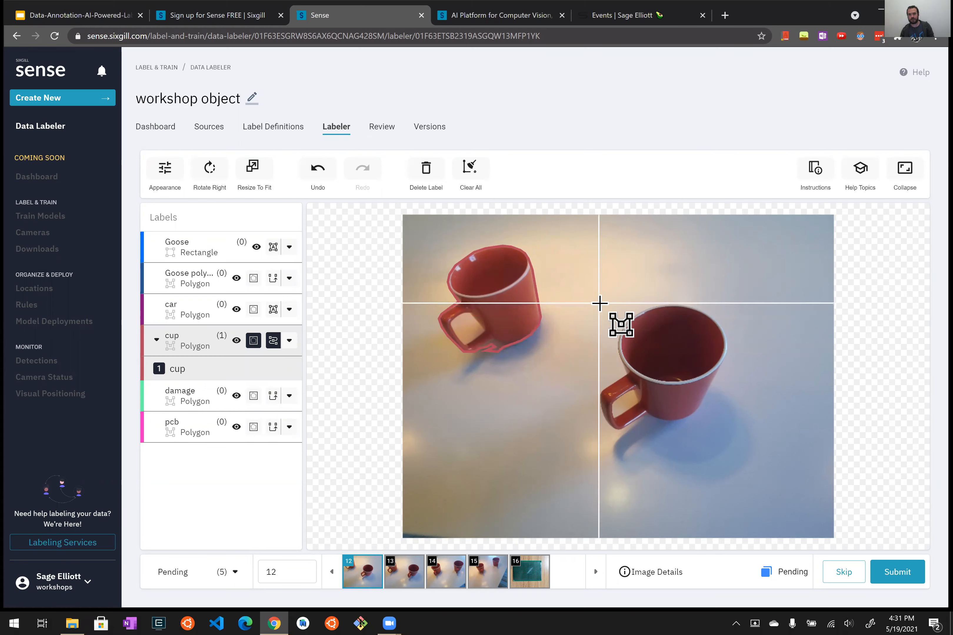
drag(599, 303, 729, 430)
Refine the upper cup's polygon in image 12 by removing stray shadow points and fitting its lower edge between handle and base.
scroll(479, 343, up, 5)
scroll(450, 329, down, 5)
click(528, 403)
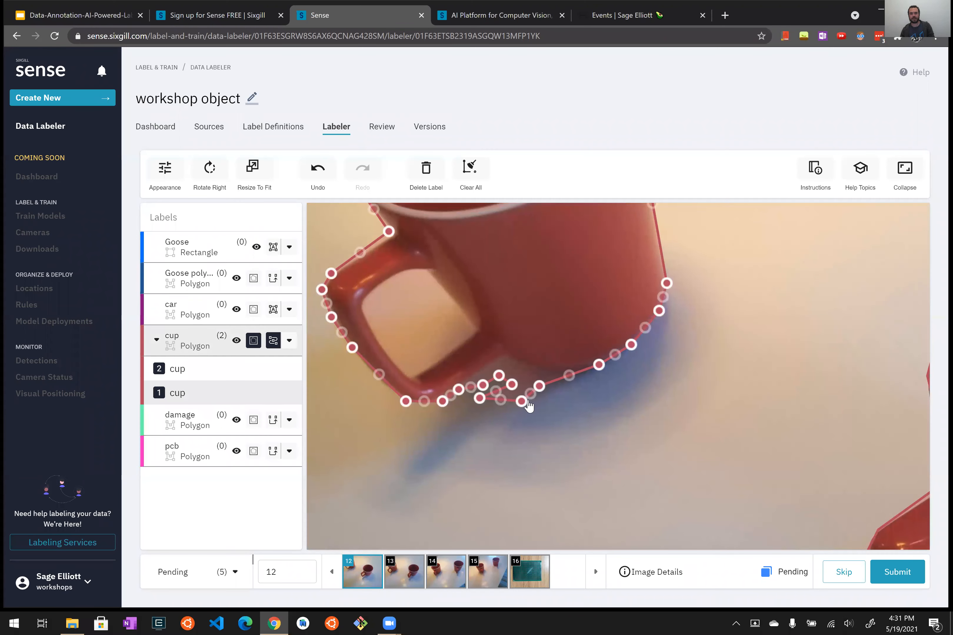
click(523, 402)
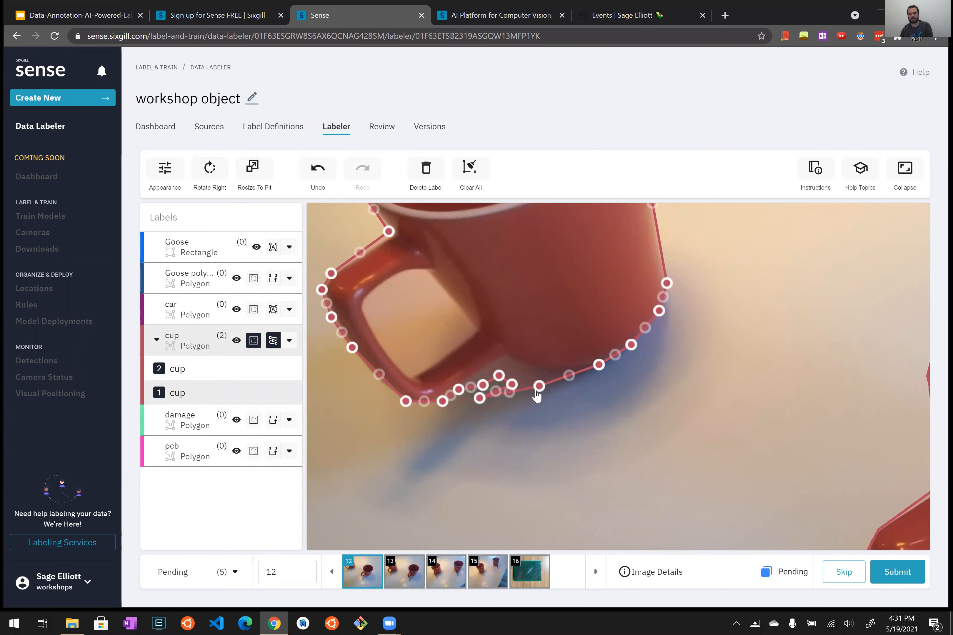
click(540, 387)
click(512, 386)
click(480, 399)
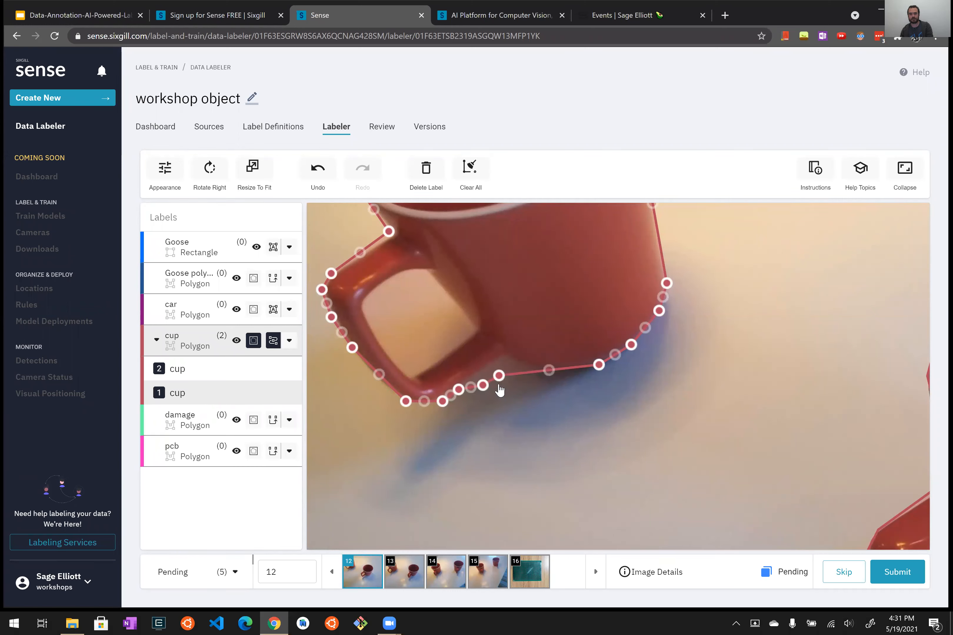
drag(498, 375, 549, 375)
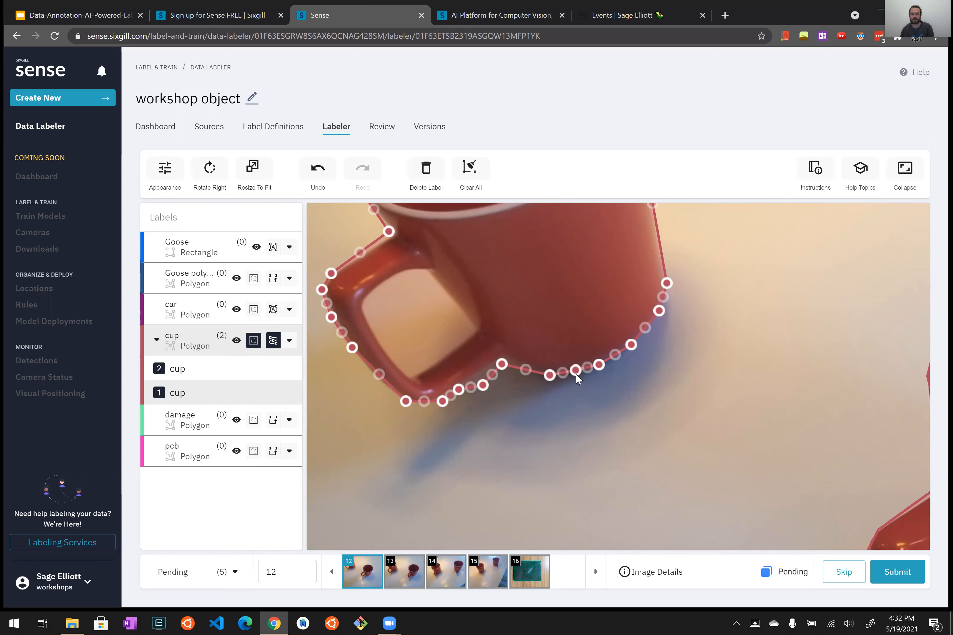
drag(575, 370, 484, 377)
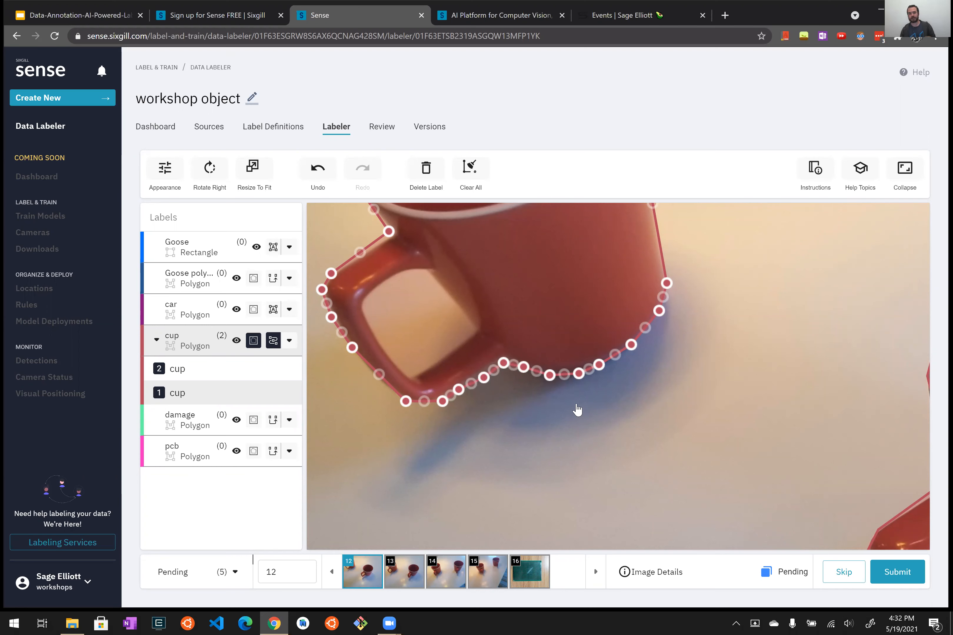
scroll(572, 418, down, 3)
scroll(574, 433, down, 4)
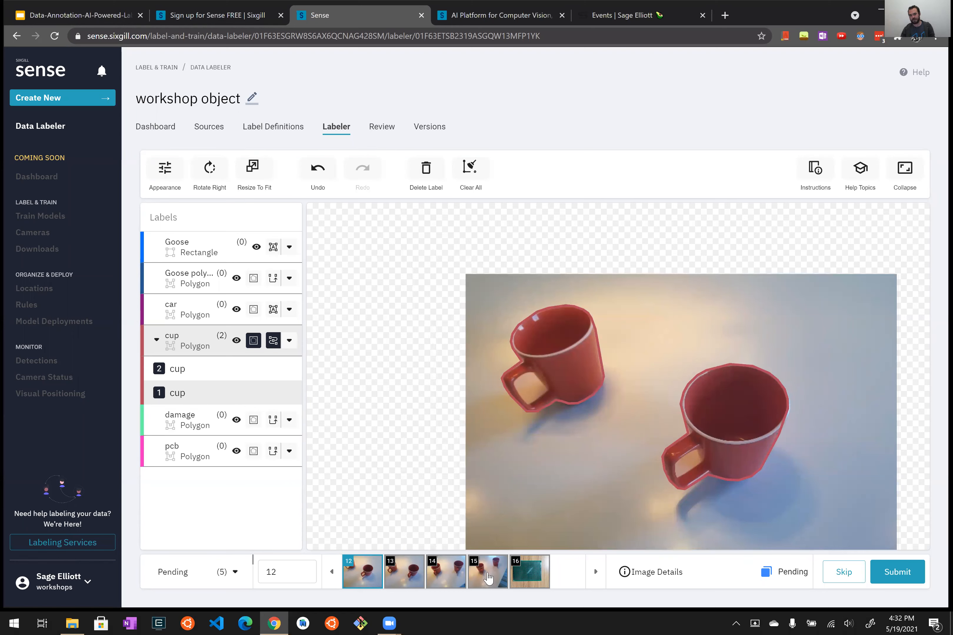
Submit the cup images 12 to 15 with their tracked cup polygons.
click(904, 579)
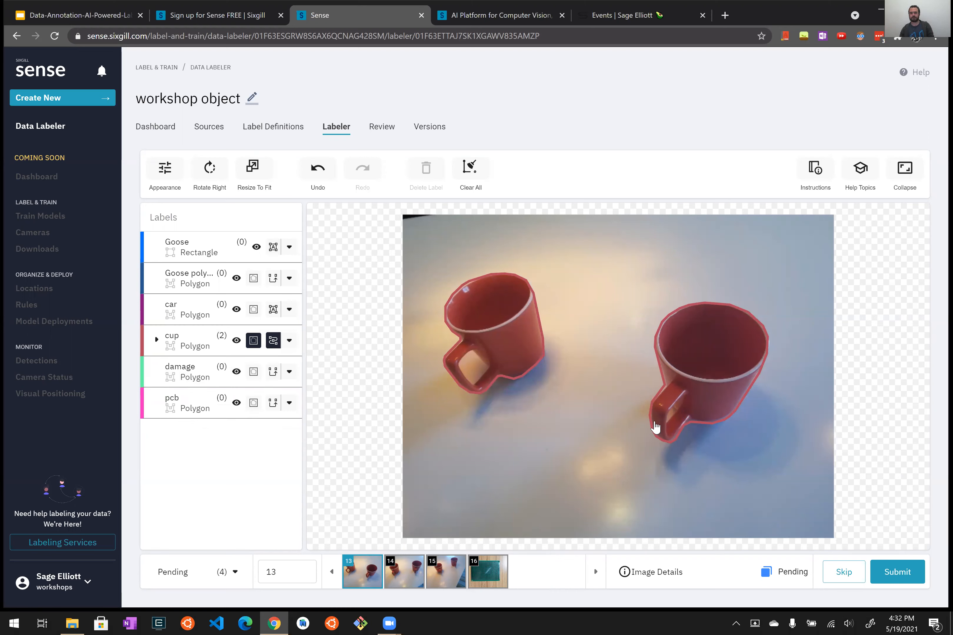
click(896, 573)
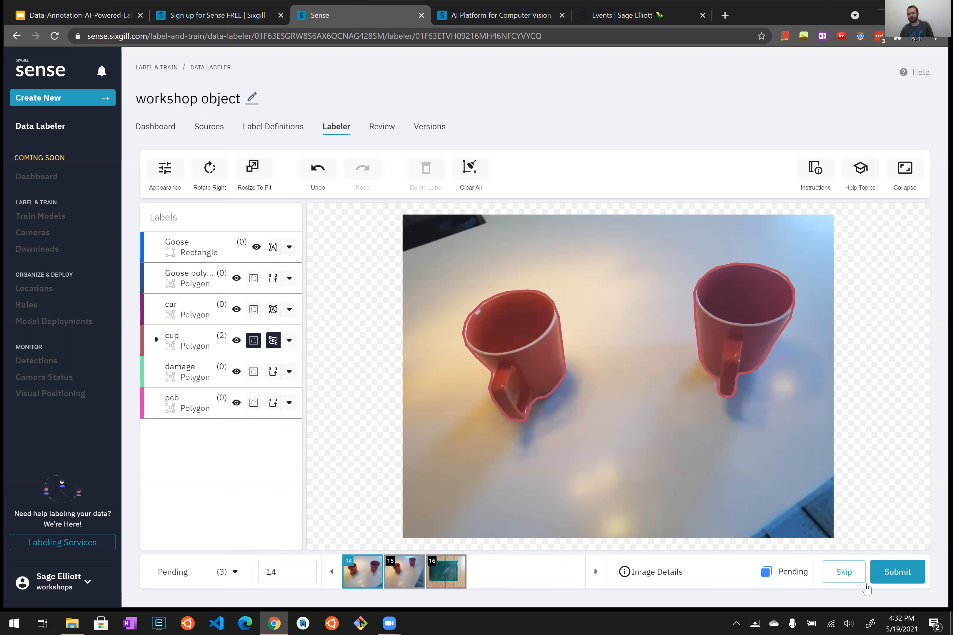
click(898, 573)
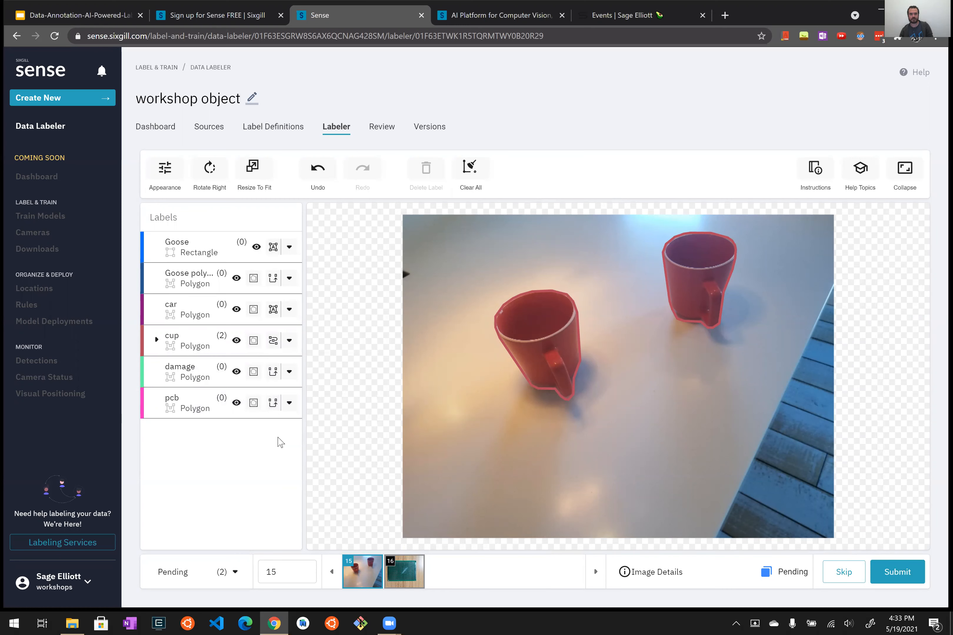
click(897, 572)
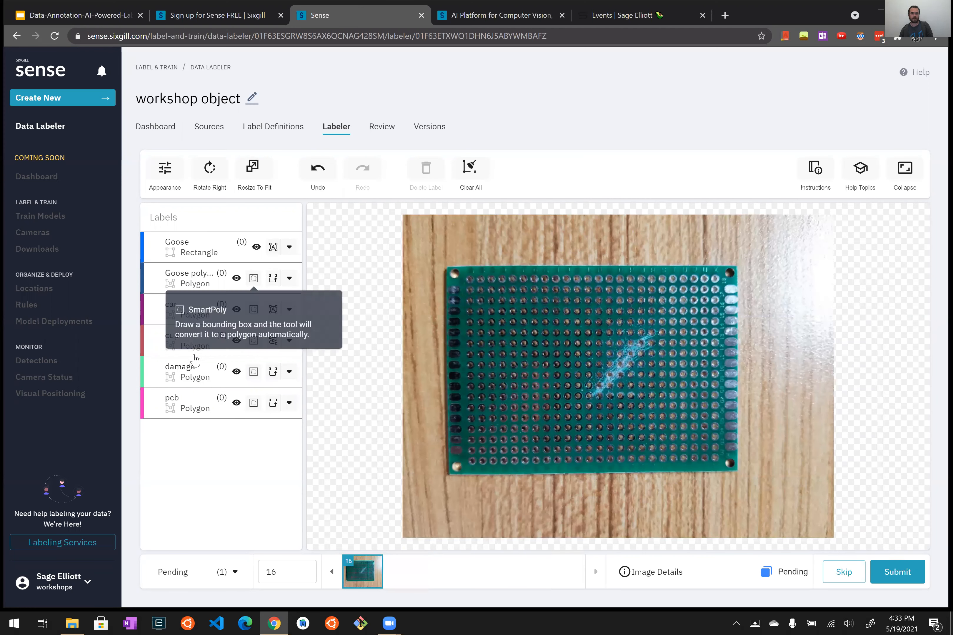
Outline the green circuit board in image 16 with a pcb polygon through its four corners.
click(200, 417)
click(444, 264)
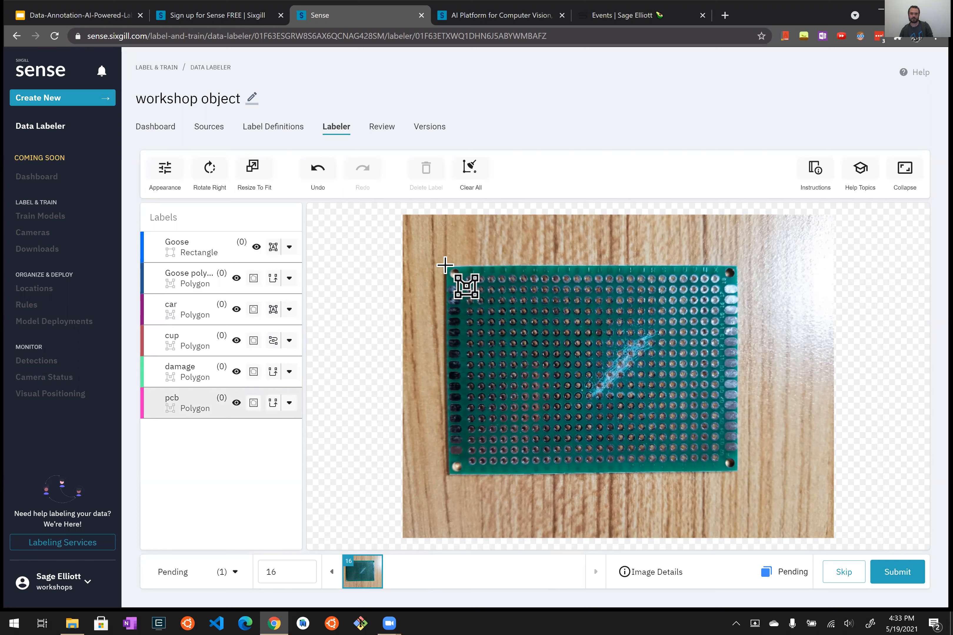
click(739, 264)
click(764, 332)
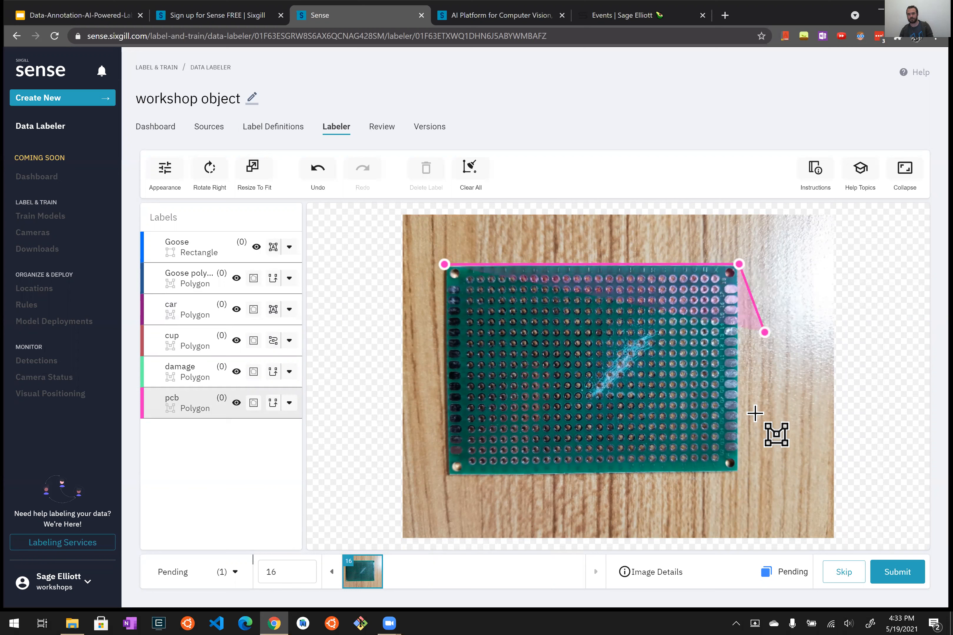
click(739, 474)
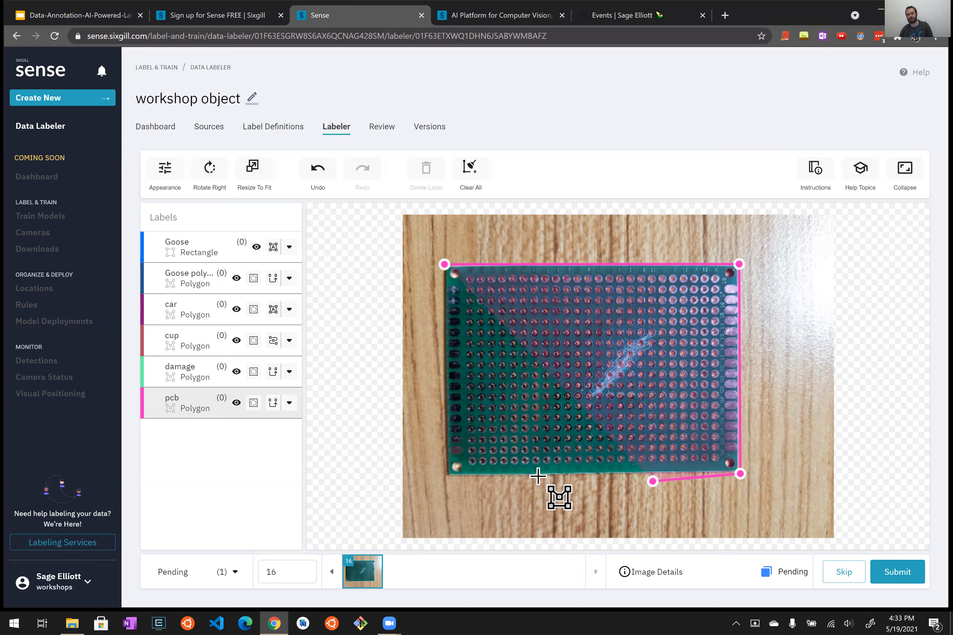
click(447, 477)
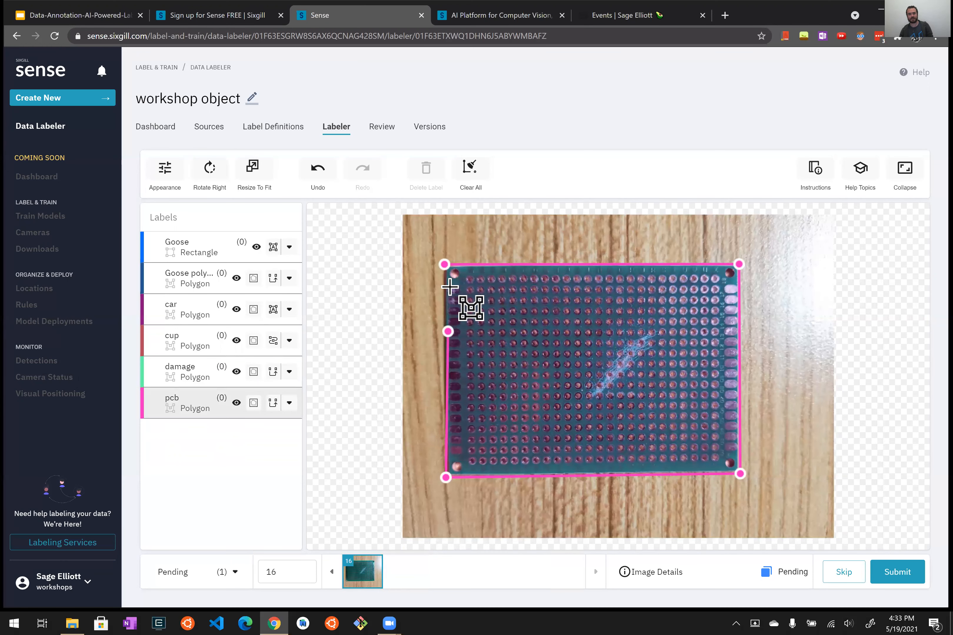
click(444, 268)
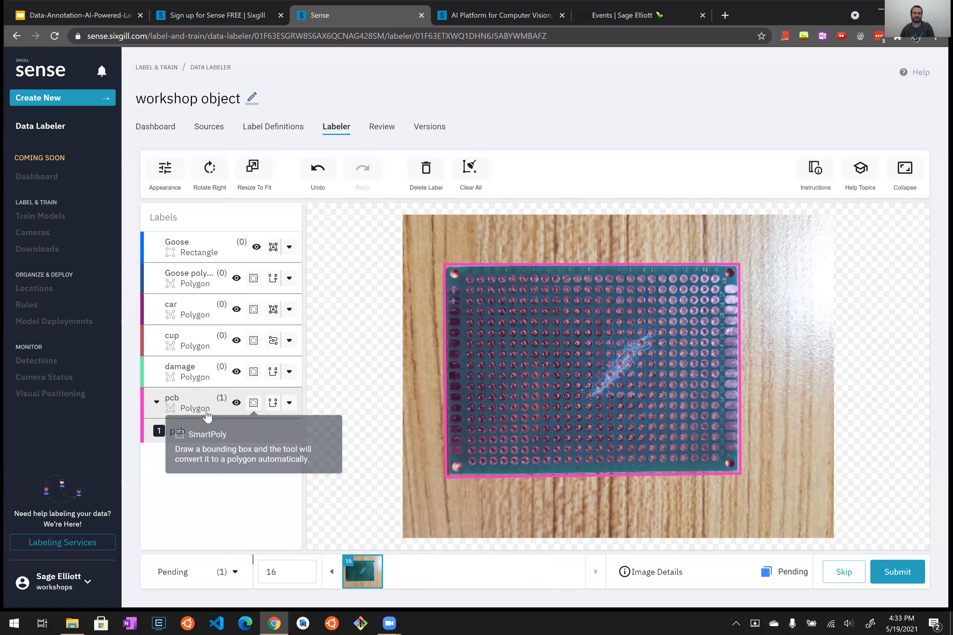
Trace the scratched area on the circuit board with a damage polygon, and submit image 16.
click(188, 374)
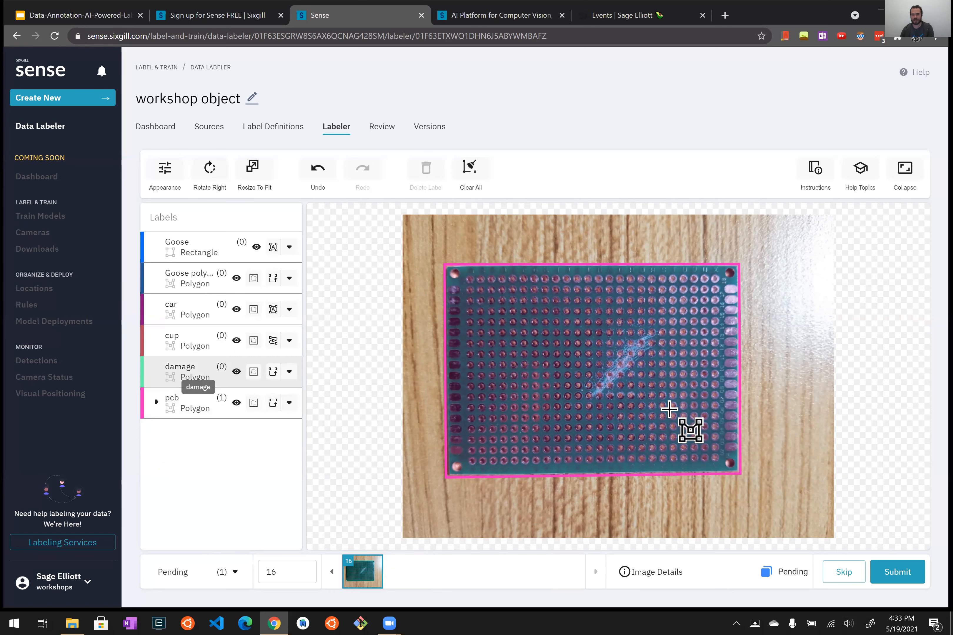
scroll(611, 393, up, 5)
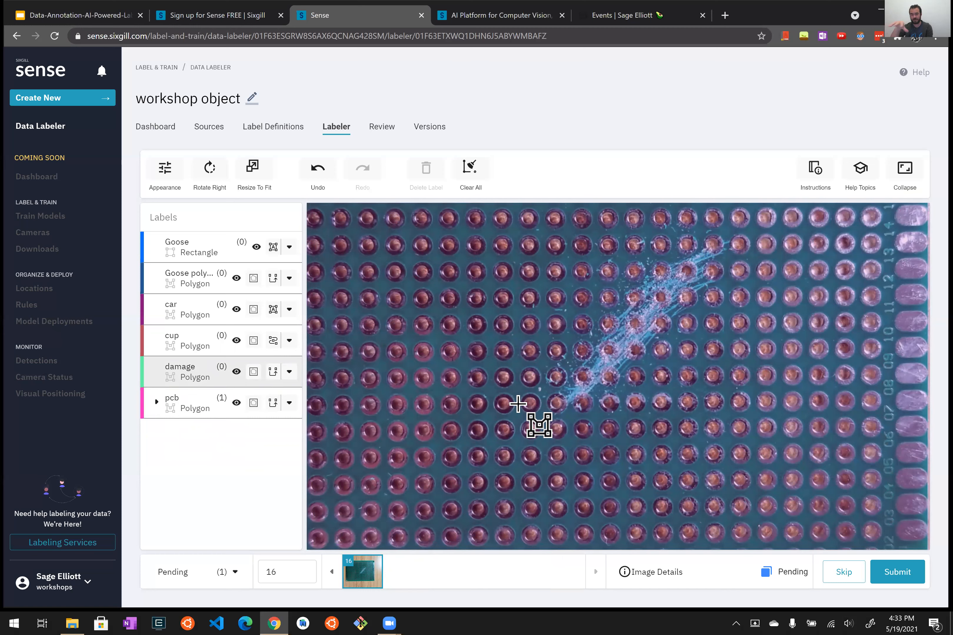
scroll(490, 374, down, 2)
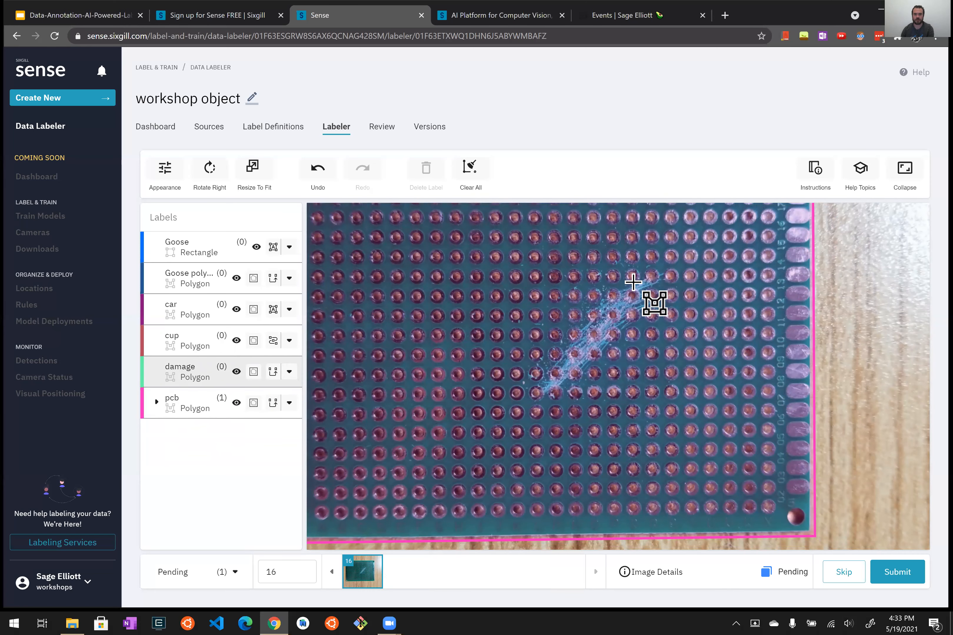
click(633, 281)
click(605, 295)
click(584, 313)
click(568, 337)
click(554, 354)
click(541, 381)
click(541, 396)
click(557, 397)
click(567, 386)
click(601, 357)
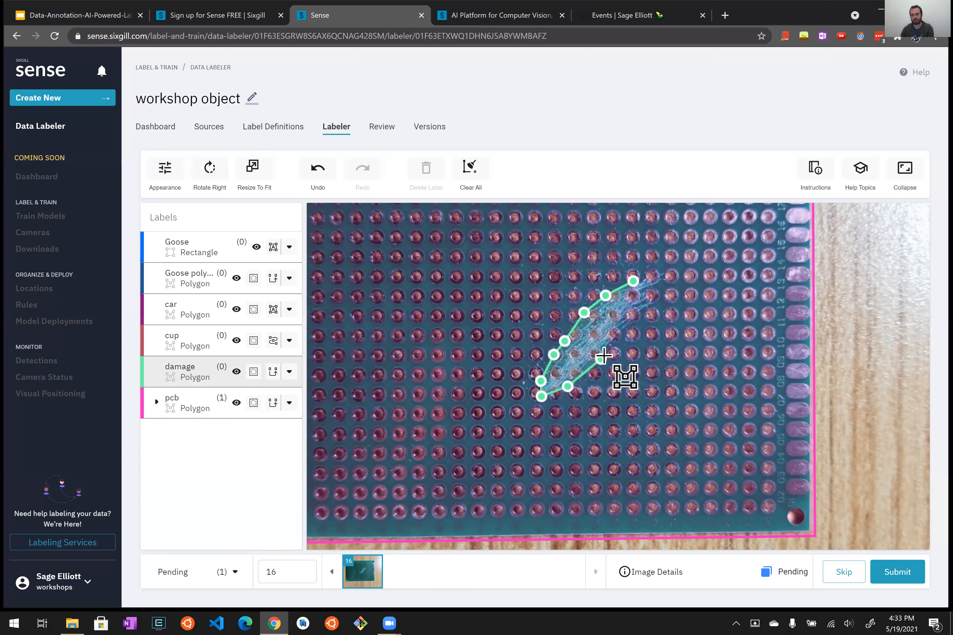
click(612, 341)
click(639, 319)
click(656, 300)
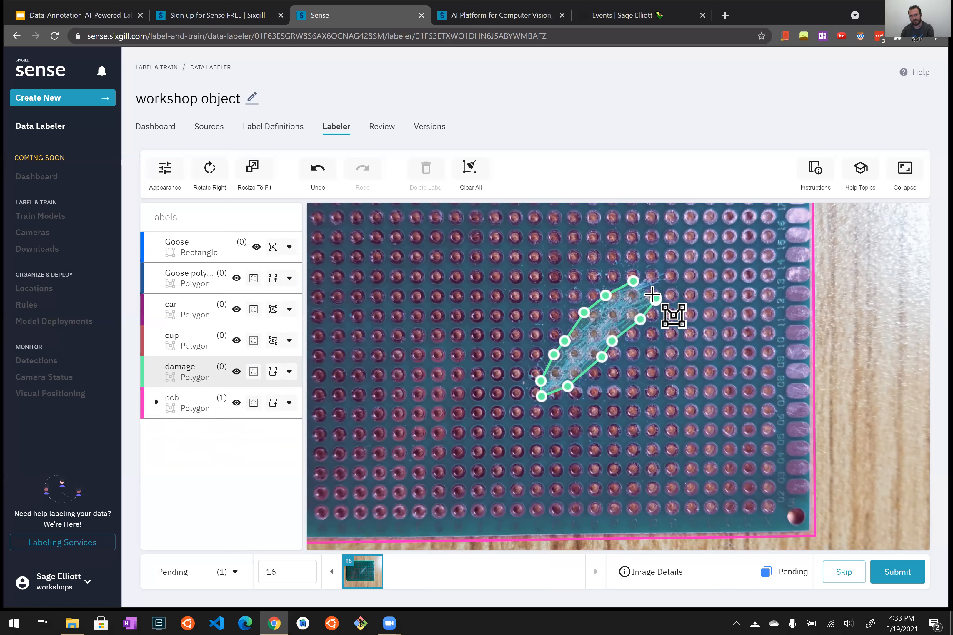
click(660, 278)
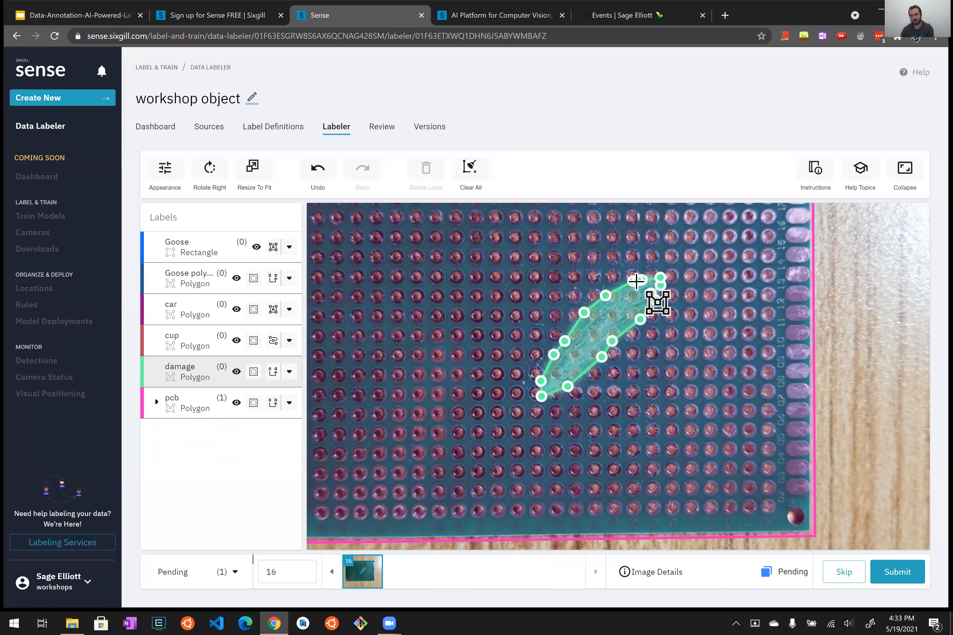
click(634, 281)
scroll(576, 495, down, 2)
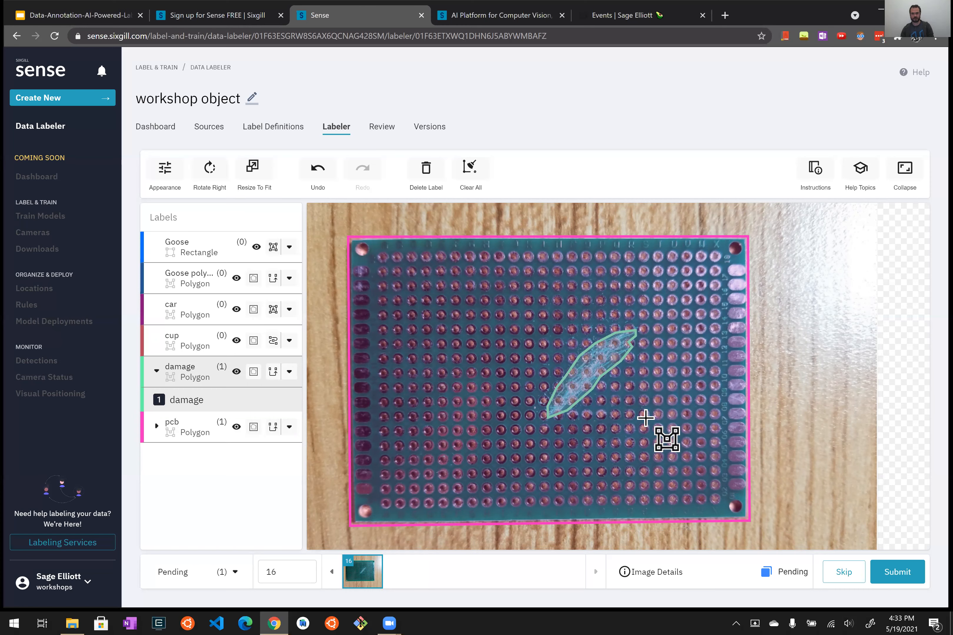
click(889, 581)
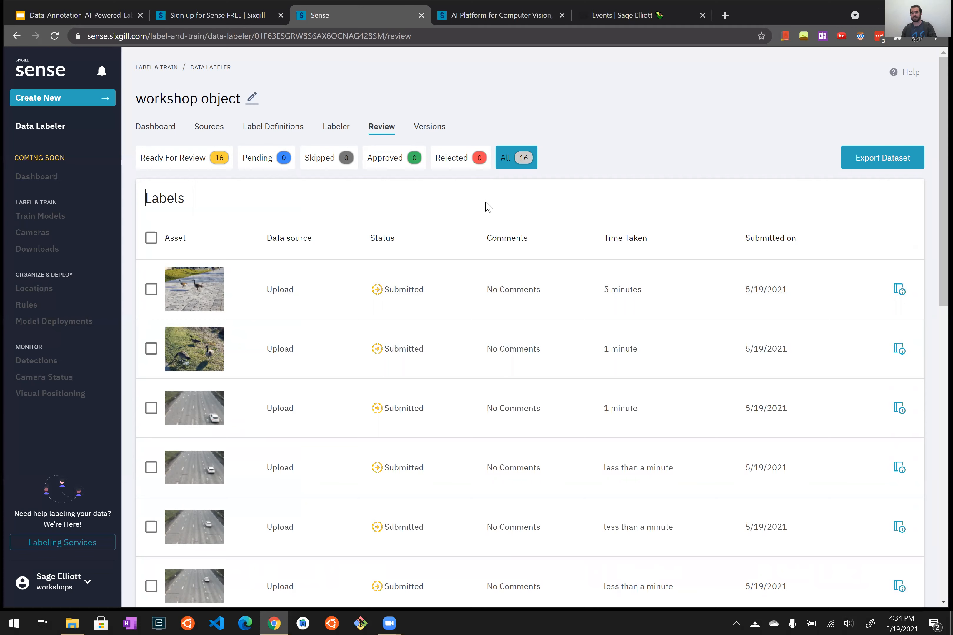
Look over the review list, and filter the labeler's images to the Submitted ones.
scroll(612, 217, down, 15)
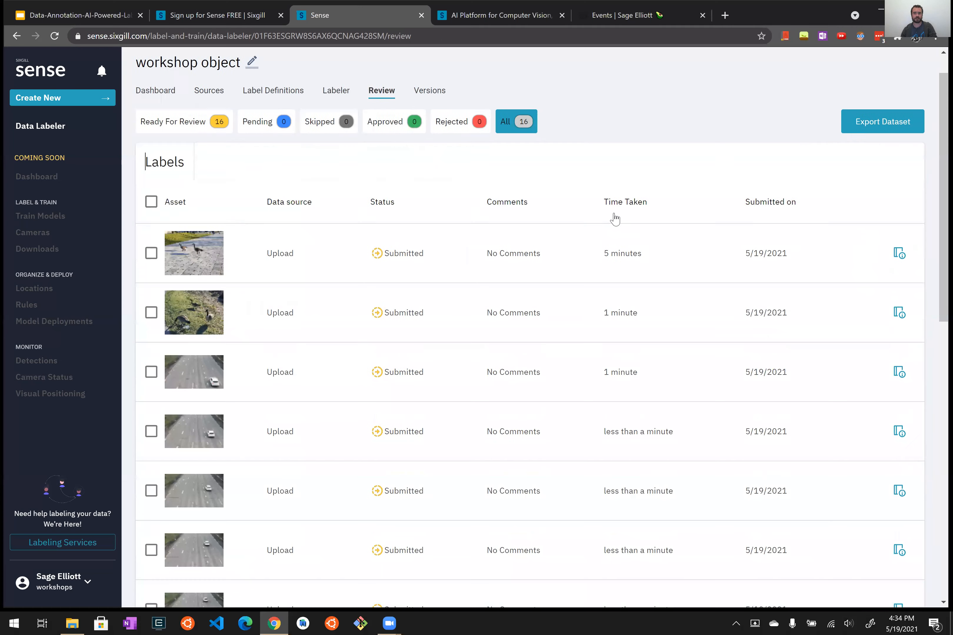
scroll(559, 321, up, 15)
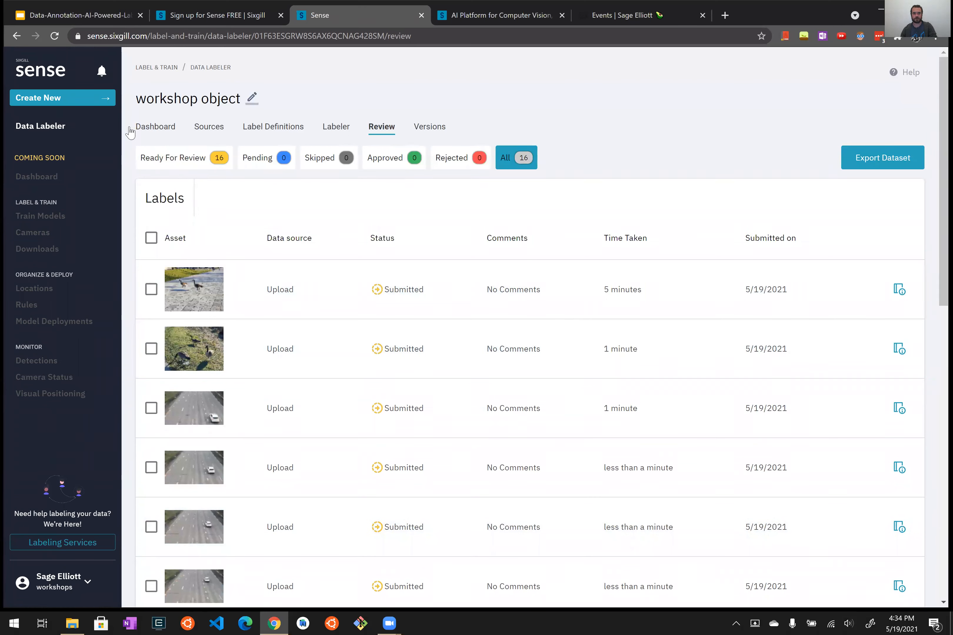
click(336, 128)
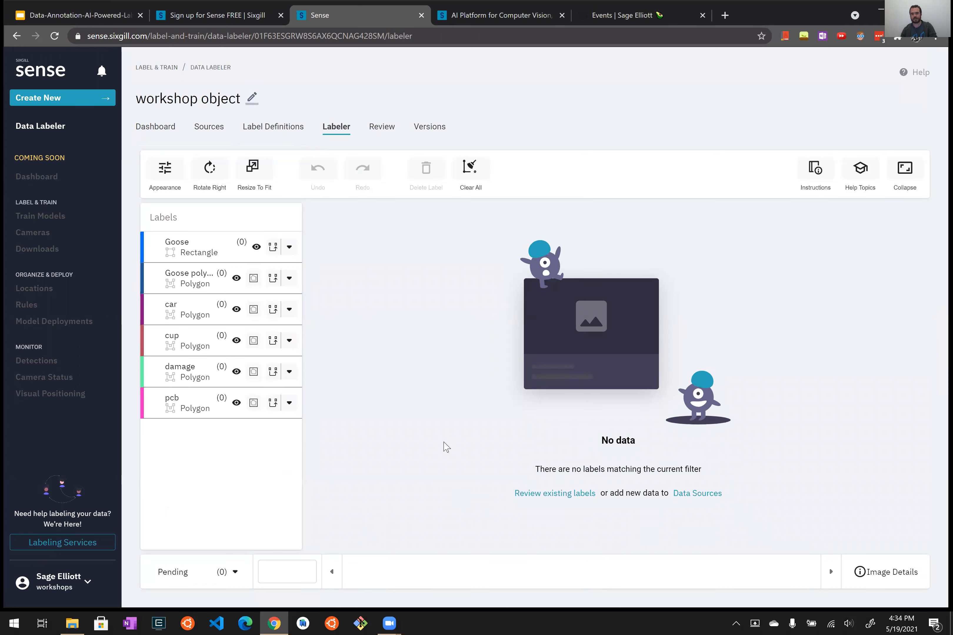
drag(604, 442, 663, 443)
click(192, 578)
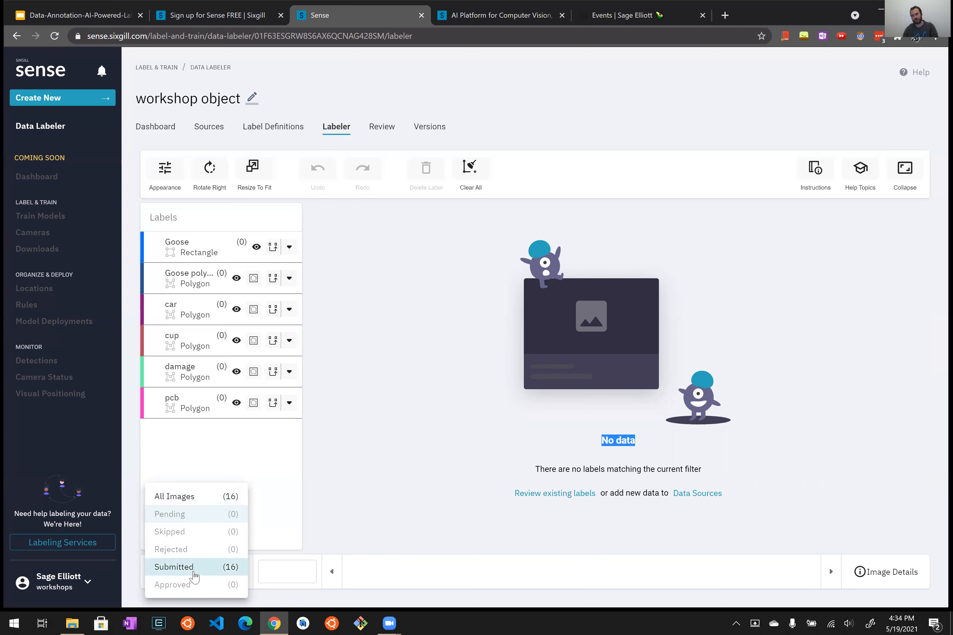
click(191, 498)
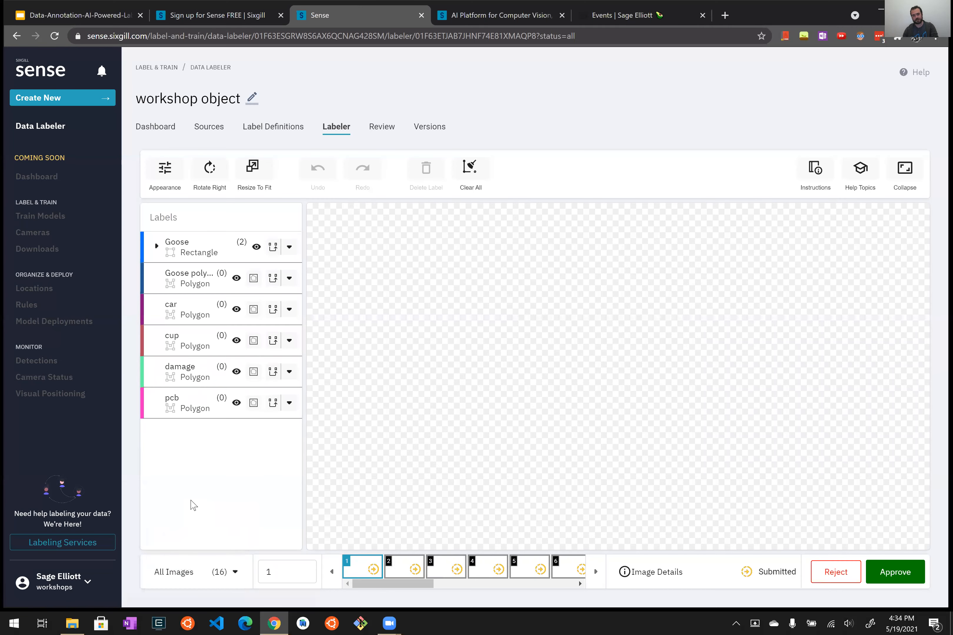
click(209, 571)
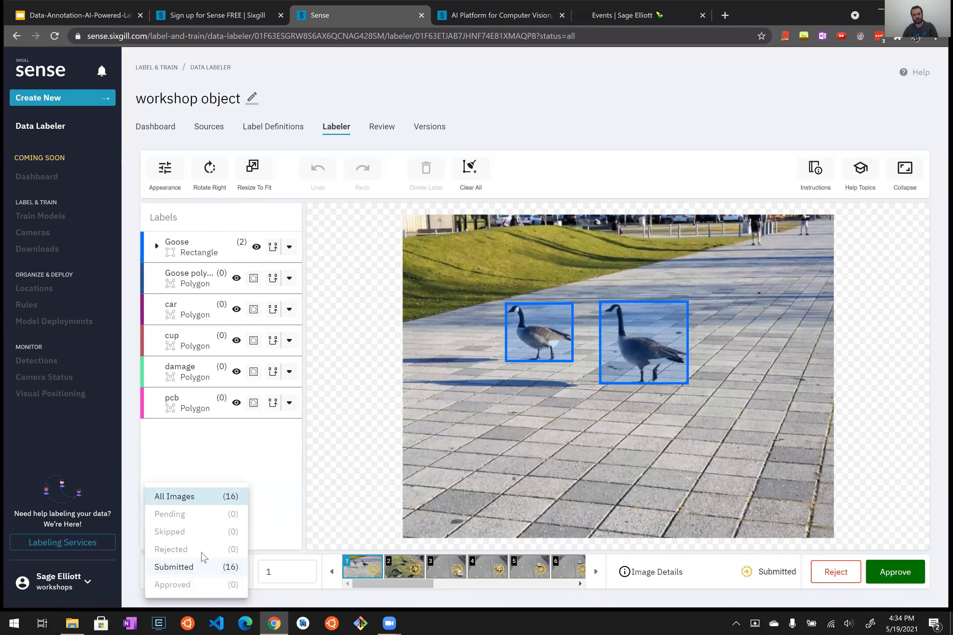
click(198, 567)
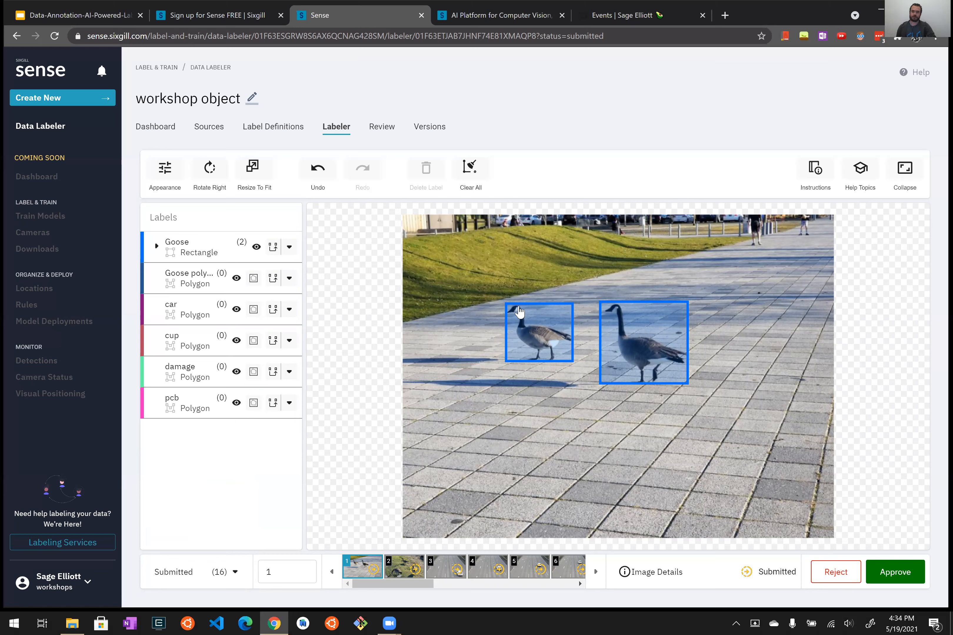
Approve the first three submitted images in the labeler.
click(889, 571)
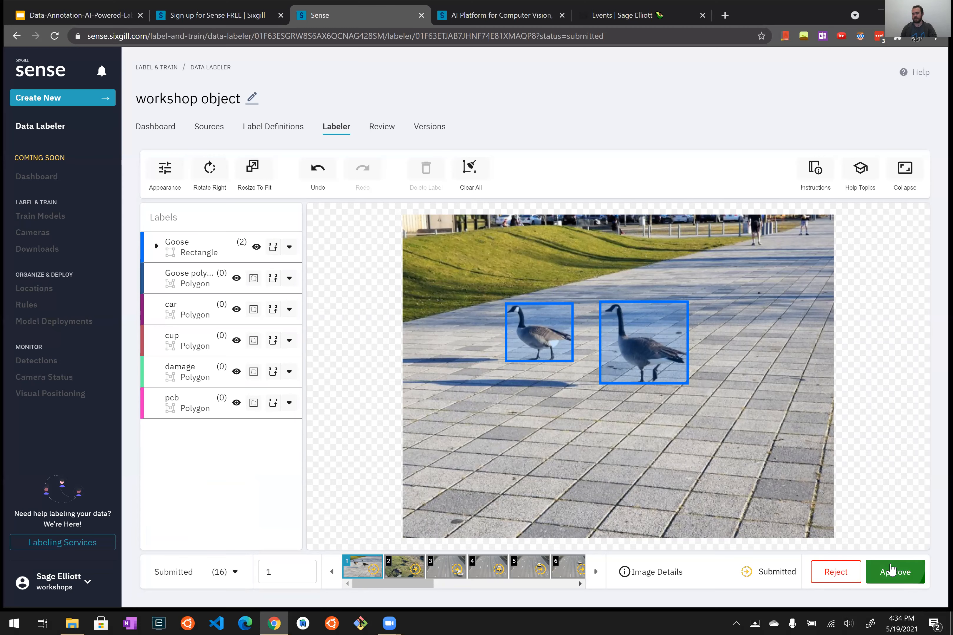
click(895, 574)
click(895, 573)
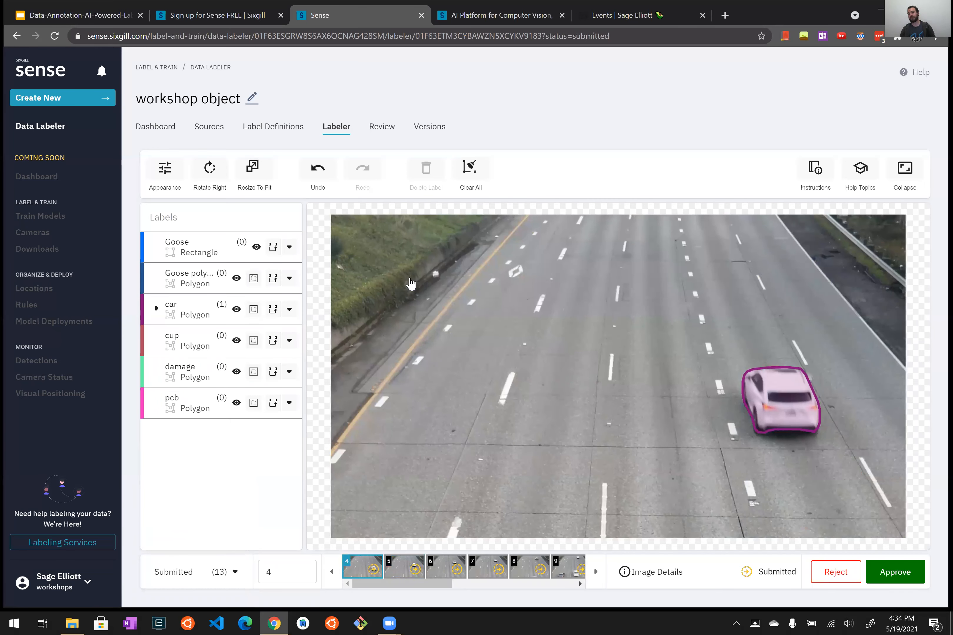
Start a dataset export from the review list, and include the submitted annotations along with the approved ones.
click(374, 133)
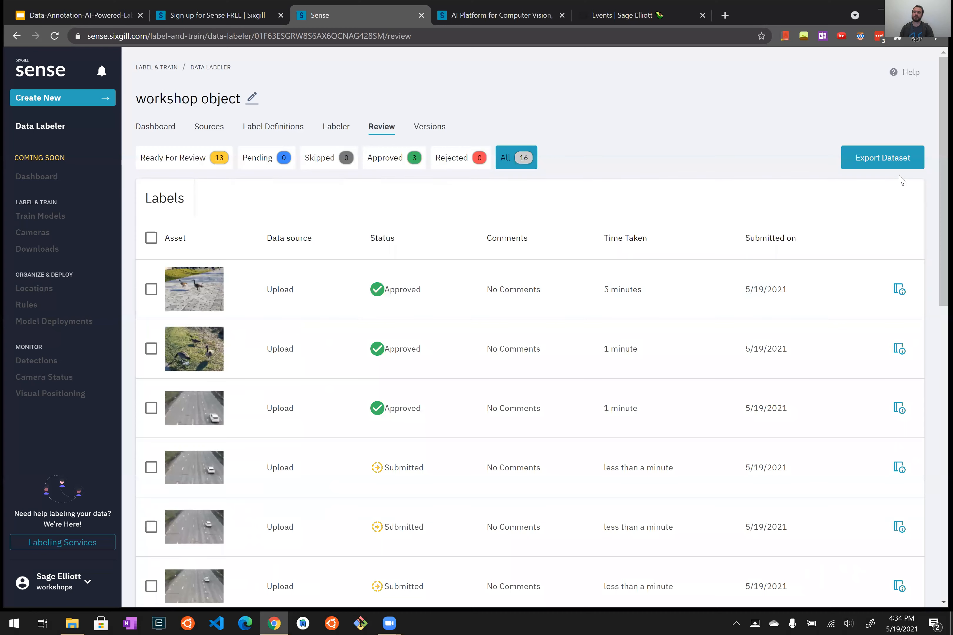
click(882, 160)
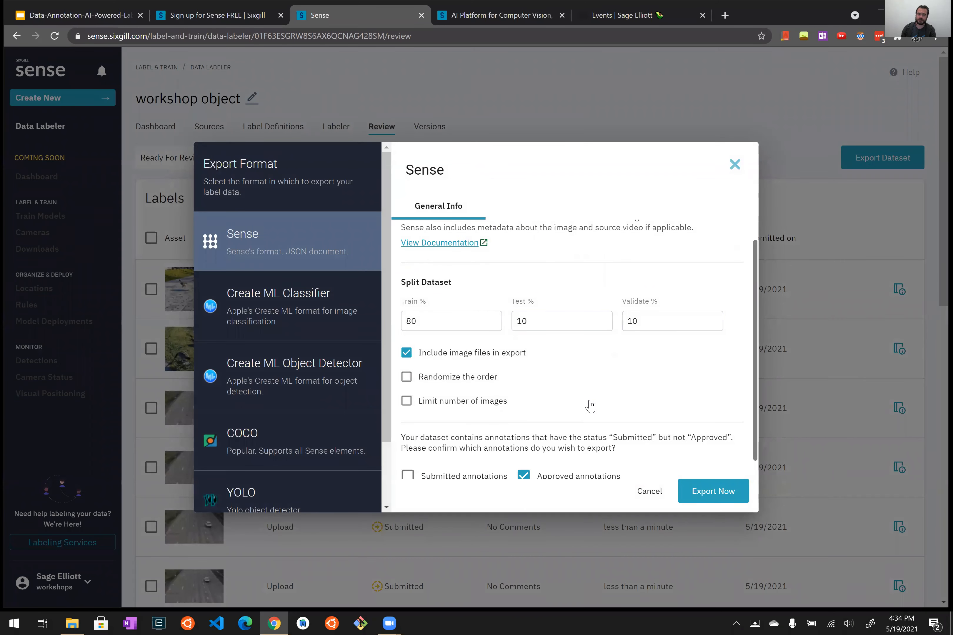
scroll(588, 404, down, 1)
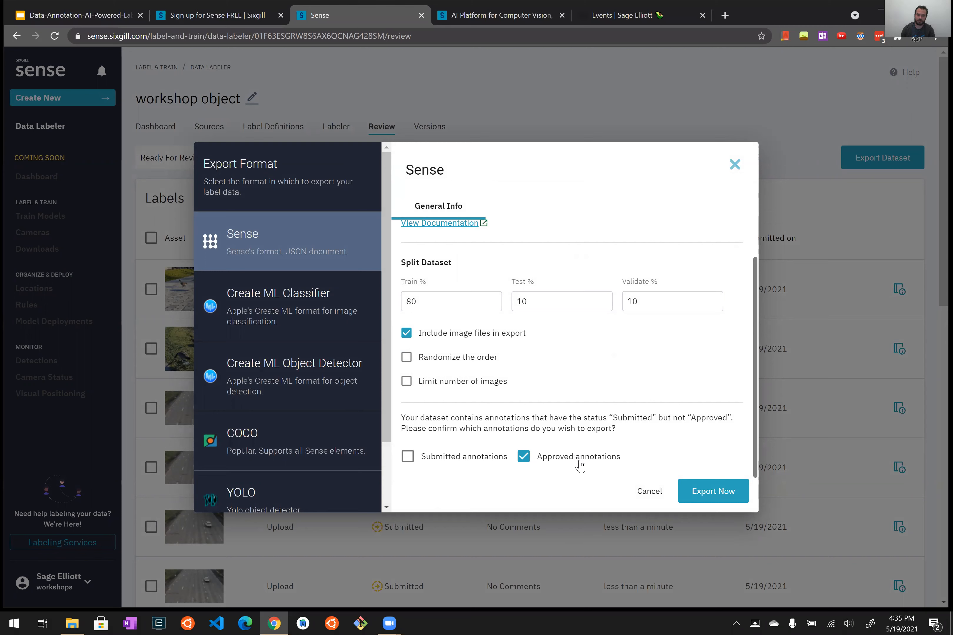
click(448, 466)
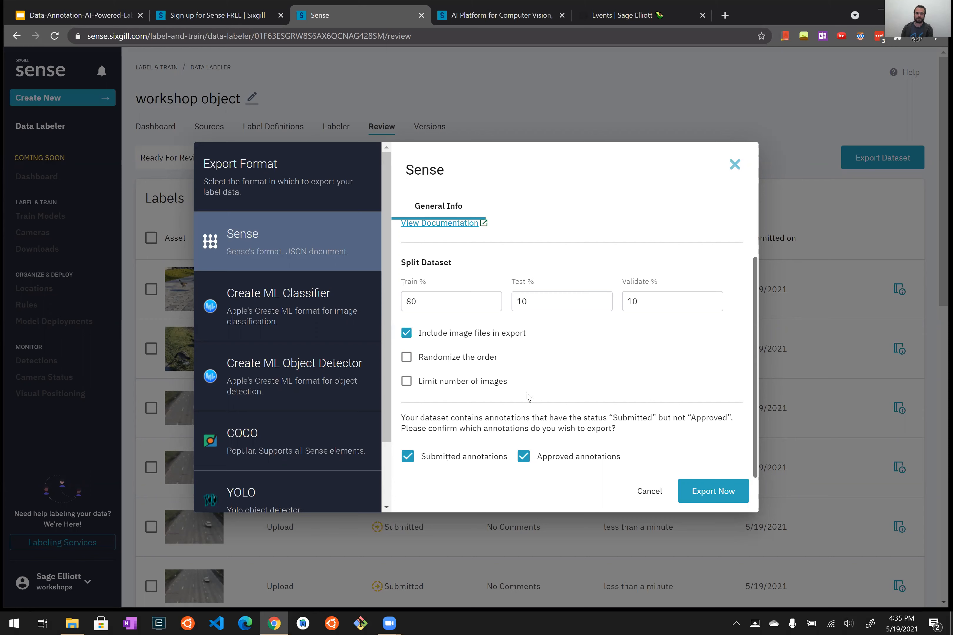
Try a Train share of 81 % in the dataset split, and set it back to 80 %.
click(452, 308)
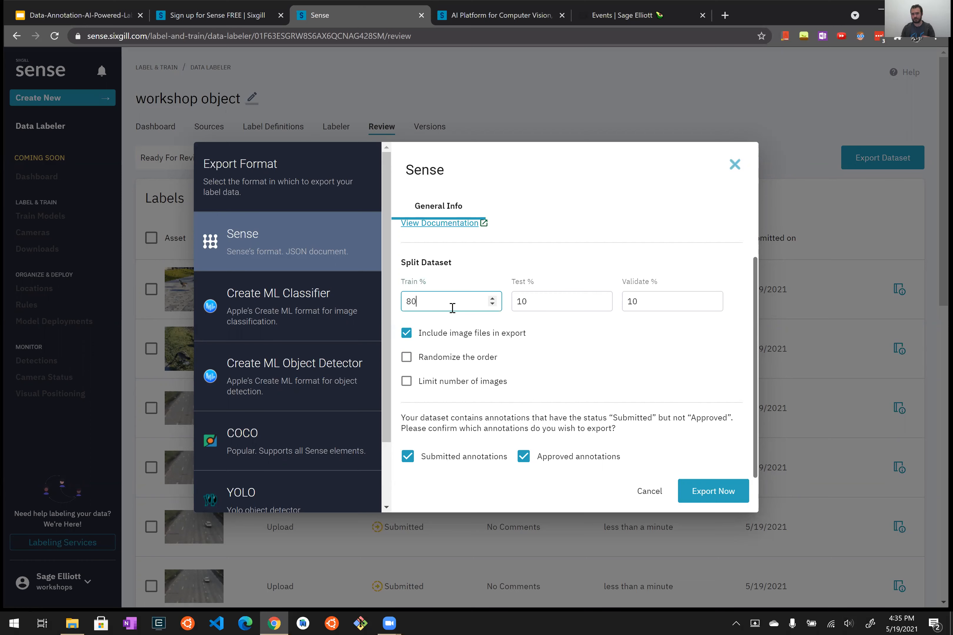
key(Up)
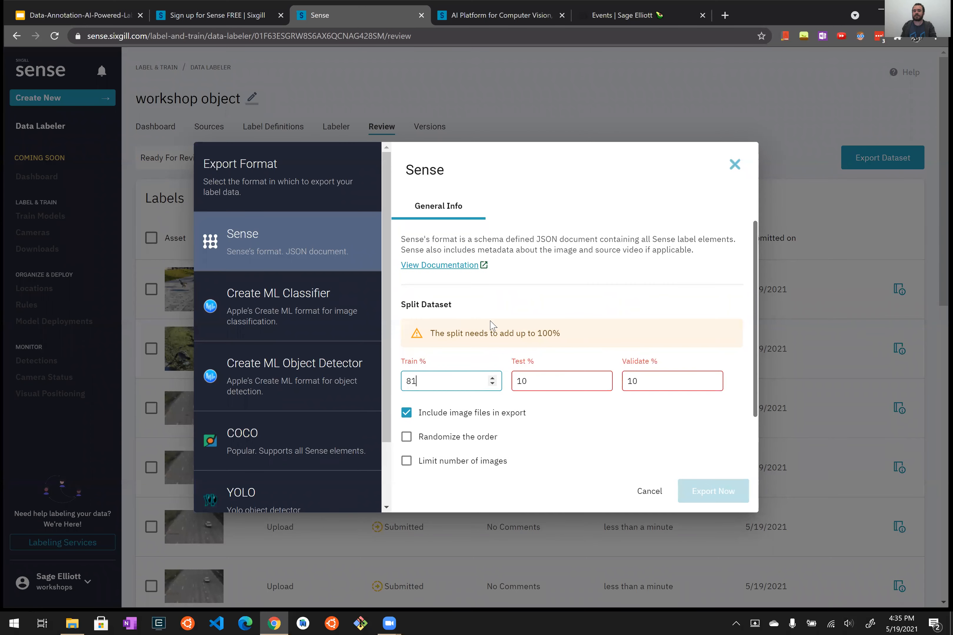
click(492, 384)
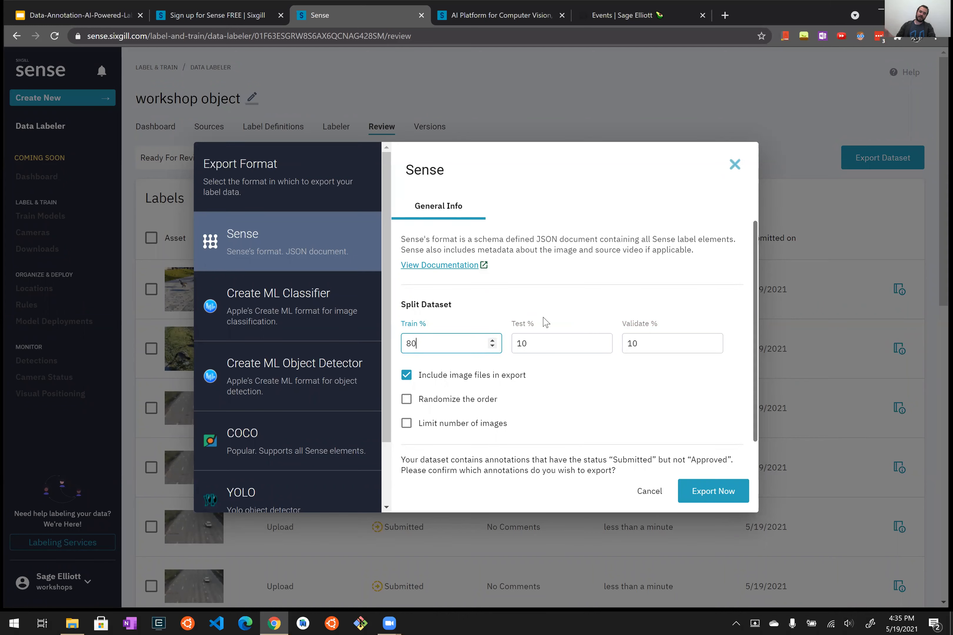
click(559, 272)
scroll(462, 355, down, 3)
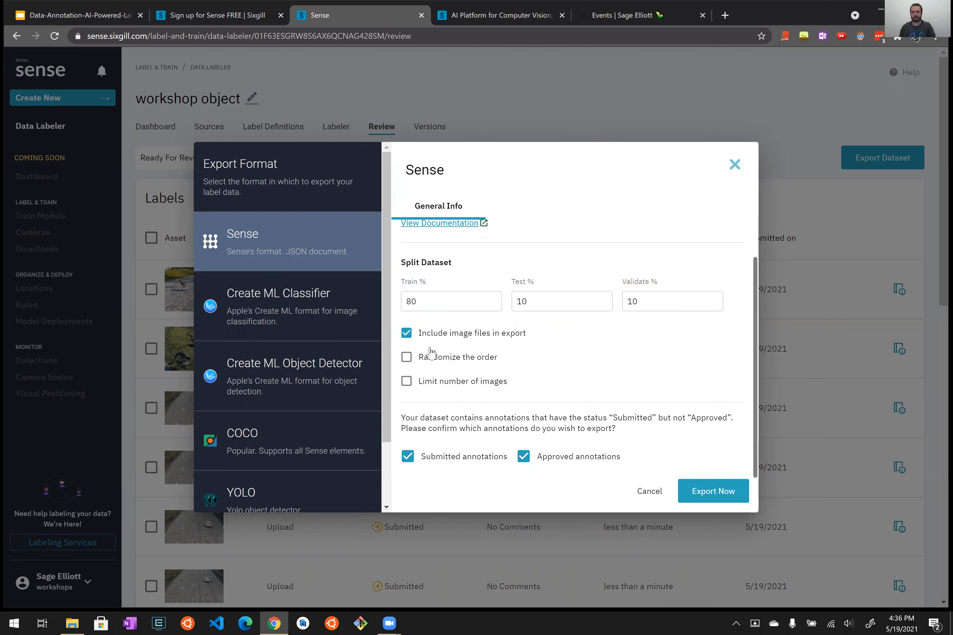
Look through the available export formats, viewing the options for COCO and Create ML Object Detector.
scroll(533, 347, up, 3)
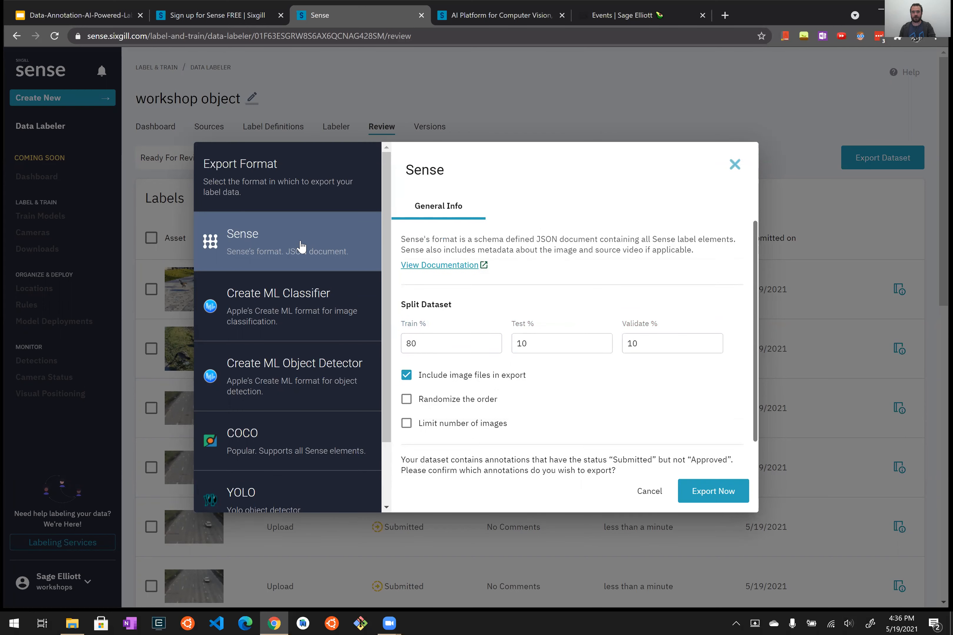
scroll(302, 249, down, 2)
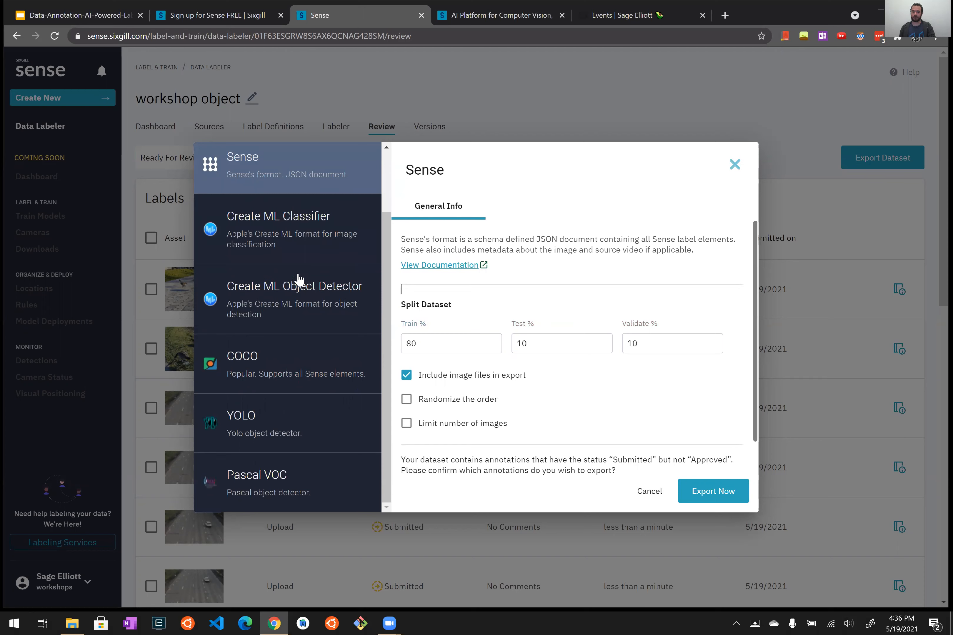
scroll(304, 269, up, 2)
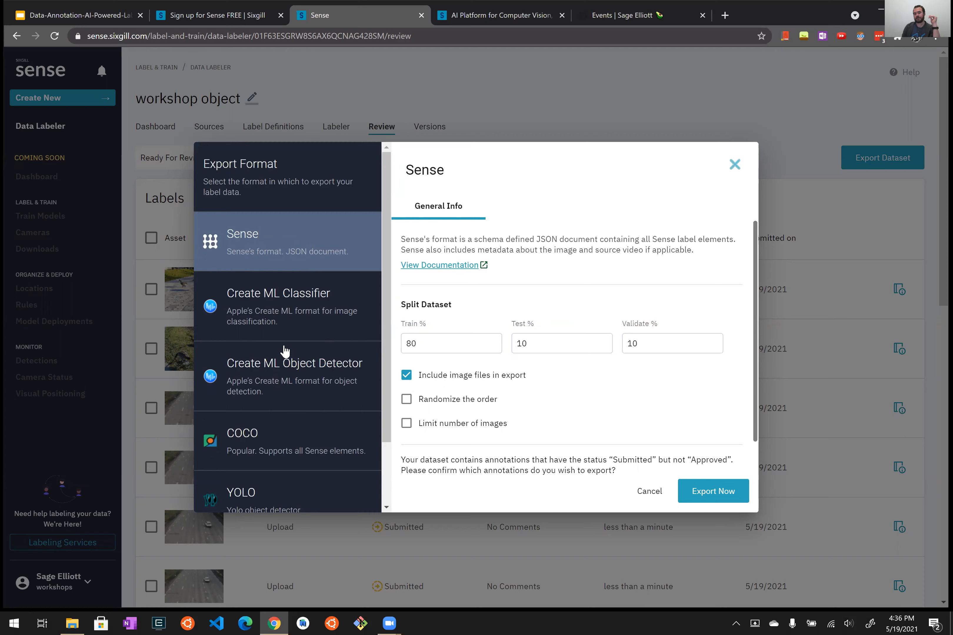
scroll(284, 351, down, 1)
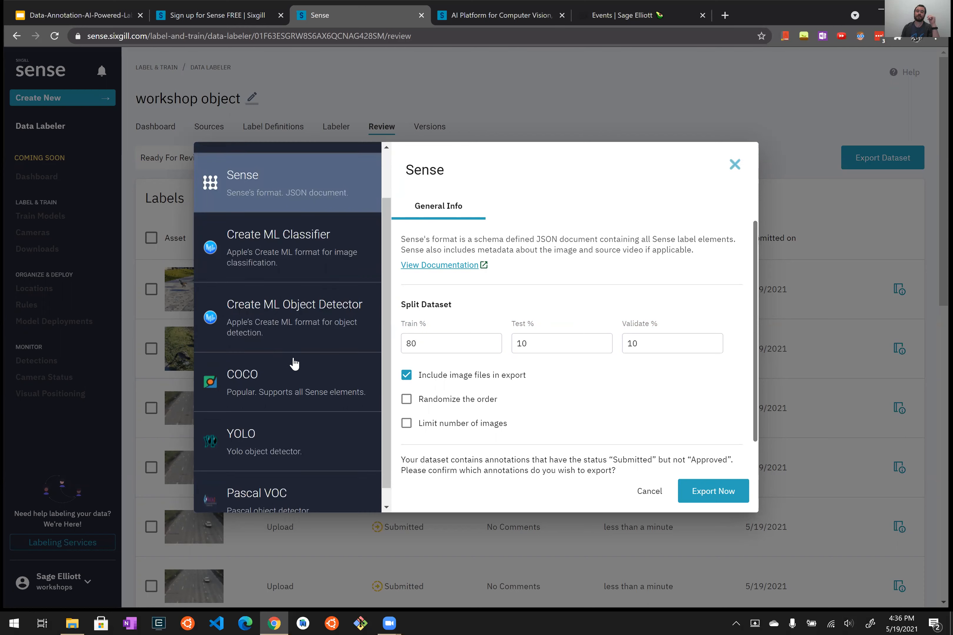
click(293, 371)
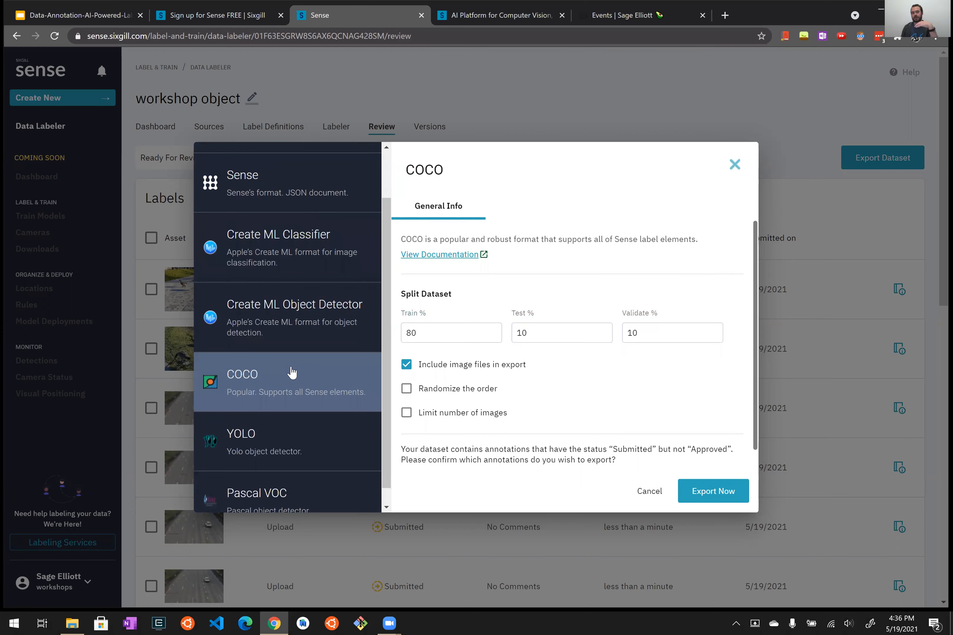
scroll(292, 371, down, 1)
click(262, 472)
click(291, 363)
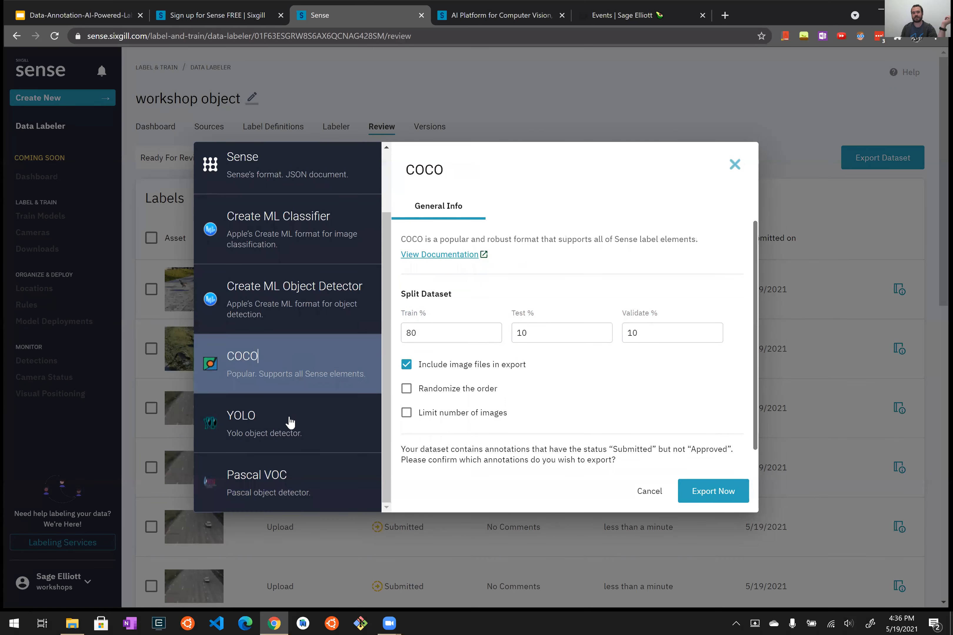
scroll(326, 336, up, 3)
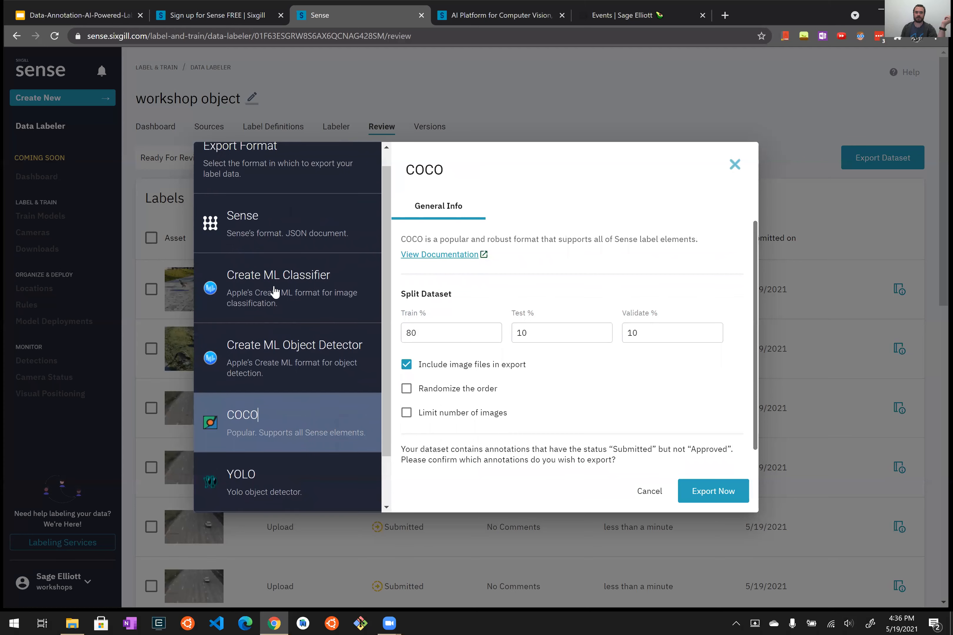
click(273, 291)
click(297, 346)
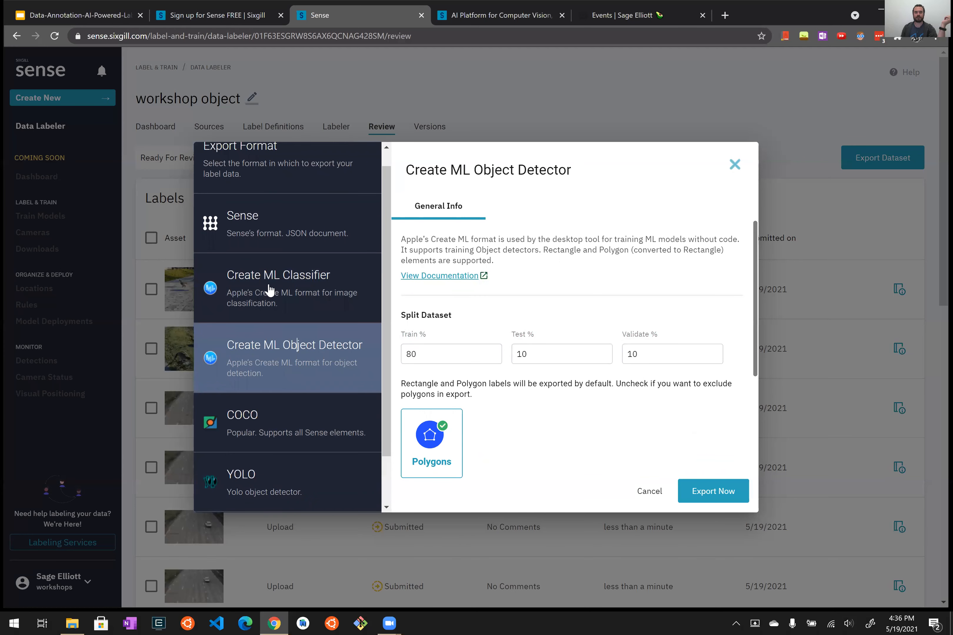
Export the dataset in COCO format and close the export dialog.
scroll(281, 399, down, 3)
click(283, 367)
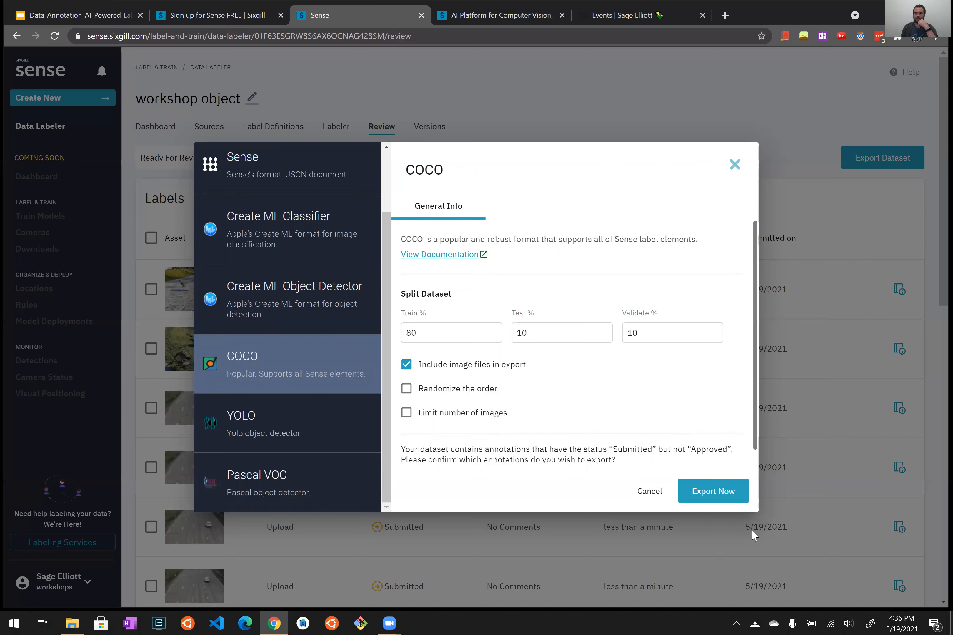
click(732, 499)
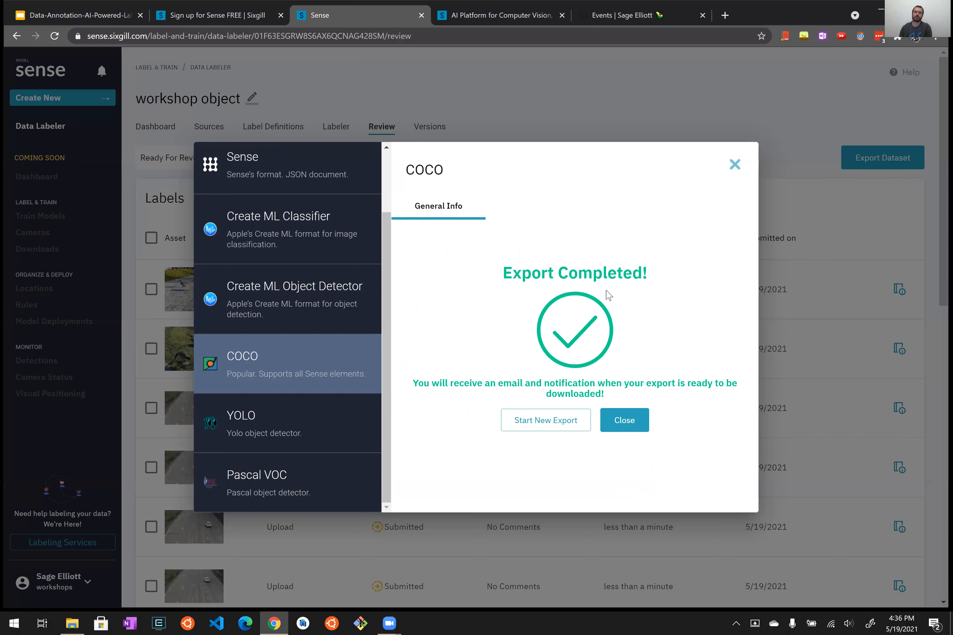
drag(531, 274, 682, 274)
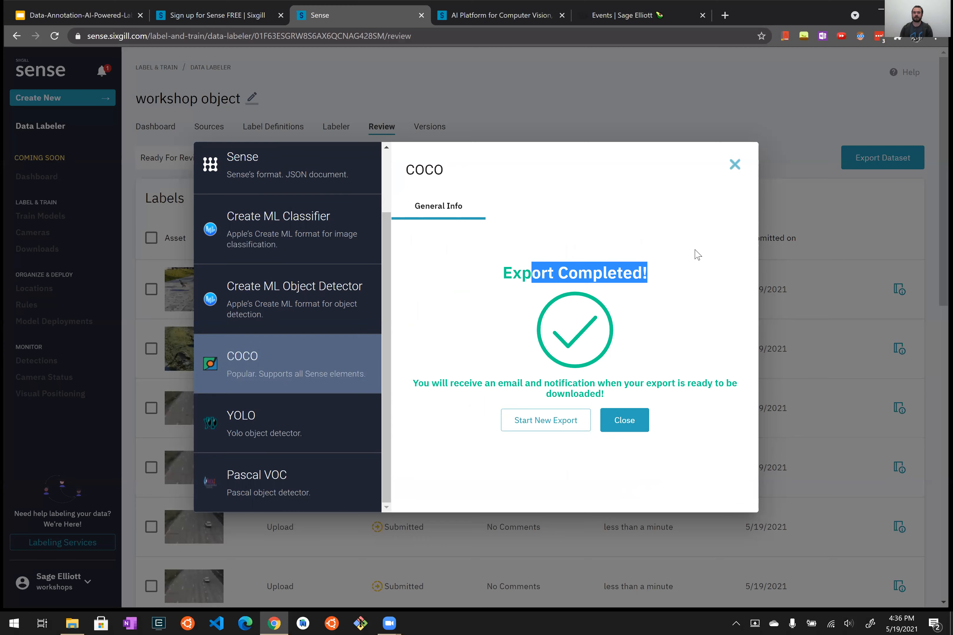
click(621, 418)
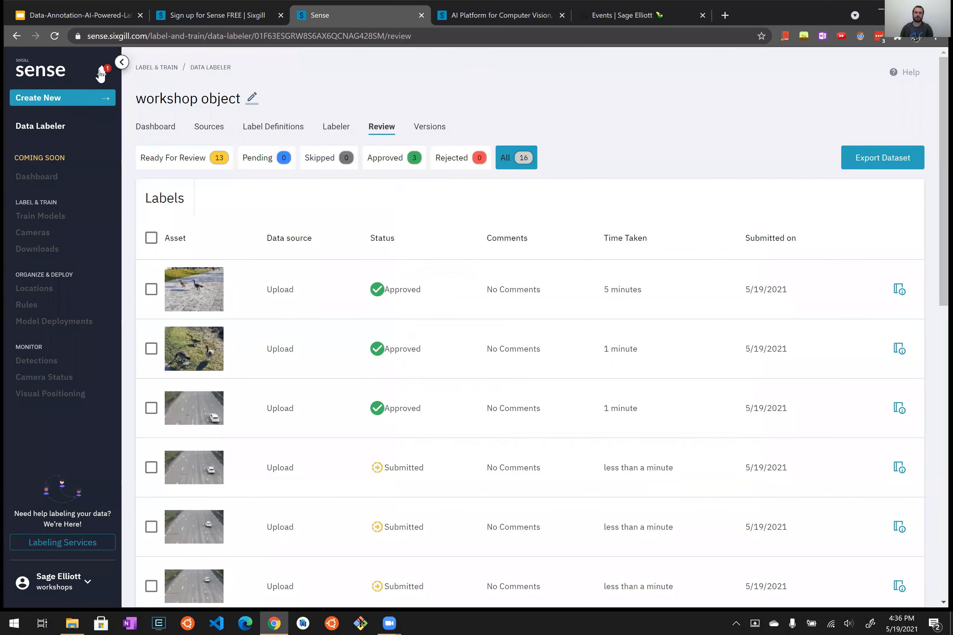
Download the generated workshop object export from its notification.
click(100, 73)
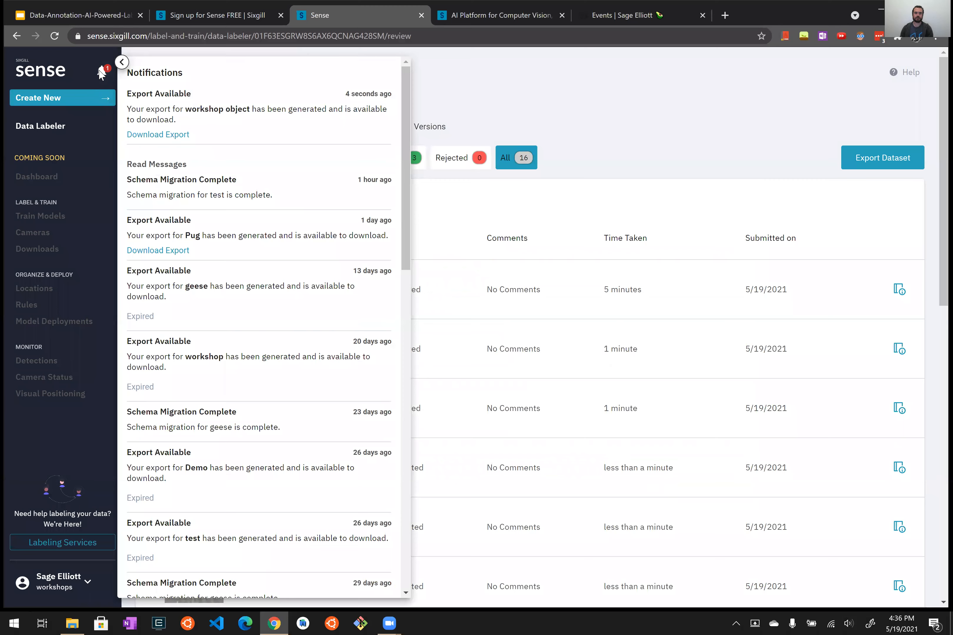
drag(346, 93, 358, 94)
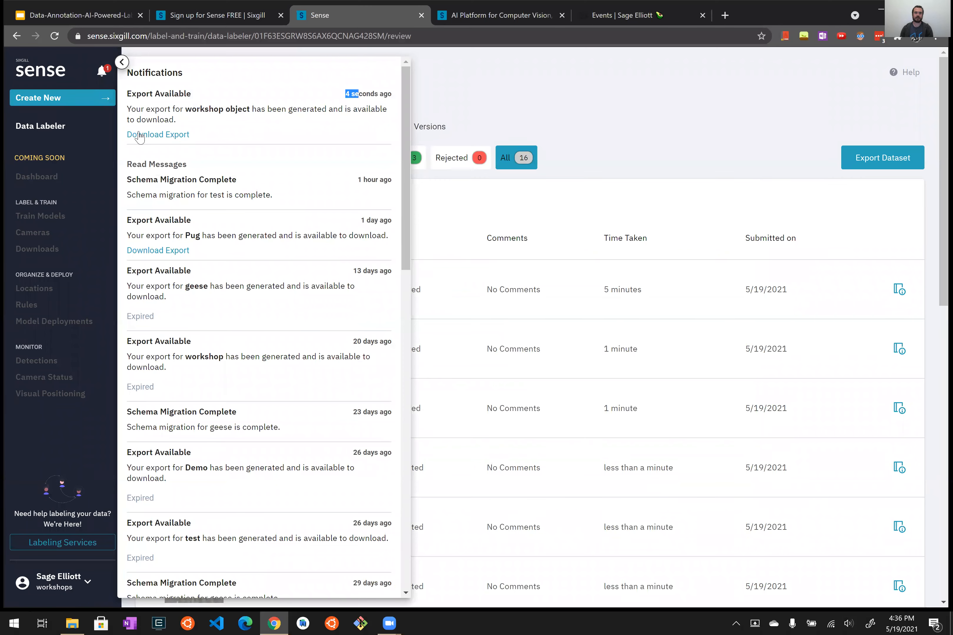
click(157, 134)
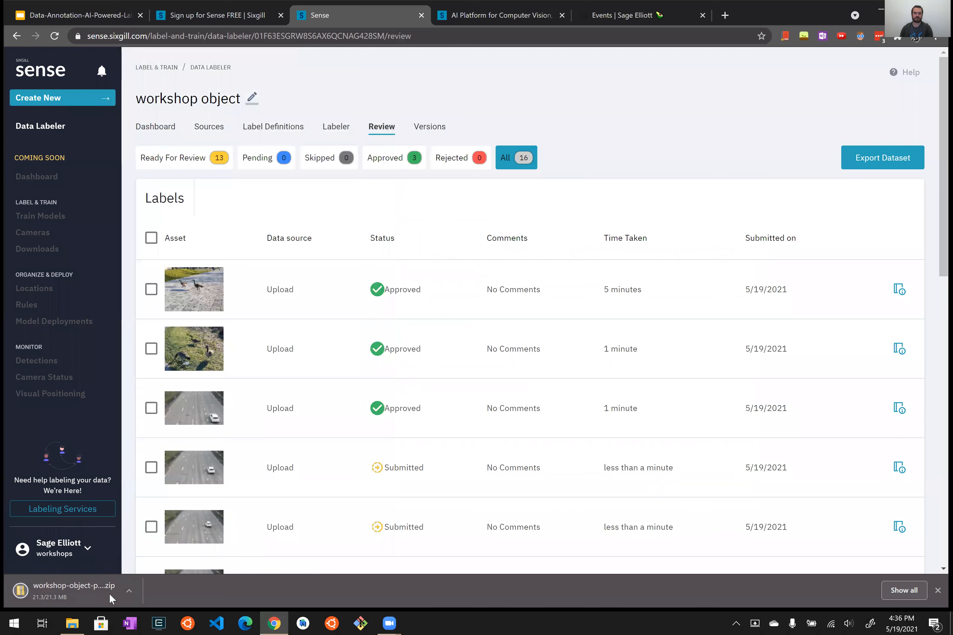
Open the downloaded zip archive and look over the images in its img folder.
click(82, 592)
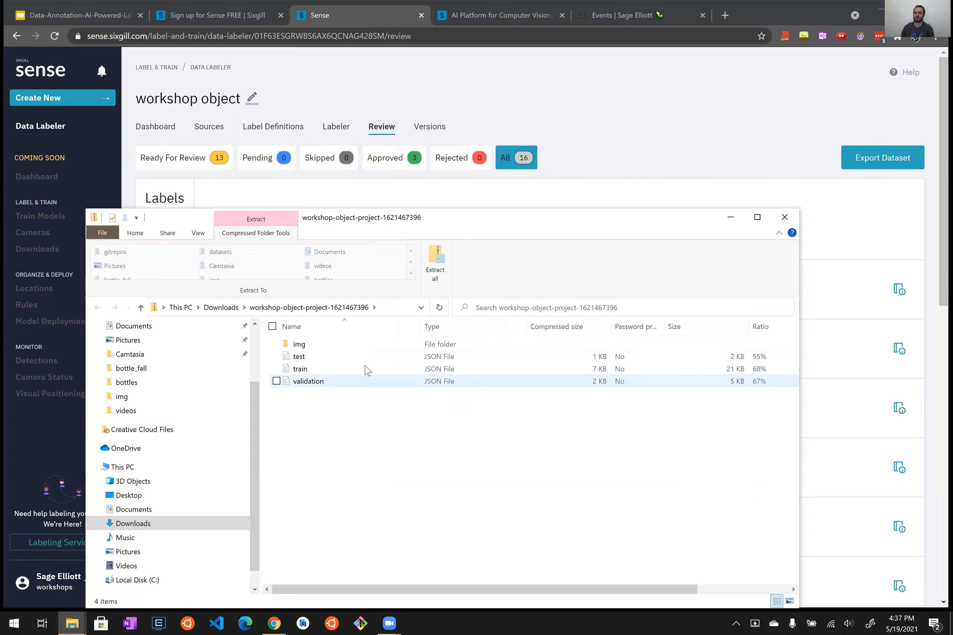
click(402, 348)
double_click(403, 348)
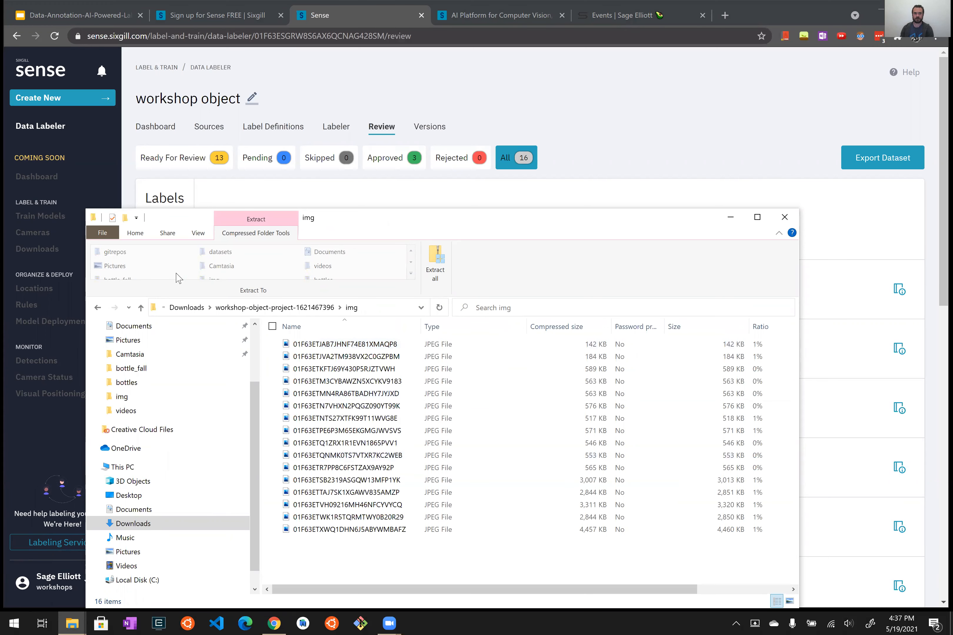
click(97, 307)
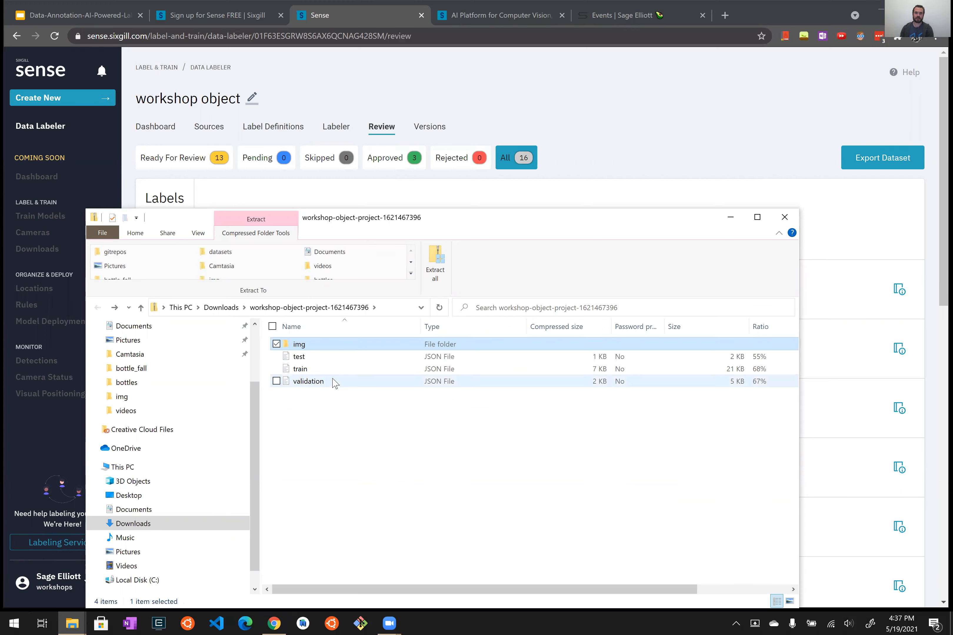
Open the archive's train JSON file and examine its image entries, annotation coordinates and category list.
click(330, 370)
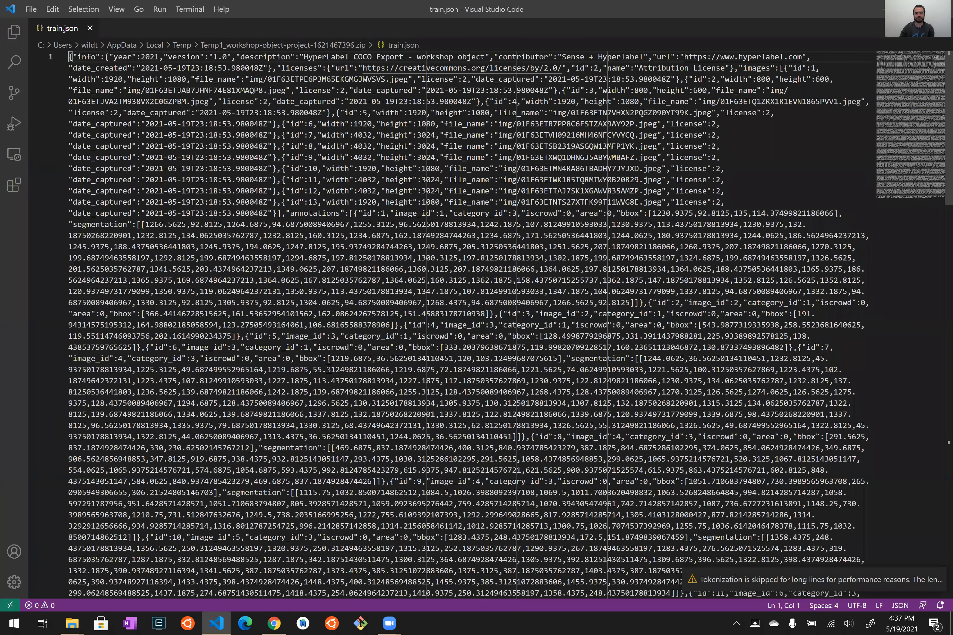
scroll(456, 348, down, 20)
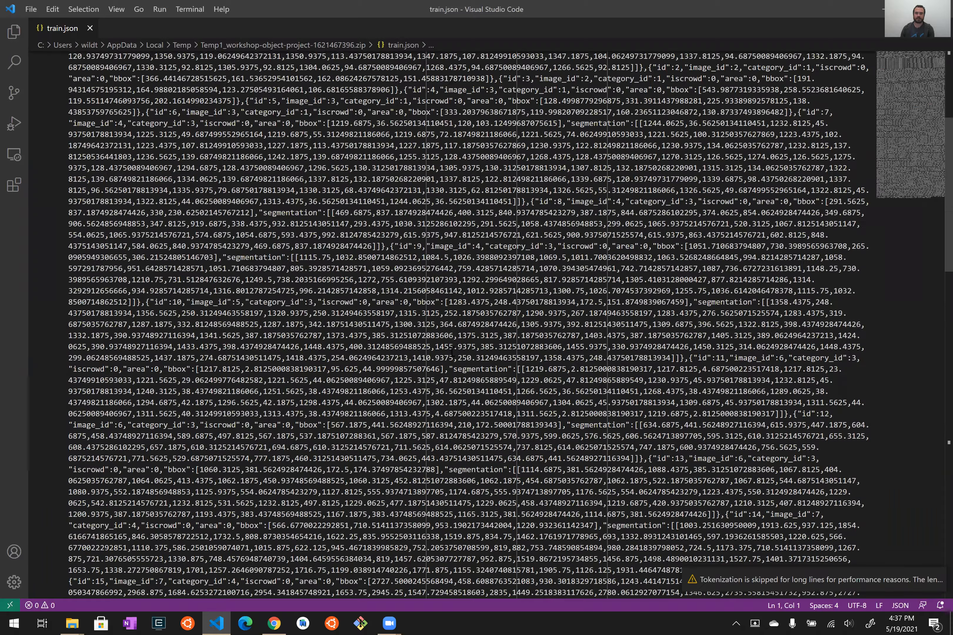
scroll(445, 357, up, 20)
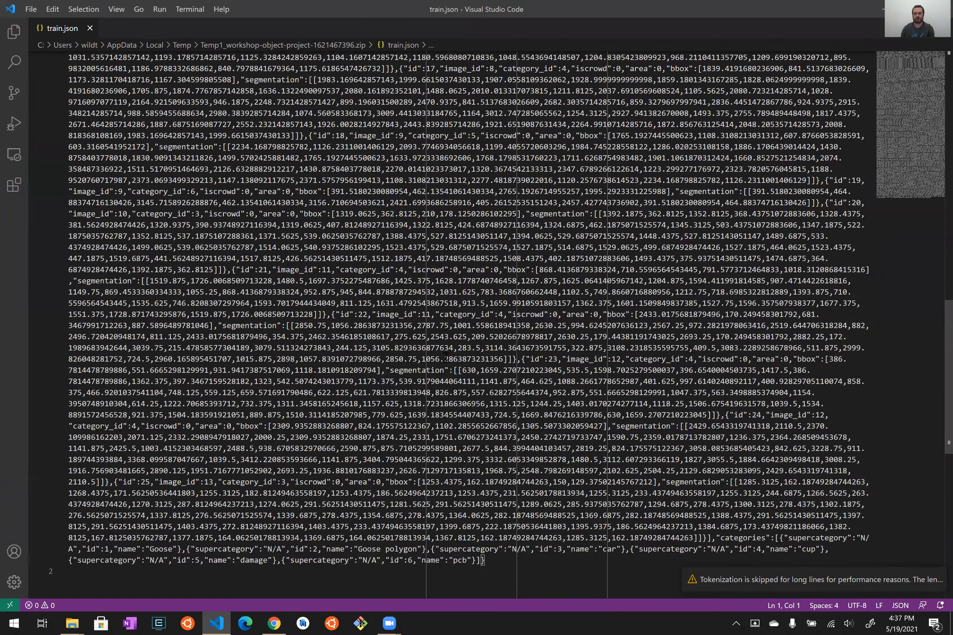
scroll(418, 359, up, 4)
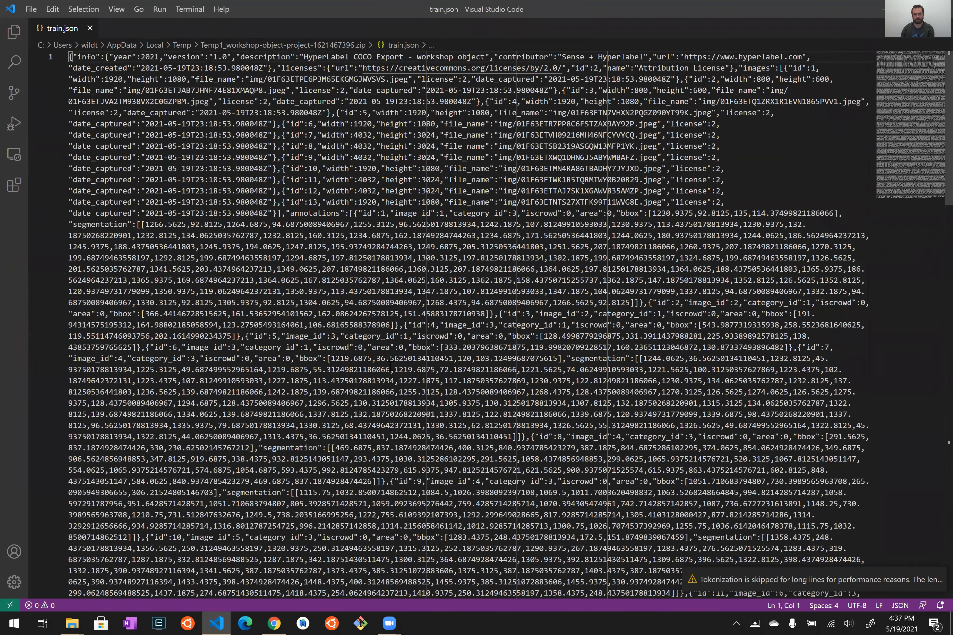
drag(358, 415, 331, 384)
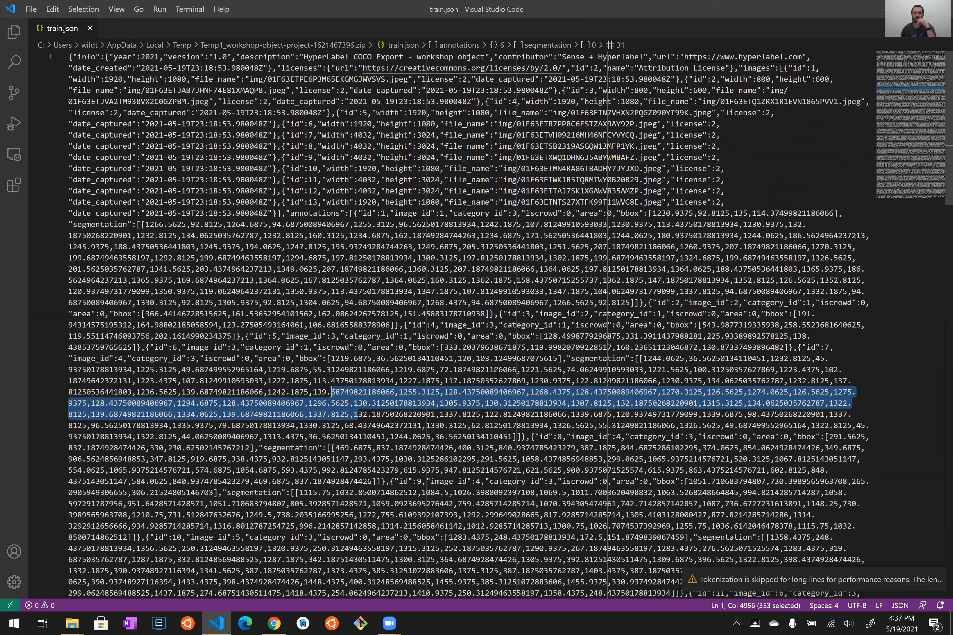
scroll(497, 374, down, 14)
scroll(518, 450, down, 5)
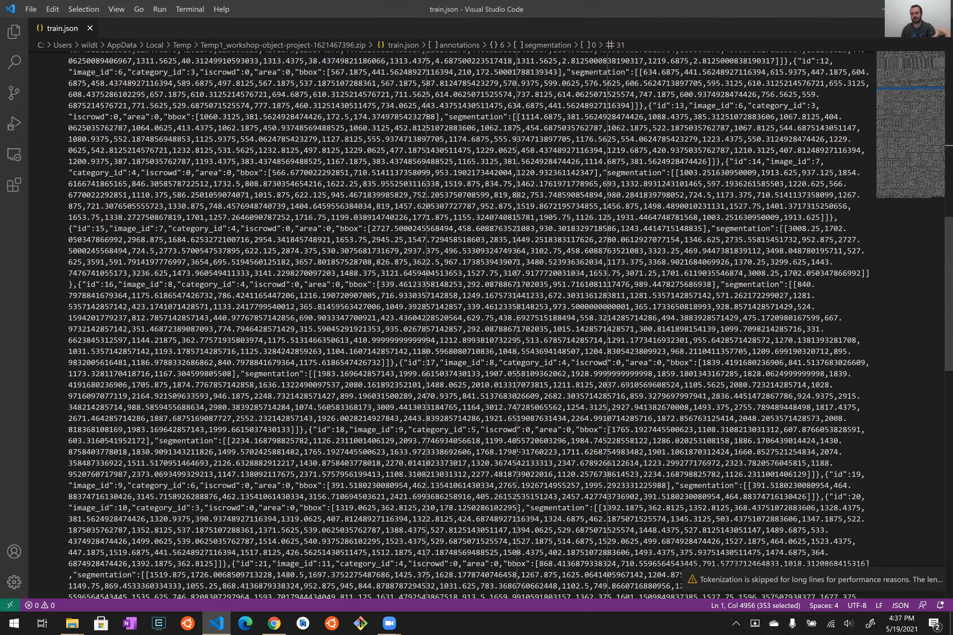
scroll(517, 453, down, 2)
scroll(518, 453, down, 10)
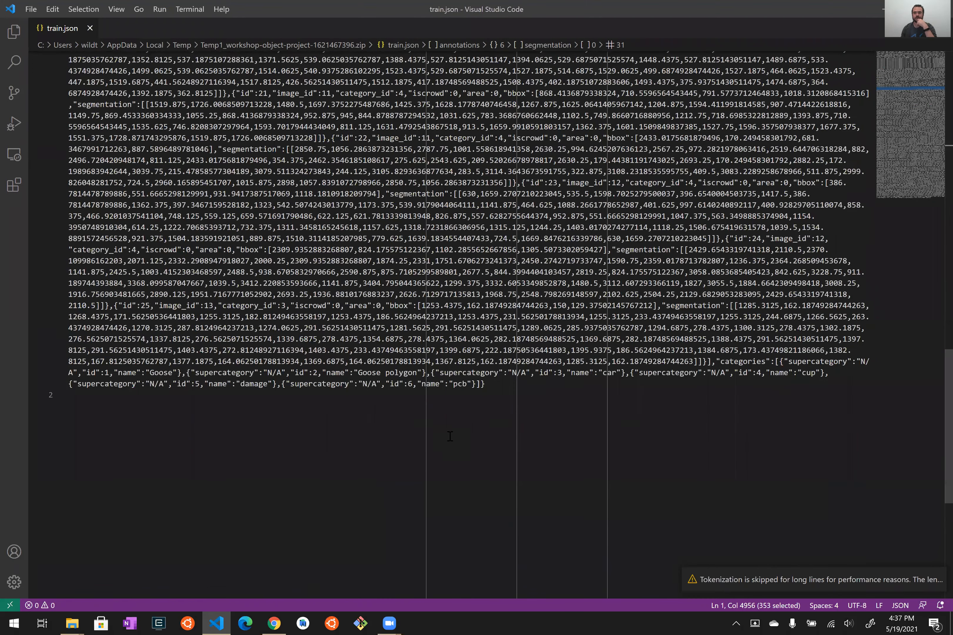
Close the train JSON file and the archive window, and look over the asset statuses on the dataset's Review page.
scroll(450, 436, up, 20)
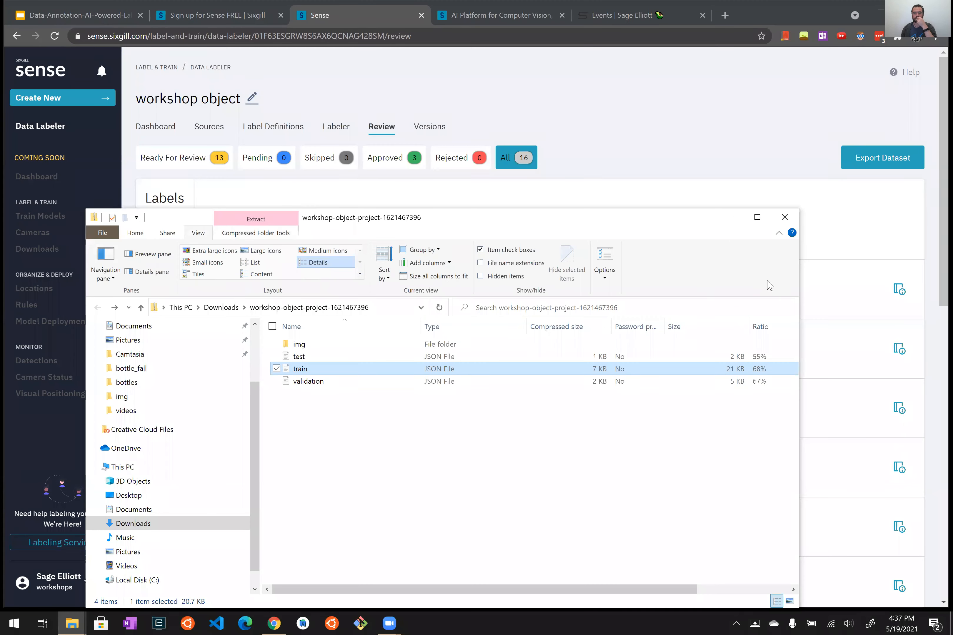
click(784, 217)
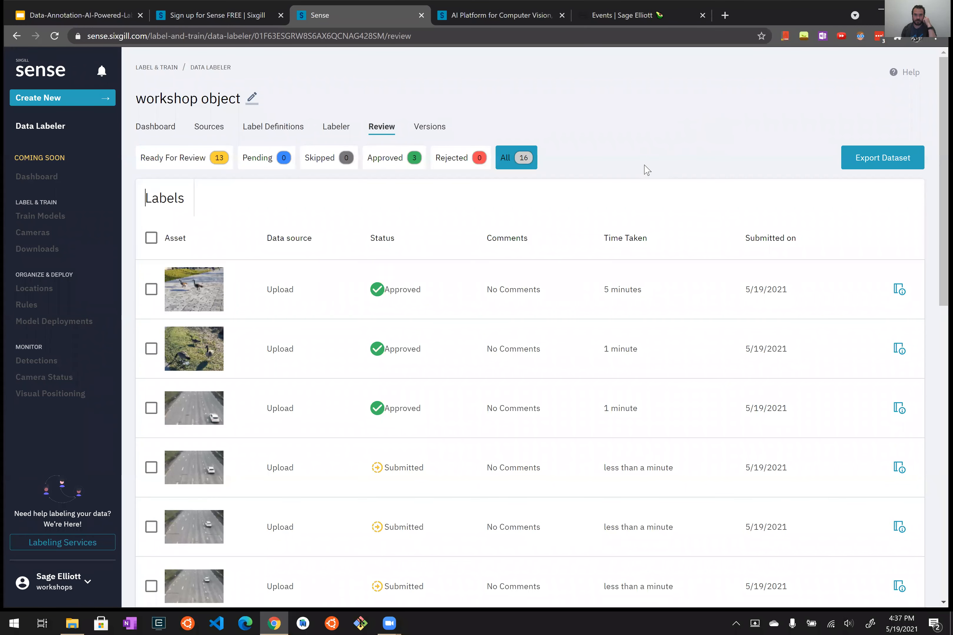
scroll(613, 304, down, 4)
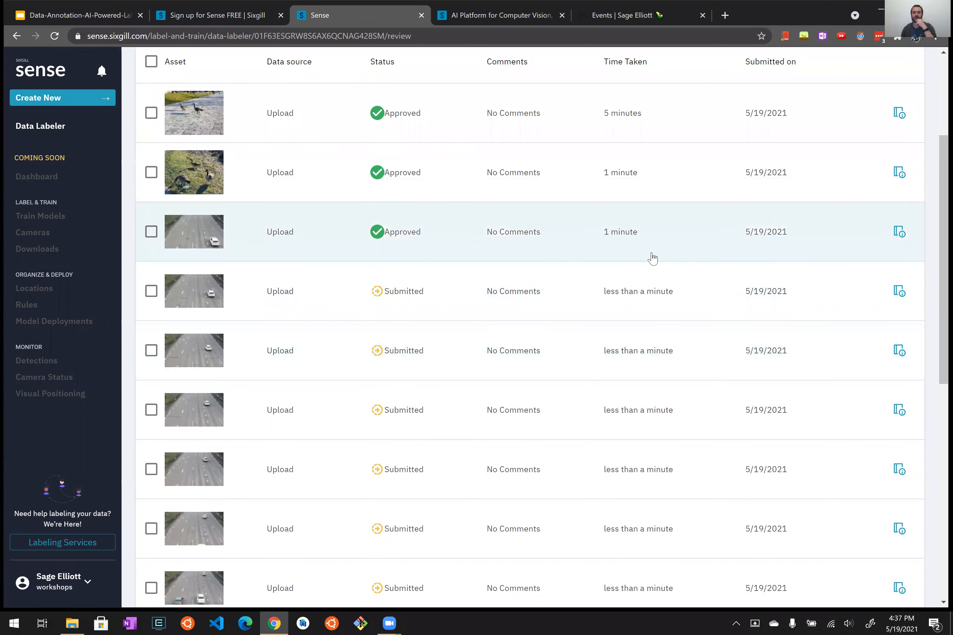
scroll(521, 302, down, 11)
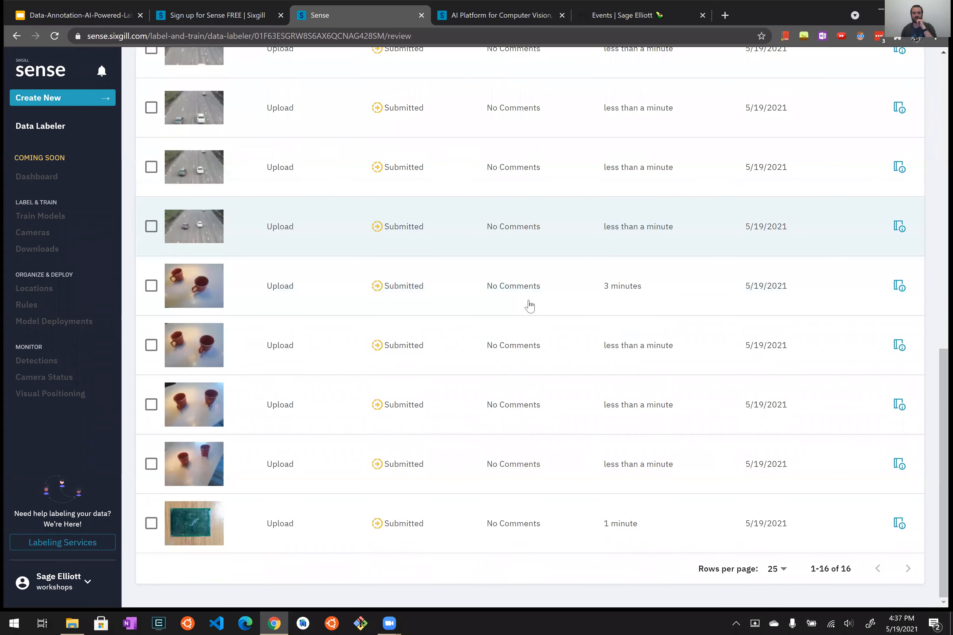
scroll(528, 311, up, 8)
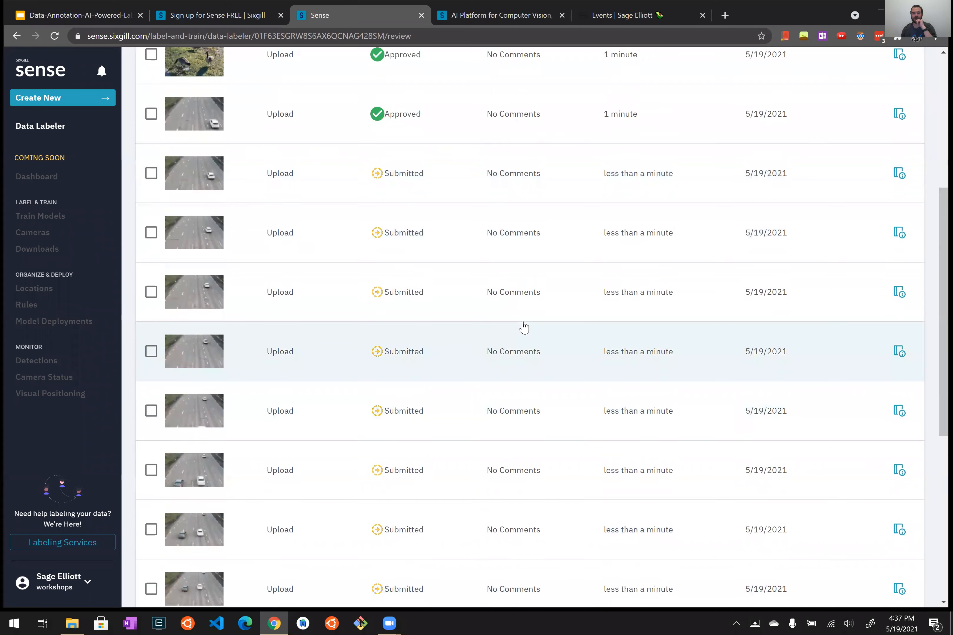
scroll(523, 328, up, 5)
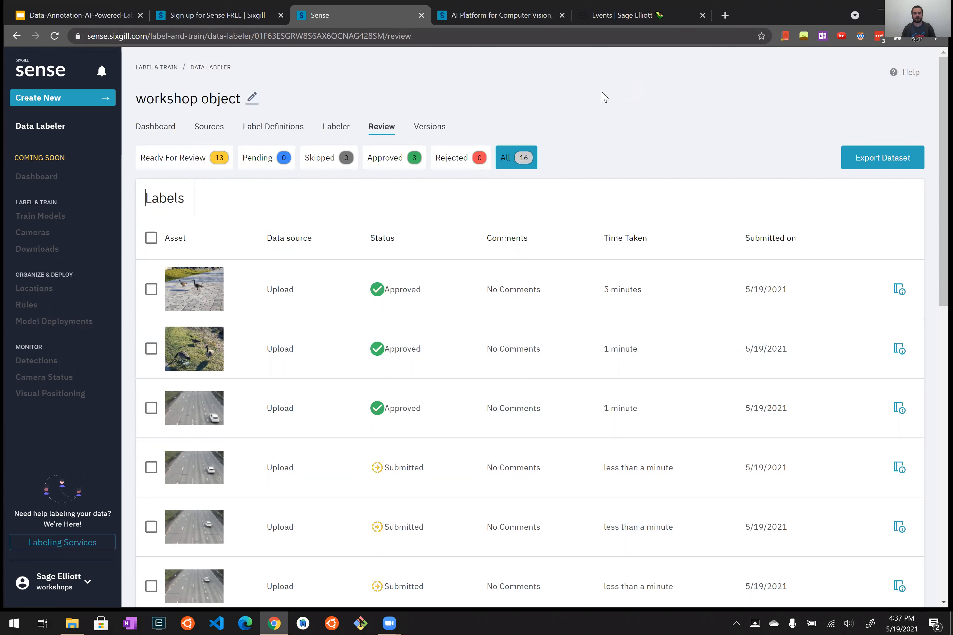
Reopen the workshop object dataset from the Data Labeler list and display all its images in the Labeler.
click(236, 16)
click(388, 17)
click(58, 133)
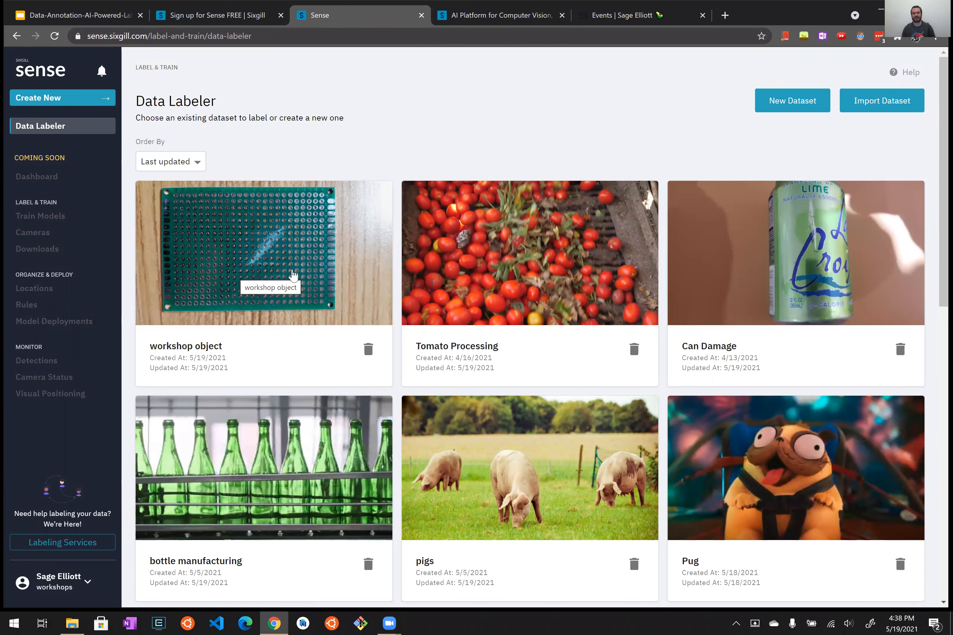
click(292, 270)
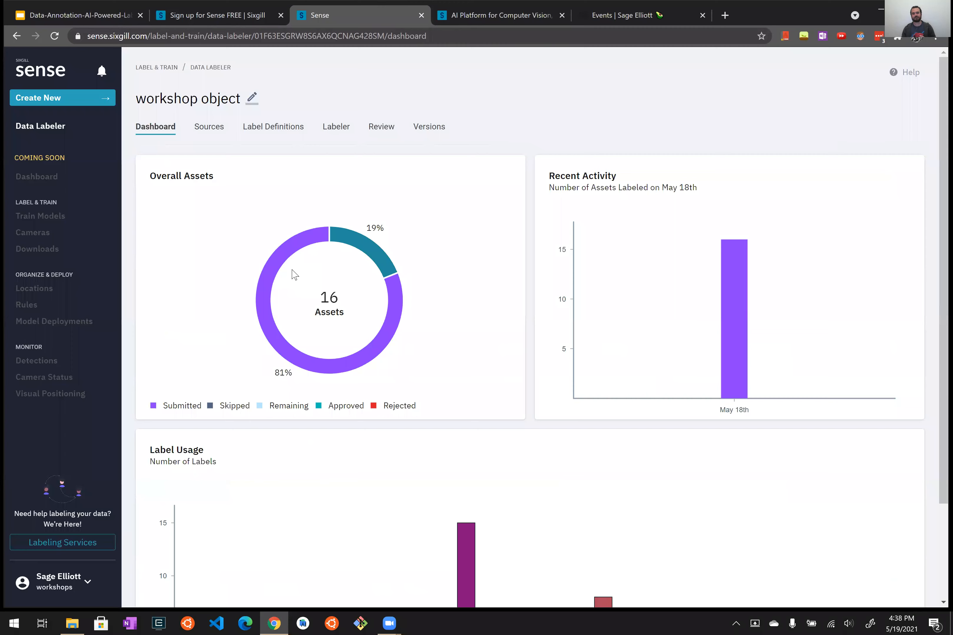
click(198, 127)
click(336, 130)
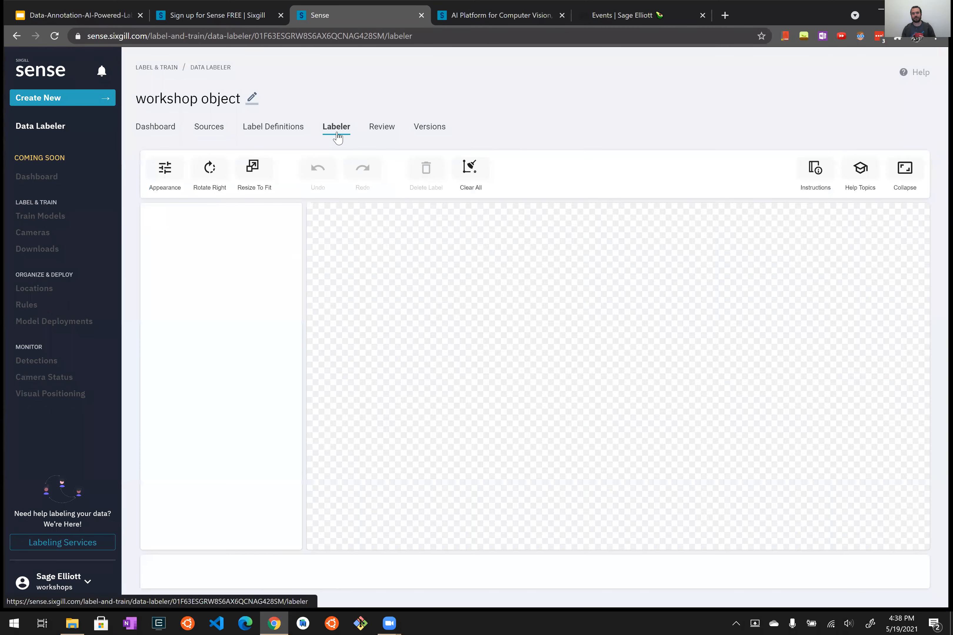
click(213, 574)
click(204, 499)
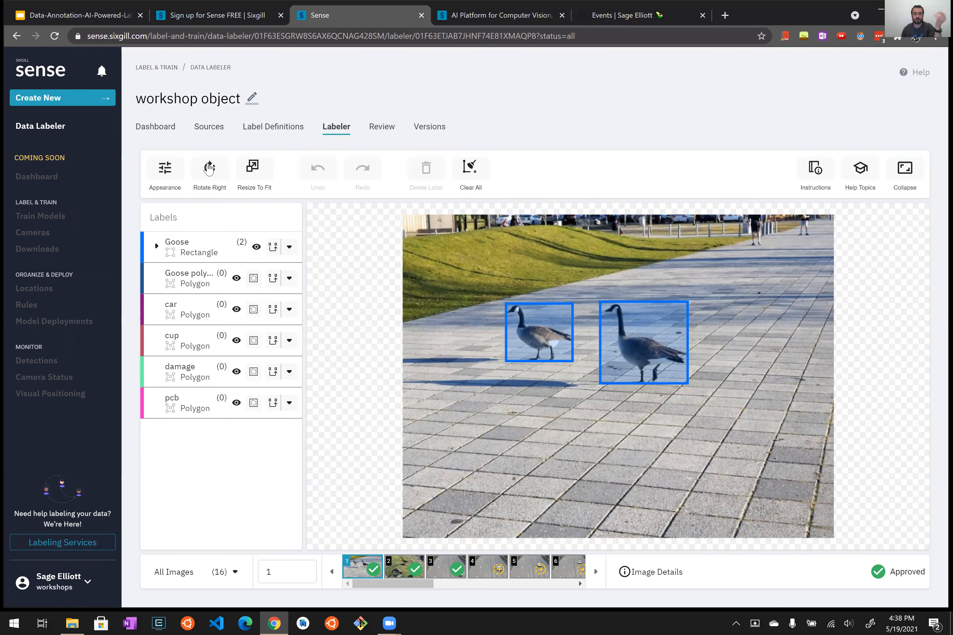
Return through the dataset's review, label definition and source pages to its dashboard and examine the Overall Assets, Recent Activity and Label Usage charts.
click(385, 129)
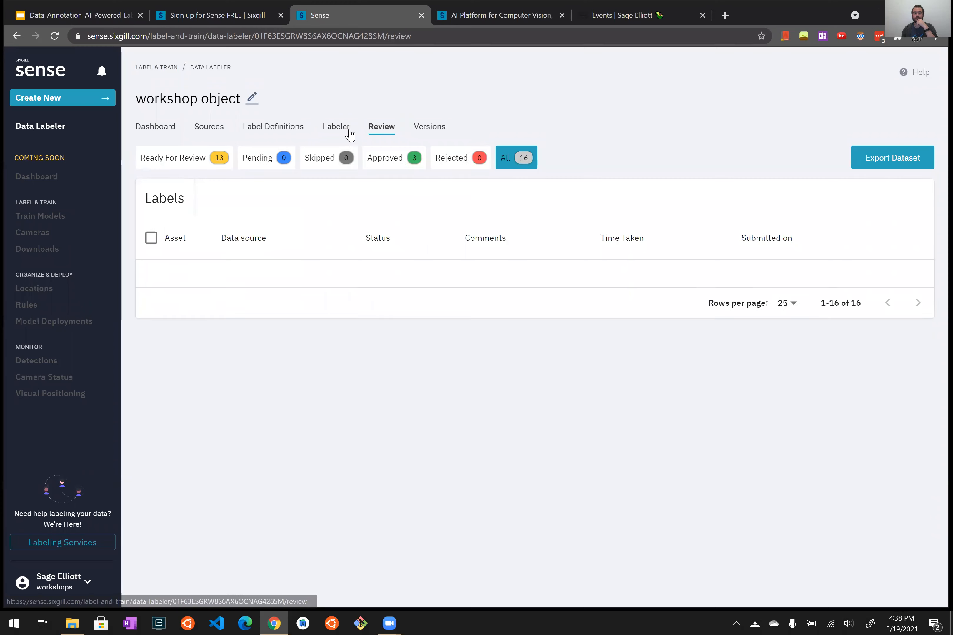
click(256, 132)
click(209, 129)
click(156, 130)
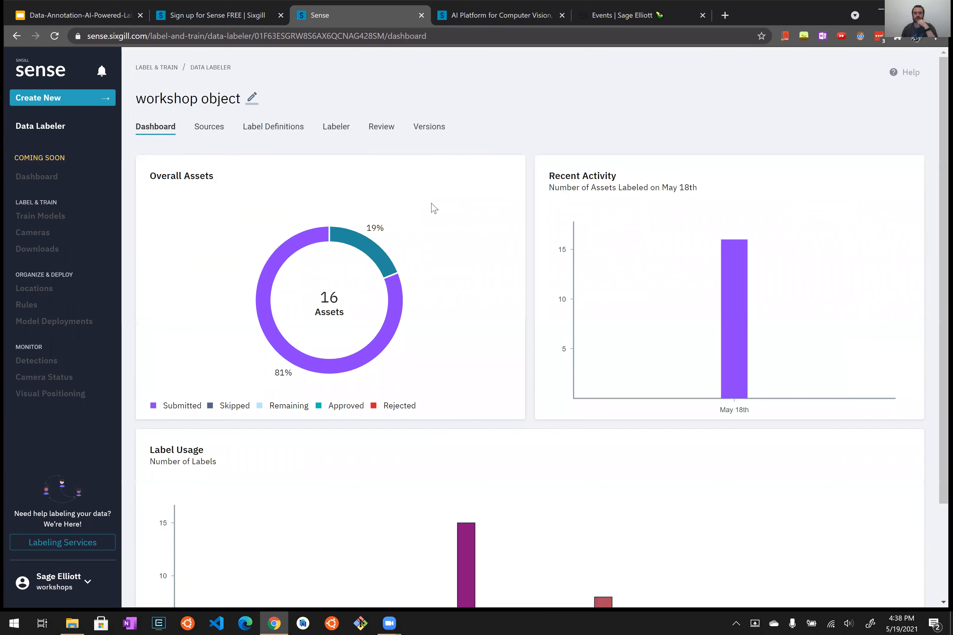
scroll(505, 327, down, 3)
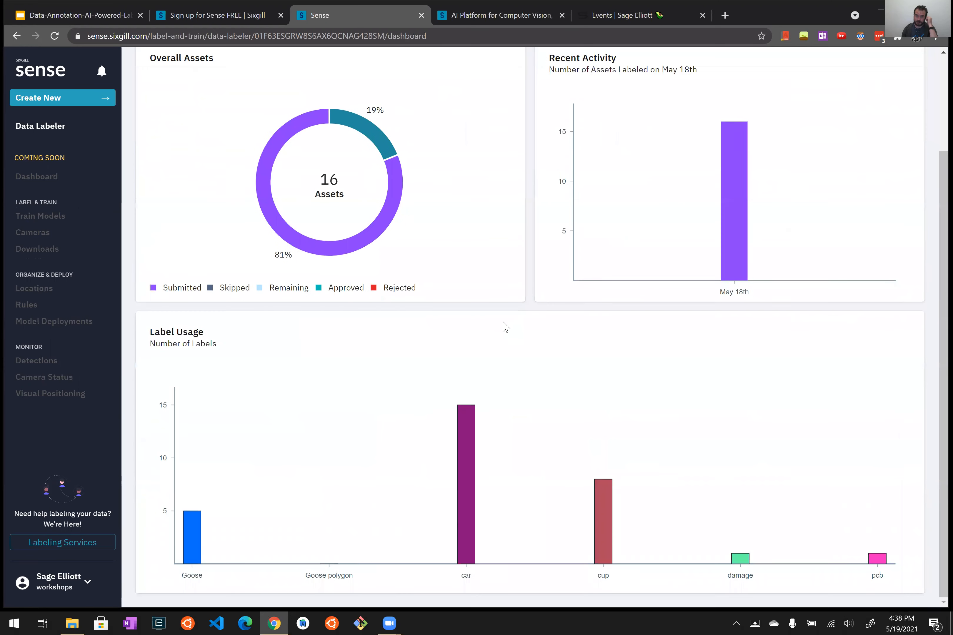
scroll(663, 249, up, 3)
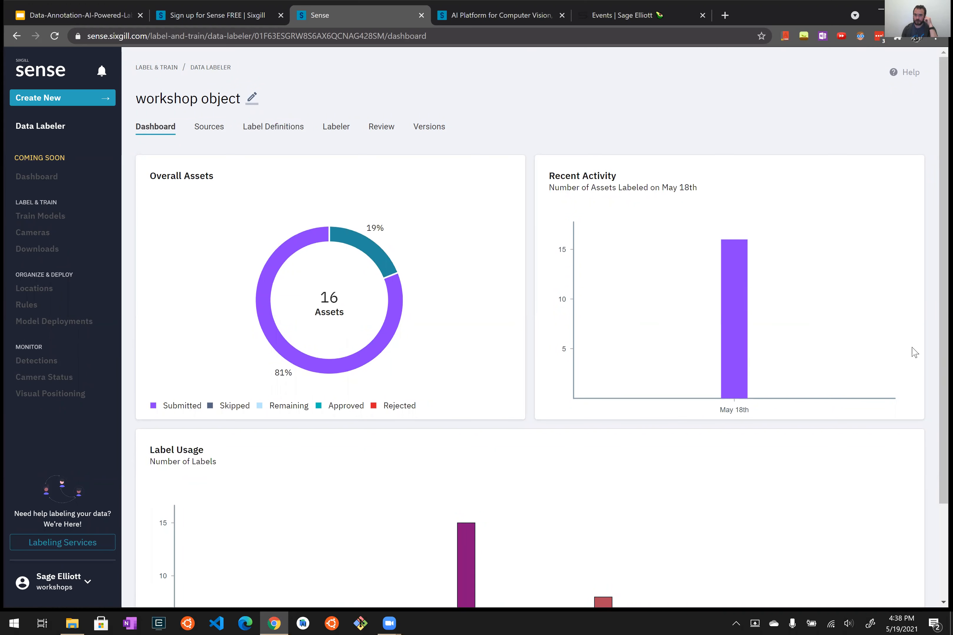
scroll(549, 419, down, 3)
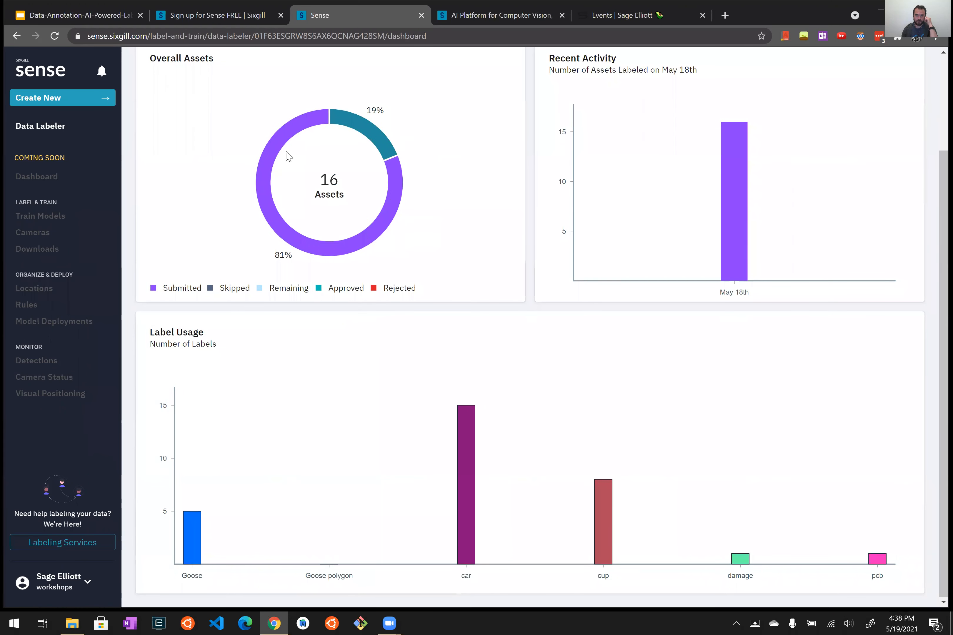
scroll(283, 239, up, 3)
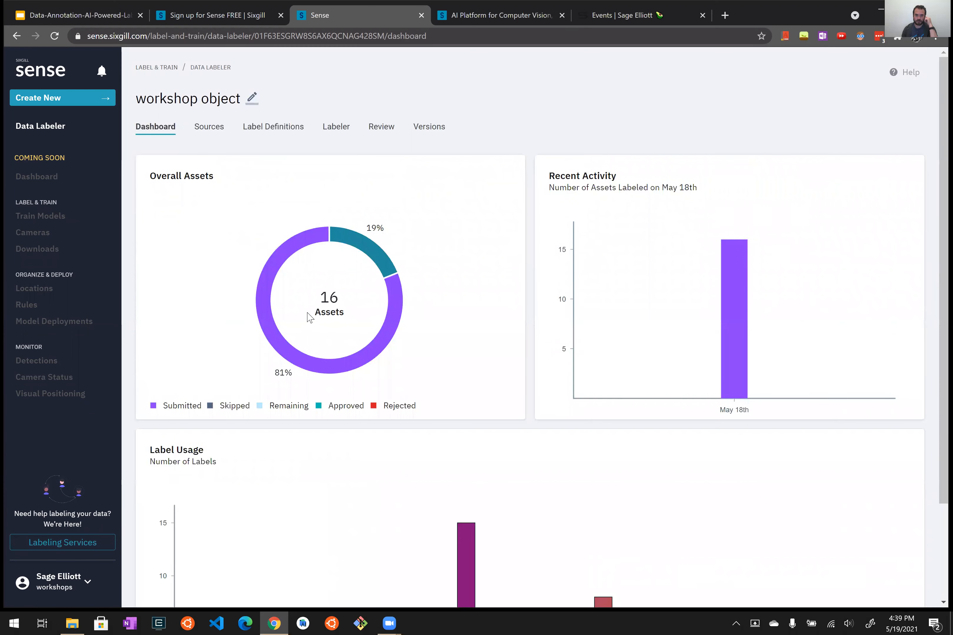
scroll(527, 372, down, 3)
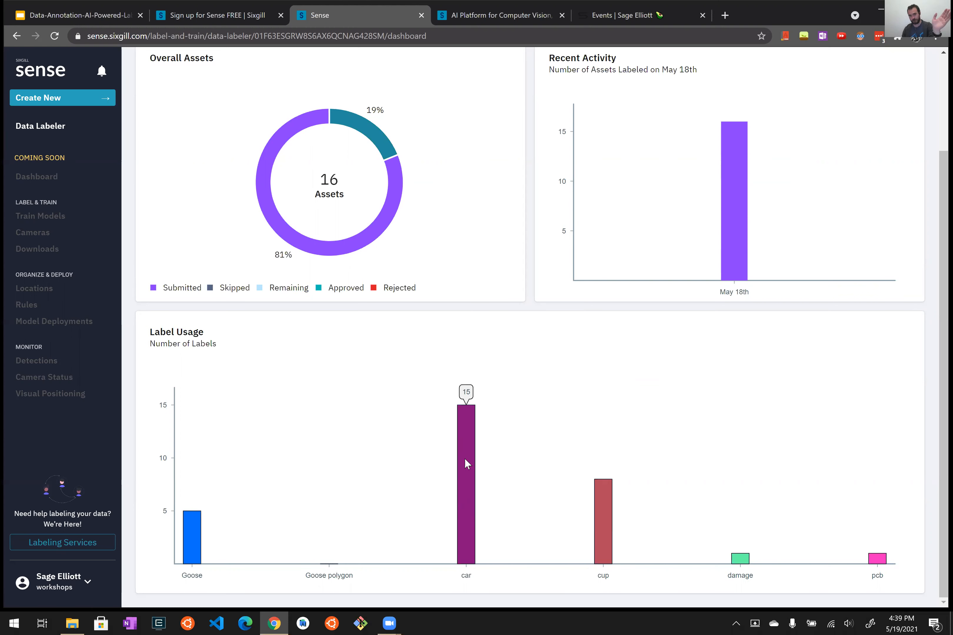
mouse_move(183, 555)
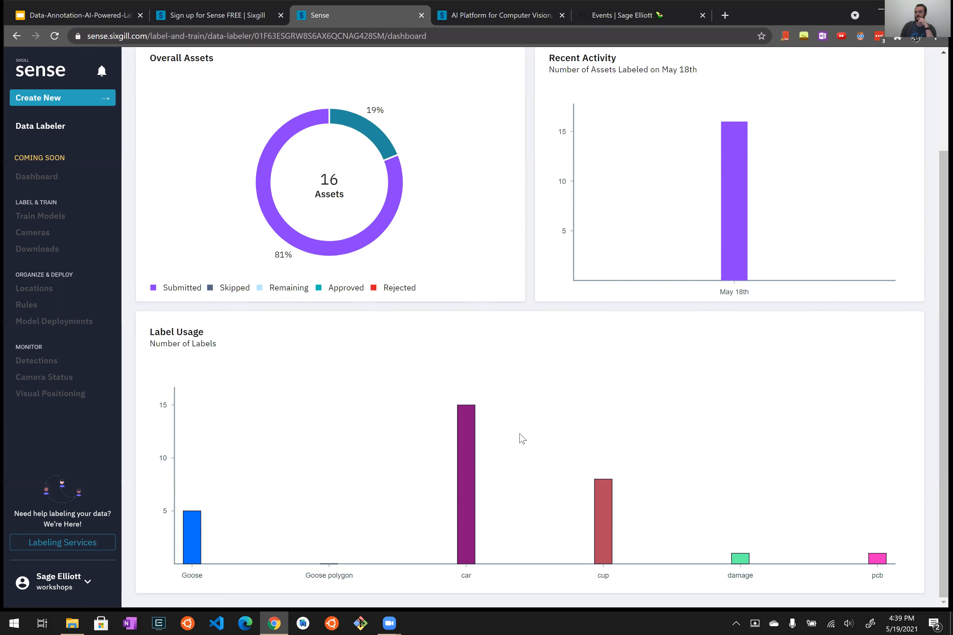
scroll(523, 438, up, 3)
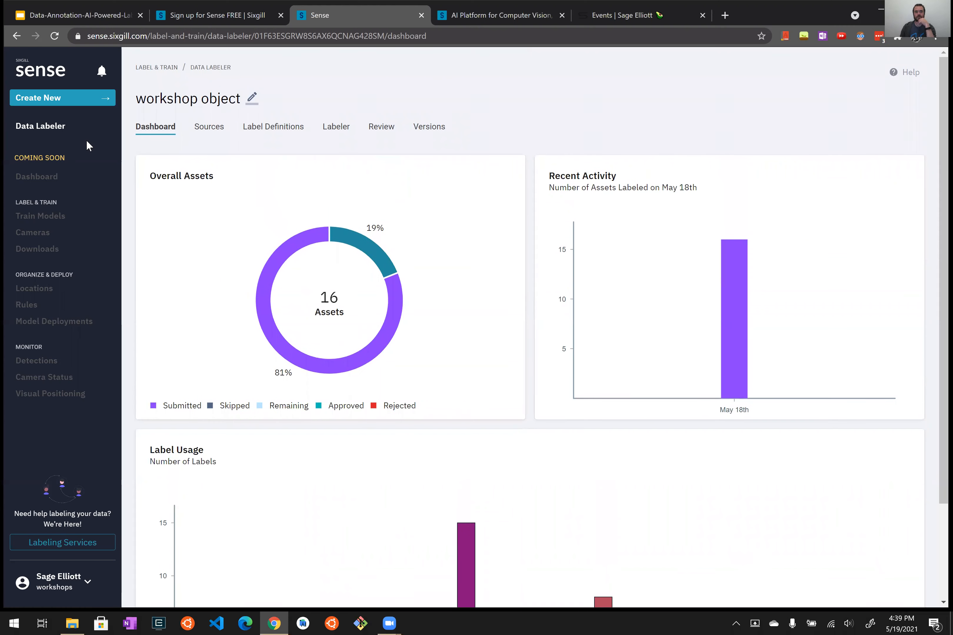
Create a new dataset named "hands" in the Data Labeler and continue to its sources.
click(46, 127)
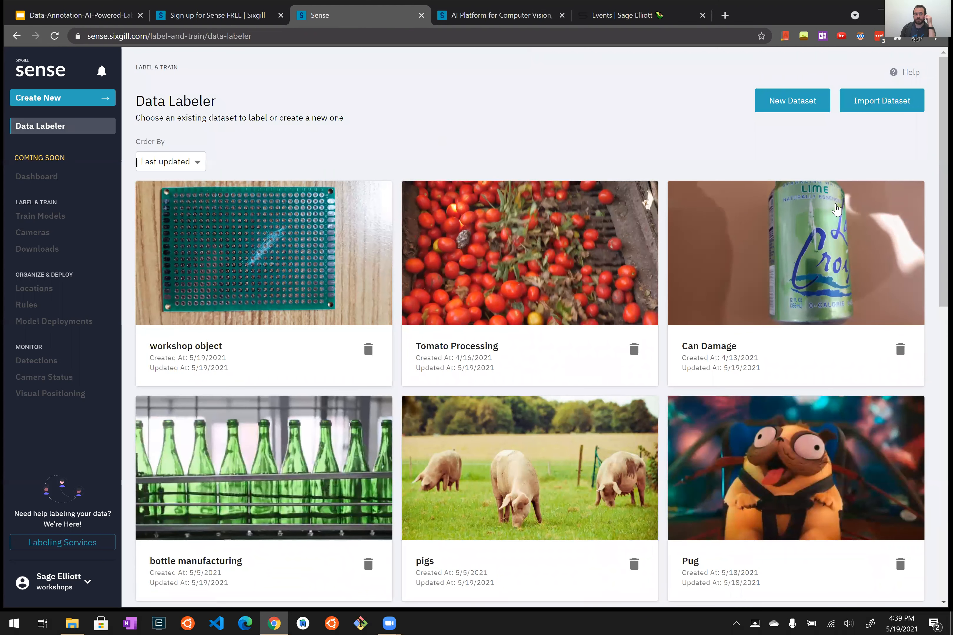
click(782, 109)
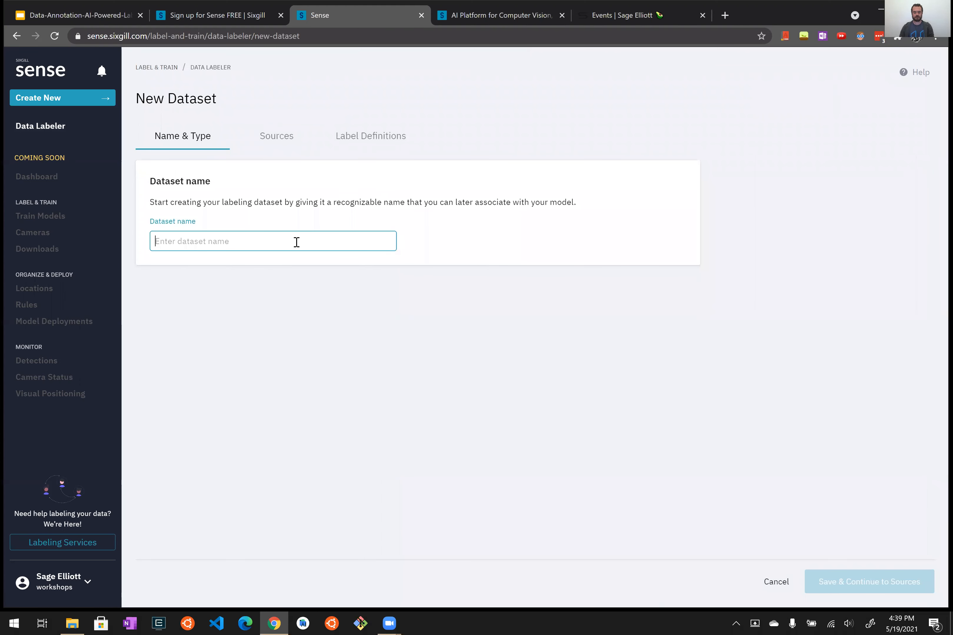
text(hands)
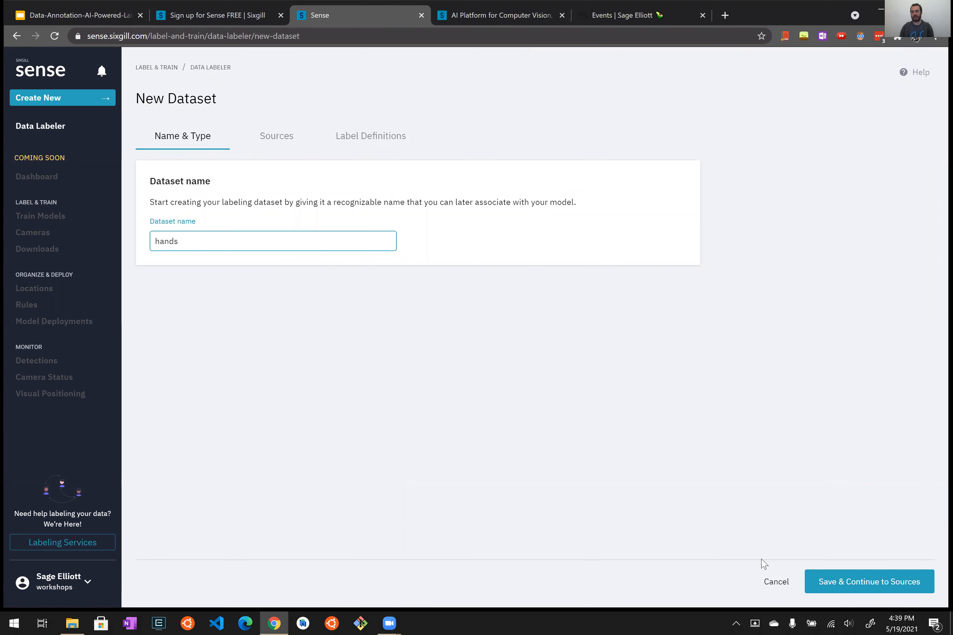
click(895, 581)
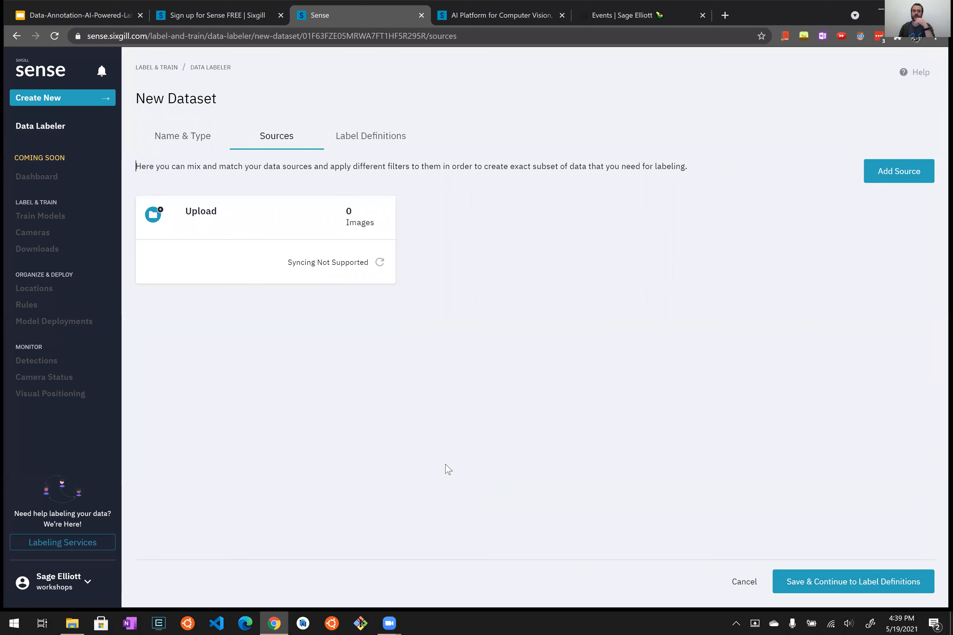
Upload feature_points_hand1, feature_points_hand2 and feature_points_hand3 from the feature_points folder in data-annotation-samples as the dataset's source images.
click(879, 172)
click(212, 312)
click(204, 538)
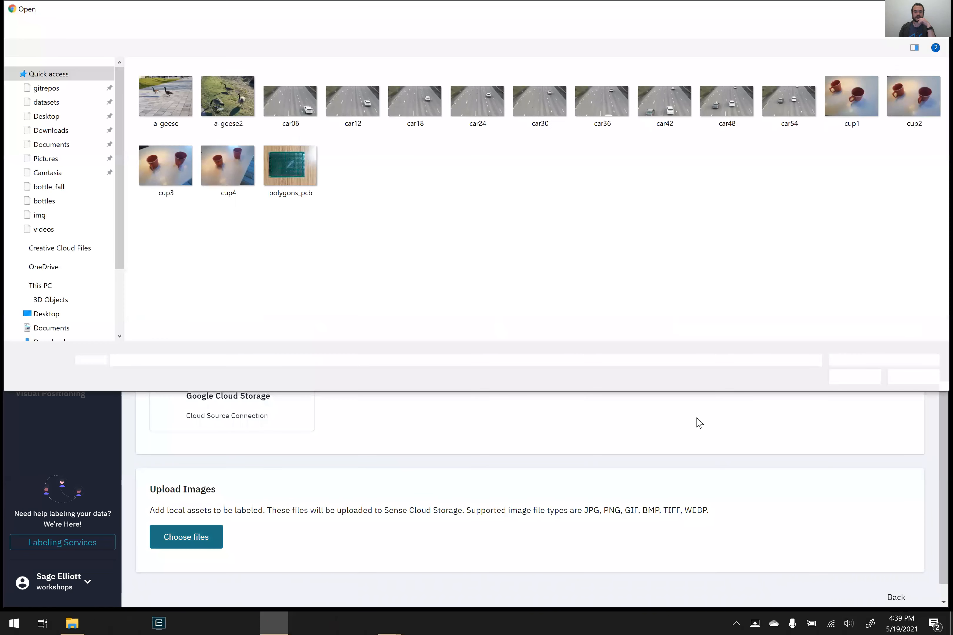
click(249, 27)
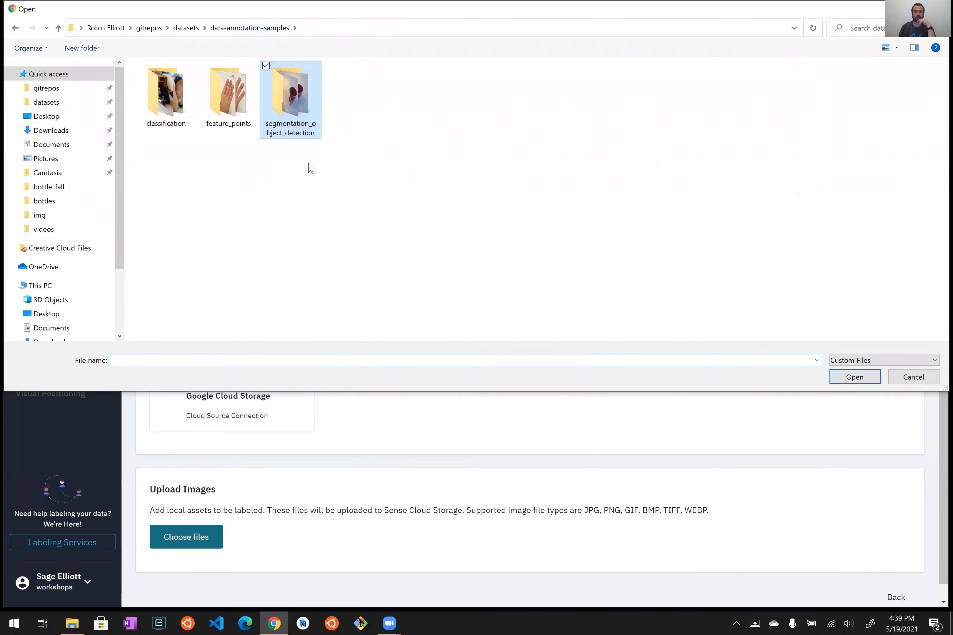
double_click(228, 92)
click(167, 98)
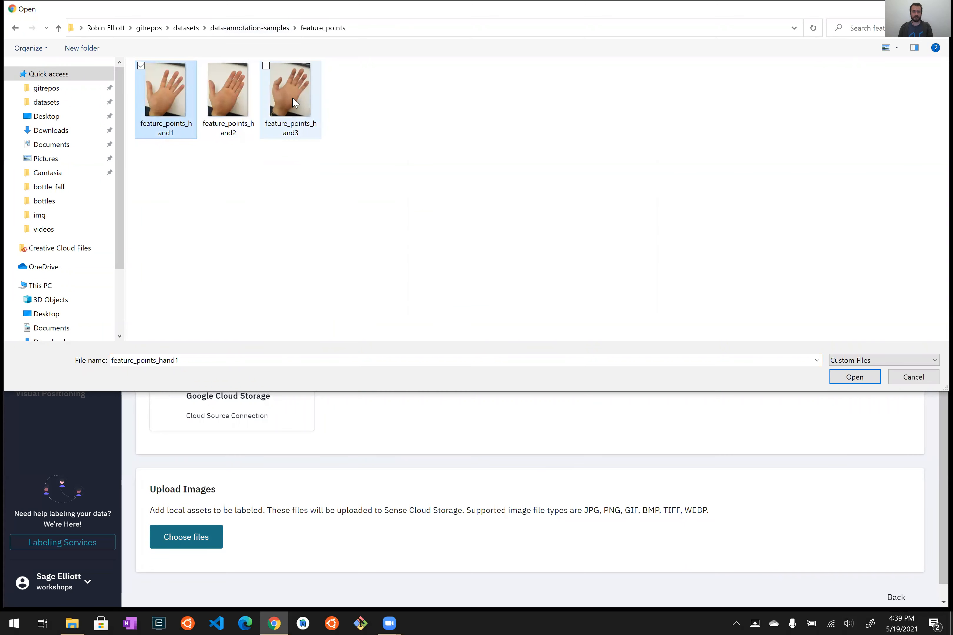
shift+click(292, 97)
click(859, 379)
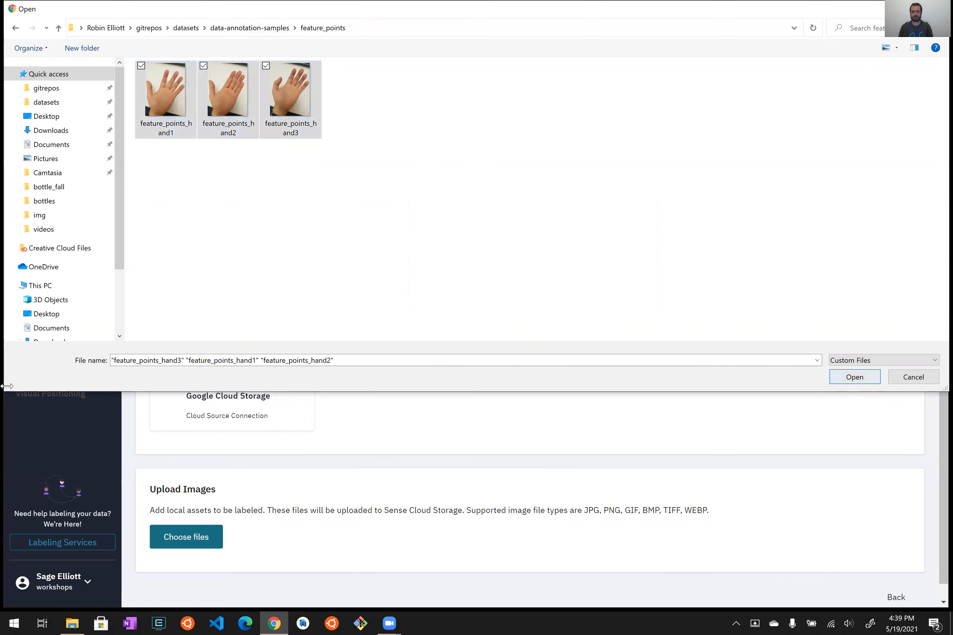
scroll(367, 395, down, 4)
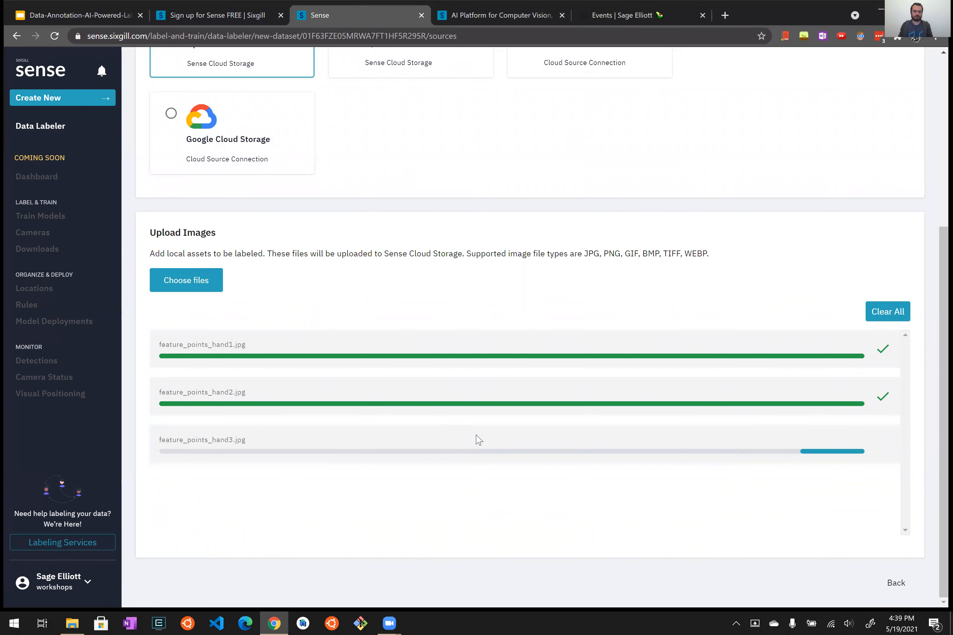
scroll(475, 442, up, 5)
In the new dataset's label definitions, name the label "hands" and set its type to Feature Points.
click(385, 152)
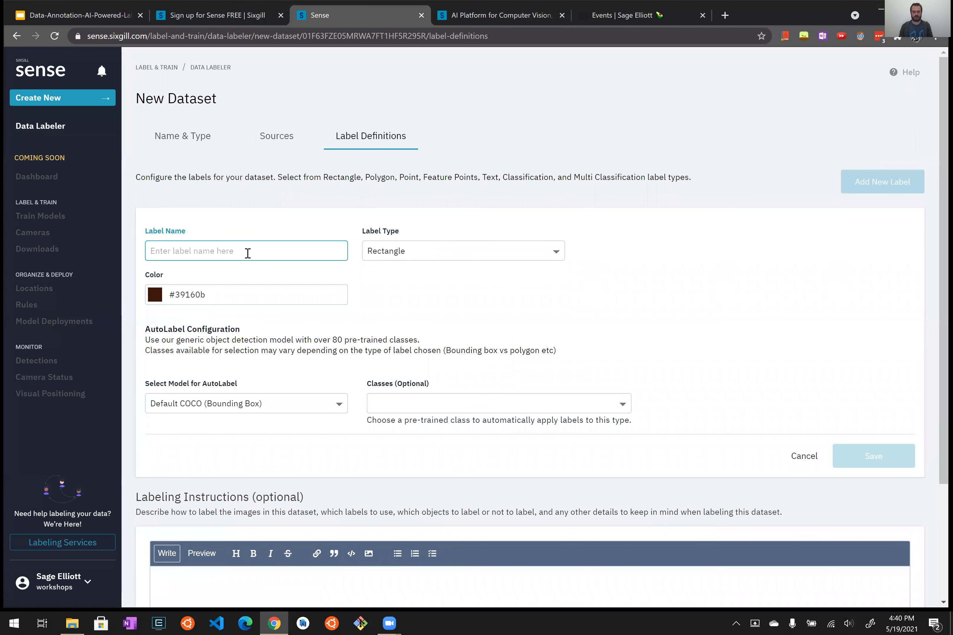
text(hands)
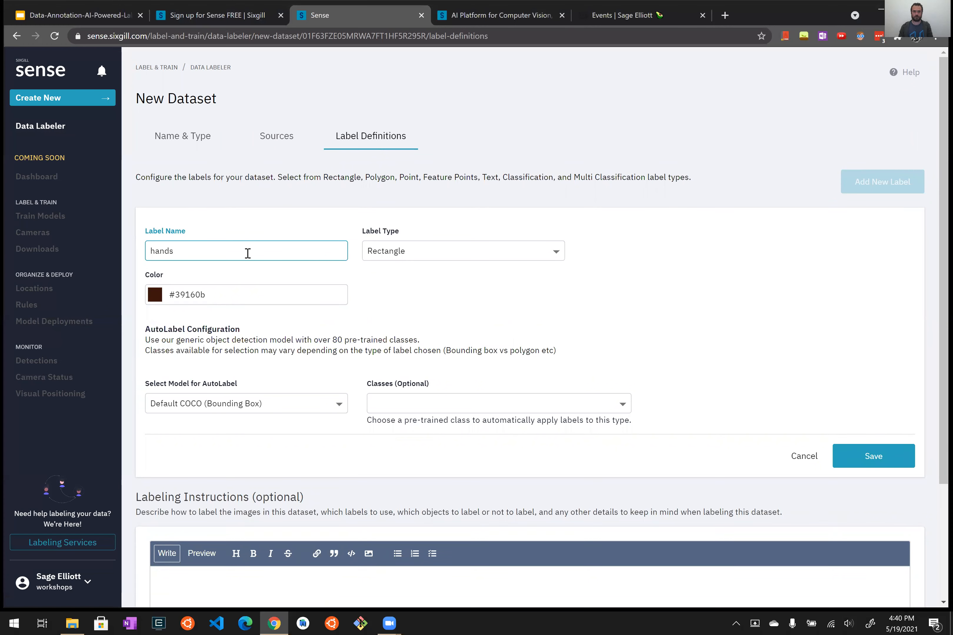
click(399, 252)
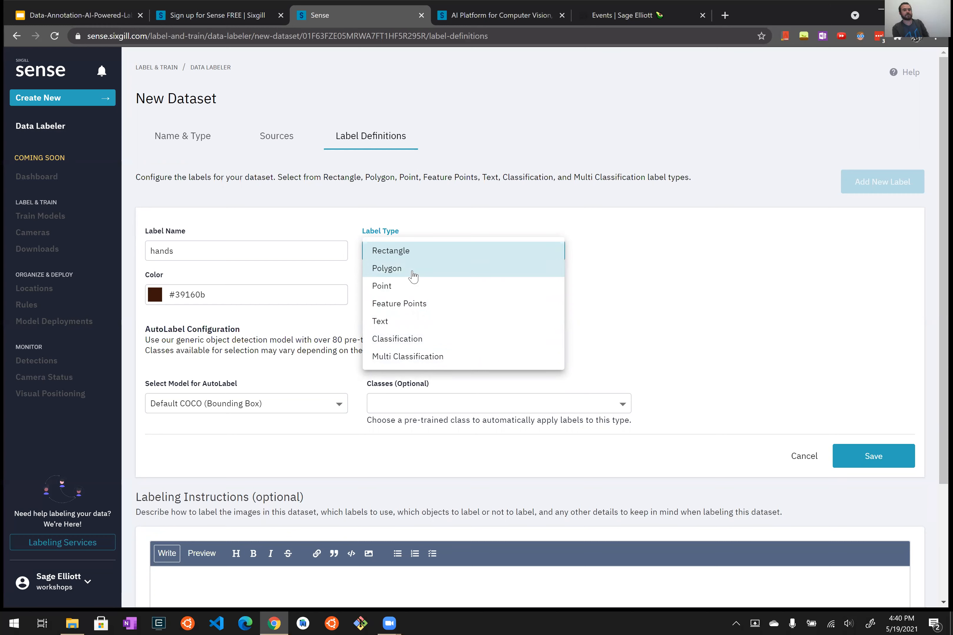
click(401, 304)
Set the hands label's start color to blue #1600fa and its end color to orange #ff4600.
click(232, 339)
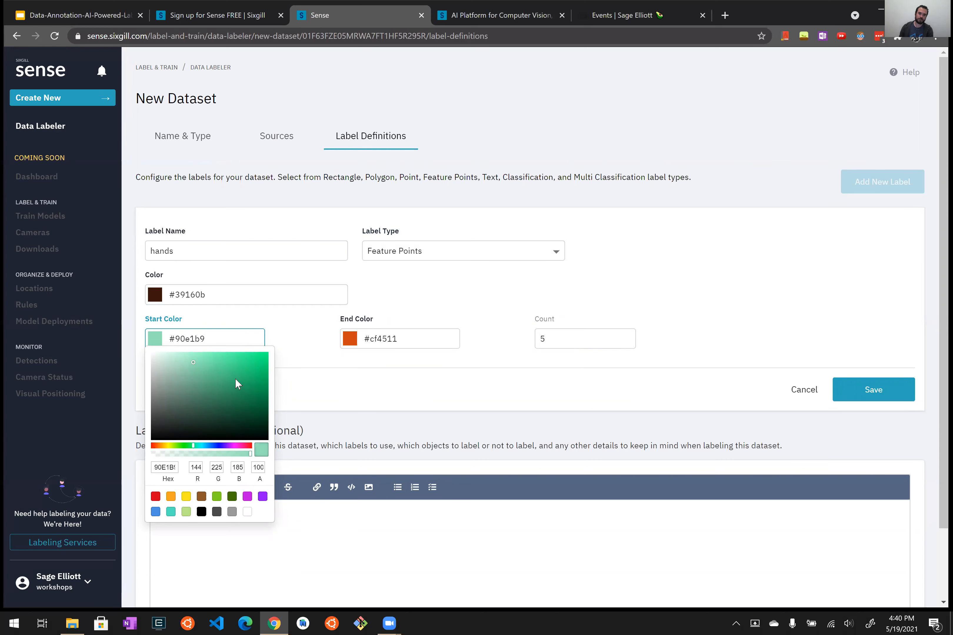
click(218, 450)
click(213, 347)
click(219, 446)
drag(239, 406, 267, 355)
click(373, 339)
click(443, 363)
click(461, 352)
click(495, 330)
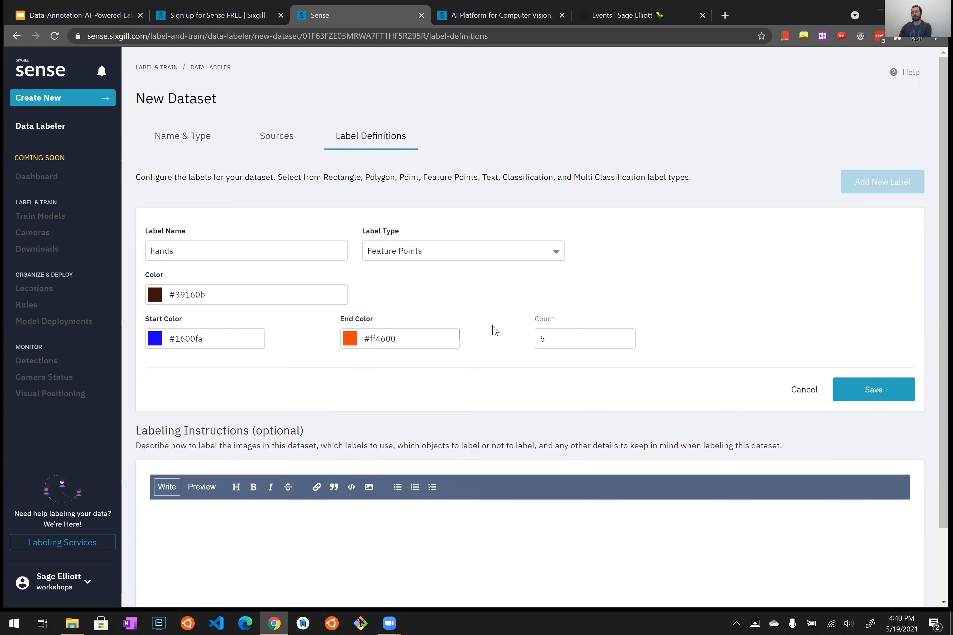
Set the hands label's feature point count to 10.
click(598, 343)
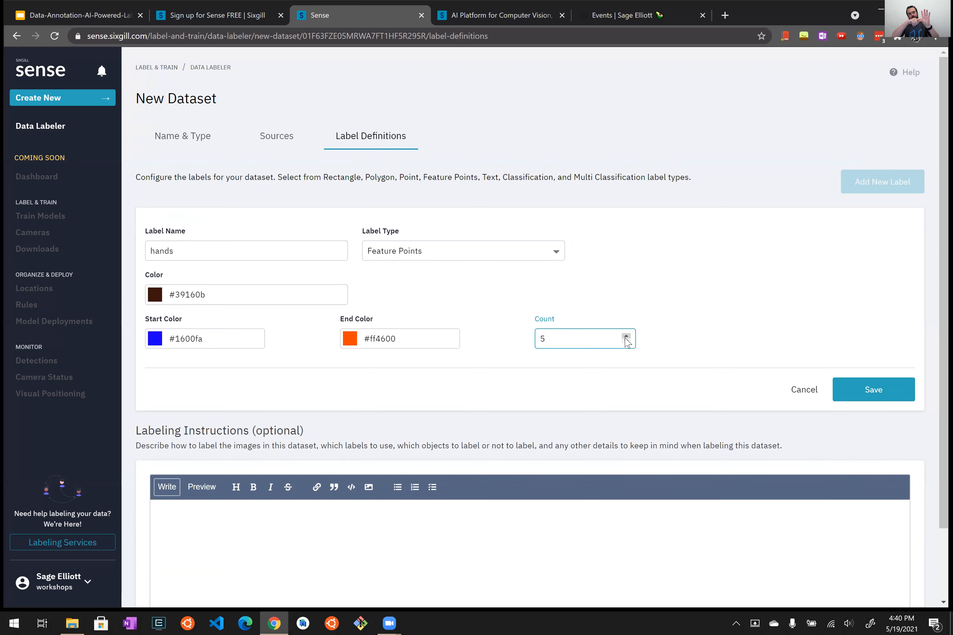
click(624, 336)
click(626, 336)
click(600, 319)
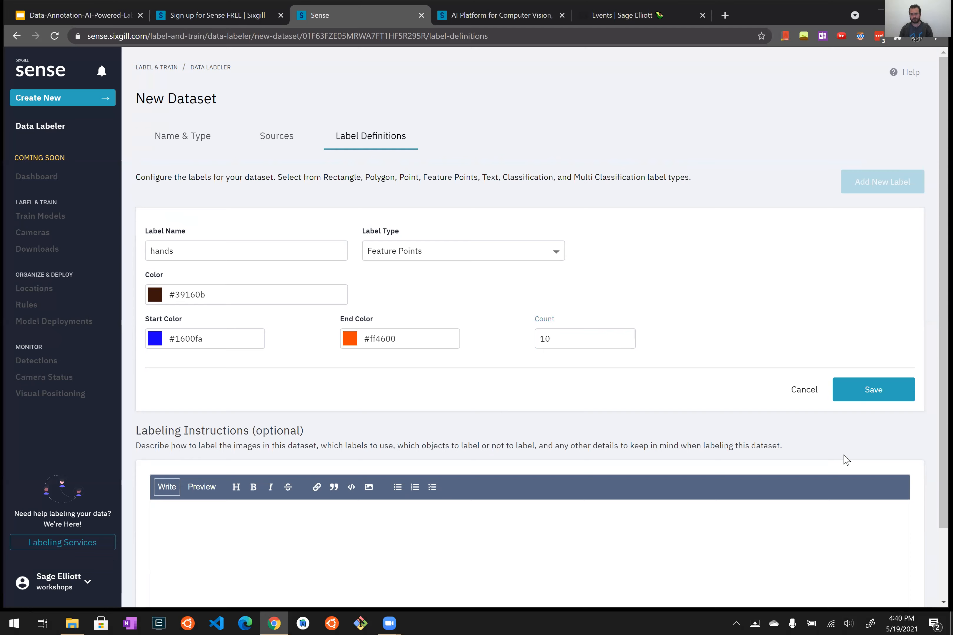
Save the hands label definition, then save the dataset and start labeling its images.
scroll(766, 458, down, 2)
scroll(723, 455, up, 2)
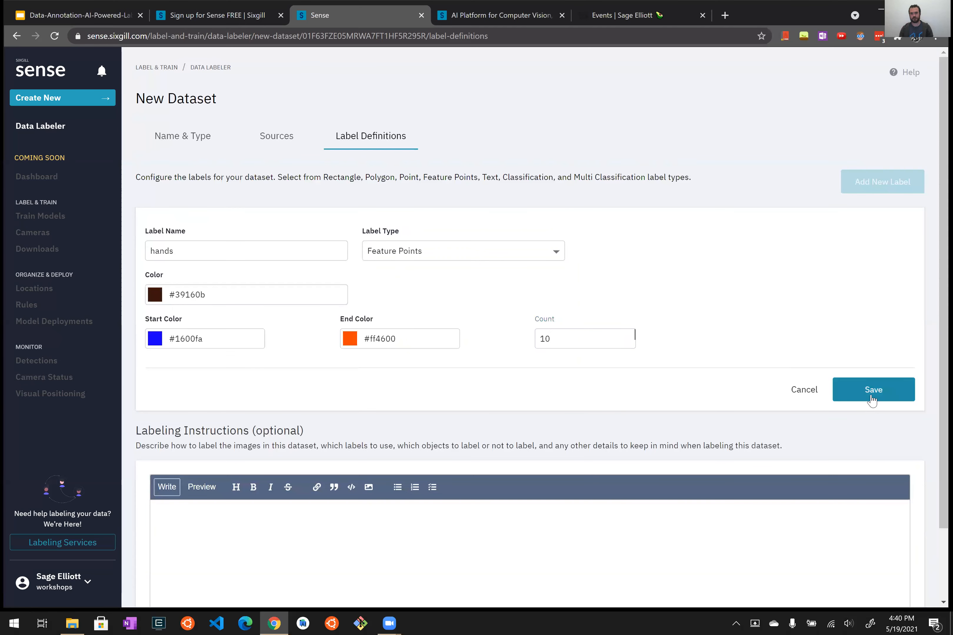
click(875, 397)
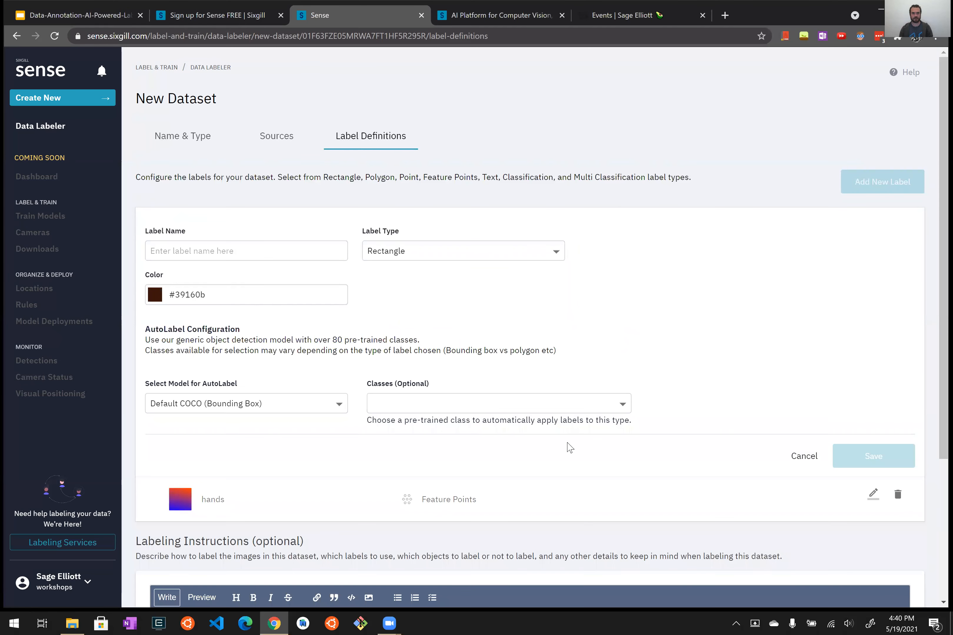
scroll(783, 531, down, 5)
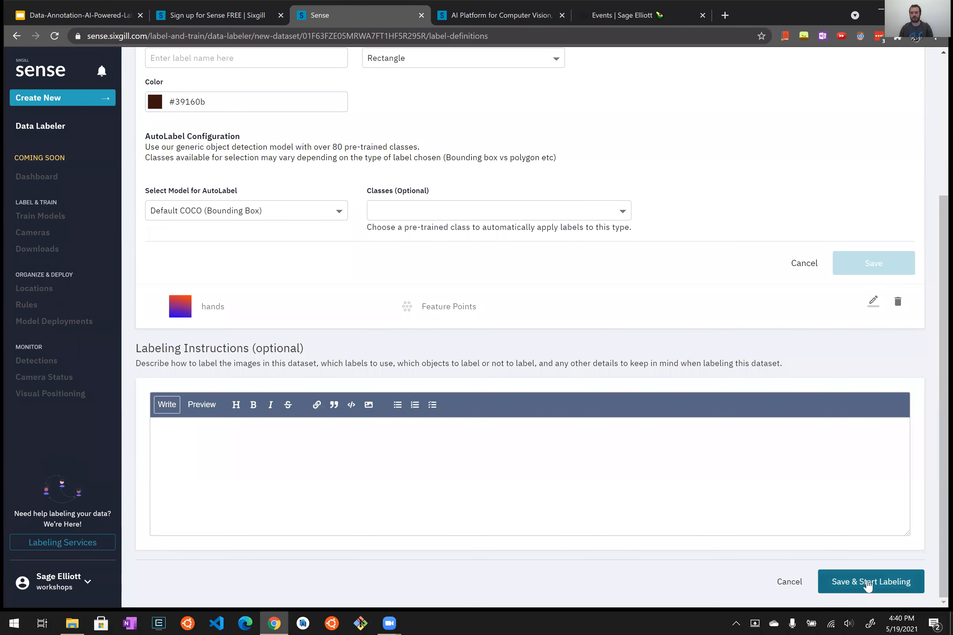
click(868, 585)
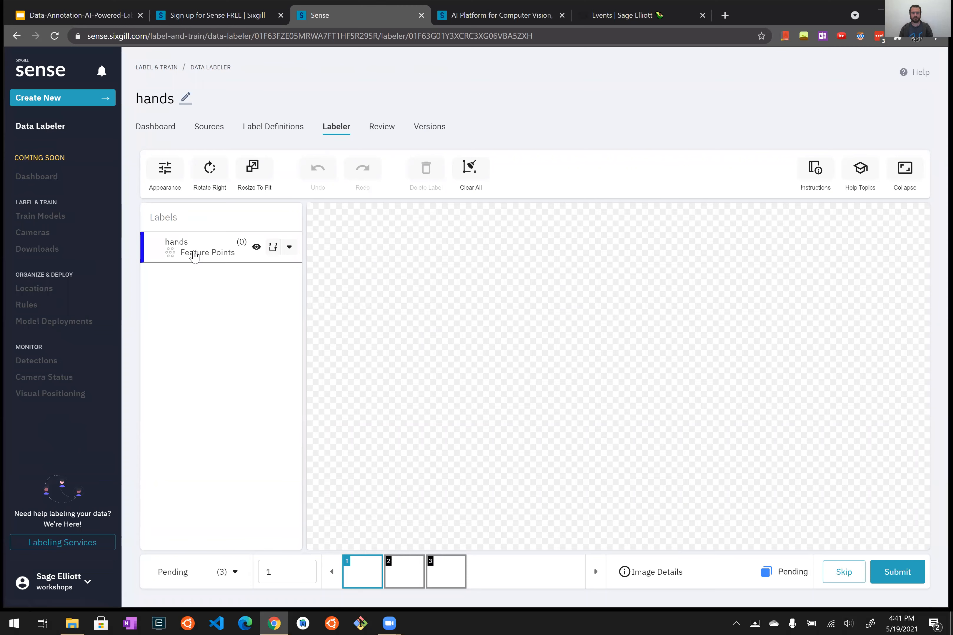
Place ten hands feature points on the first image, tip then base of each digit from thumb to little finger, and submit the image.
click(194, 248)
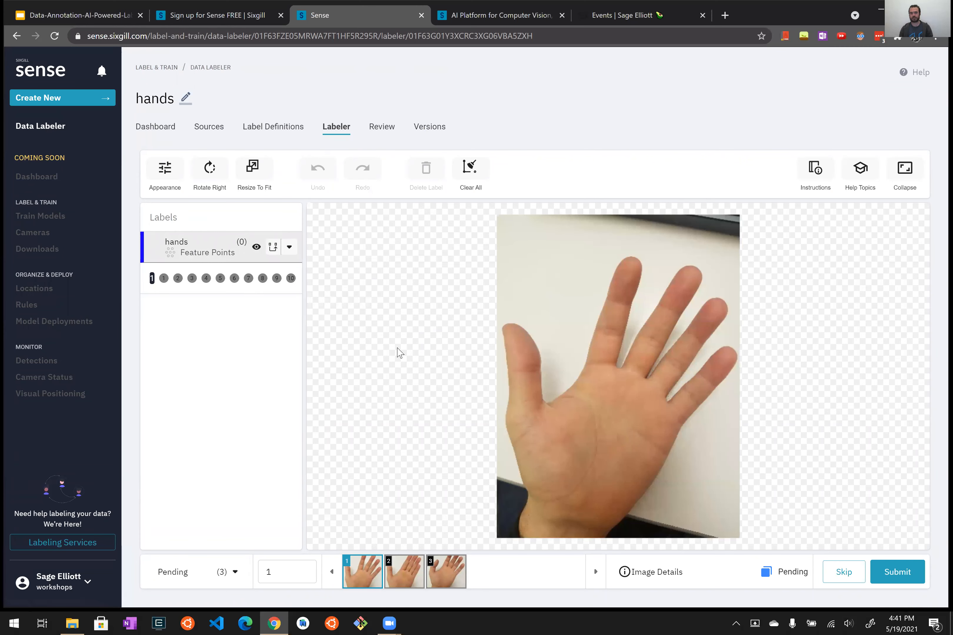
click(175, 247)
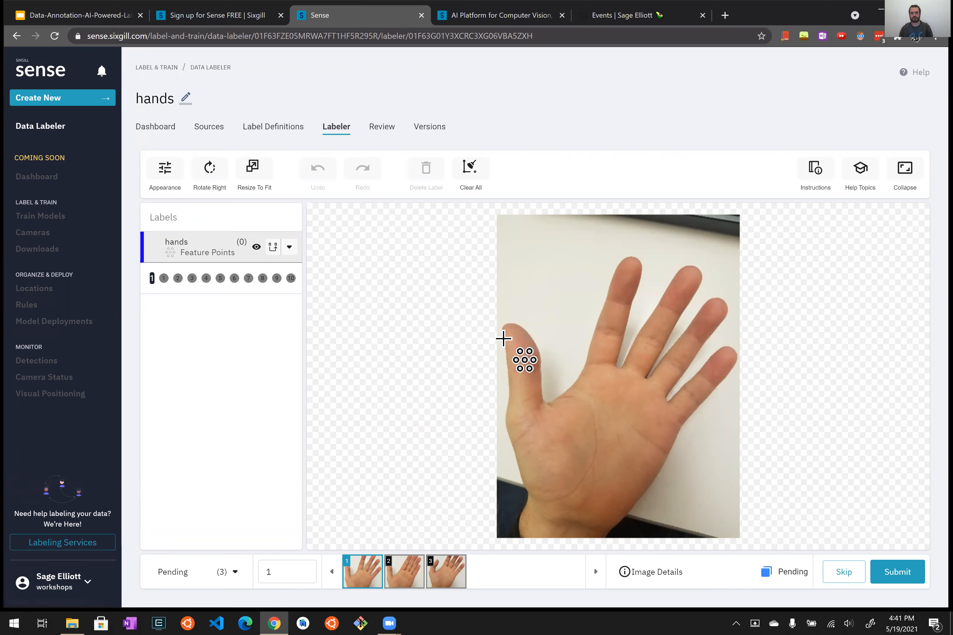
click(505, 324)
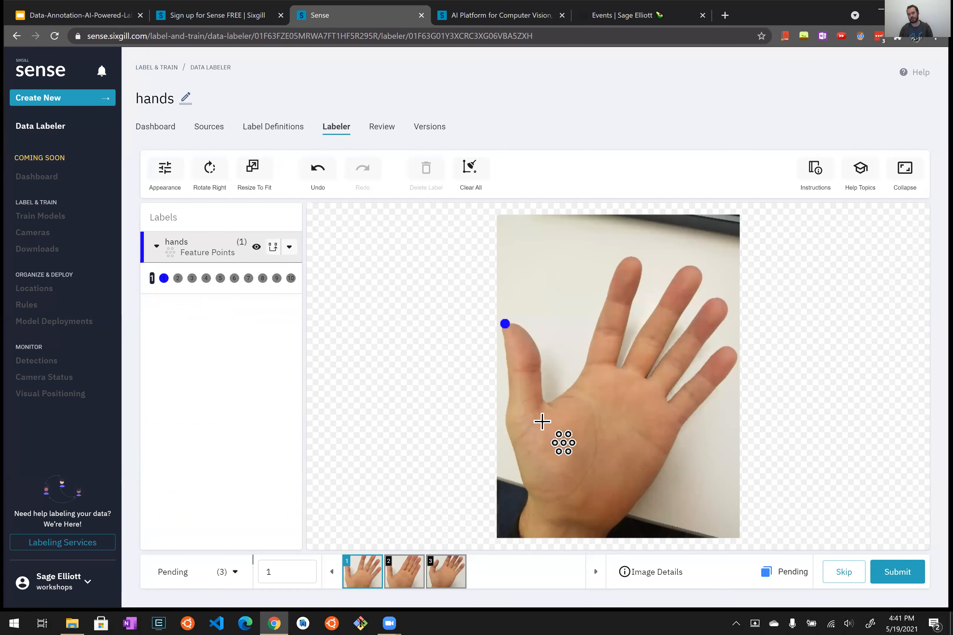
click(541, 420)
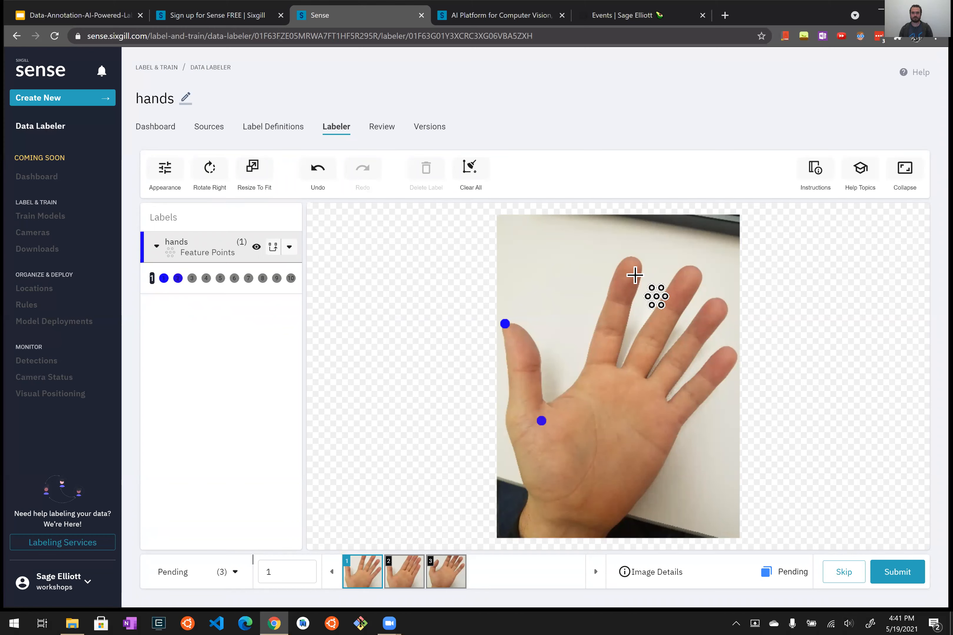
click(633, 258)
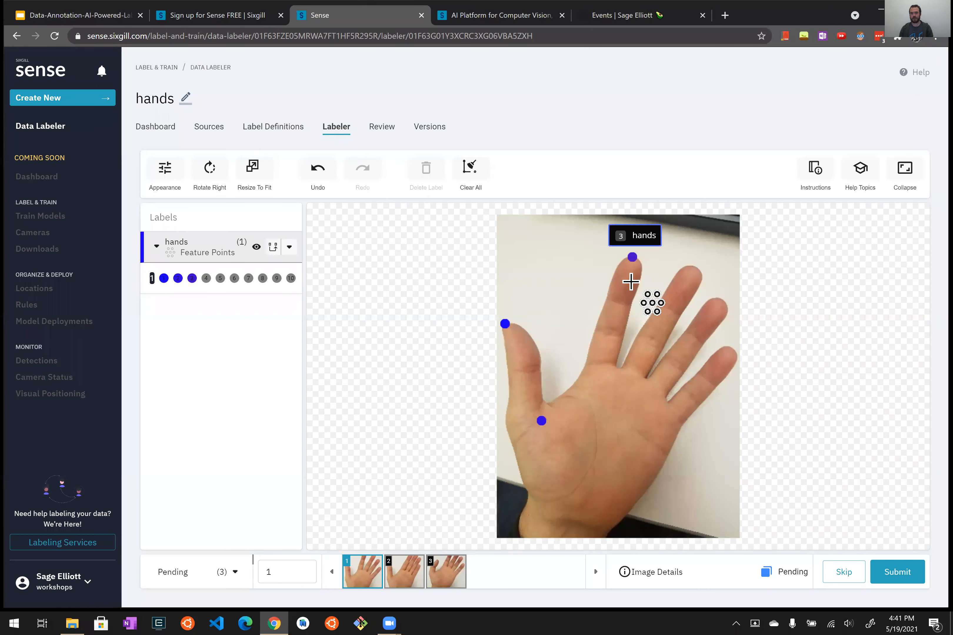
click(604, 368)
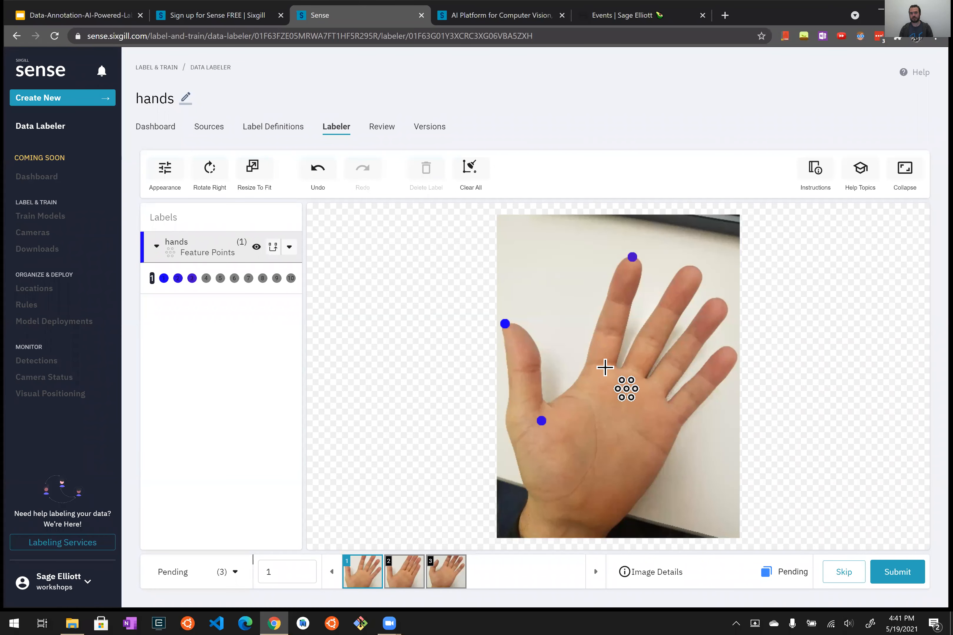
click(695, 266)
click(636, 374)
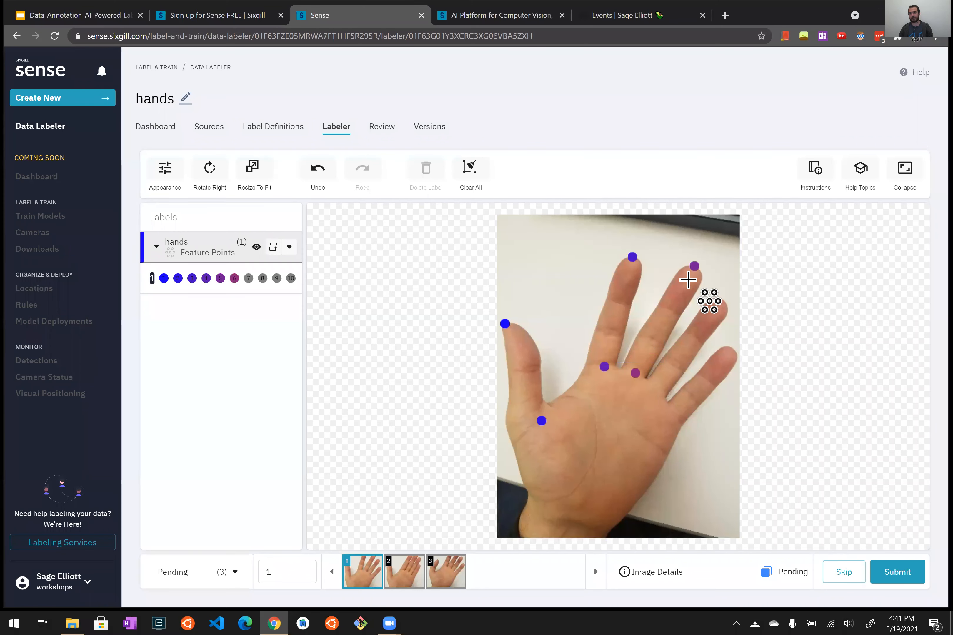
click(722, 300)
click(657, 389)
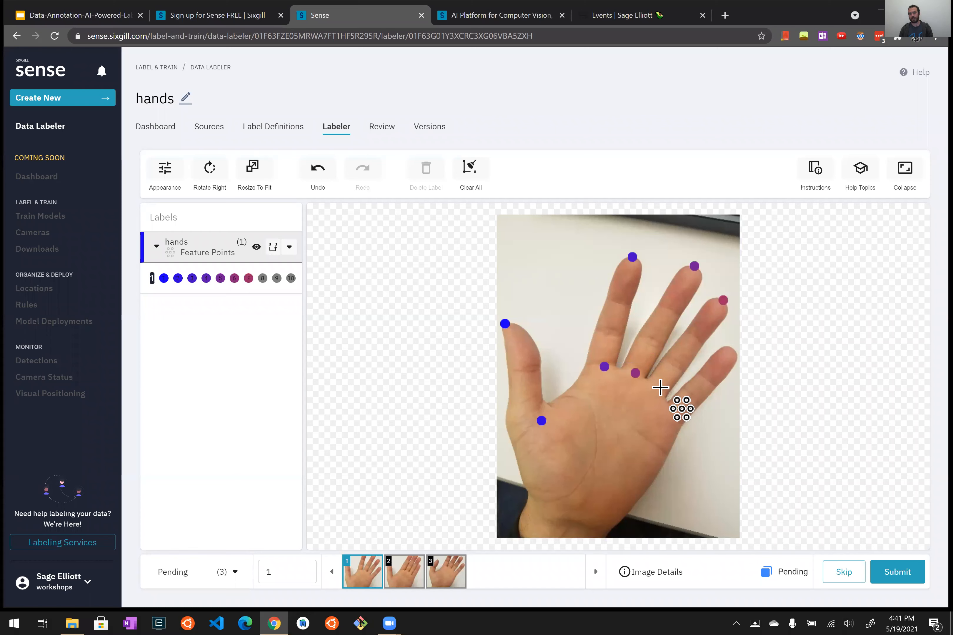
click(732, 350)
click(671, 419)
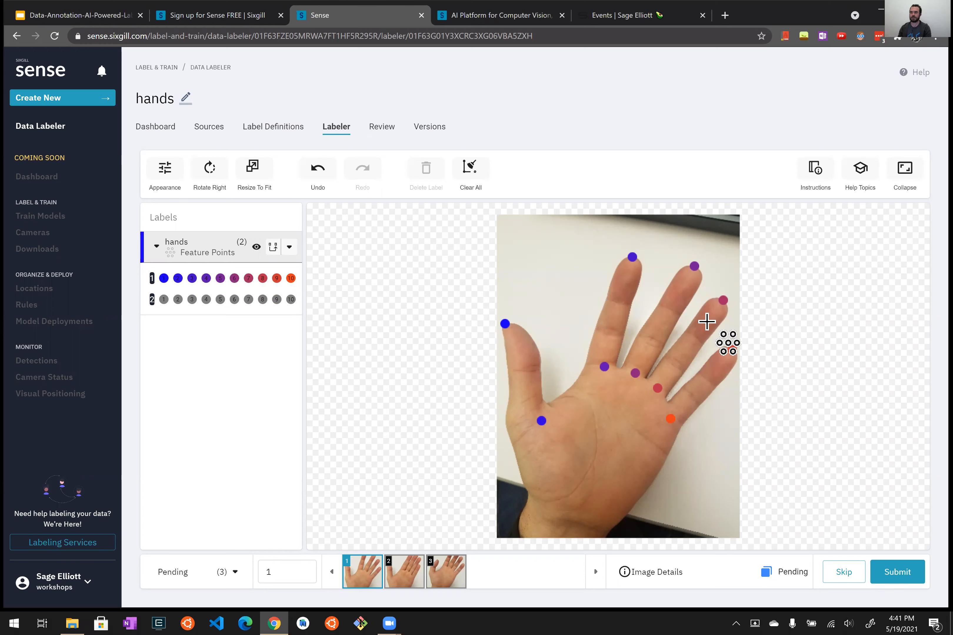
click(732, 350)
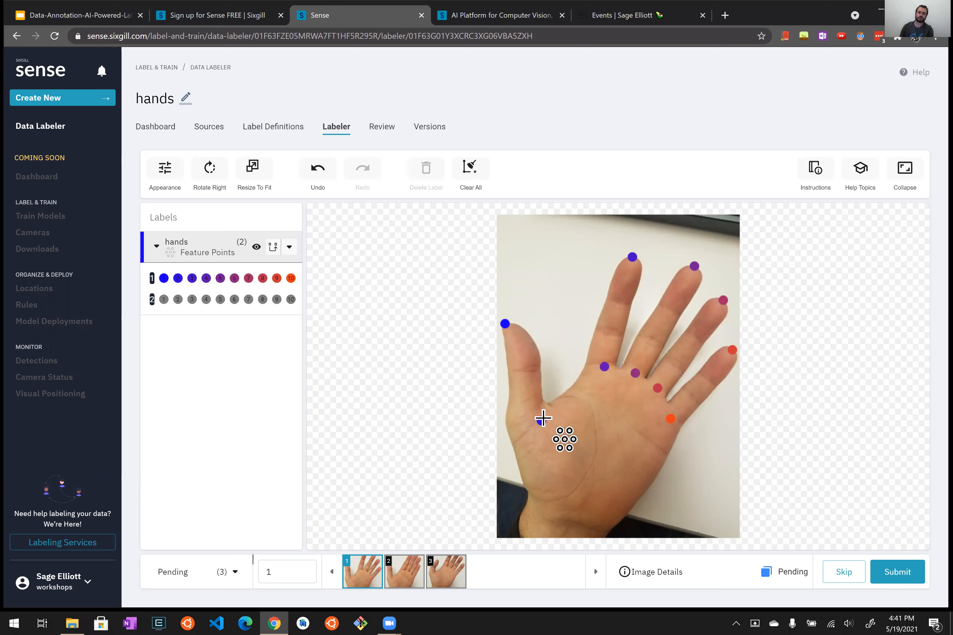
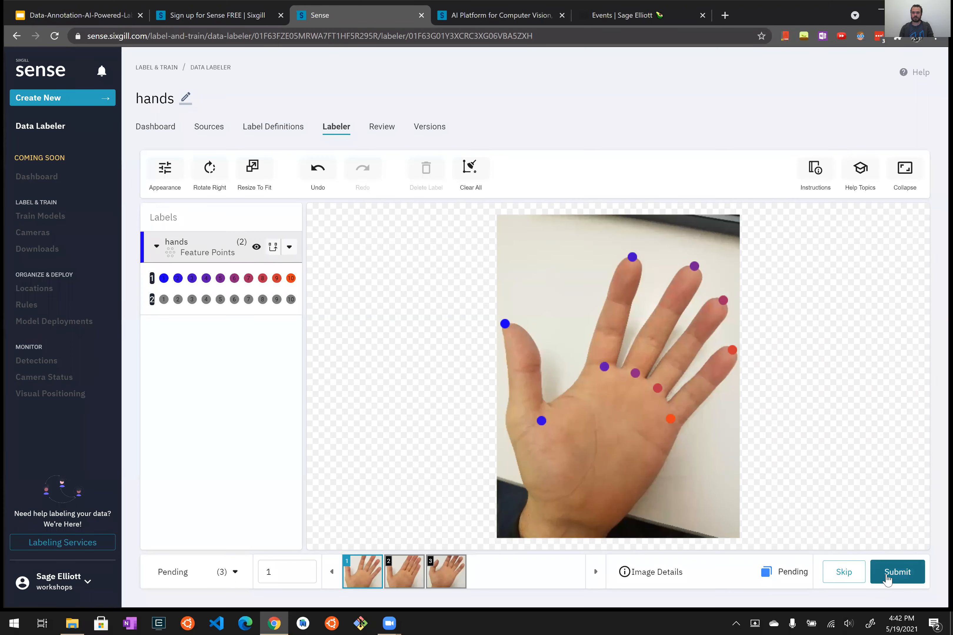
click(896, 579)
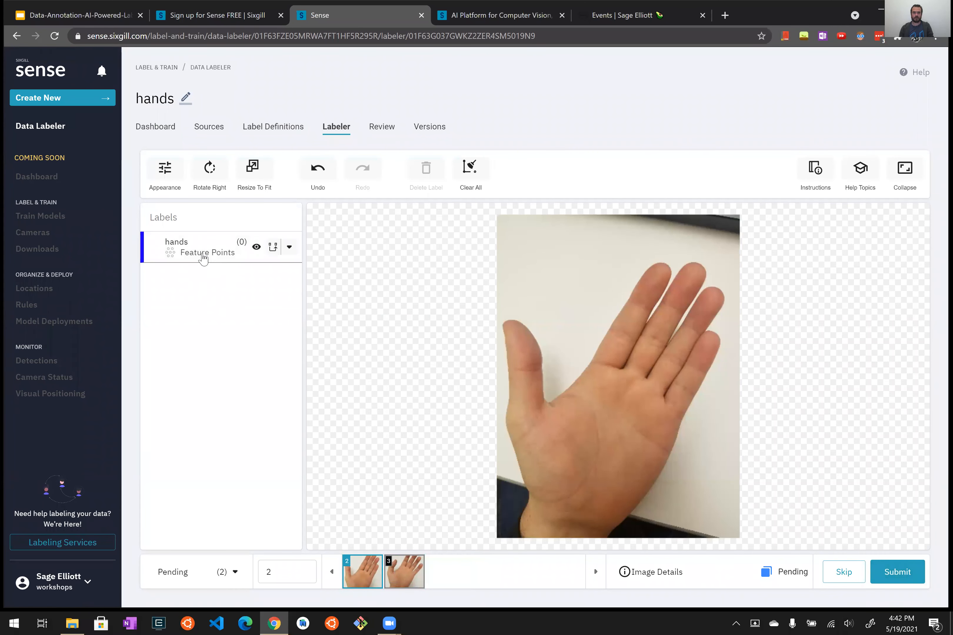
Place ten hands feature points on the second image, tip then base of each digit from thumb to little finger, and end point placement.
click(185, 251)
click(503, 319)
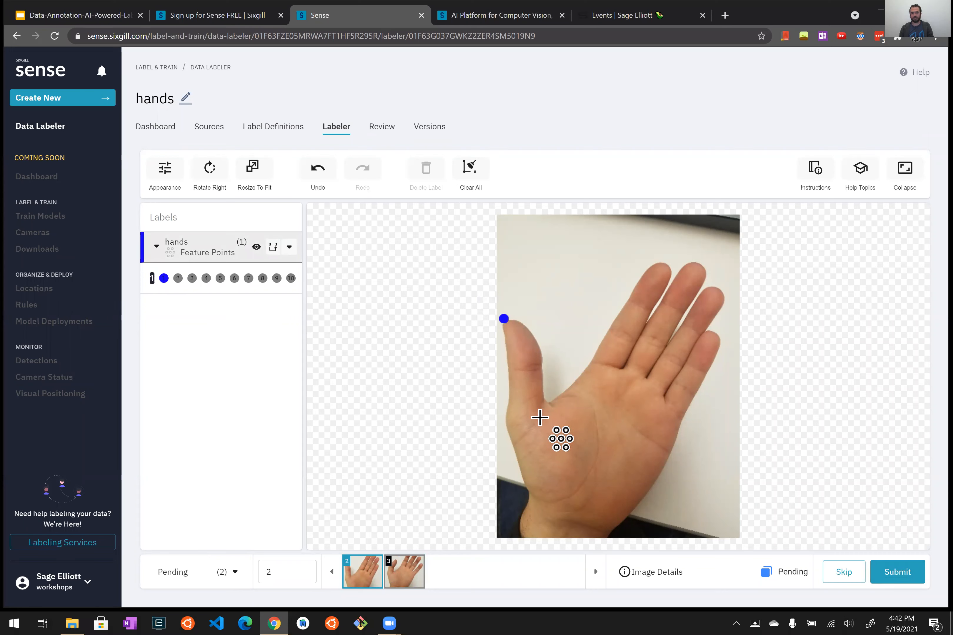
click(540, 424)
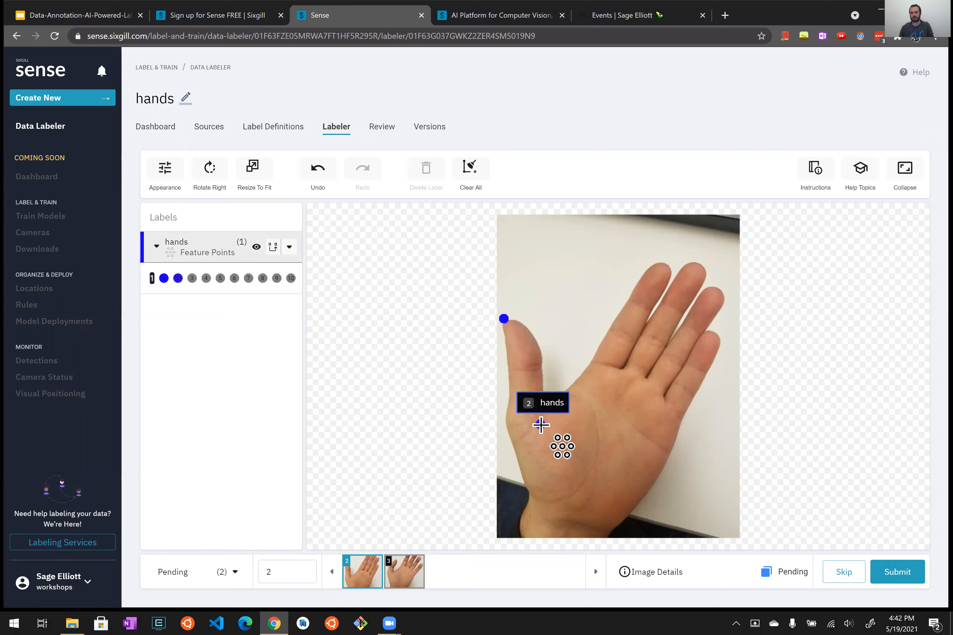
click(663, 265)
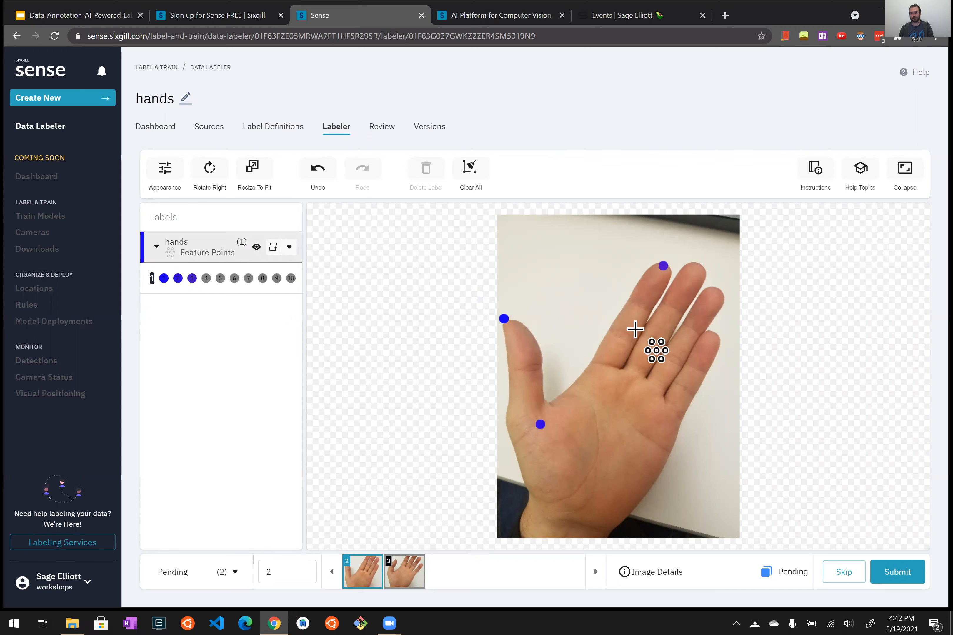
click(606, 369)
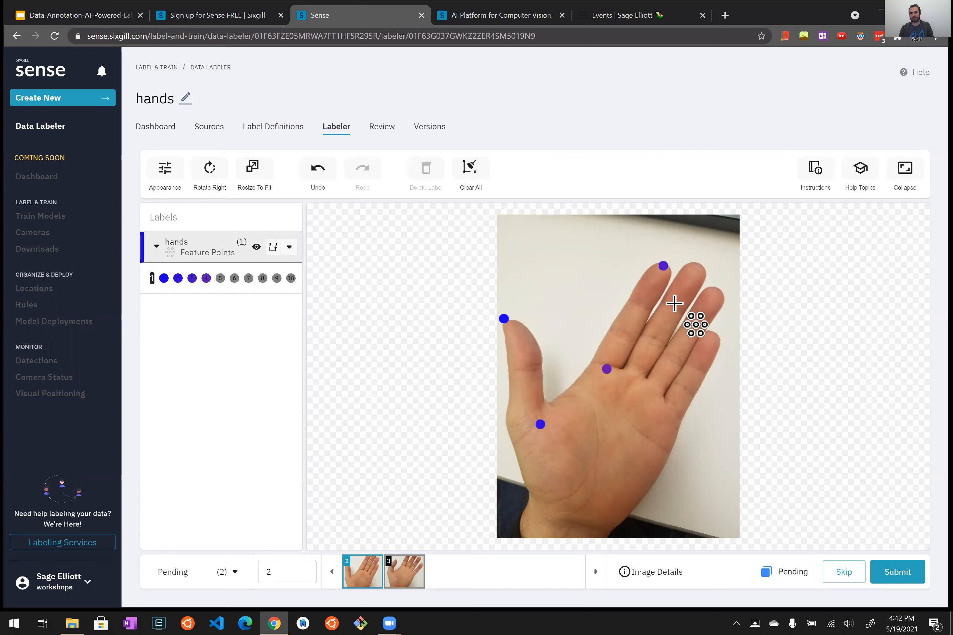
click(697, 266)
click(633, 377)
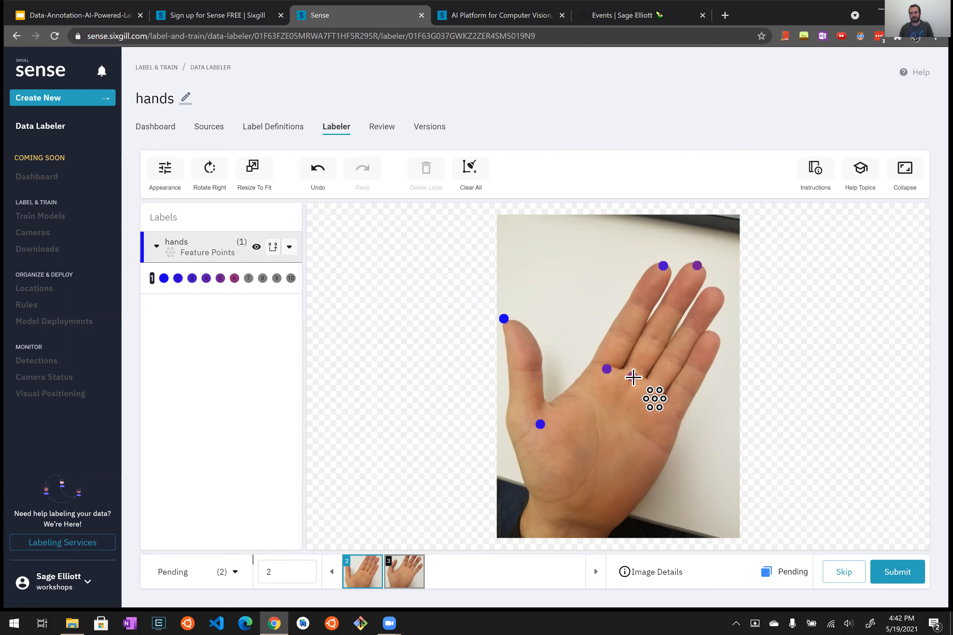
click(717, 288)
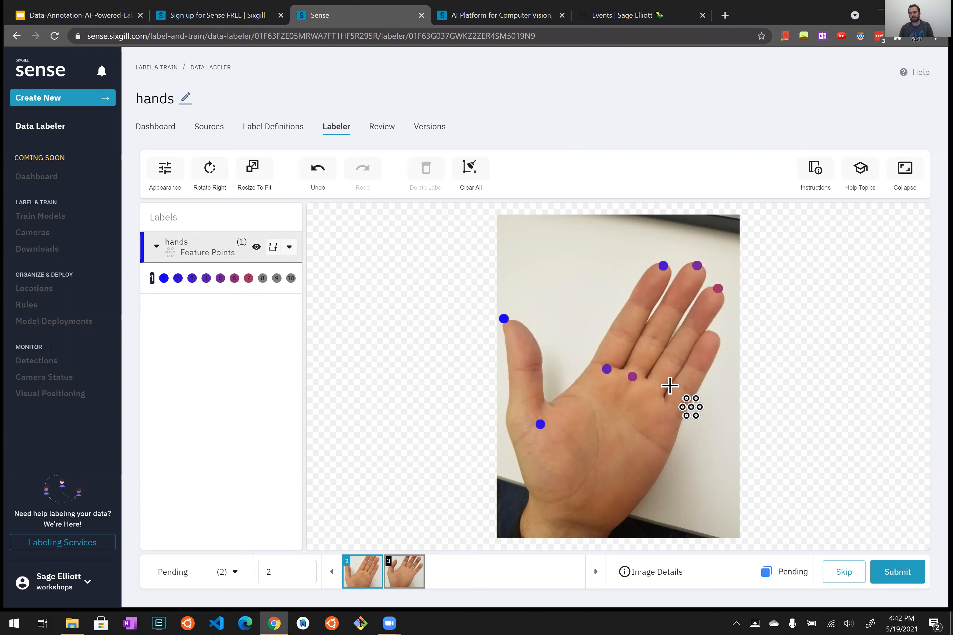
click(652, 392)
click(714, 334)
click(671, 415)
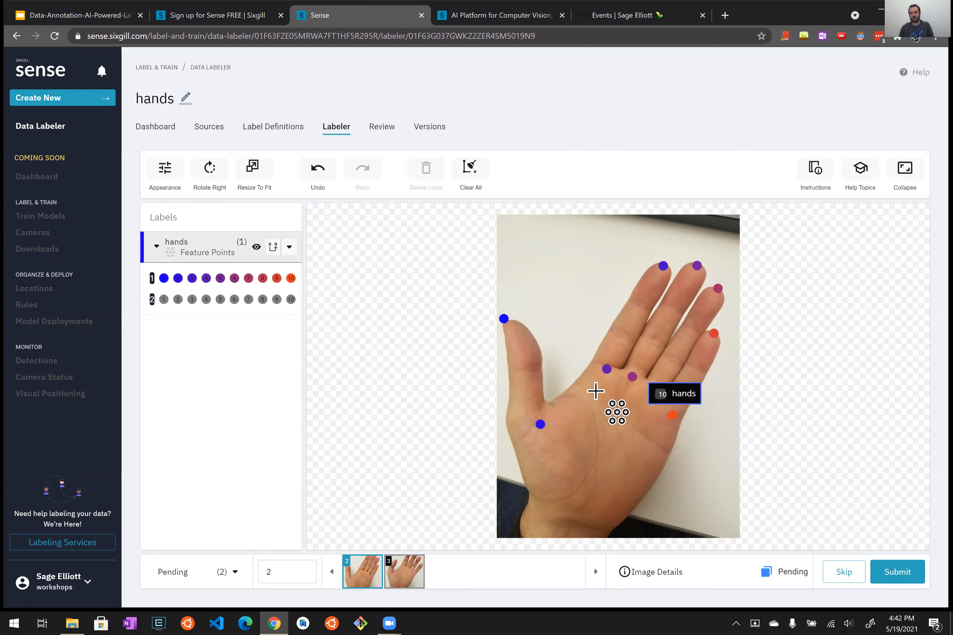
key(Escape)
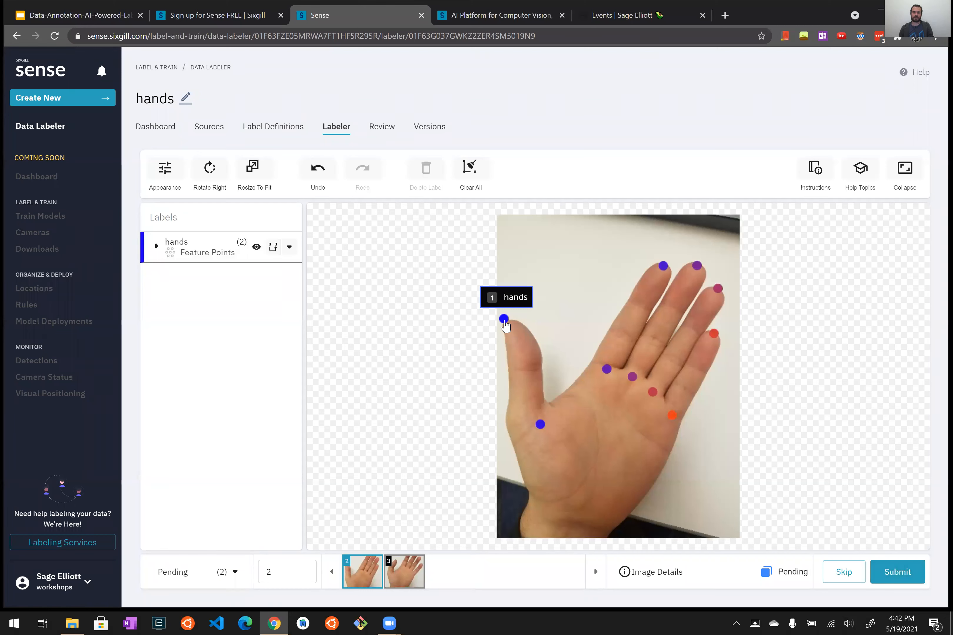
Try to select individual placed points on the second image for editing, including those at the thumb base, thumb tip and index finger base.
right_click(539, 424)
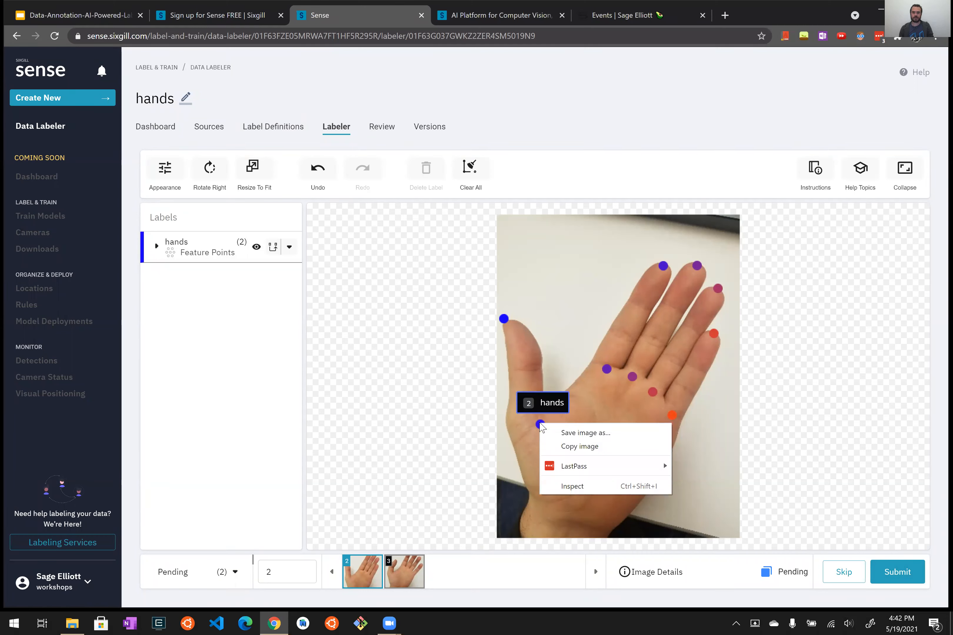
click(536, 400)
click(203, 254)
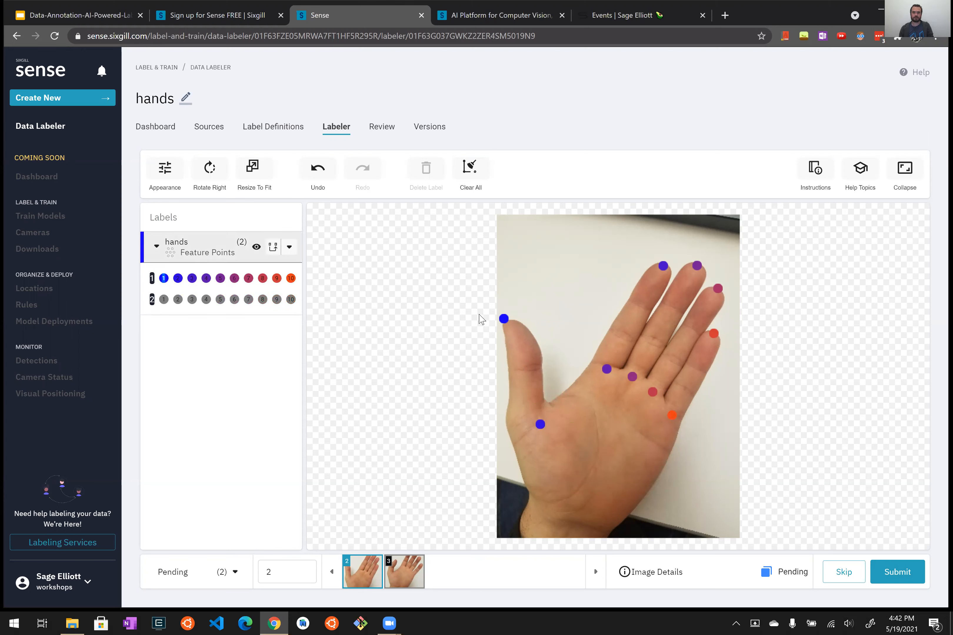
click(503, 320)
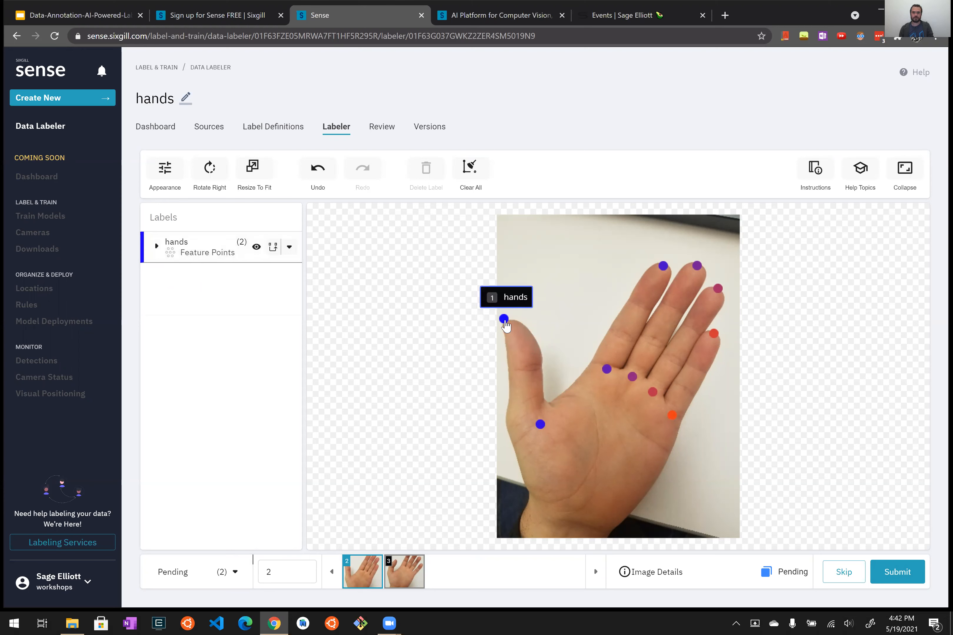
right_click(609, 370)
click(606, 372)
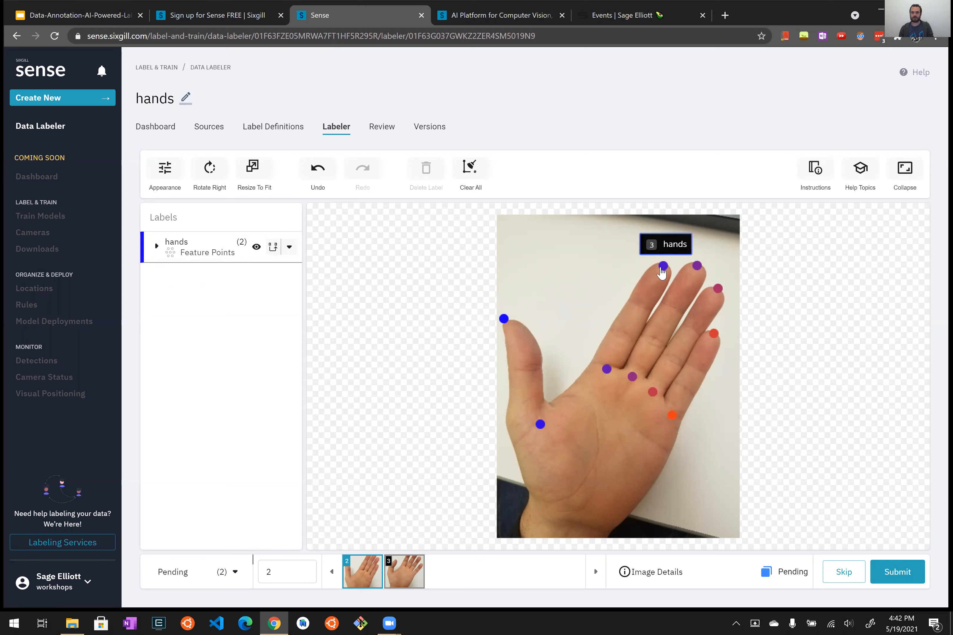
Try to move the index fingertip point and, at closer view, the thumb tip point on the second image.
drag(660, 265, 658, 276)
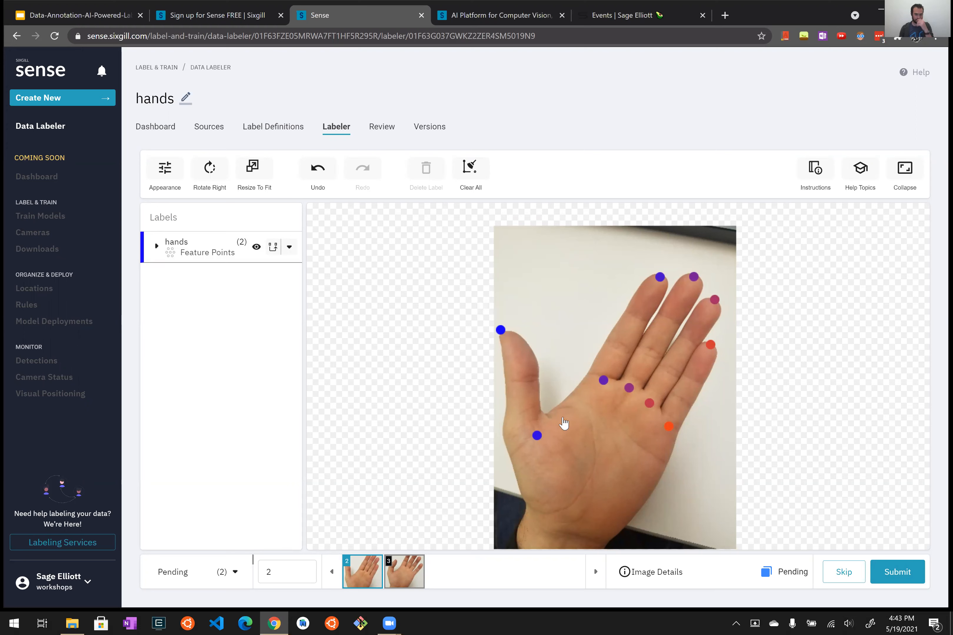
scroll(567, 419, up, 5)
drag(519, 341, 587, 357)
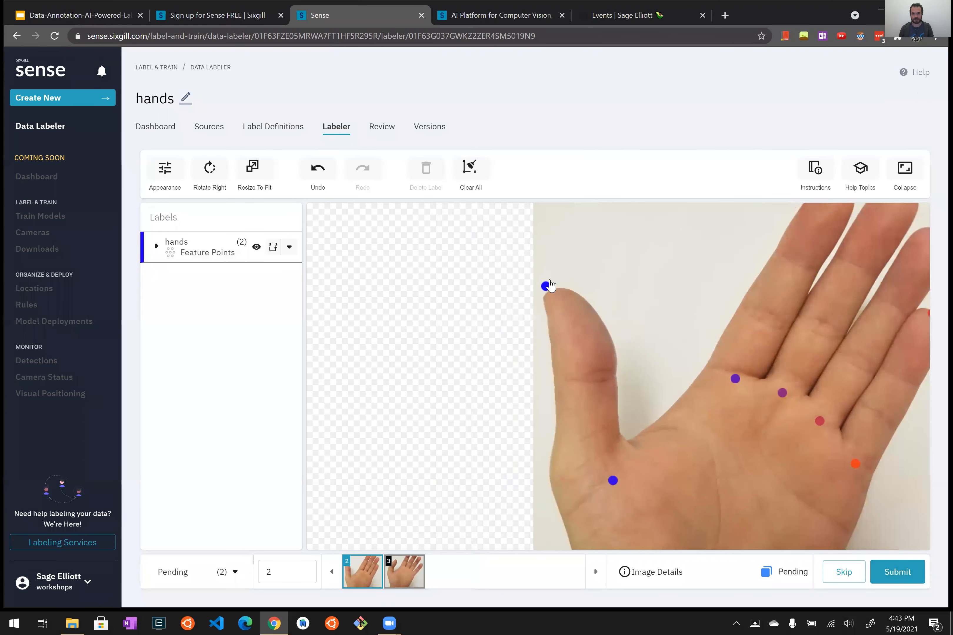
drag(546, 286, 495, 310)
click(558, 299)
click(497, 309)
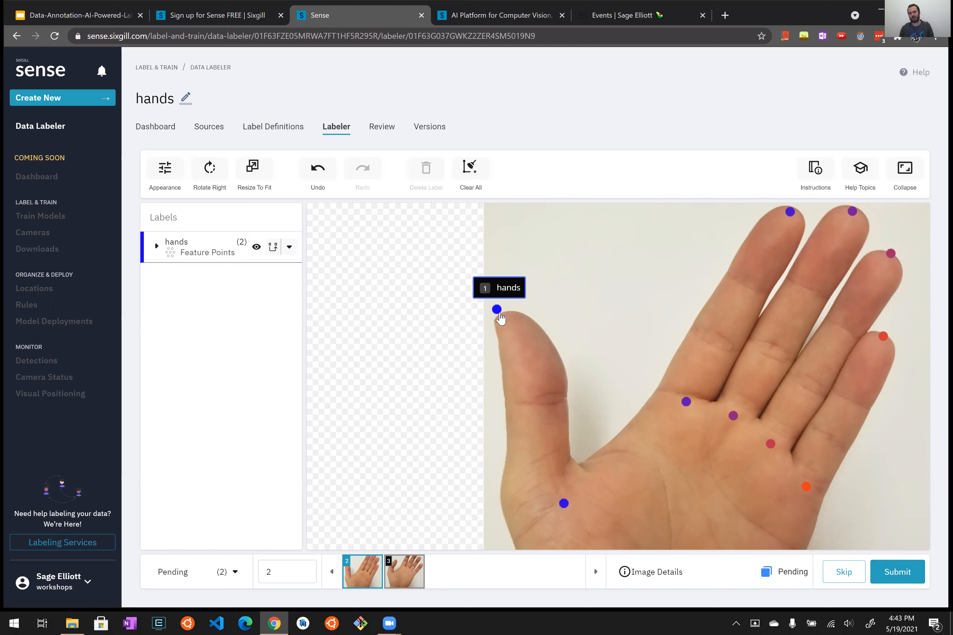
scroll(696, 483, down, 3)
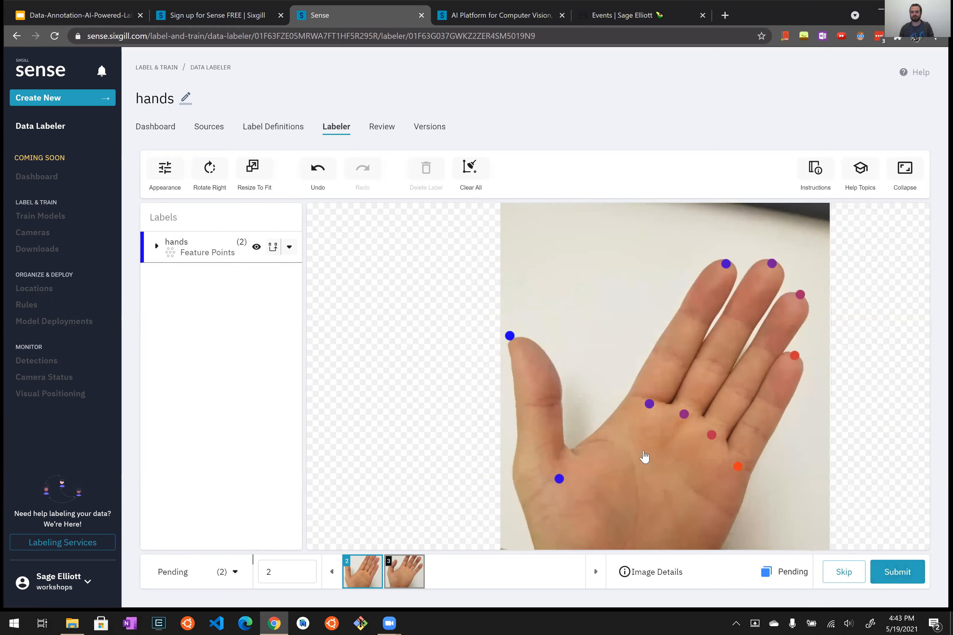
Submit the second image and place ten hands feature points on the third, tip then base of each digit from thumb to little finger.
click(899, 579)
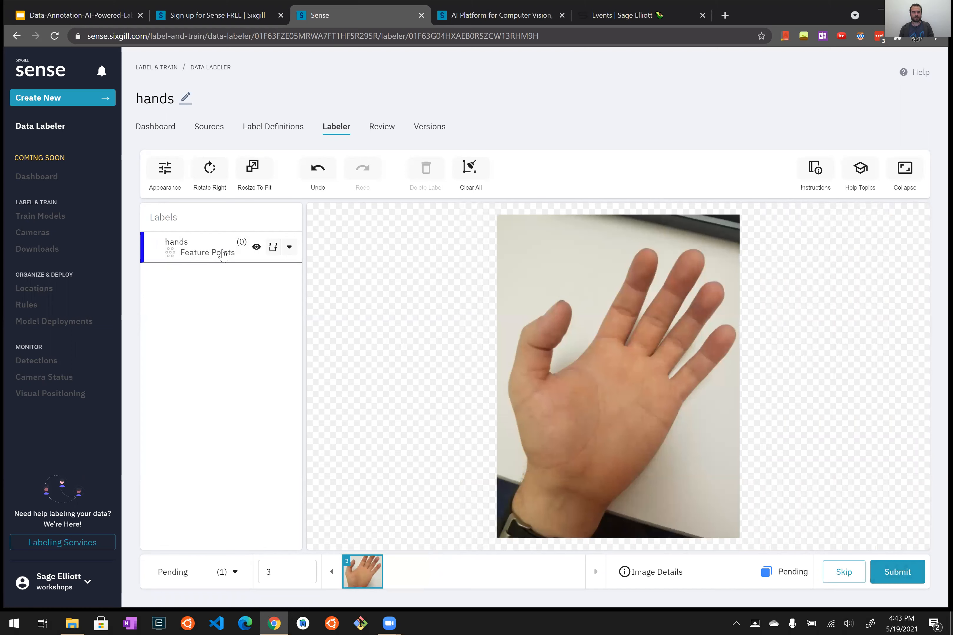
click(224, 255)
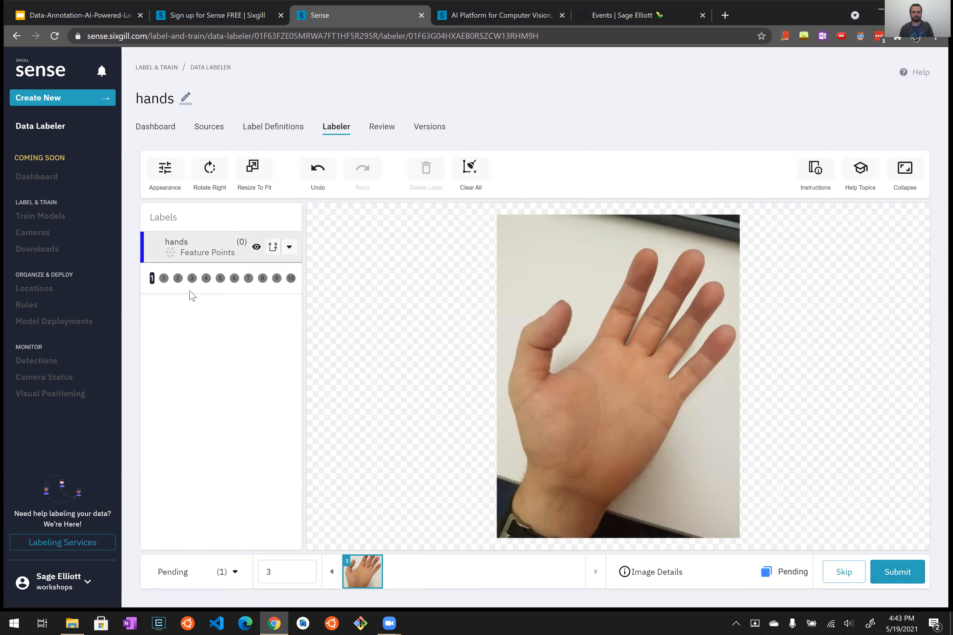
click(562, 302)
click(533, 393)
click(648, 250)
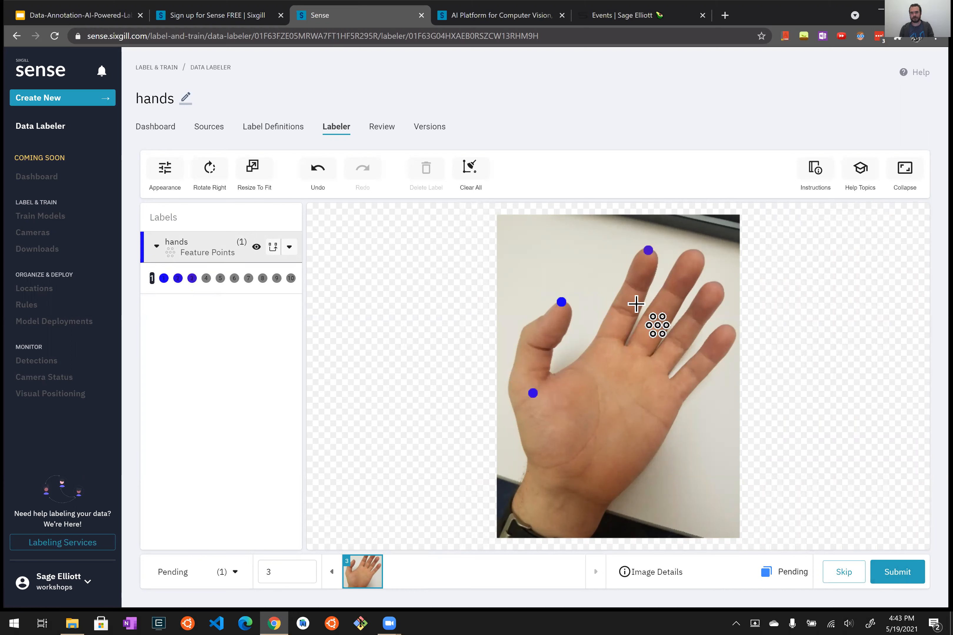
click(613, 341)
click(698, 254)
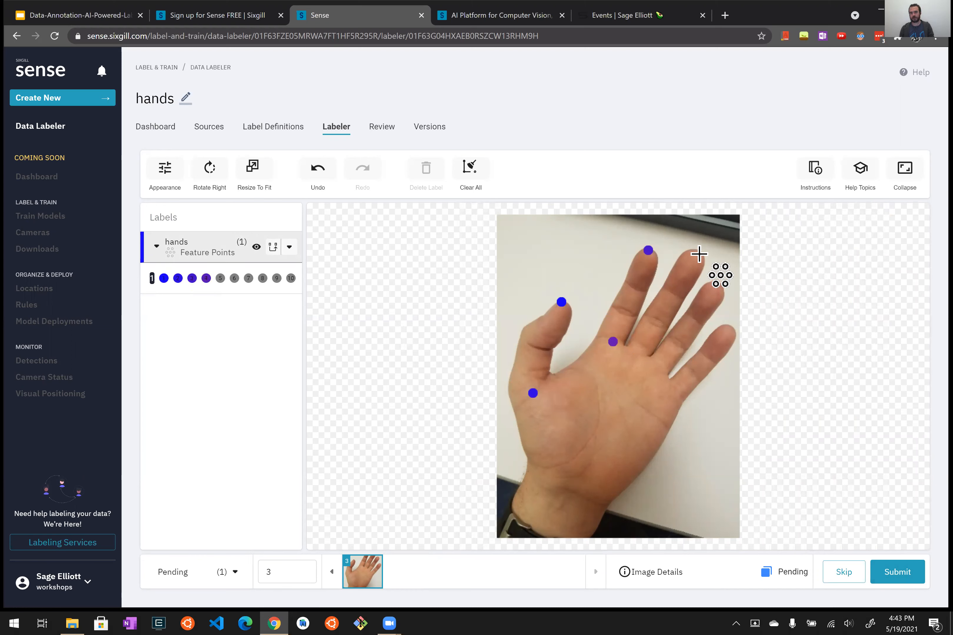
click(634, 356)
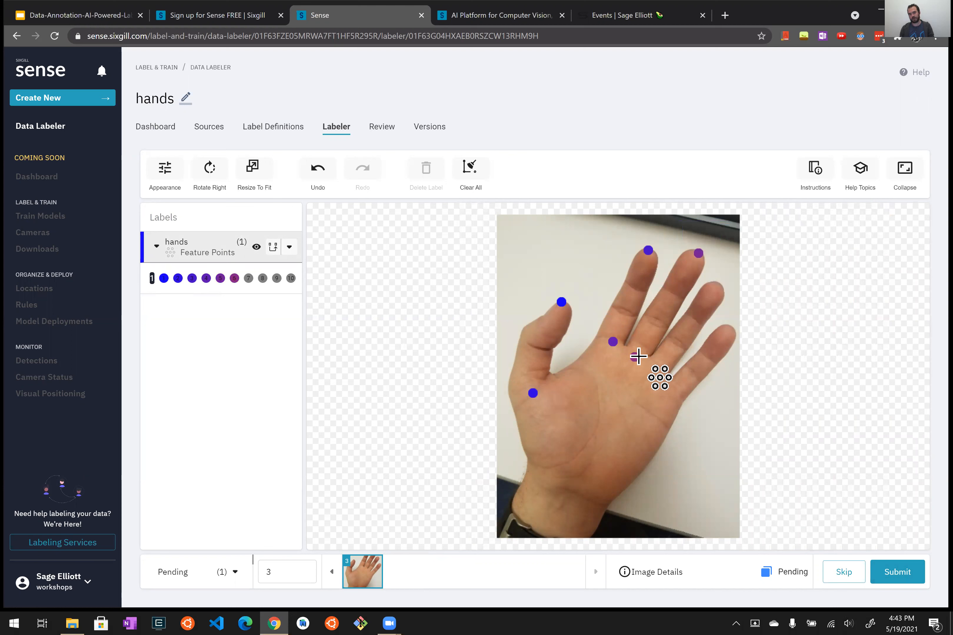
click(716, 284)
click(656, 370)
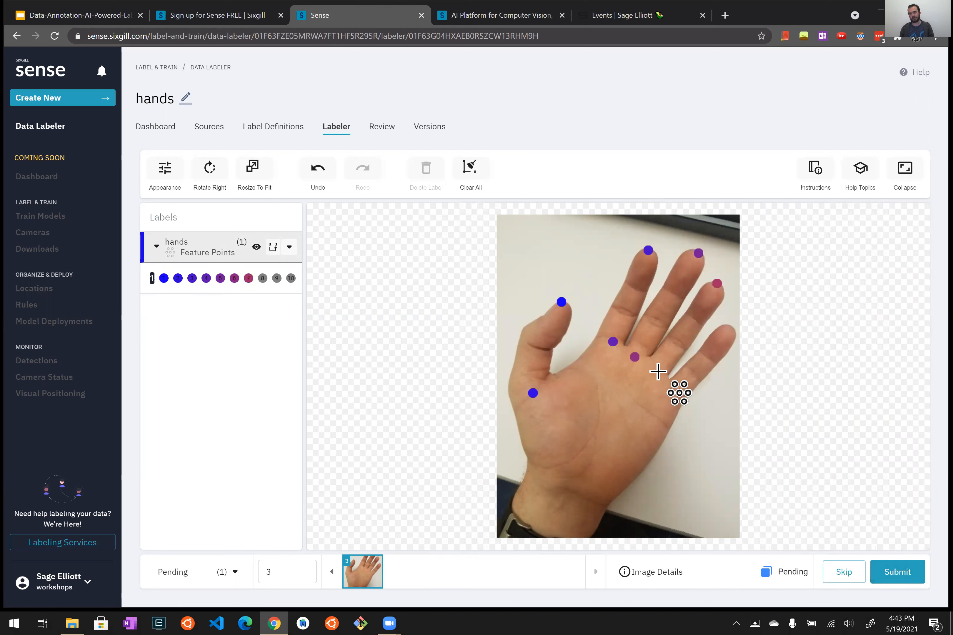
click(730, 327)
click(675, 394)
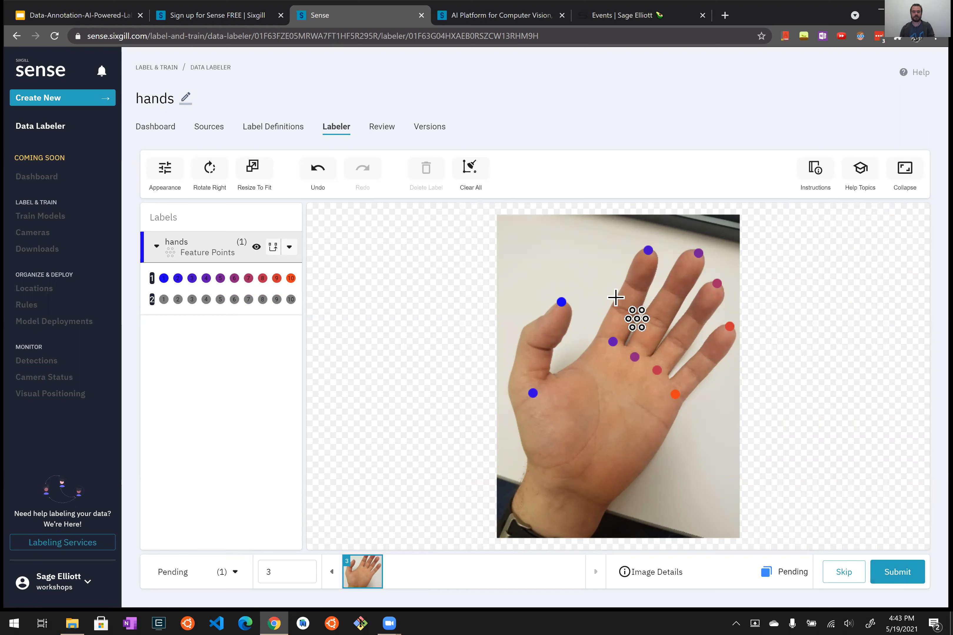
Nudge the thumb tip point slightly on the third image and submit the image.
click(561, 302)
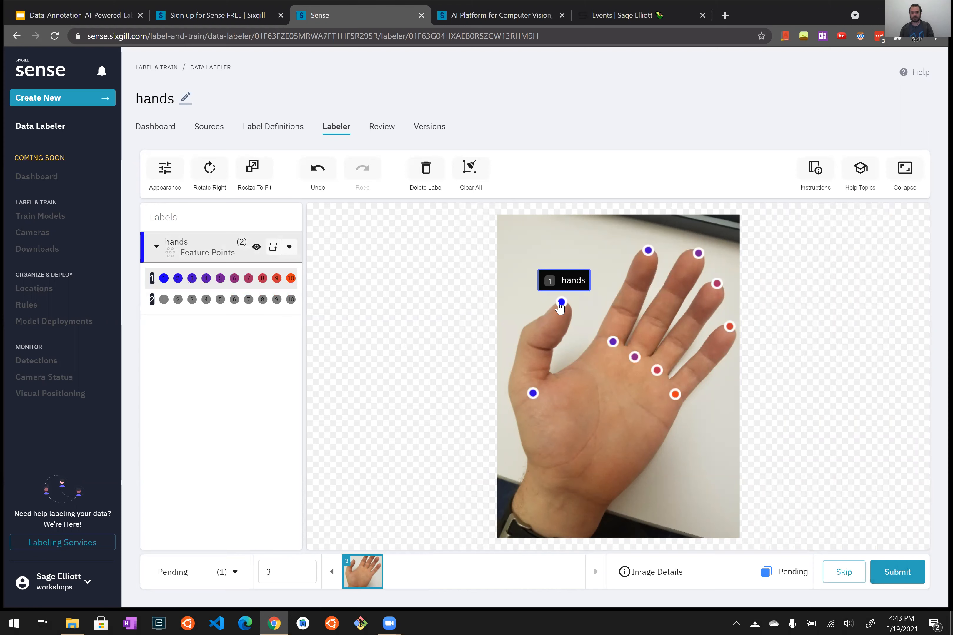
drag(562, 303, 563, 302)
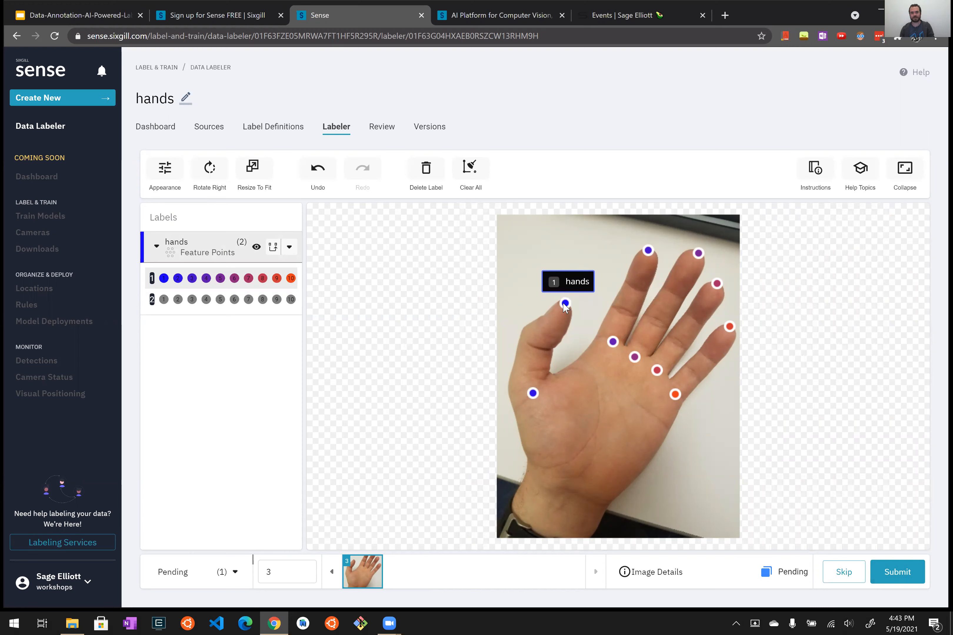
click(563, 333)
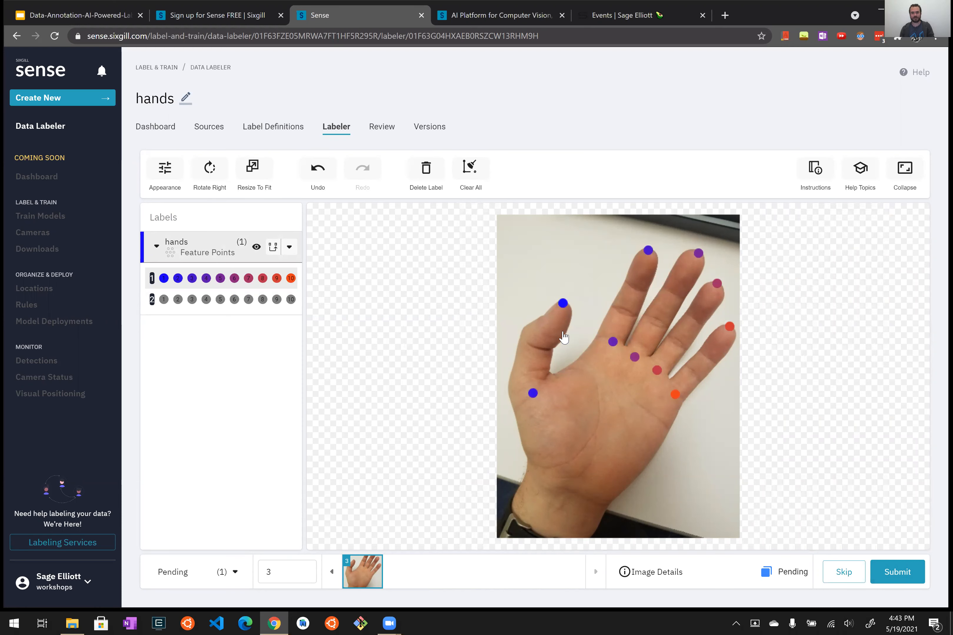
click(896, 571)
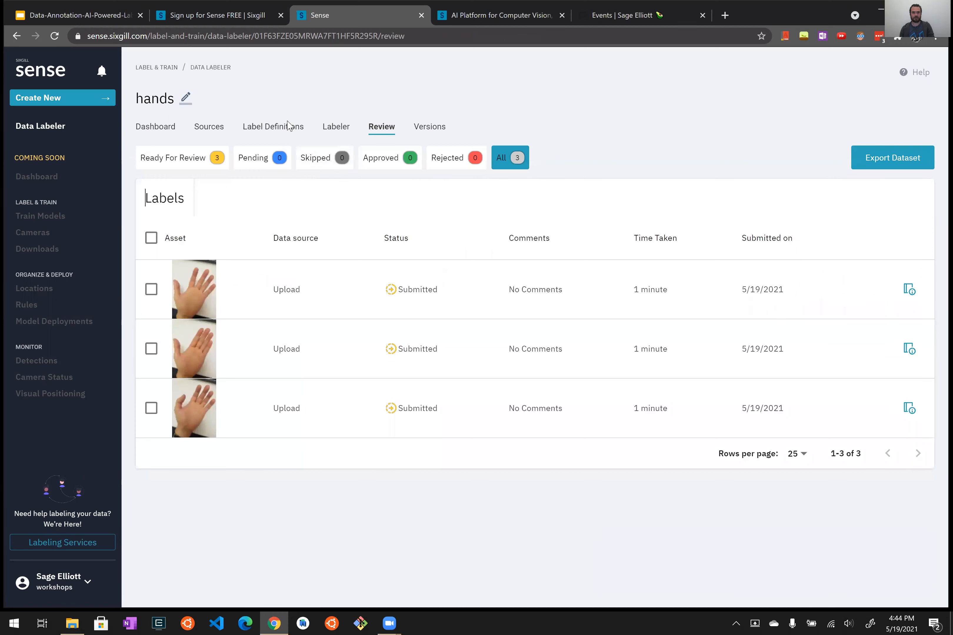
Filter the labeler to submitted images and approve the second hand image.
click(337, 128)
click(204, 574)
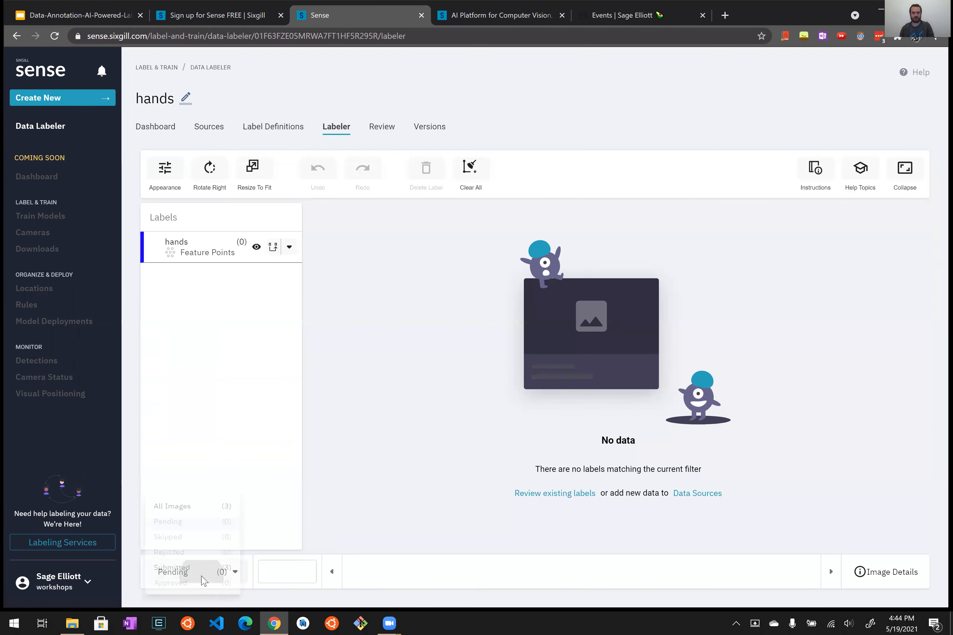
click(200, 570)
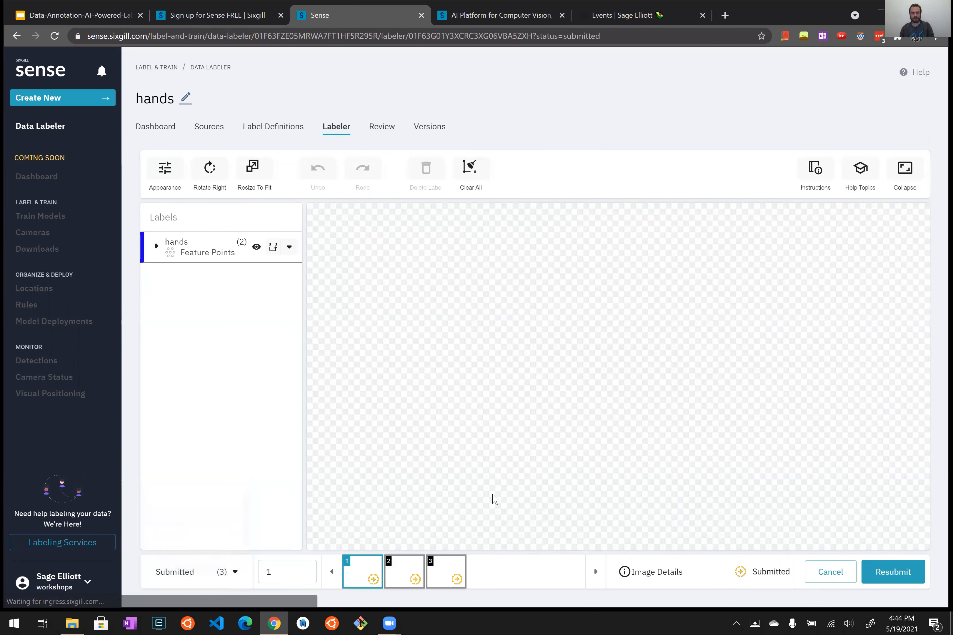
click(405, 584)
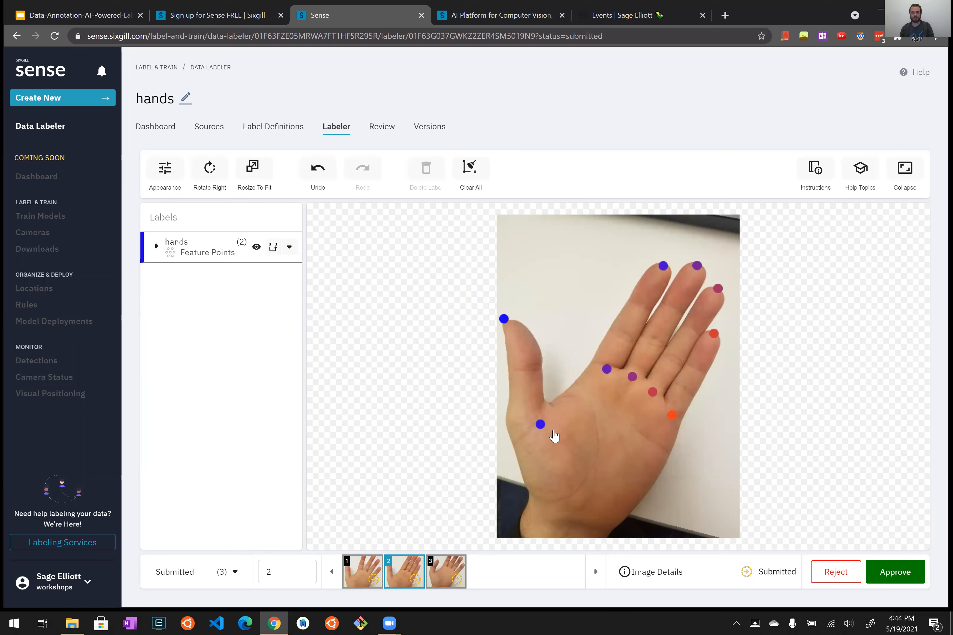
click(901, 581)
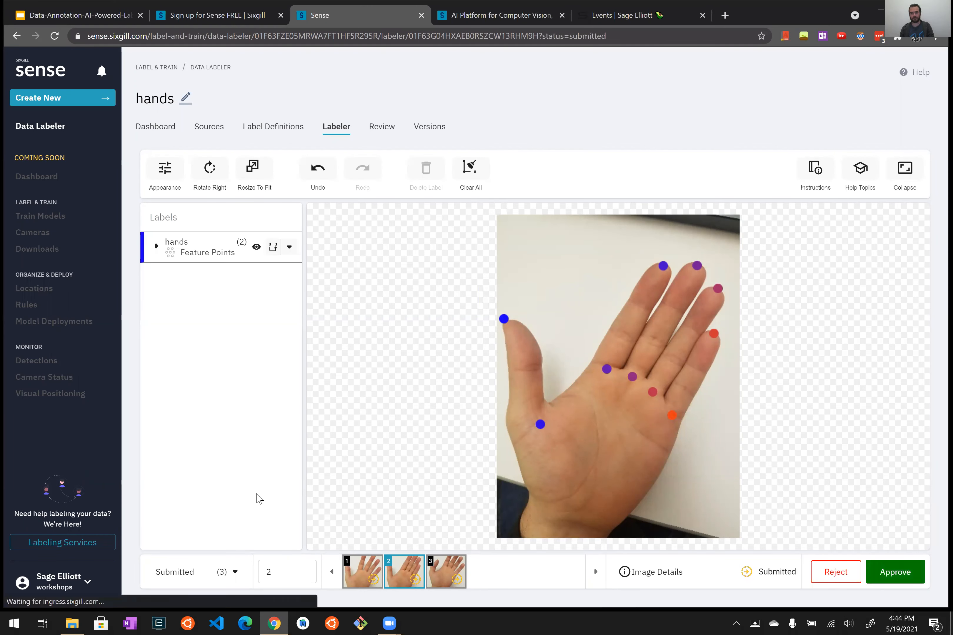
Export the hands dataset from its review page in COCO format, keeping the 80/10/10 split and image files included.
click(382, 127)
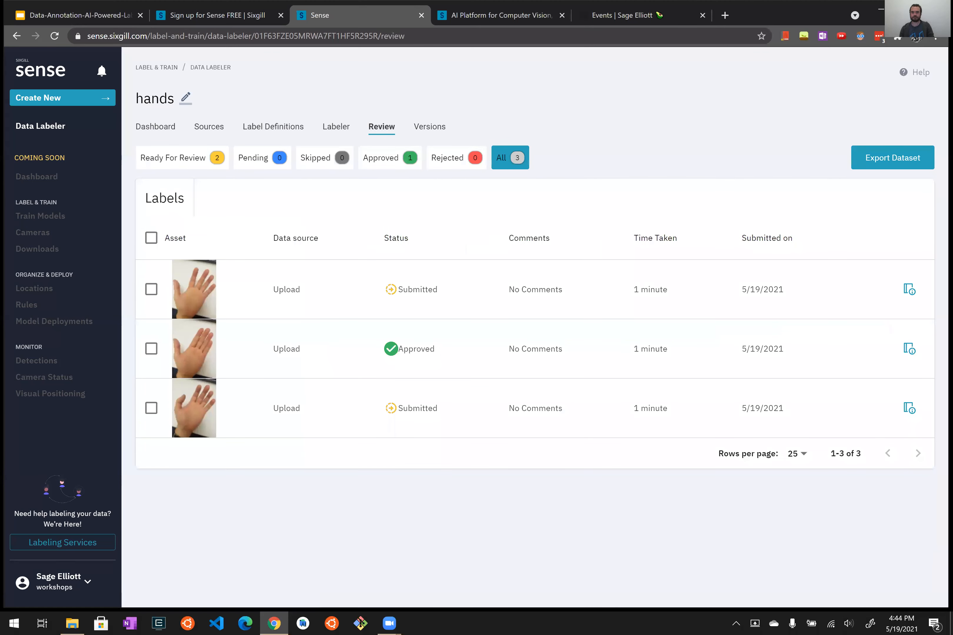
click(888, 157)
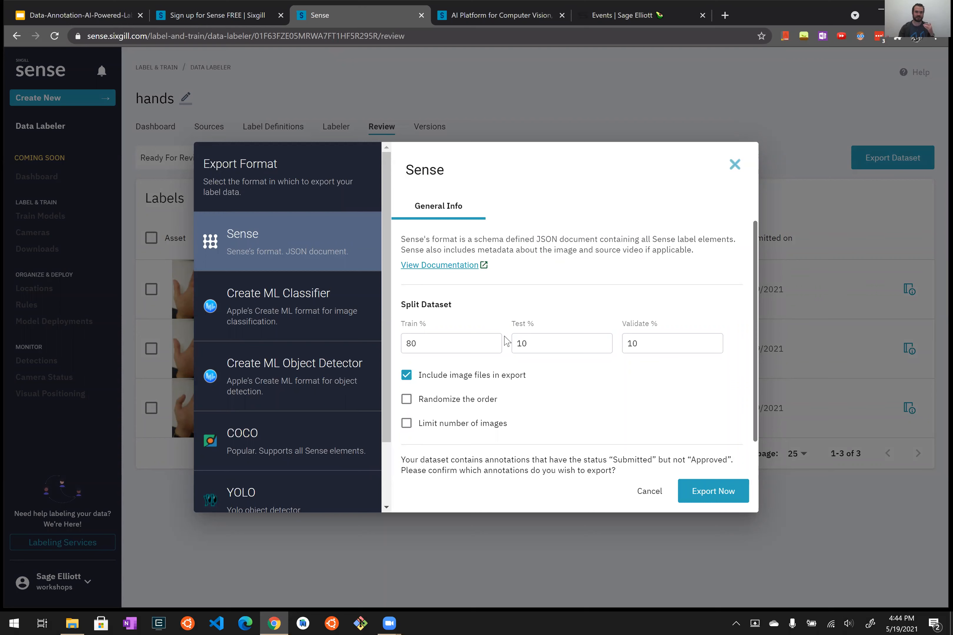
scroll(328, 385, down, 1)
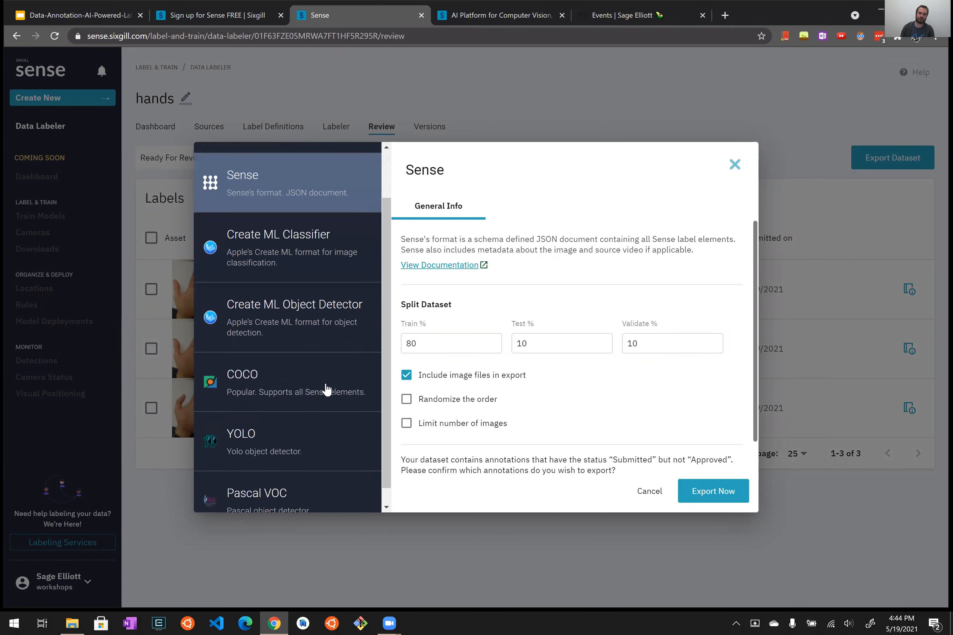
scroll(325, 386, up, 1)
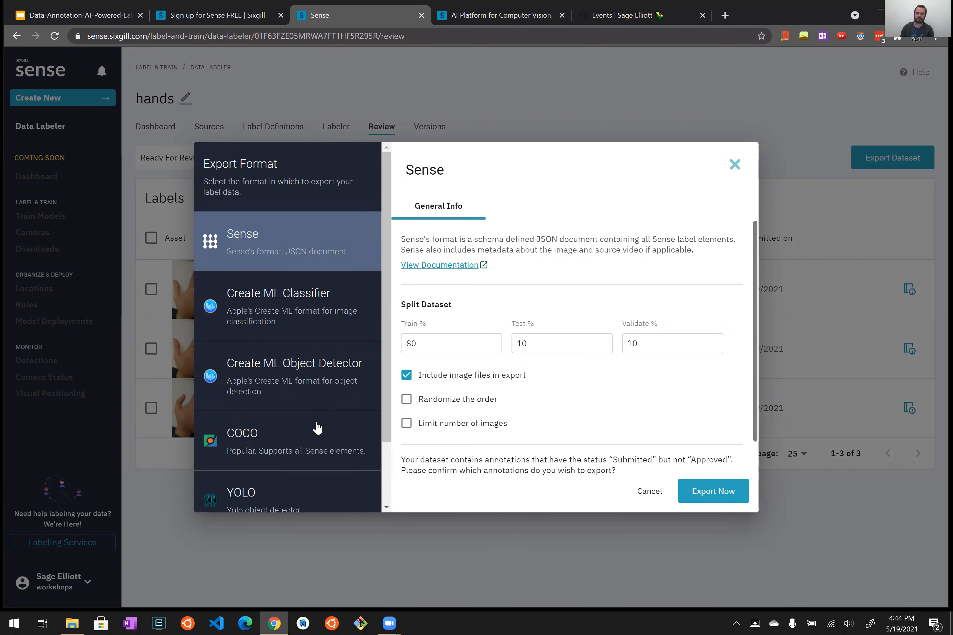
click(314, 432)
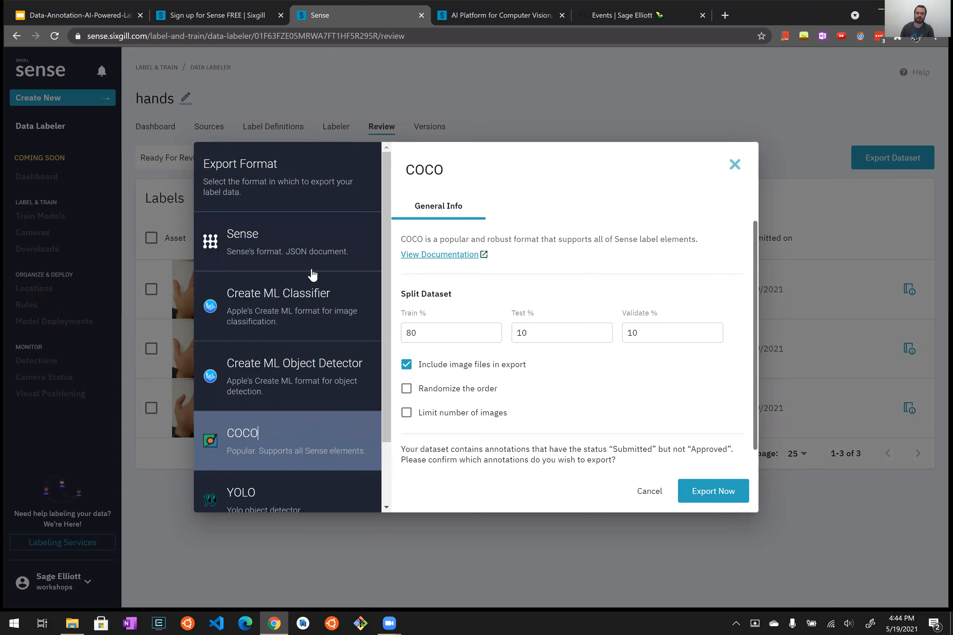
click(705, 495)
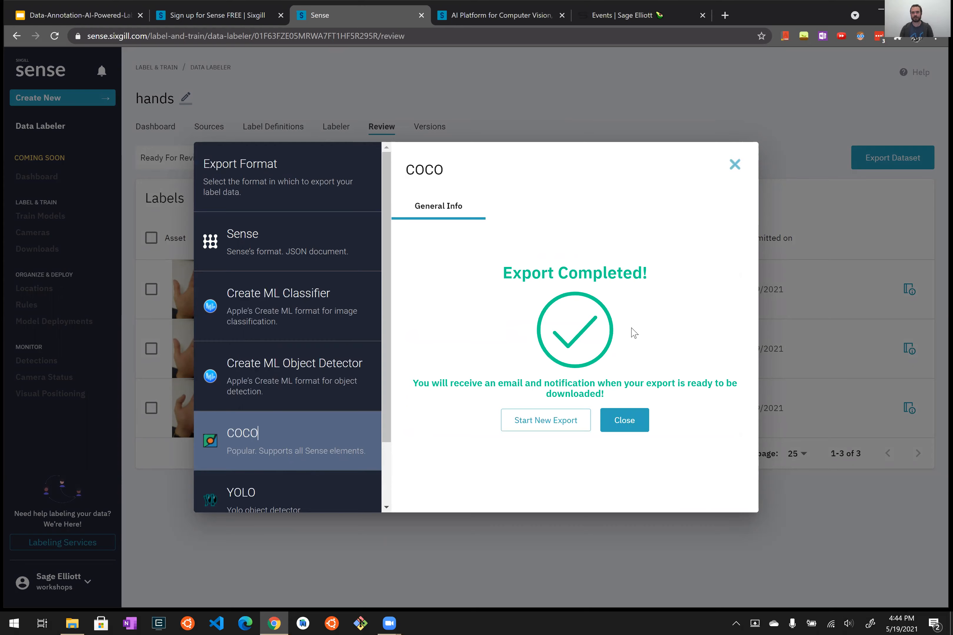
click(623, 419)
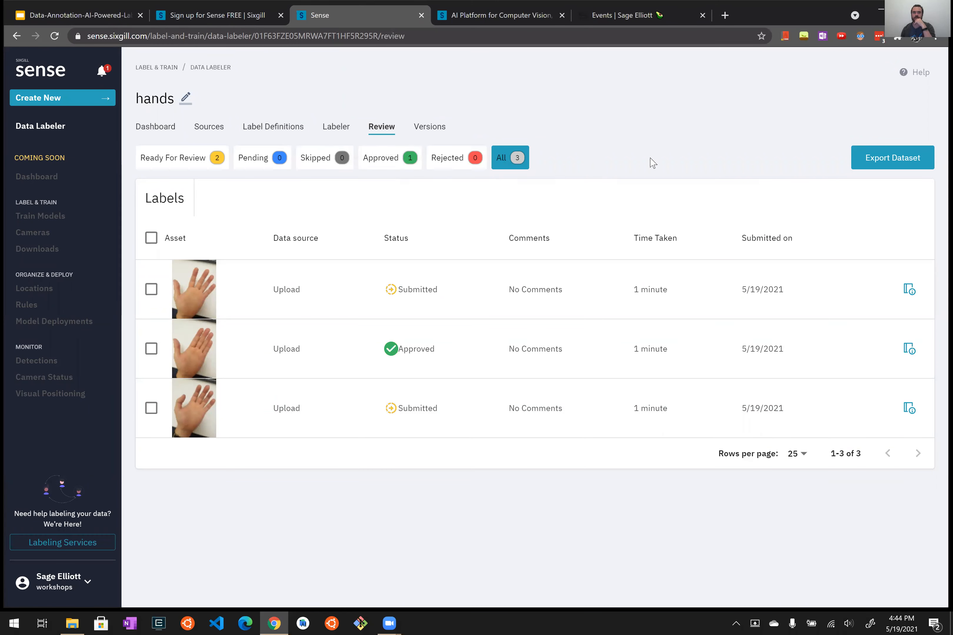
Download the generated hands export from its notification.
click(103, 73)
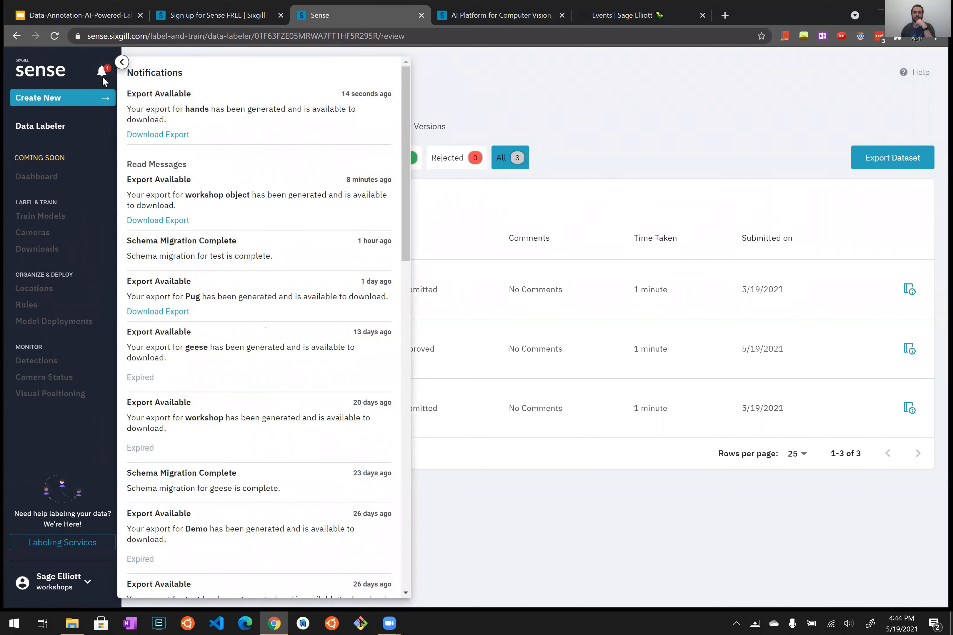
click(102, 75)
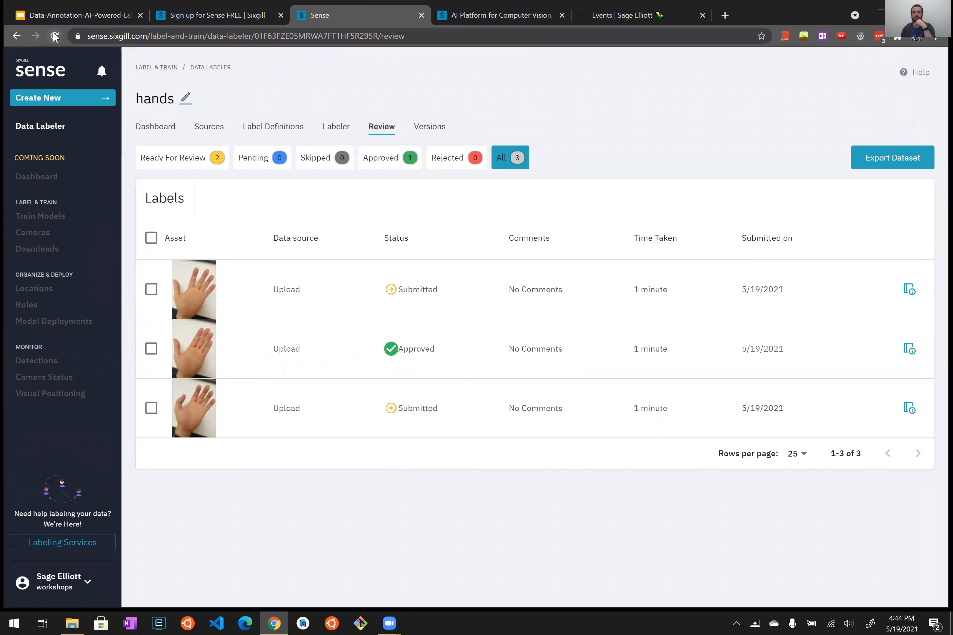
click(99, 75)
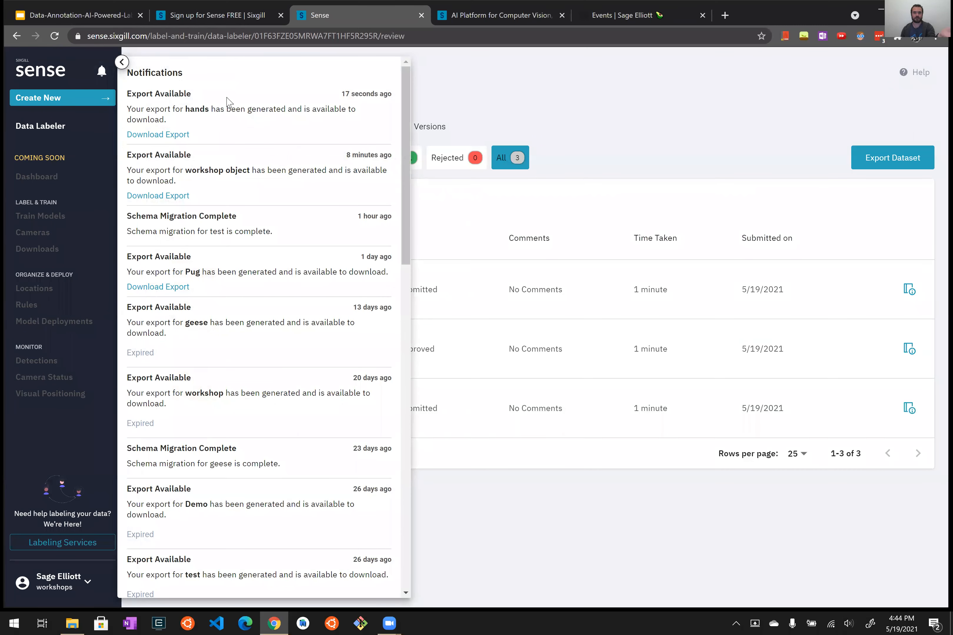
click(610, 129)
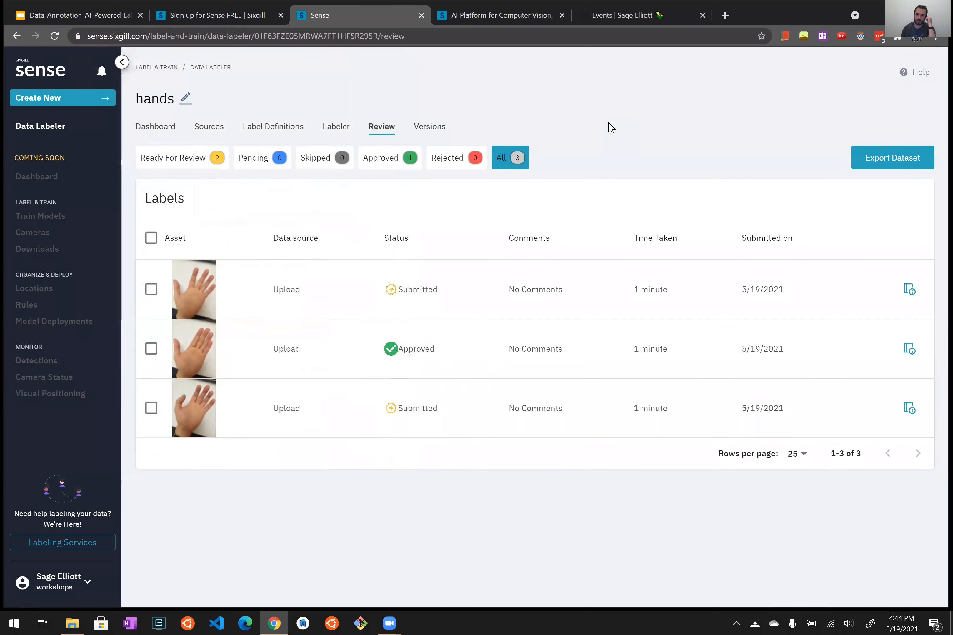
click(101, 74)
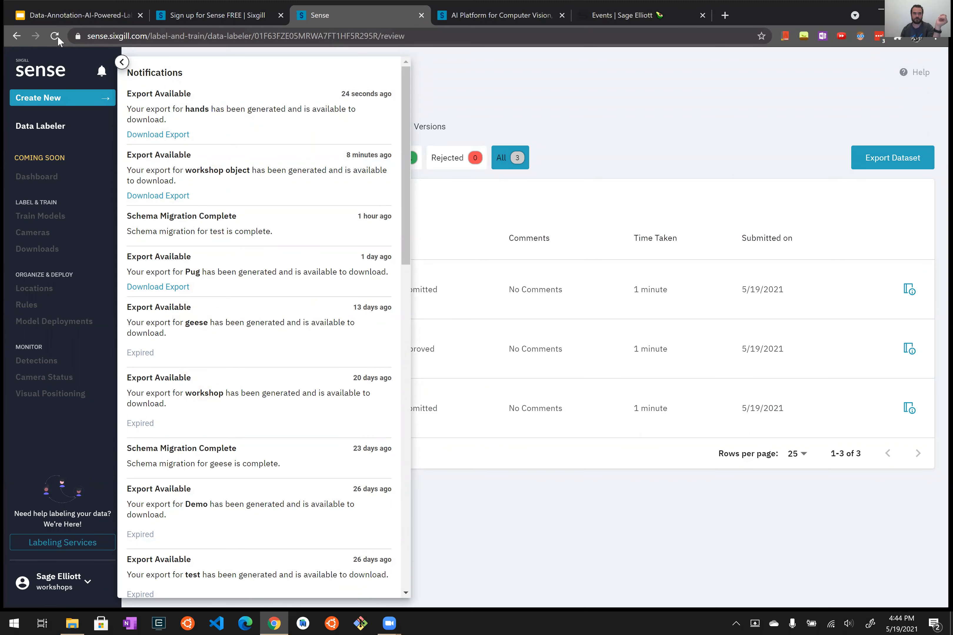
click(180, 135)
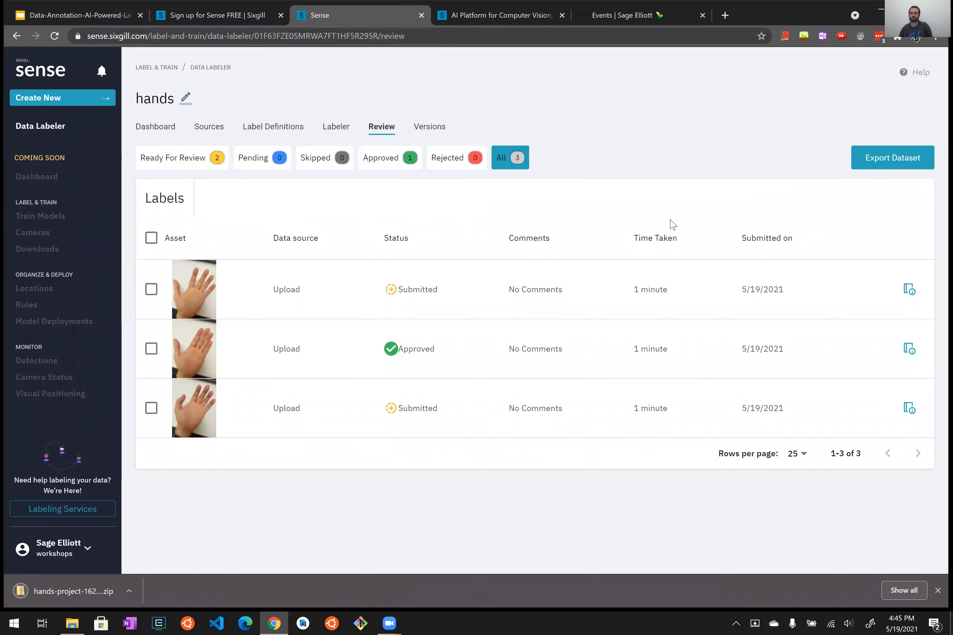
Create a new dataset named "class" and continue to its data sources.
click(51, 128)
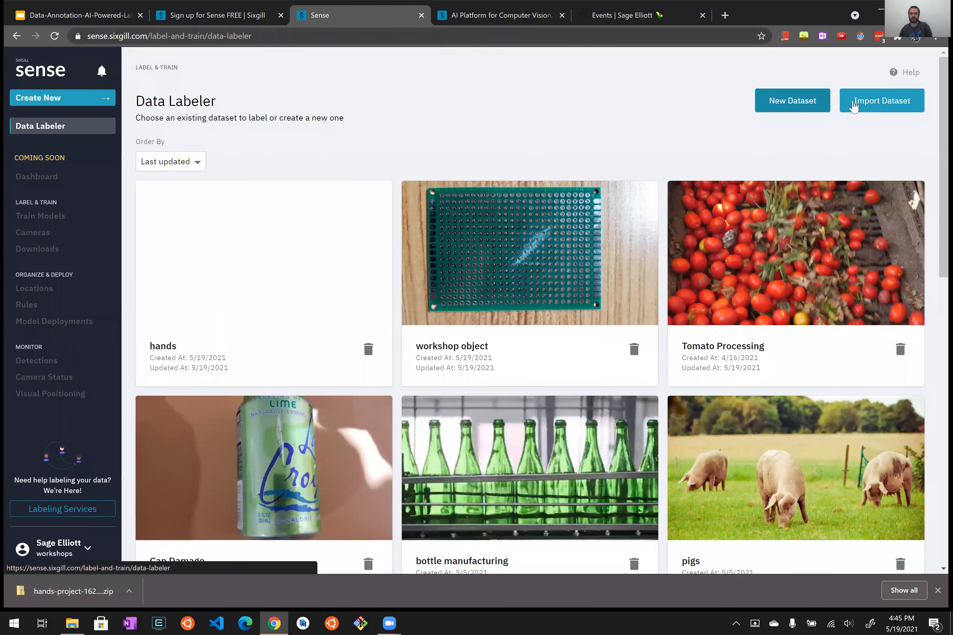
click(781, 106)
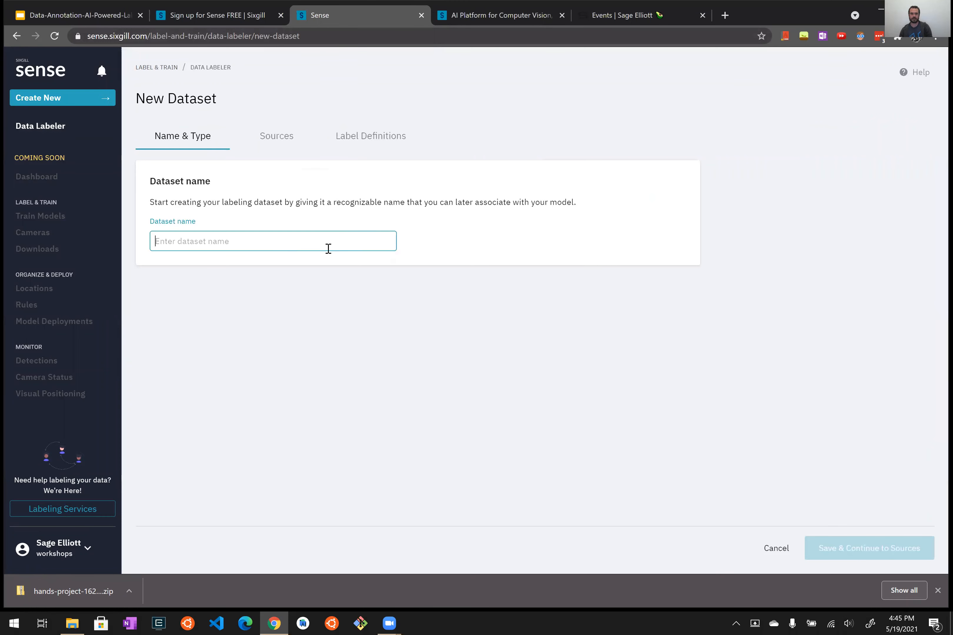
text(cl)
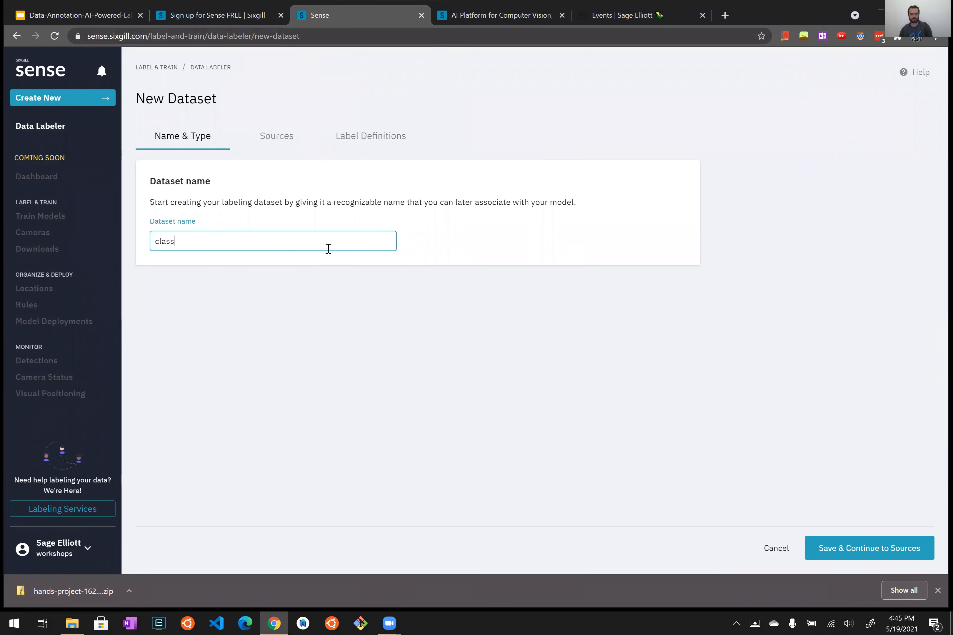
text(ass)
click(897, 545)
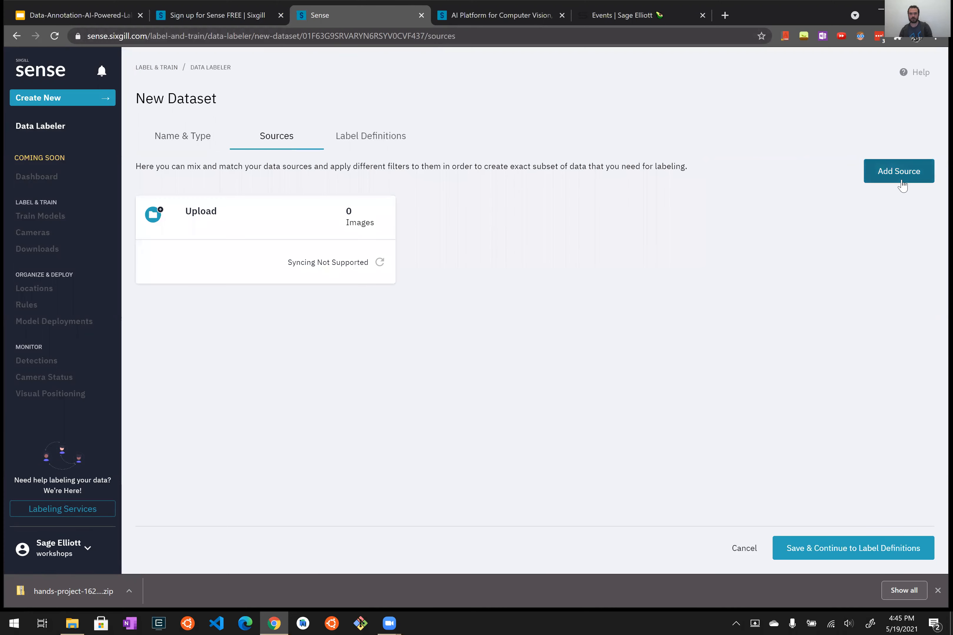
Add a local upload source and upload classify_bunny, classify_cat and classify_dog from the classification folder.
click(902, 185)
click(224, 289)
click(177, 538)
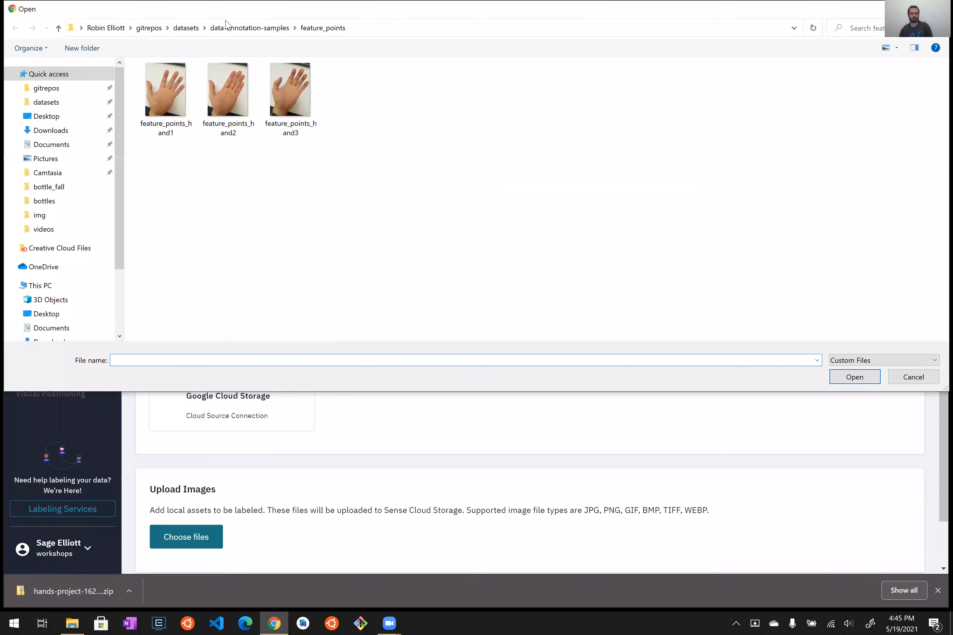
click(230, 27)
click(176, 99)
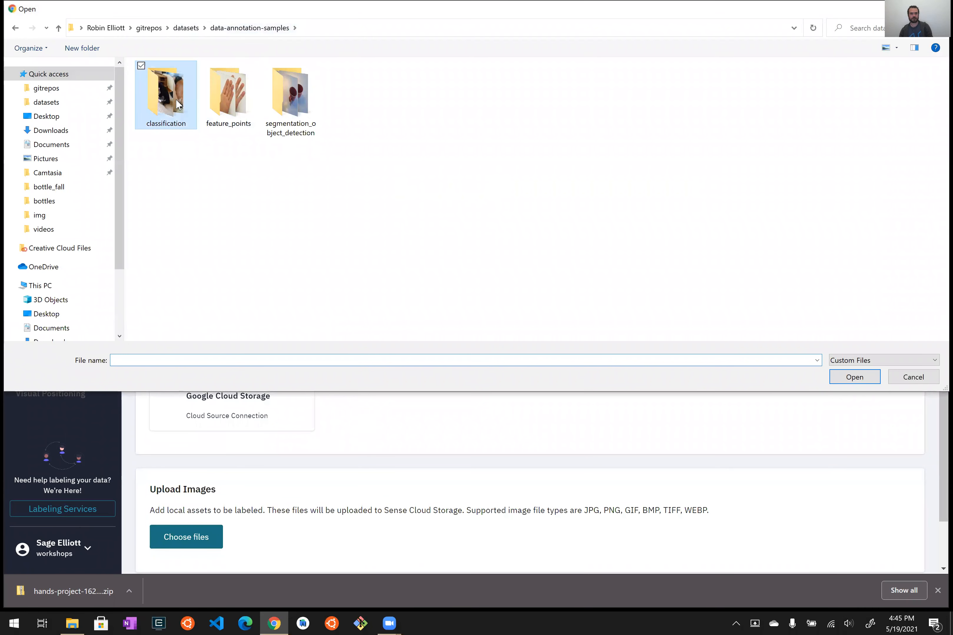
double_click(176, 100)
click(165, 101)
shift+click(284, 101)
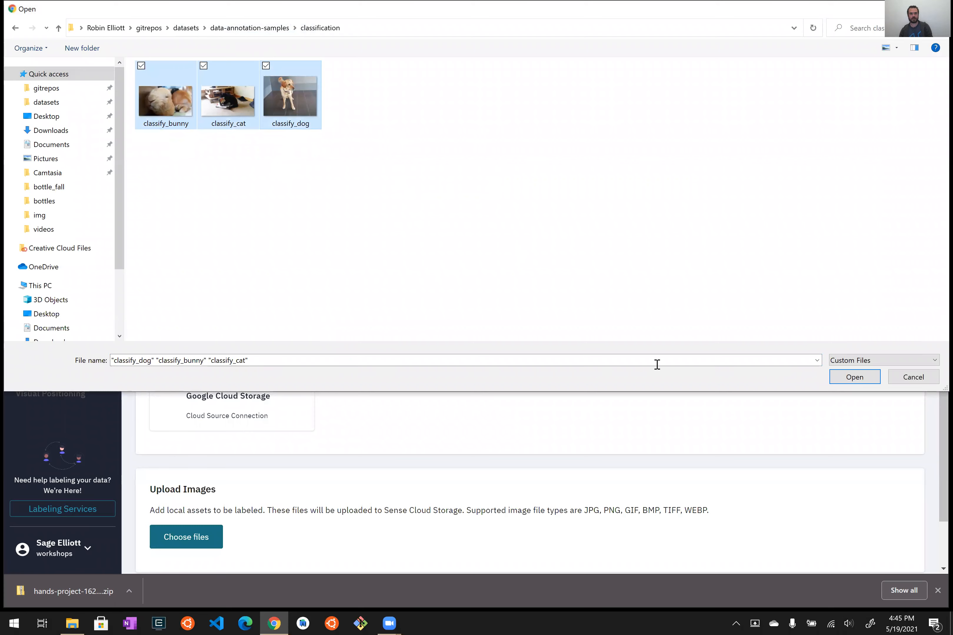
click(851, 379)
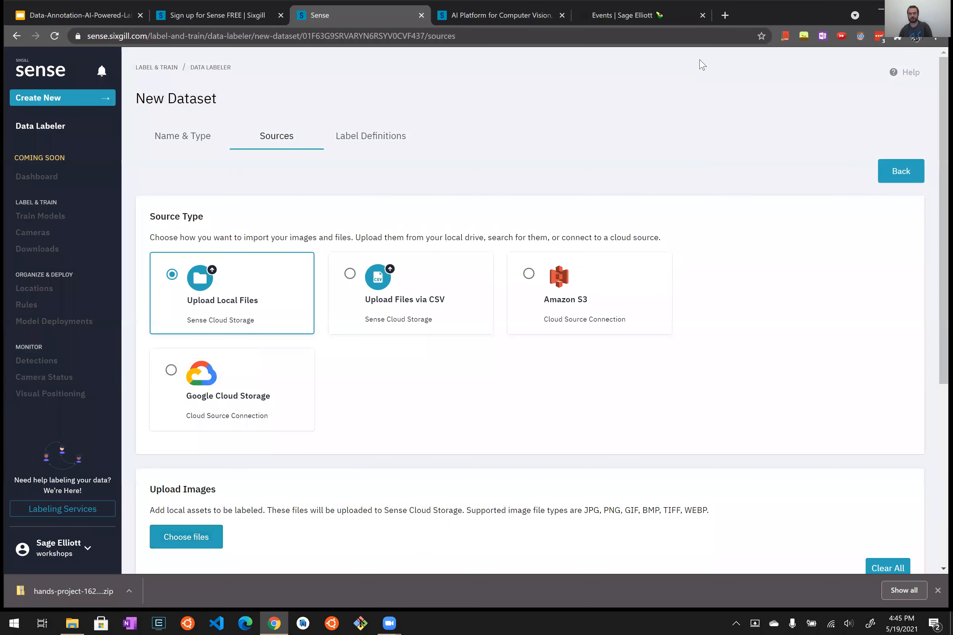
scroll(596, 468, down, 5)
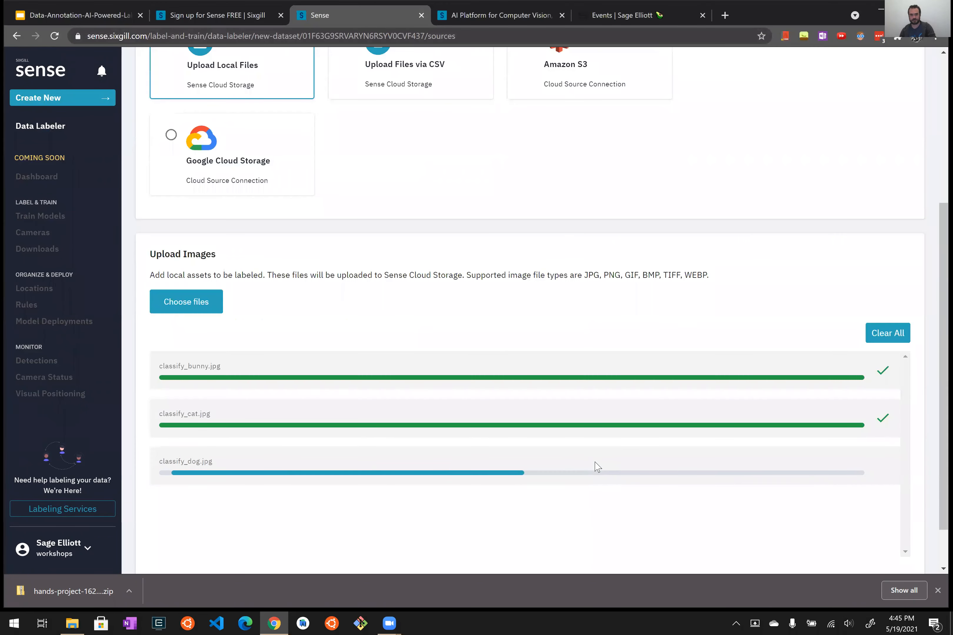
scroll(553, 471, down, 2)
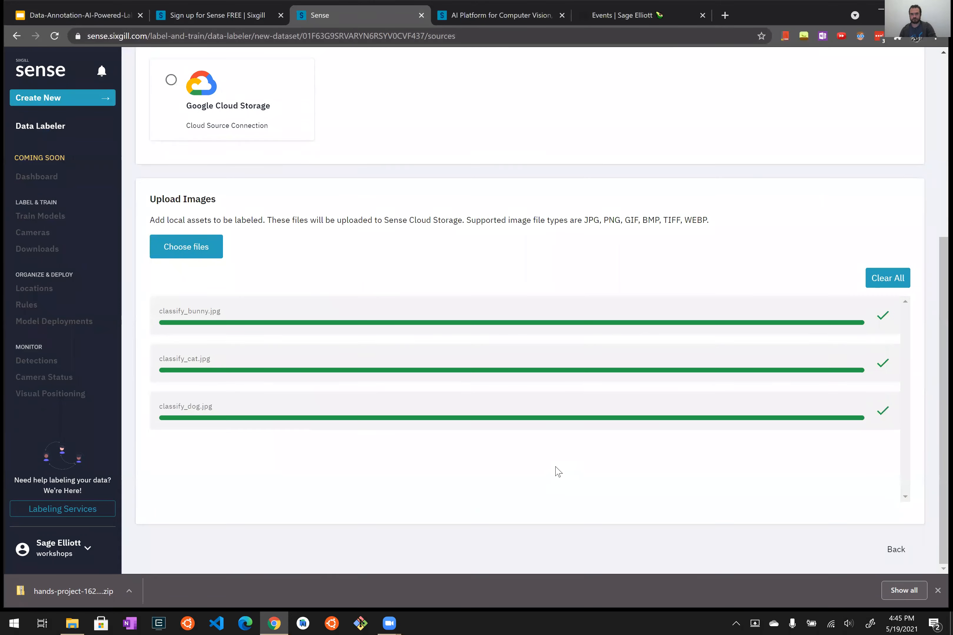
scroll(555, 470, up, 6)
scroll(551, 469, down, 6)
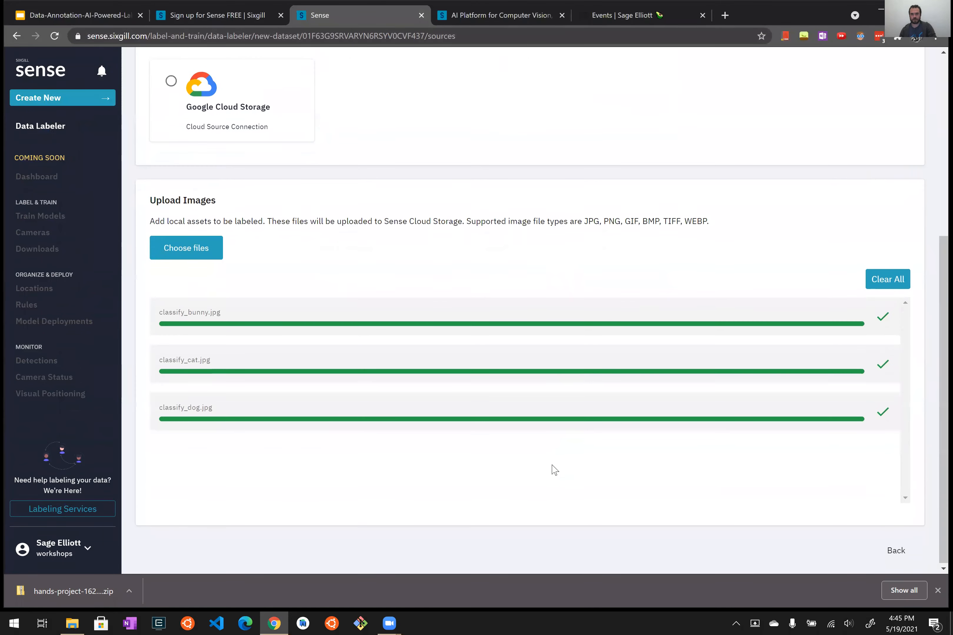
scroll(551, 469, up, 6)
Go to the dataset's label definitions and set the new label's type to Classification.
click(395, 135)
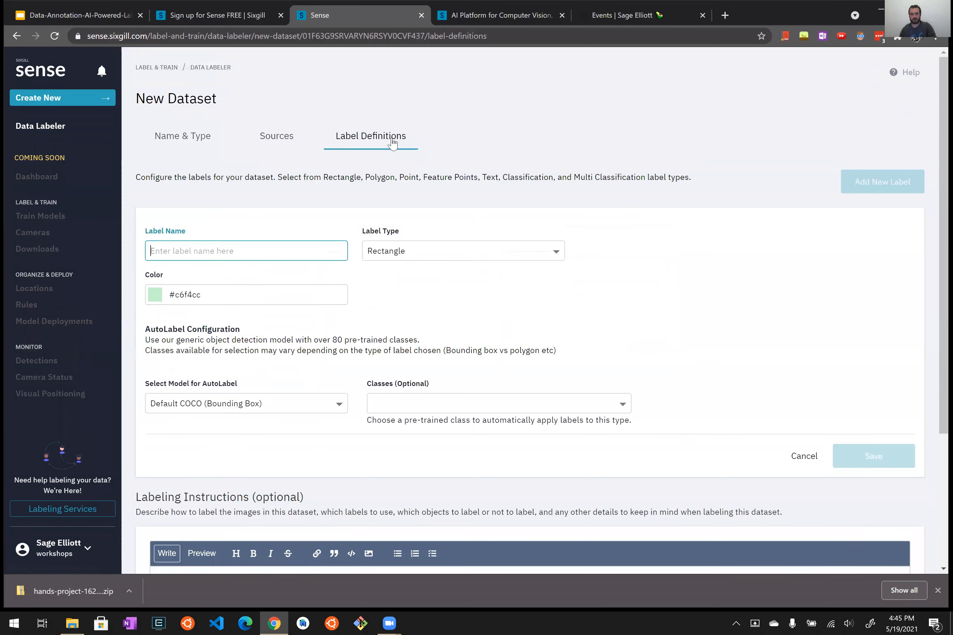
click(454, 255)
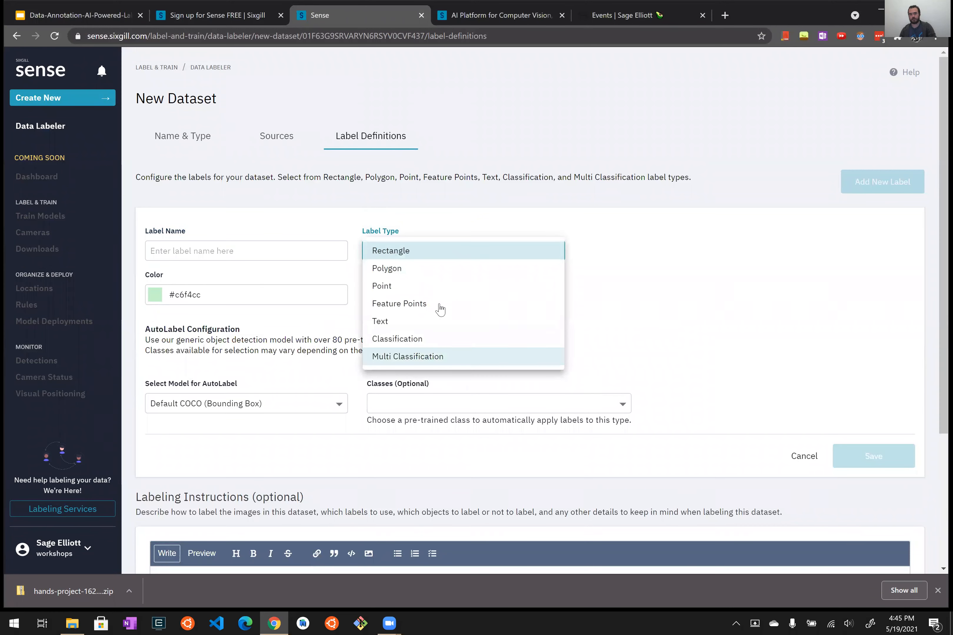
click(421, 345)
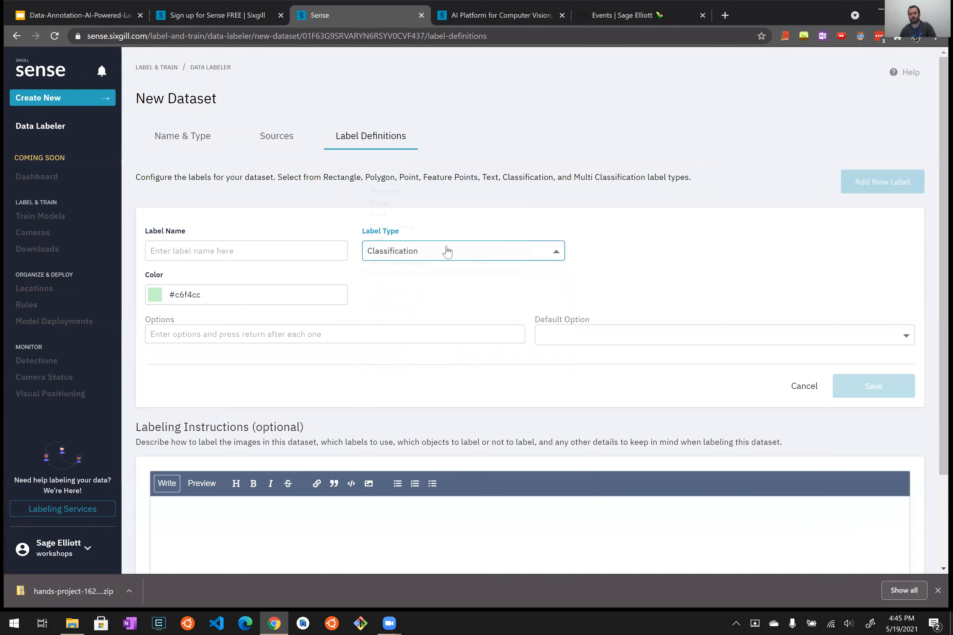
click(447, 250)
click(455, 272)
click(606, 332)
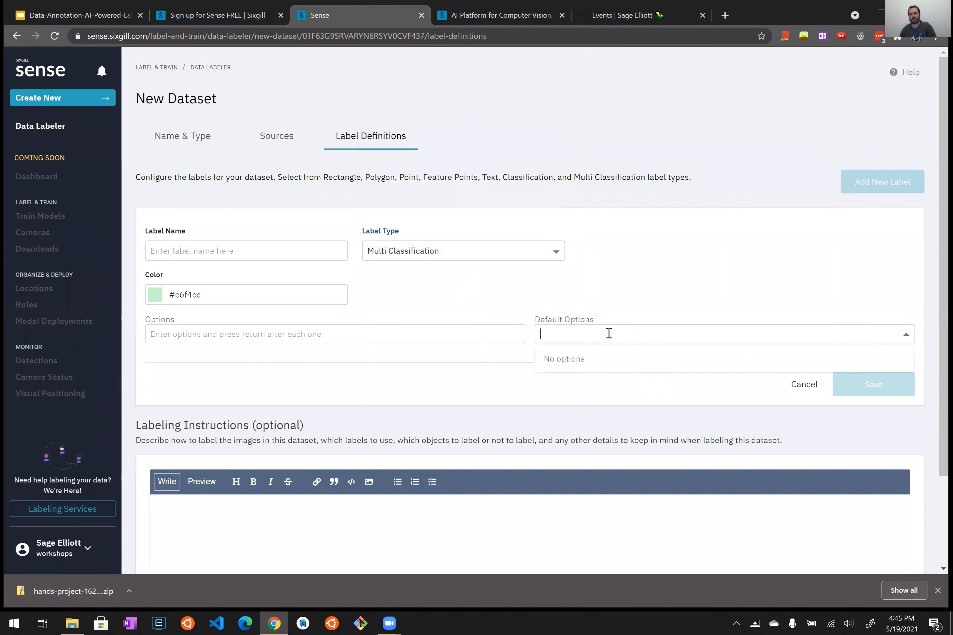
click(429, 332)
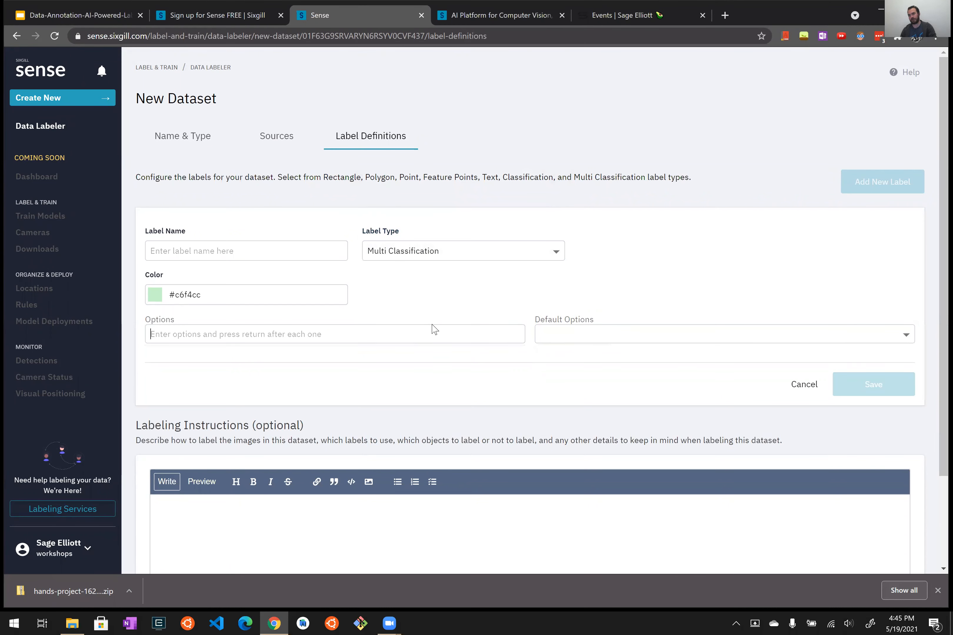
click(441, 257)
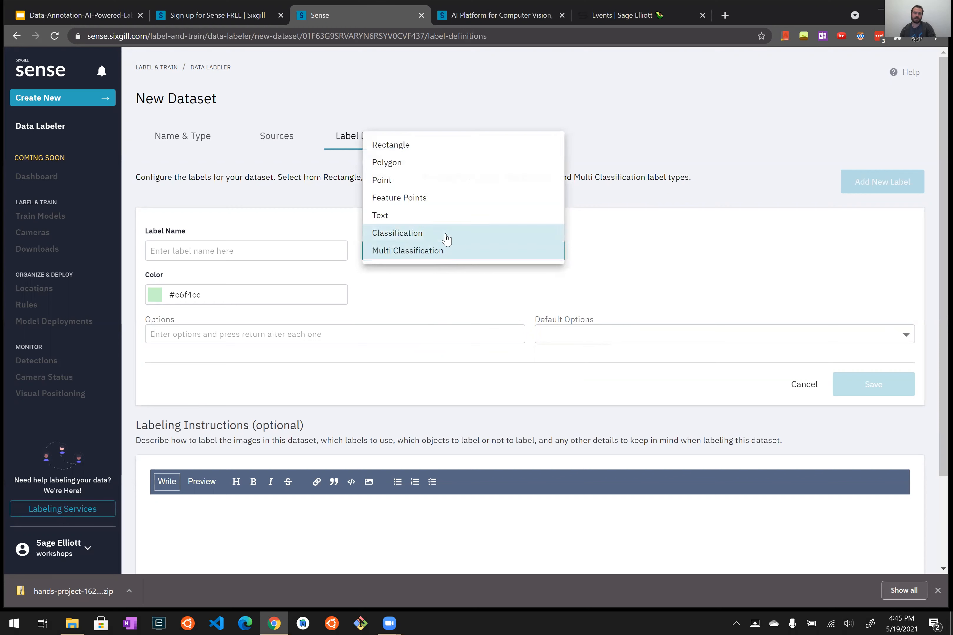
click(447, 239)
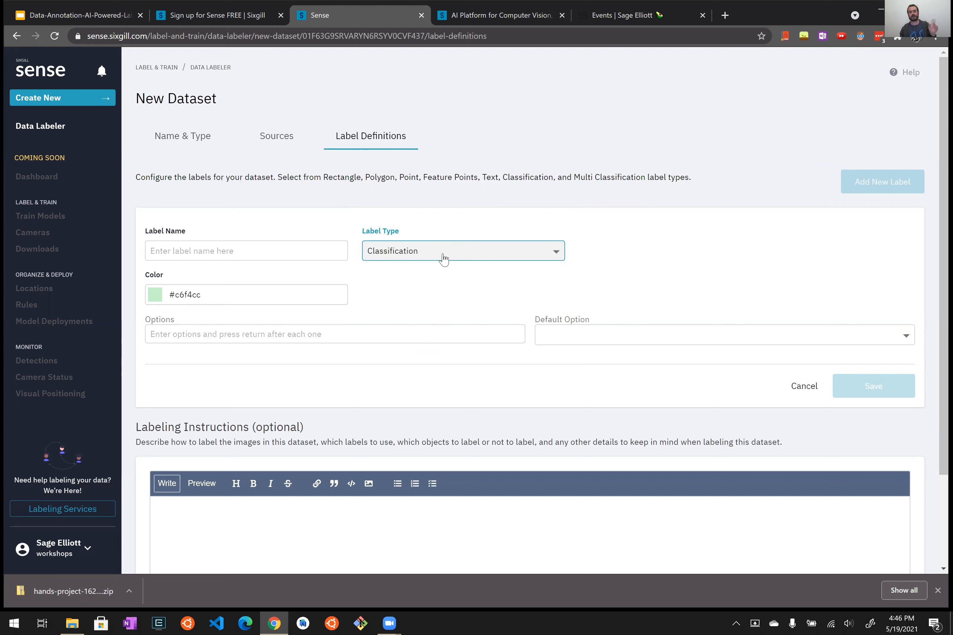
Name the classification label "animal type" and add the options cat, dog and bunny.
click(269, 257)
text(animal type)
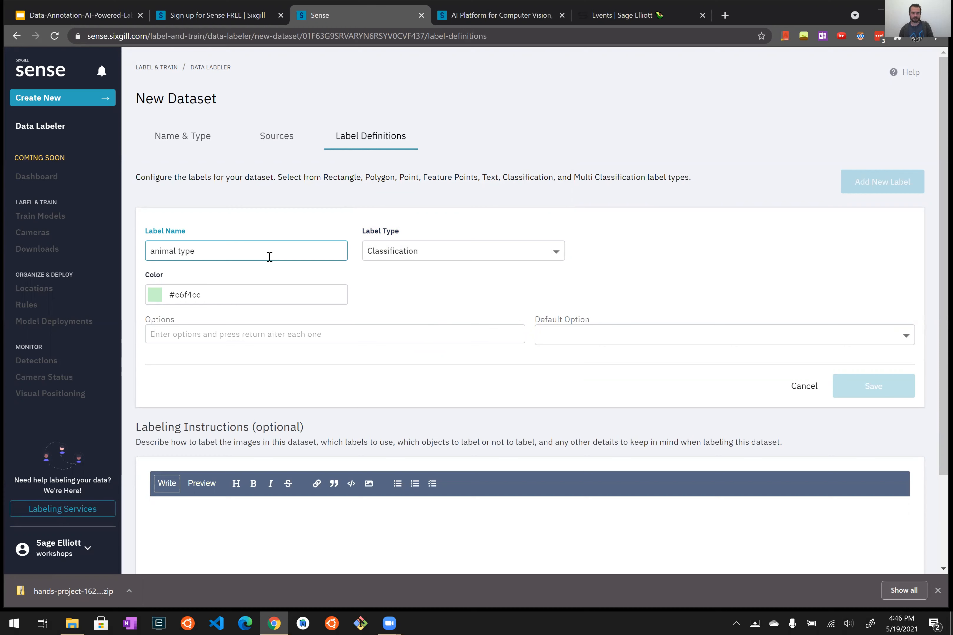
click(270, 335)
text(cat)
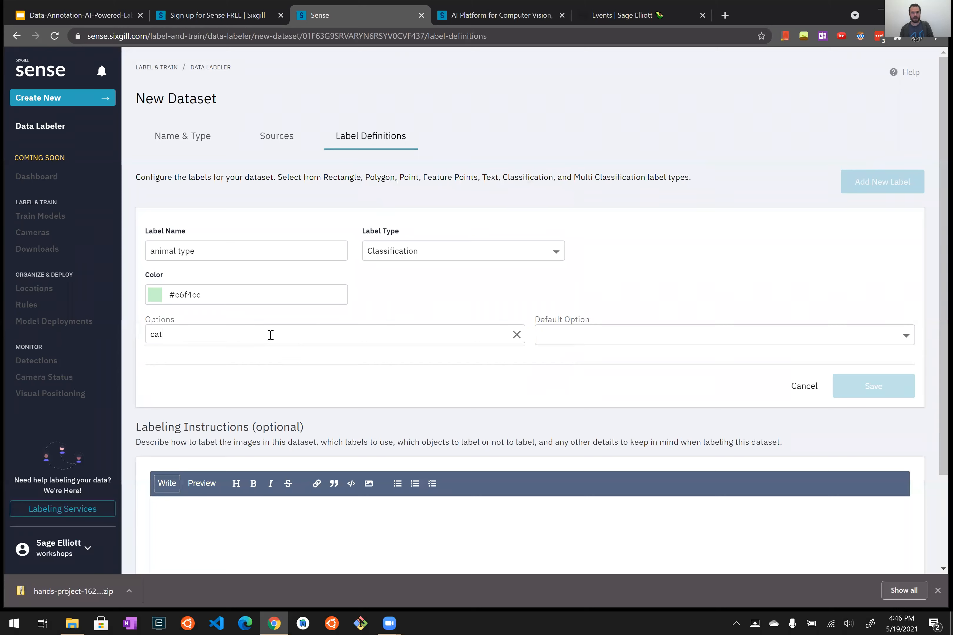
key(Return)
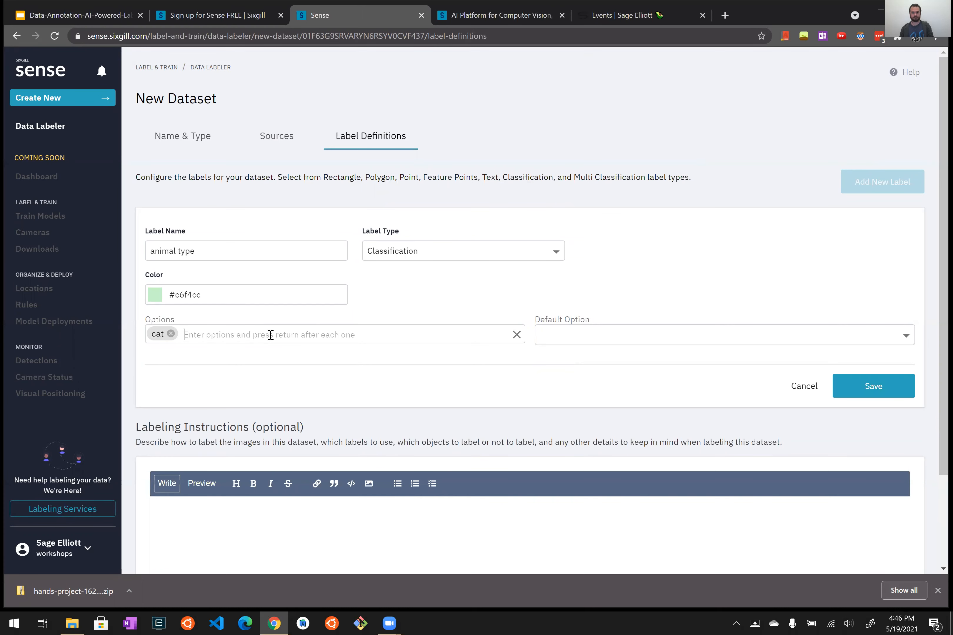
text(dog)
key(Return)
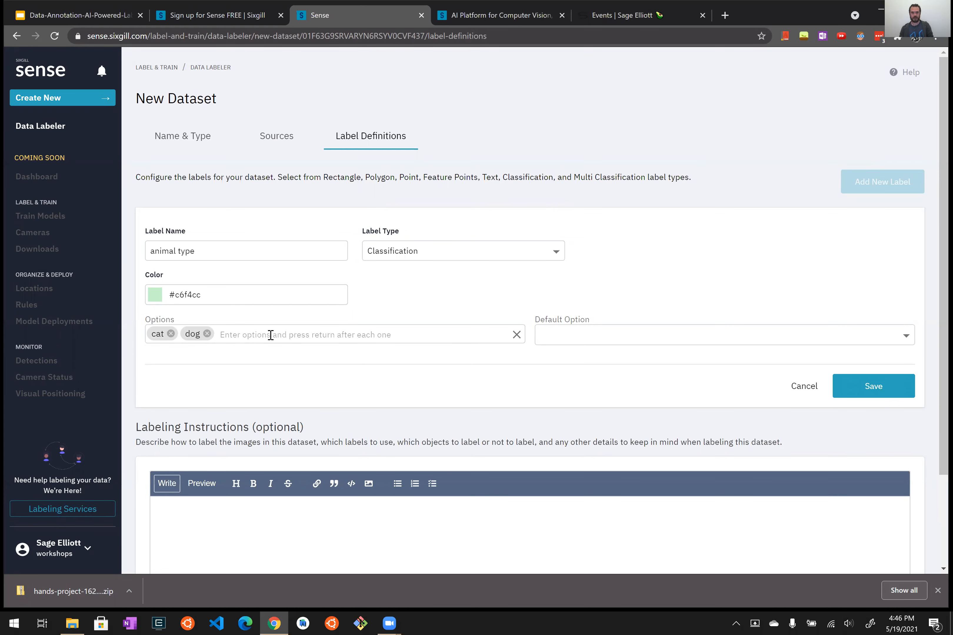
text(bunny)
key(Return)
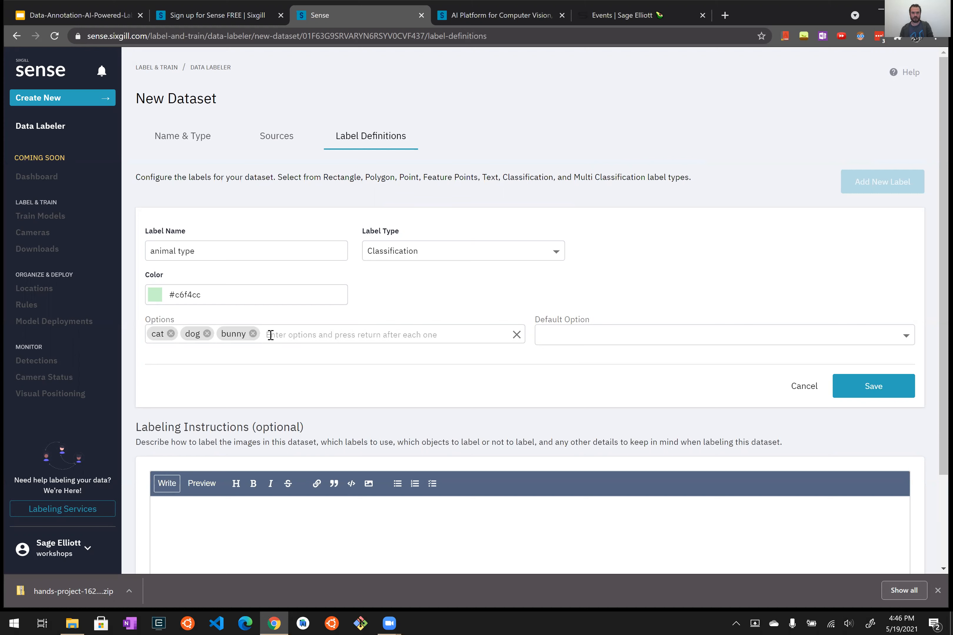
Set dog as the default option of the animal type label and save the label.
click(656, 341)
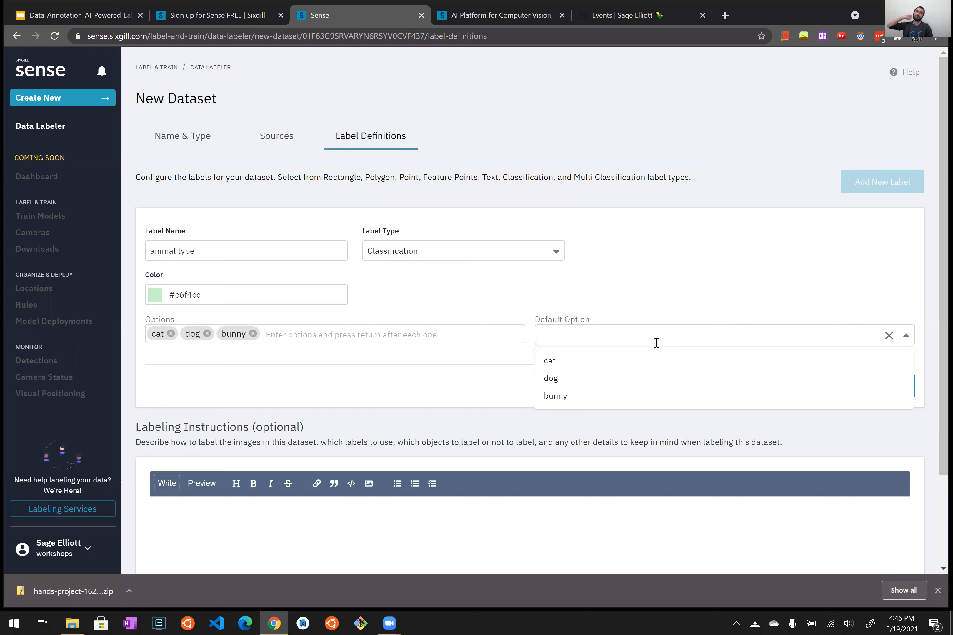
click(650, 379)
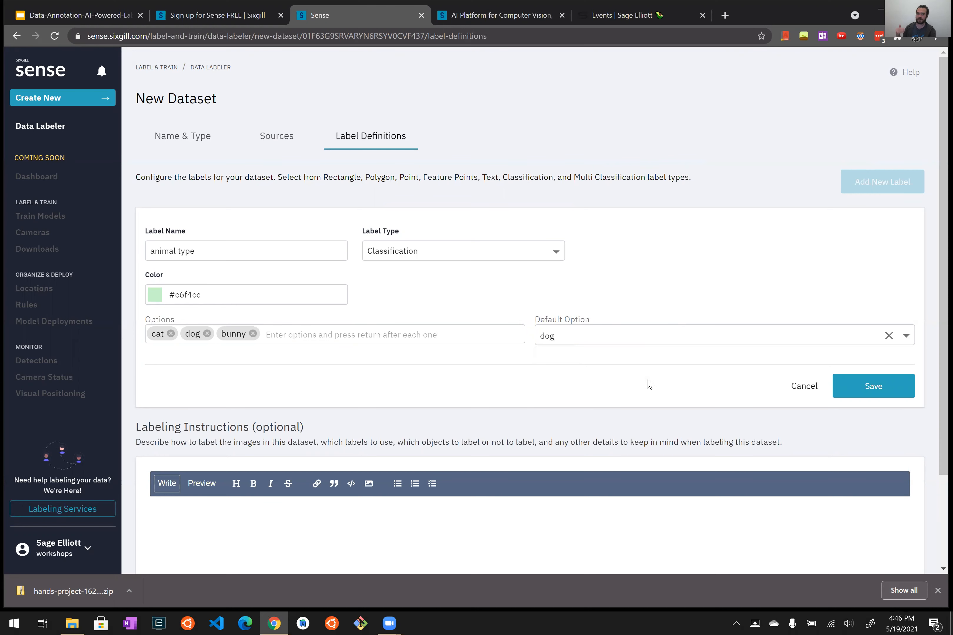
click(866, 387)
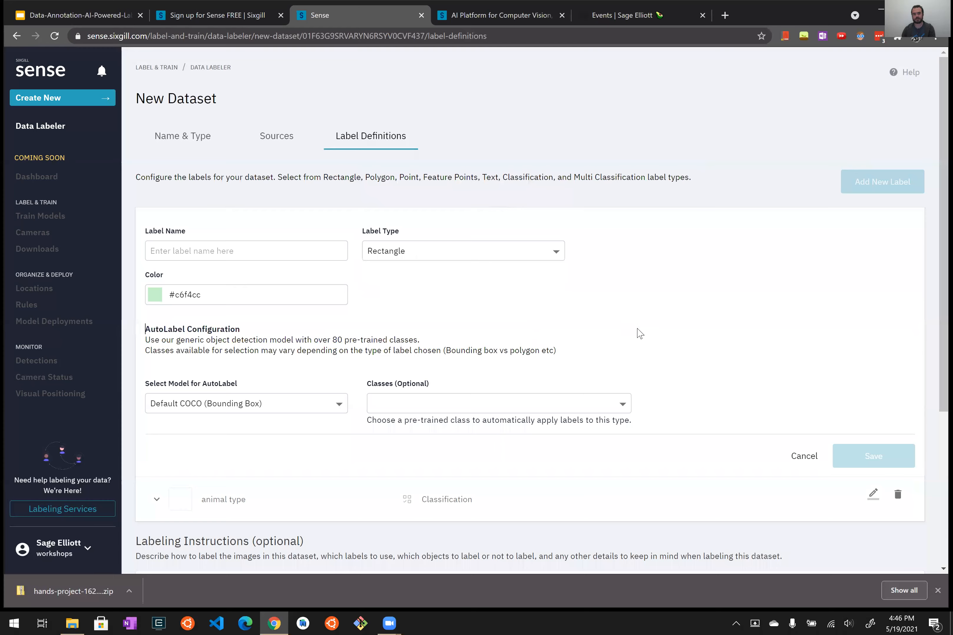
Save the dataset to start labeling, and submit the rabbit image classified as bunny.
scroll(640, 333, down, 5)
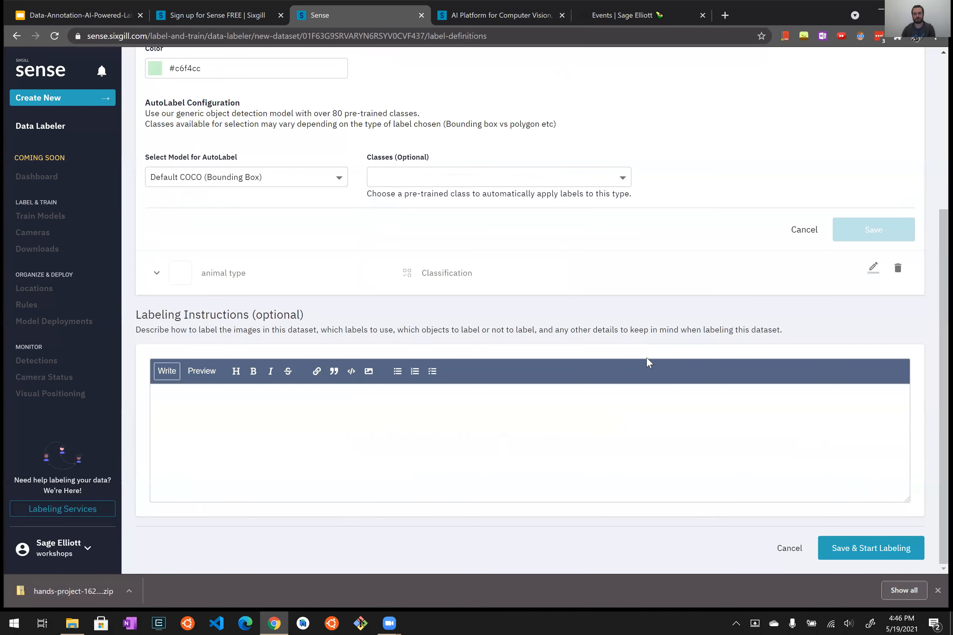
click(877, 557)
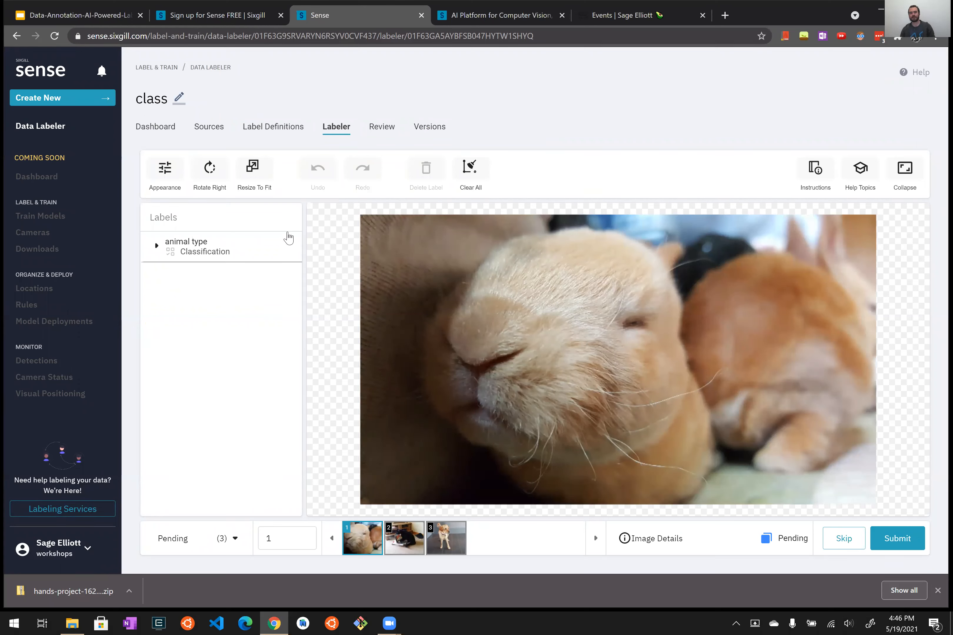
click(223, 254)
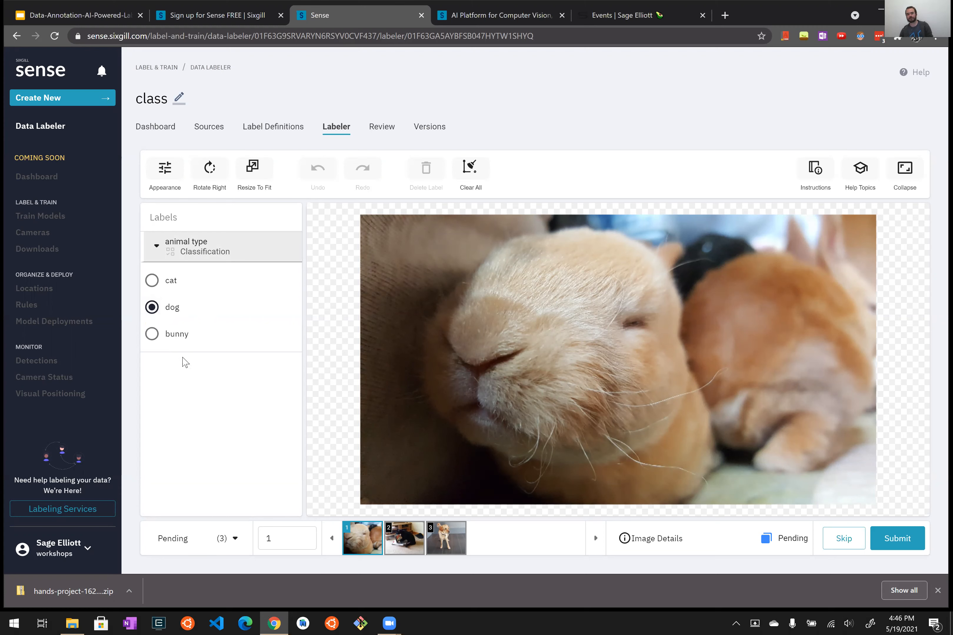
click(177, 335)
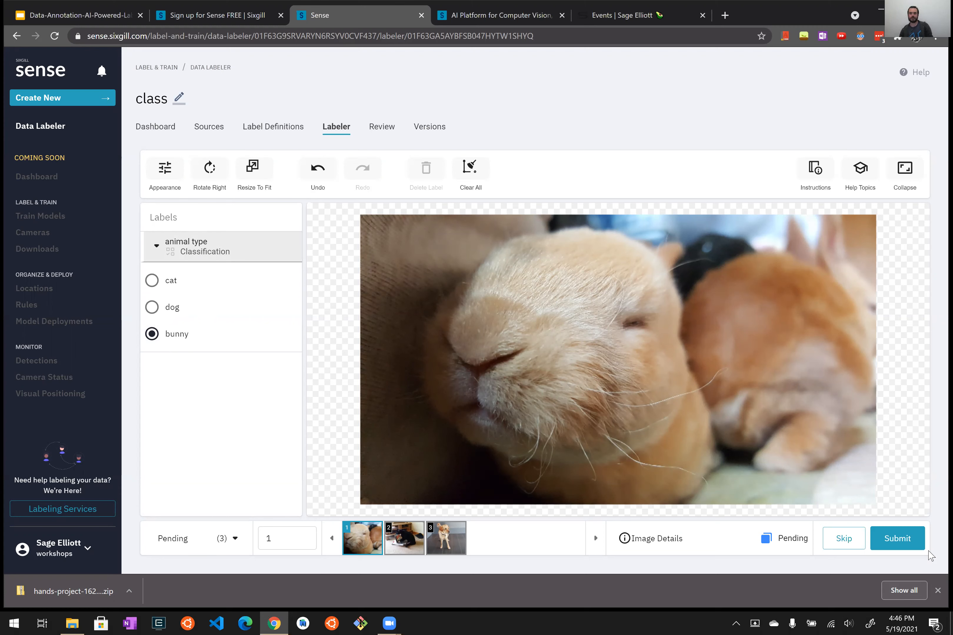
click(913, 551)
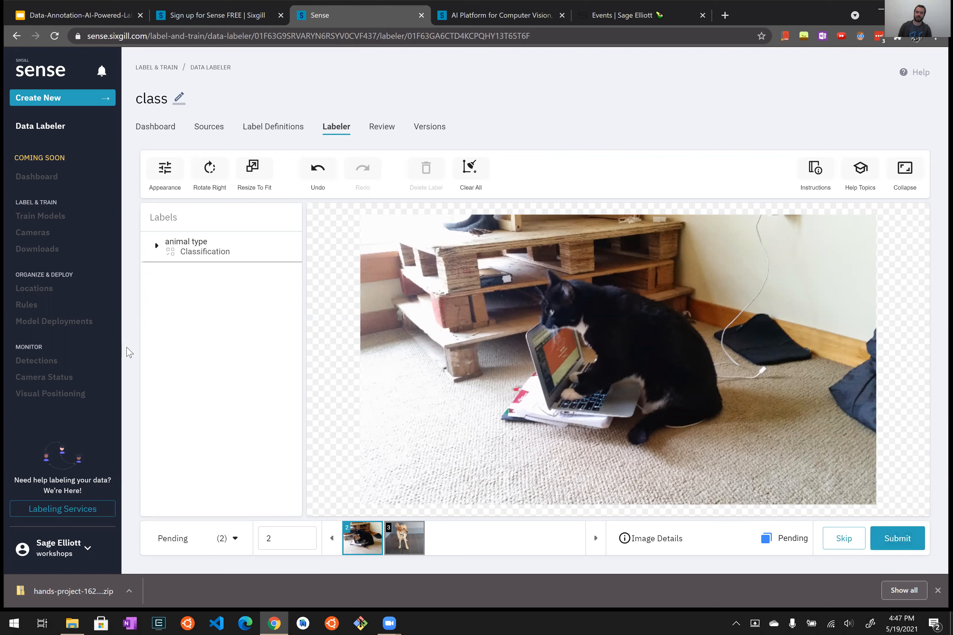
Classify the second image as cat and submit it, and submit the third image with its default dog classification.
click(213, 254)
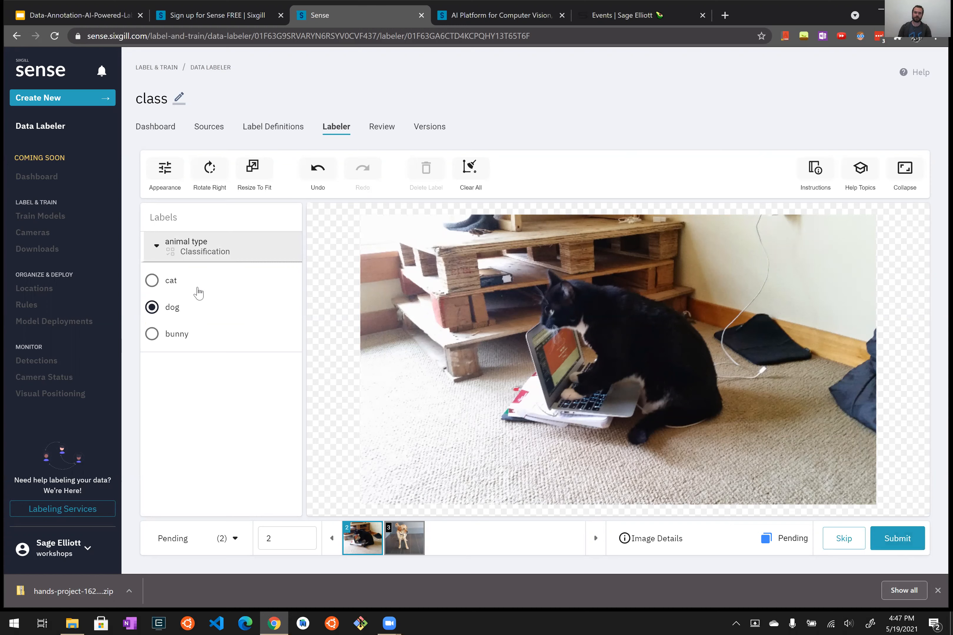
click(174, 282)
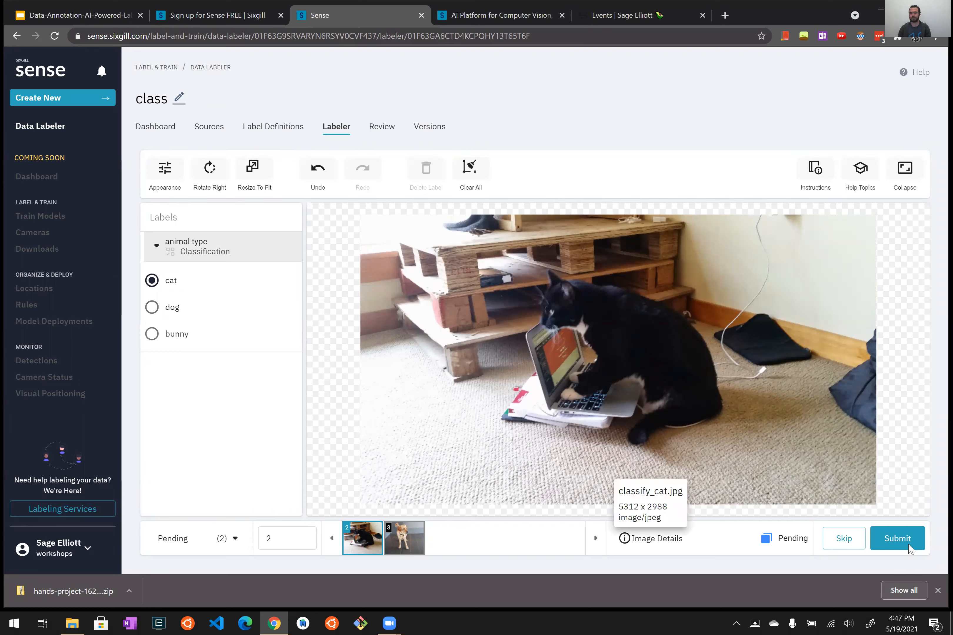
click(897, 539)
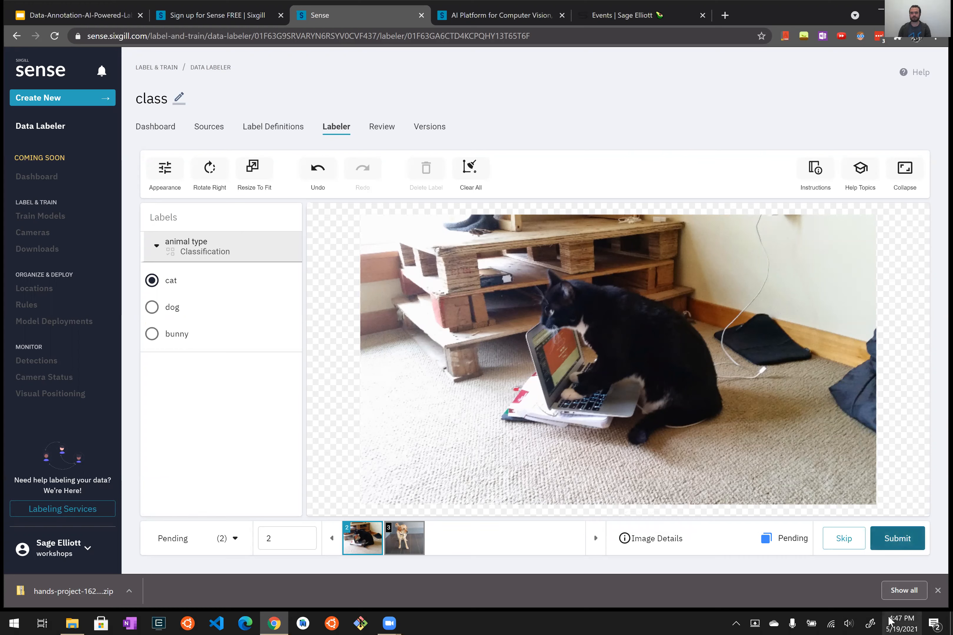
click(238, 250)
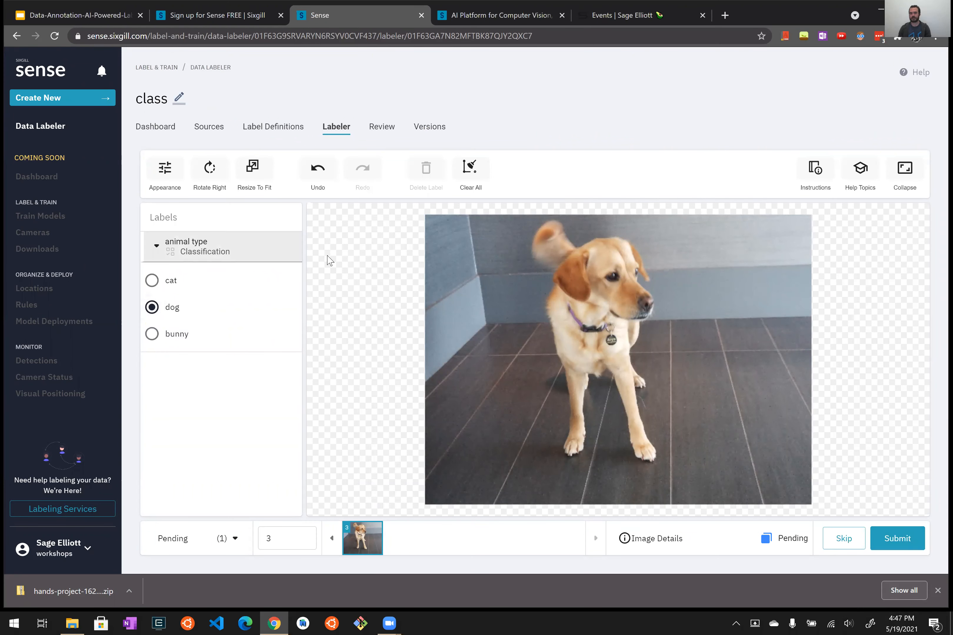
click(226, 257)
click(225, 257)
click(894, 532)
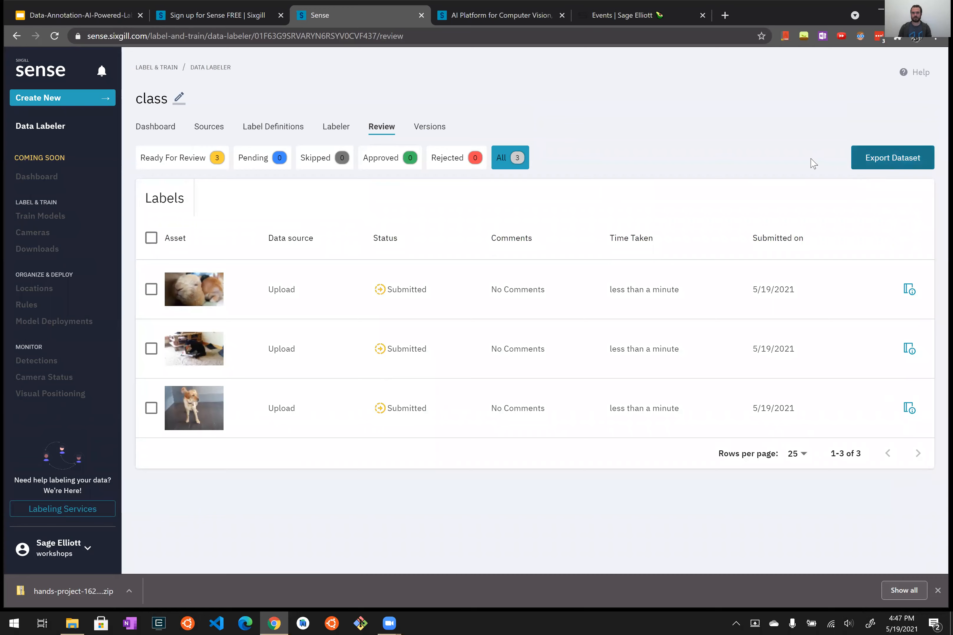
Export the class dataset in Create ML Classifier format with an 80/10/10 split, including submitted and approved annotations.
click(923, 158)
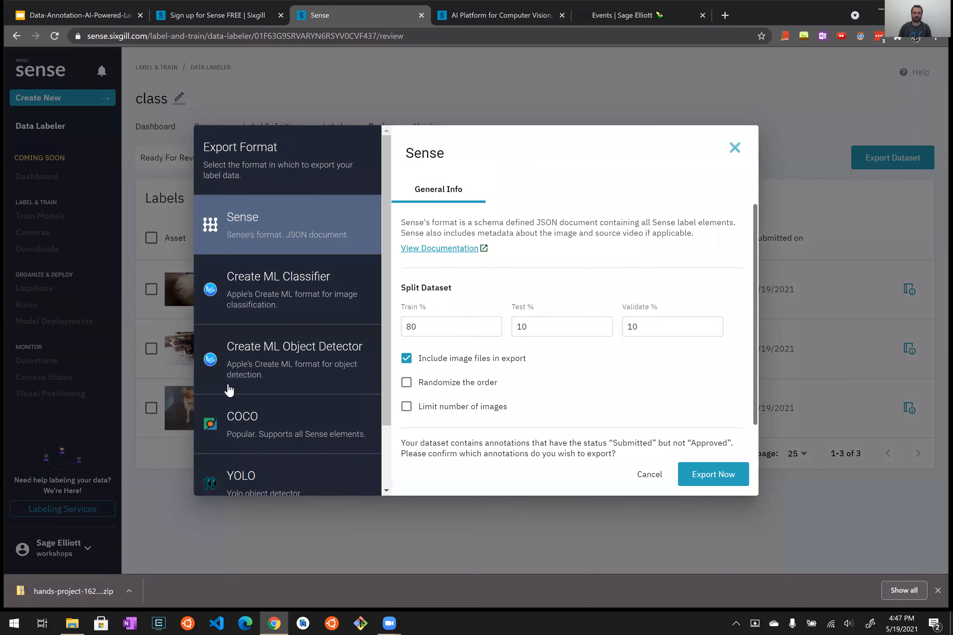
scroll(293, 419, down, 2)
scroll(296, 415, up, 1)
scroll(296, 416, up, 1)
click(294, 301)
scroll(553, 422, down, 1)
click(467, 441)
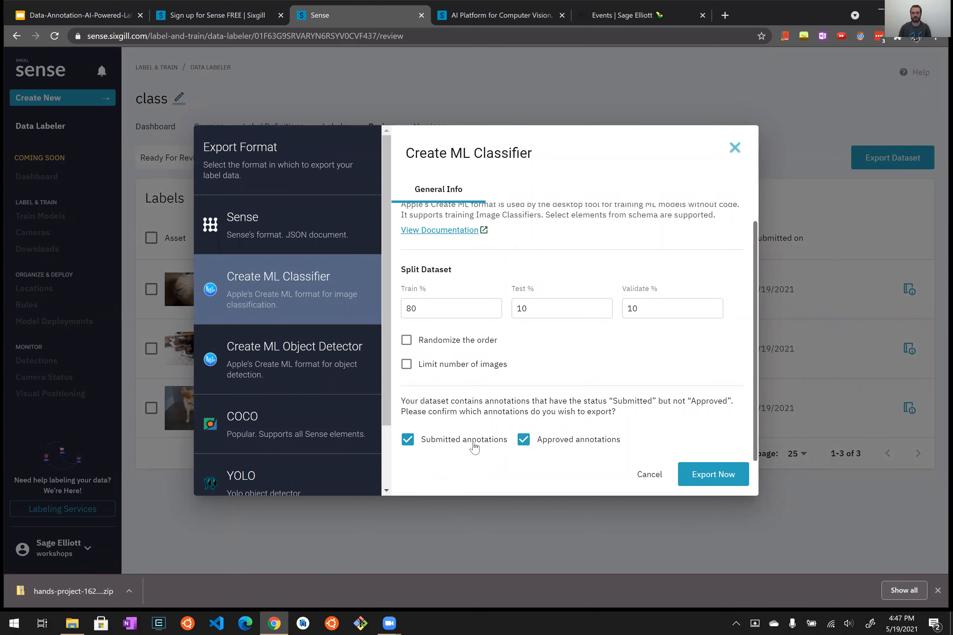
scroll(553, 426, up, 1)
scroll(635, 451, down, 1)
click(721, 483)
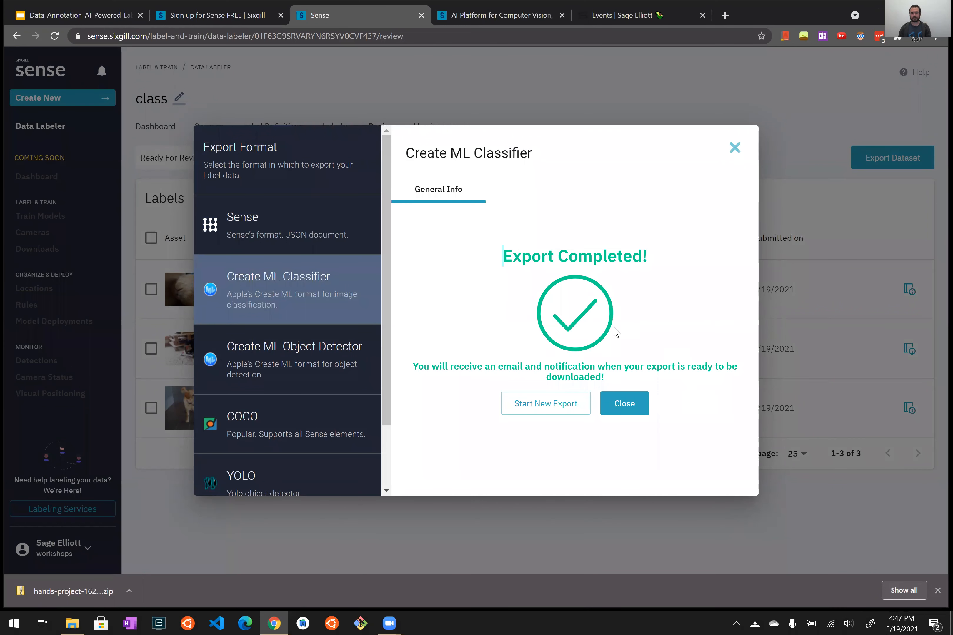
Close the export confirmation and return to the Data Labeler overview to browse the existing datasets.
click(624, 403)
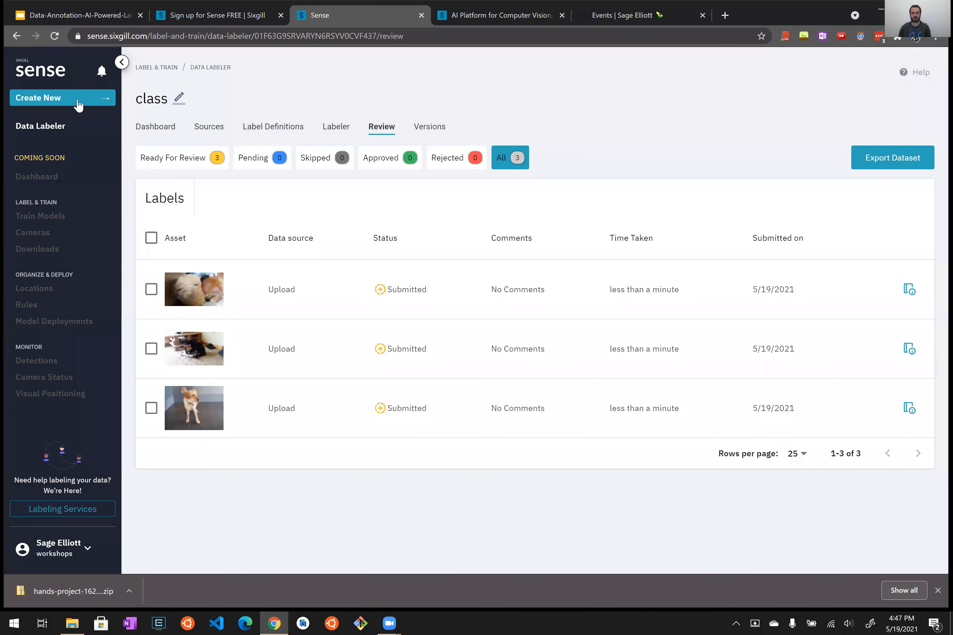
click(78, 103)
click(55, 132)
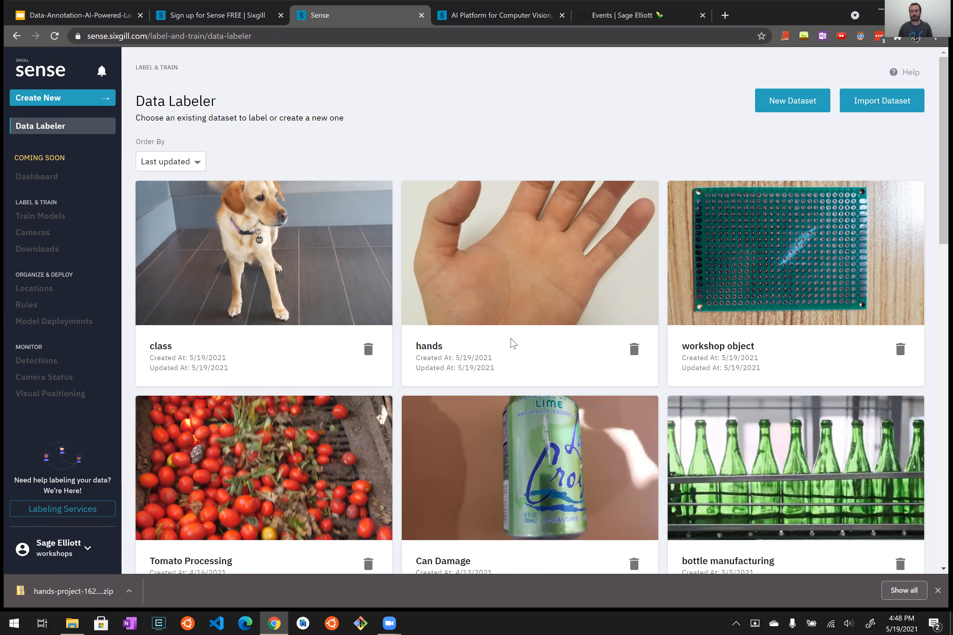
scroll(510, 336, down, 5)
scroll(506, 359, up, 5)
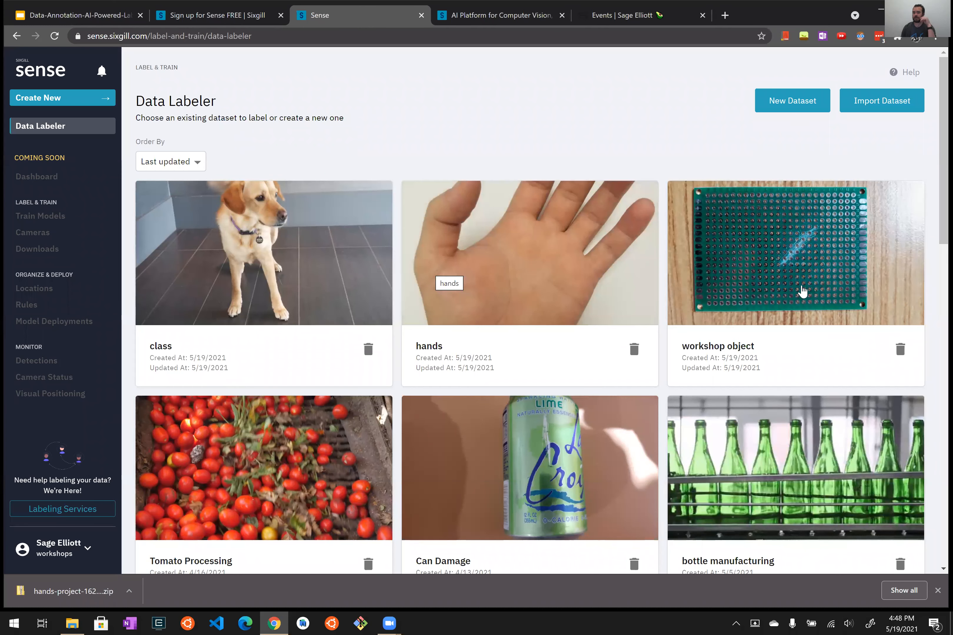
Open the workshop object dataset to view its dashboard and labeler, and return to the dataset overview.
click(743, 264)
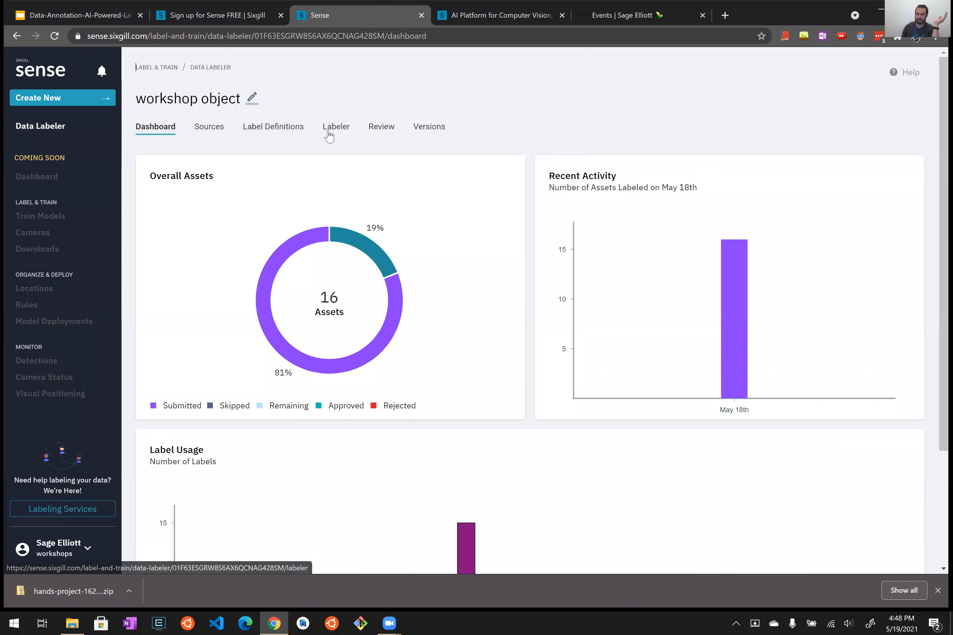
click(328, 135)
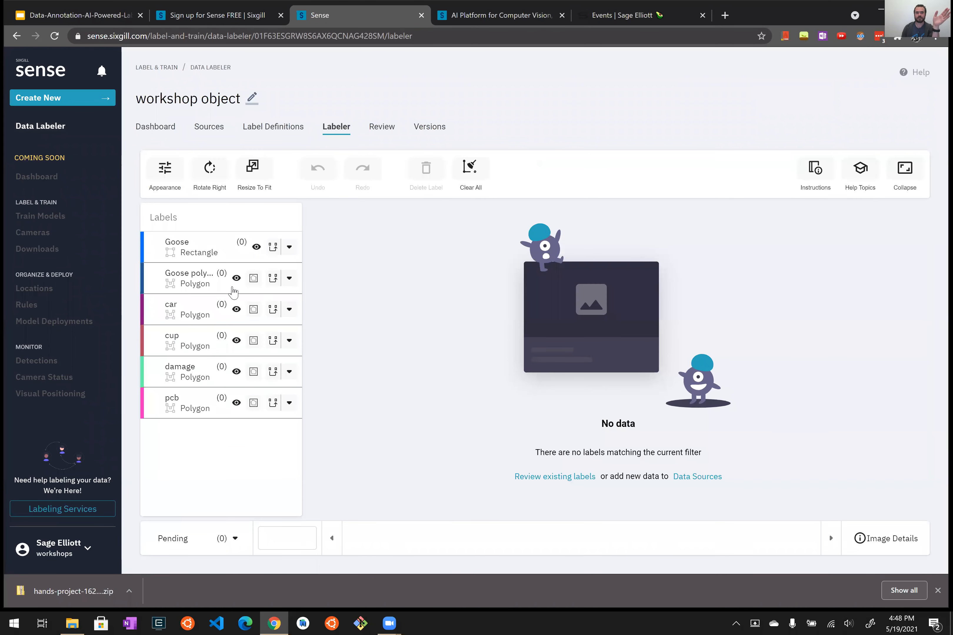
click(47, 126)
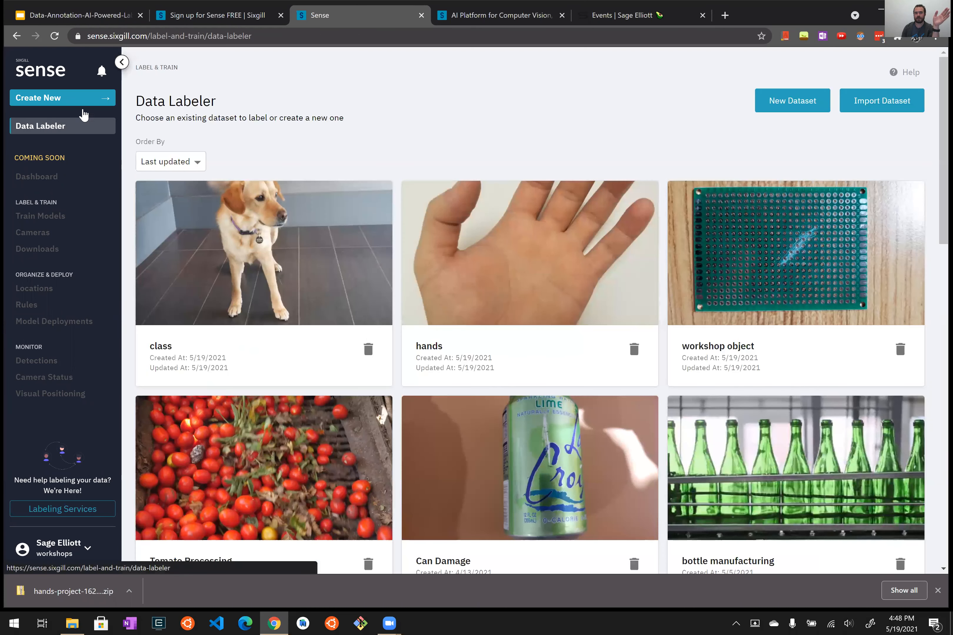